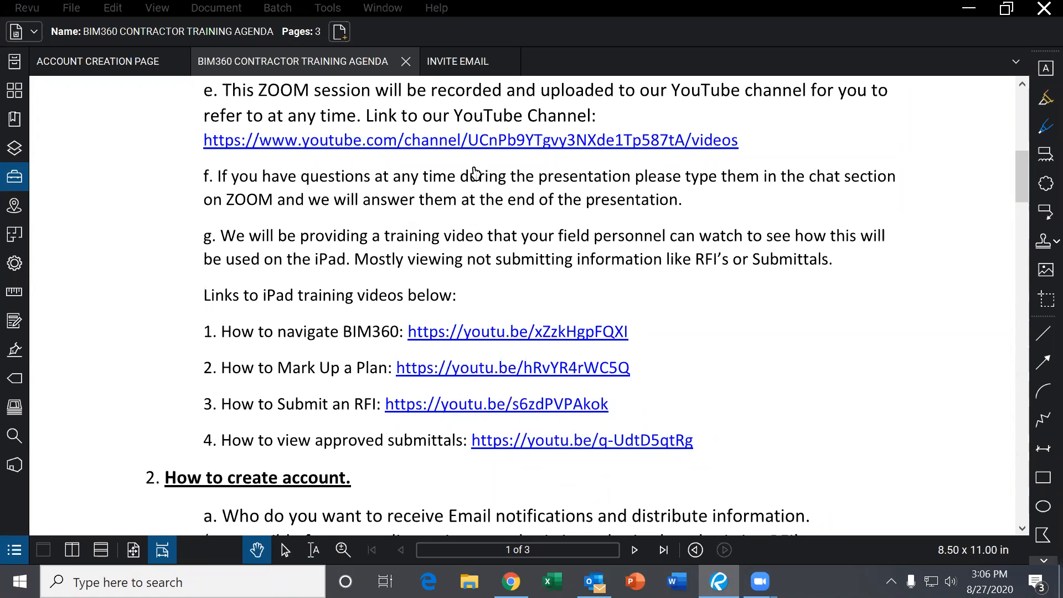
- Scroll the BIM360 Contractor Training Agenda down to section 2, 'How to create account'
{"action": "scroll", "coordinate": [526, 311], "scroll_direction": "down", "scroll_amount": 1}
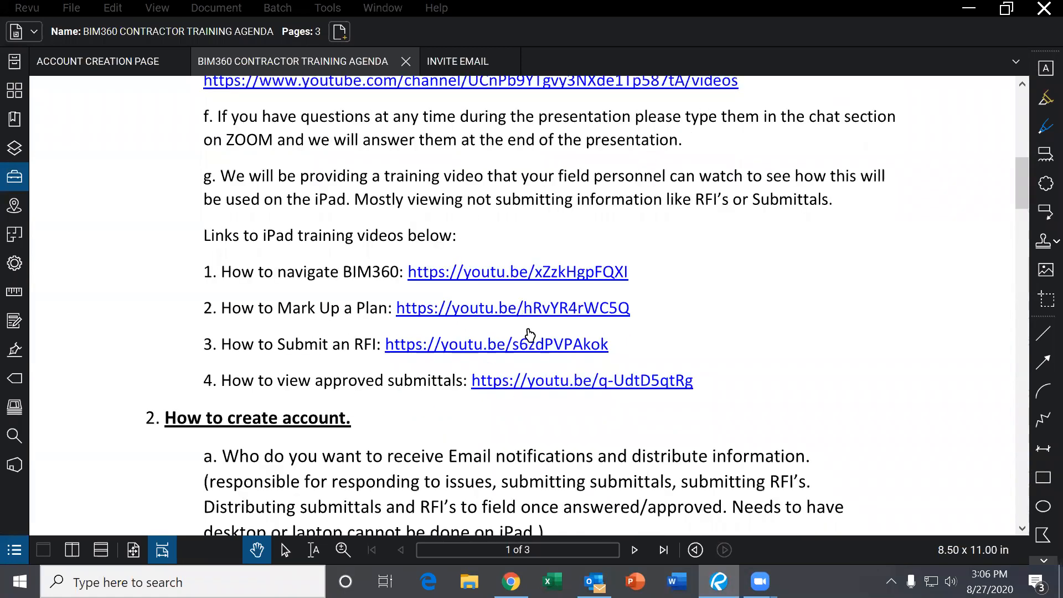
{"action": "scroll", "coordinate": [653, 278], "scroll_direction": "down", "scroll_amount": 1}
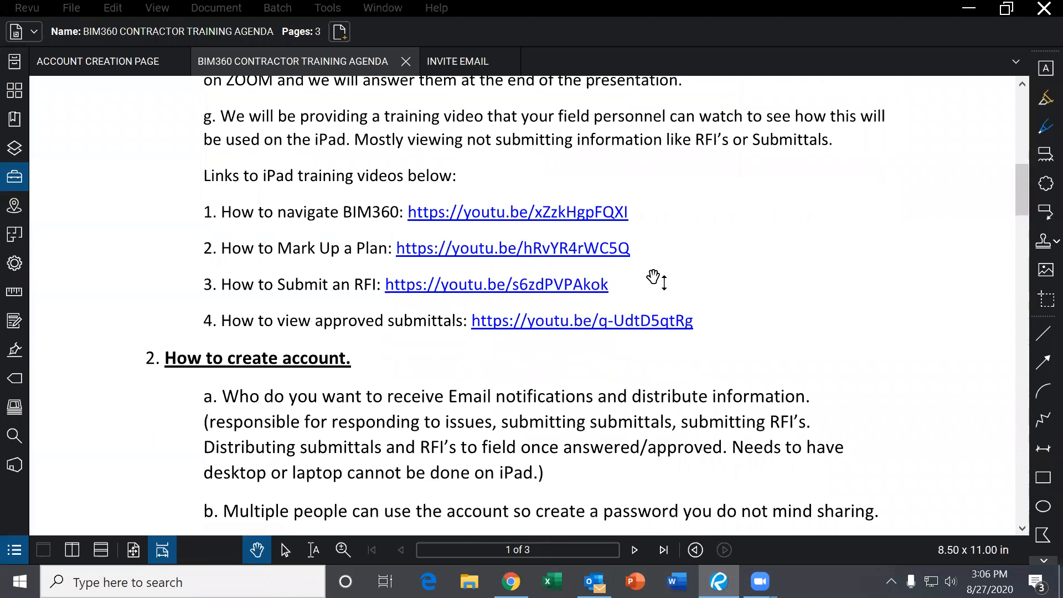
{"action": "scroll", "coordinate": [653, 278], "scroll_direction": "up", "scroll_amount": 4}
{"action": "scroll", "coordinate": [653, 278], "scroll_direction": "up", "scroll_amount": 1}
{"action": "scroll", "coordinate": [653, 278], "scroll_direction": "down", "scroll_amount": 2}
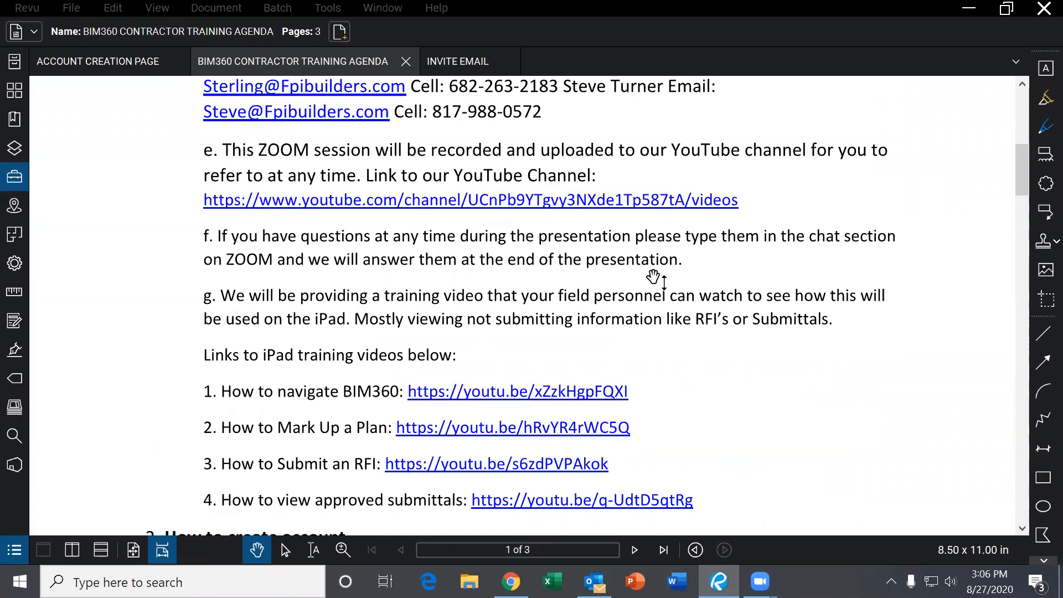
{"action": "scroll", "coordinate": [681, 303], "scroll_direction": "down", "scroll_amount": 2}
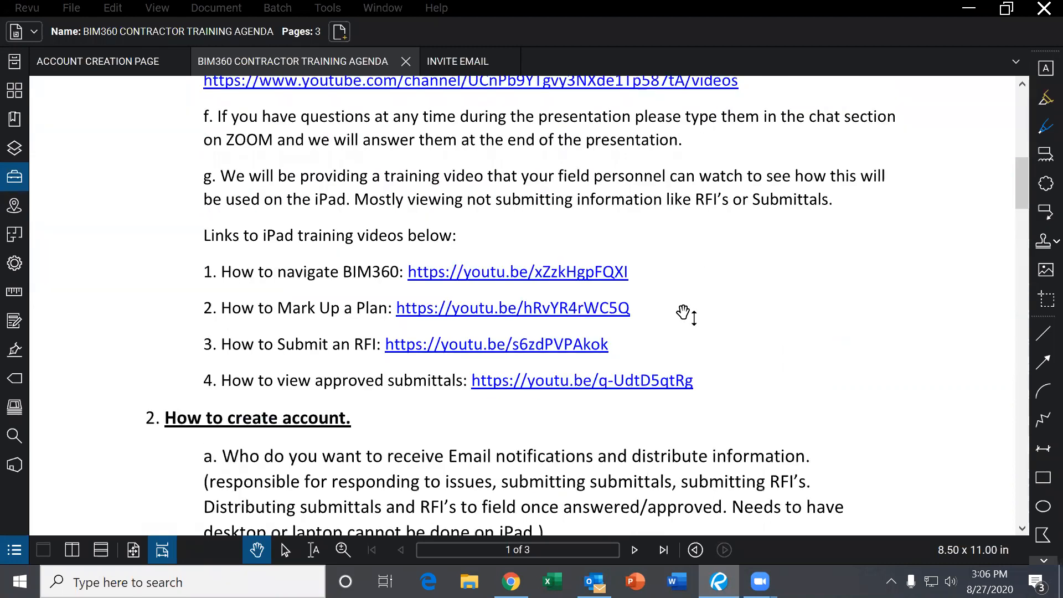
{"action": "scroll", "coordinate": [684, 314], "scroll_direction": "down", "scroll_amount": 2}
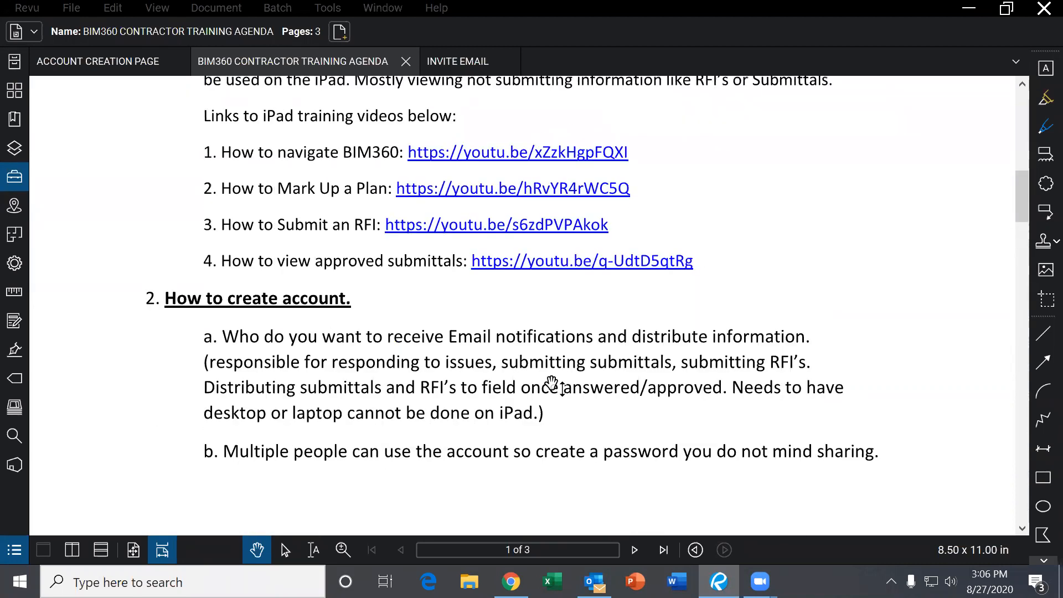
{"action": "scroll", "coordinate": [545, 385], "scroll_direction": "down", "scroll_amount": 1}
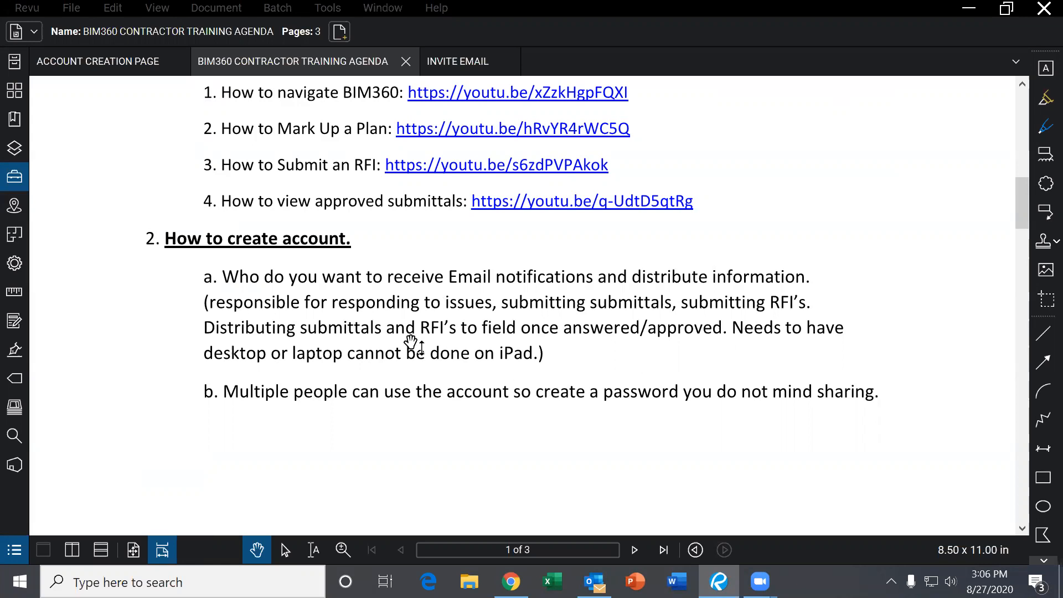
- Switch to the INVITE EMAIL document and look over the BIM 360 invitation
{"action": "left_click", "coordinate": [444, 61]}
{"action": "scroll", "coordinate": [520, 251], "scroll_direction": "up", "scroll_amount": 2}
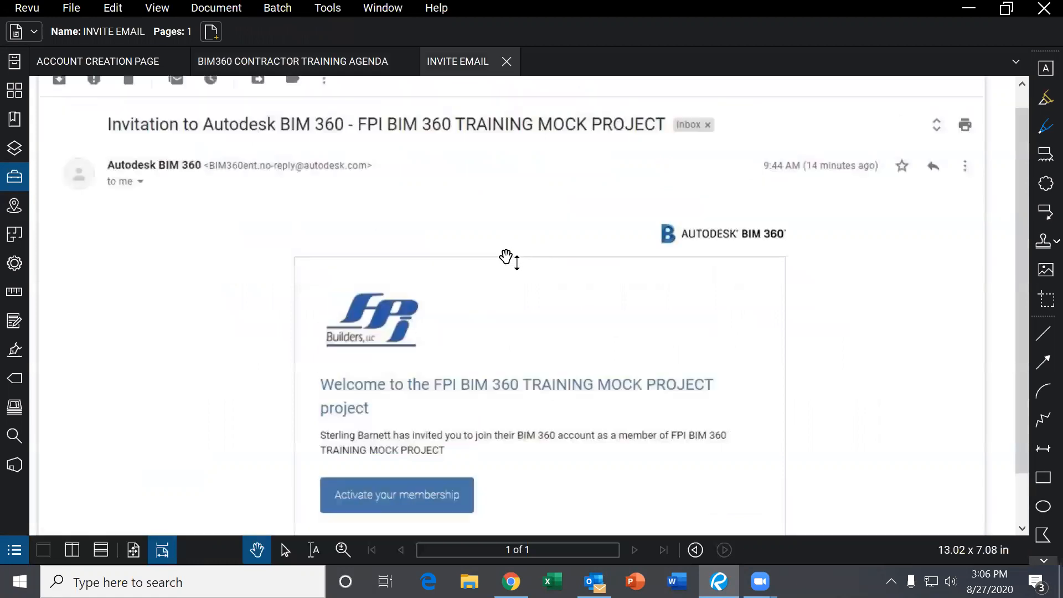
{"action": "scroll", "coordinate": [539, 257], "scroll_direction": "down", "scroll_amount": 1}
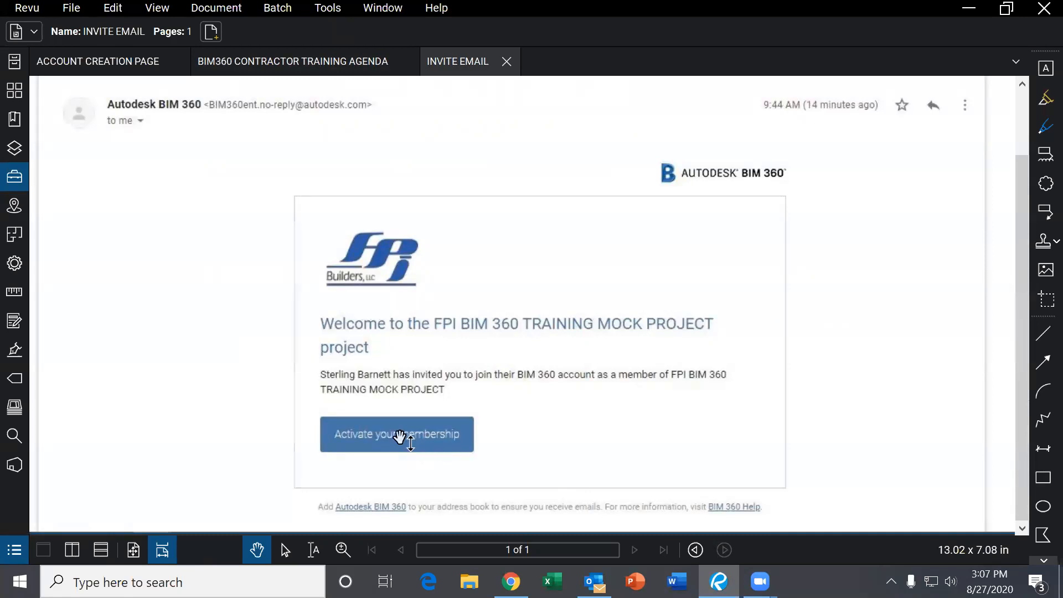
- Open the ACCOUNT CREATION PAGE document and review its Create account form
{"action": "left_click", "coordinate": [119, 66]}
{"action": "scroll", "coordinate": [462, 254], "scroll_direction": "down", "scroll_amount": 1}
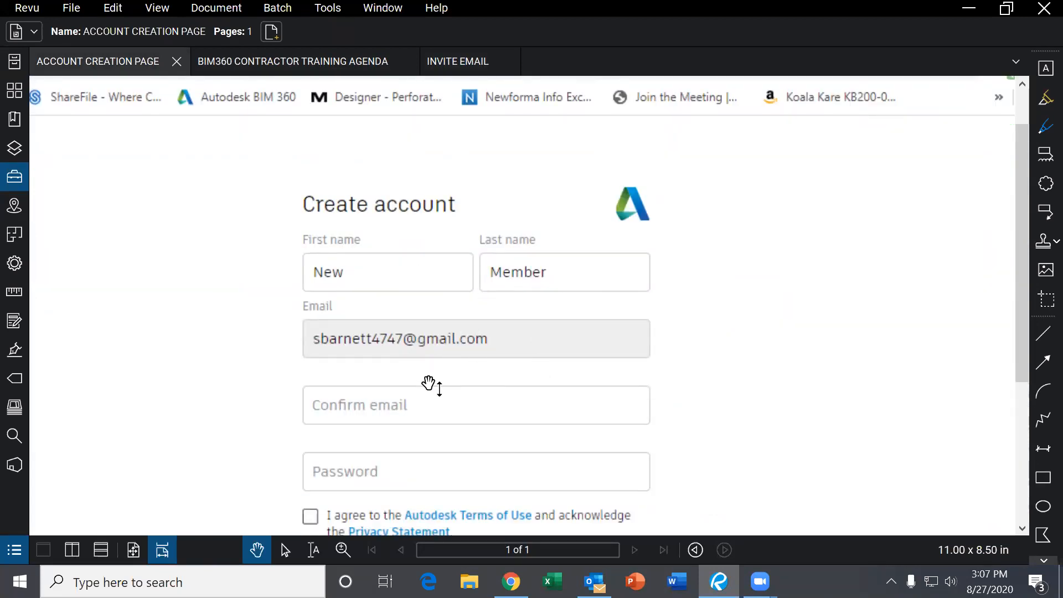
{"action": "scroll", "coordinate": [427, 393], "scroll_direction": "down", "scroll_amount": 1}
{"action": "scroll", "coordinate": [473, 410], "scroll_direction": "down", "scroll_amount": 2}
{"action": "scroll", "coordinate": [504, 437], "scroll_direction": "up", "scroll_amount": 4}
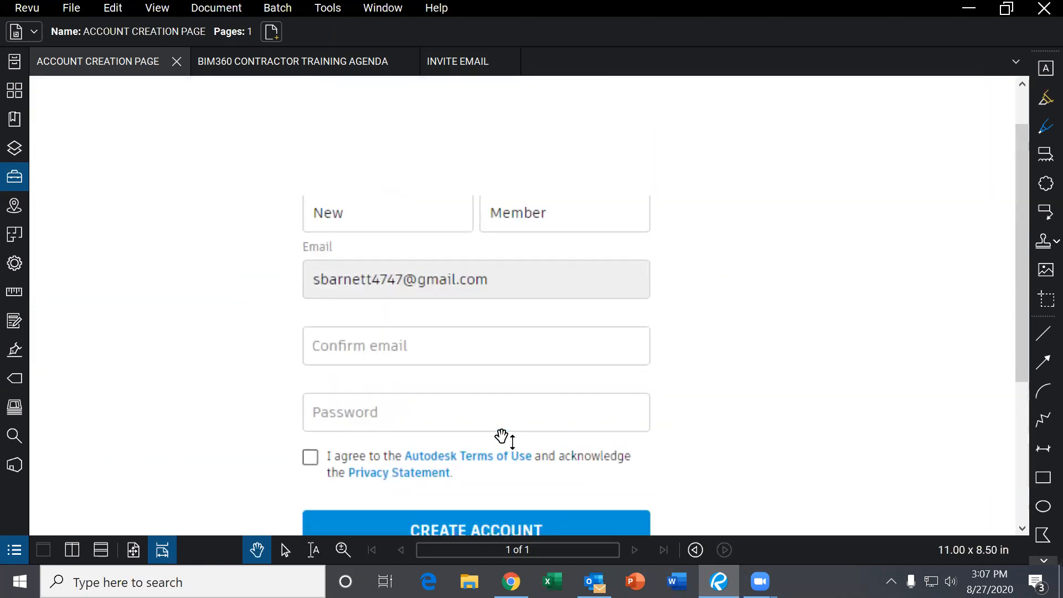
- Return to the training agenda and read down to the login link step and '3. Site Overview'
{"action": "left_click", "coordinate": [325, 65]}
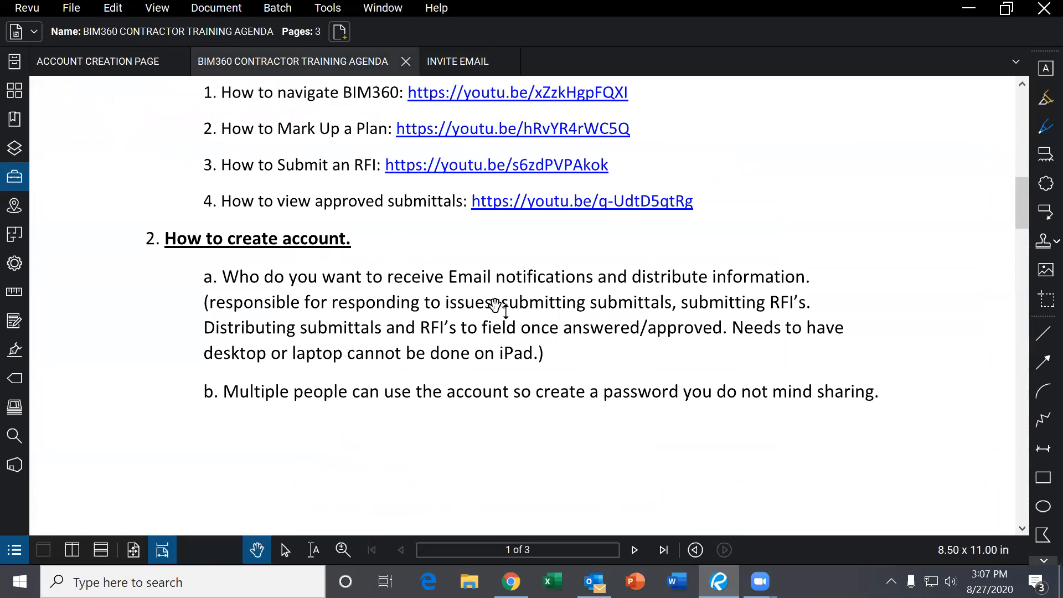
{"action": "scroll", "coordinate": [487, 345], "scroll_direction": "down", "scroll_amount": 1}
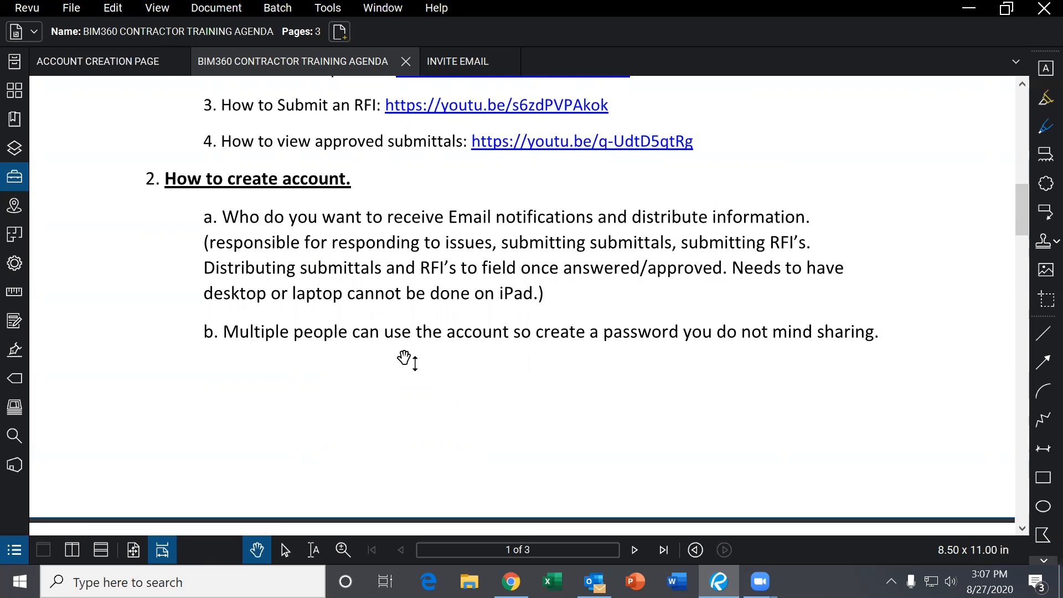
{"action": "scroll", "coordinate": [406, 359], "scroll_direction": "down", "scroll_amount": 3}
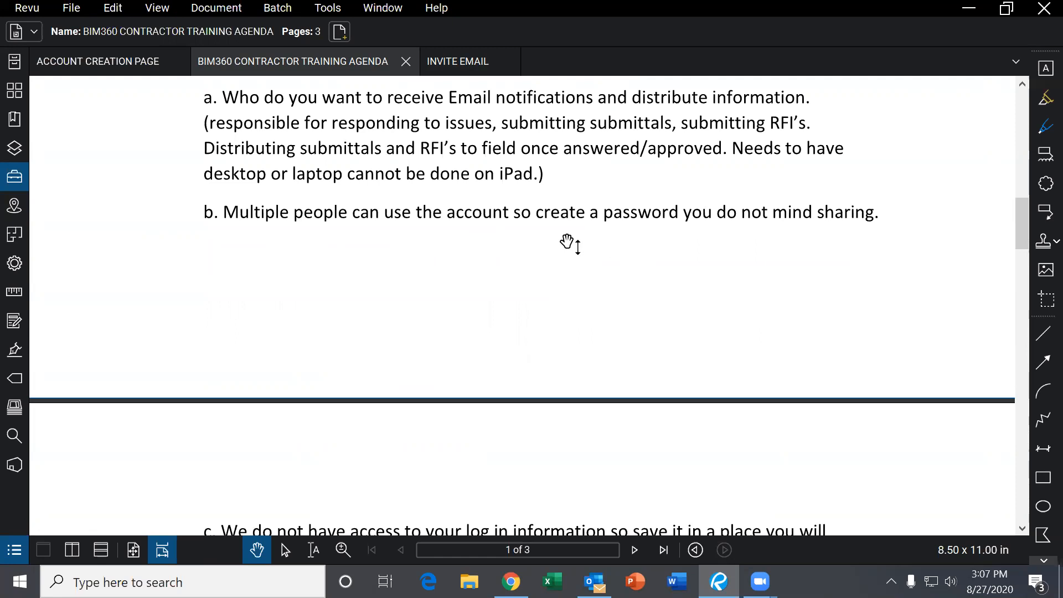
{"action": "scroll", "coordinate": [581, 238], "scroll_direction": "down", "scroll_amount": 1}
{"action": "scroll", "coordinate": [587, 264], "scroll_direction": "down", "scroll_amount": 2}
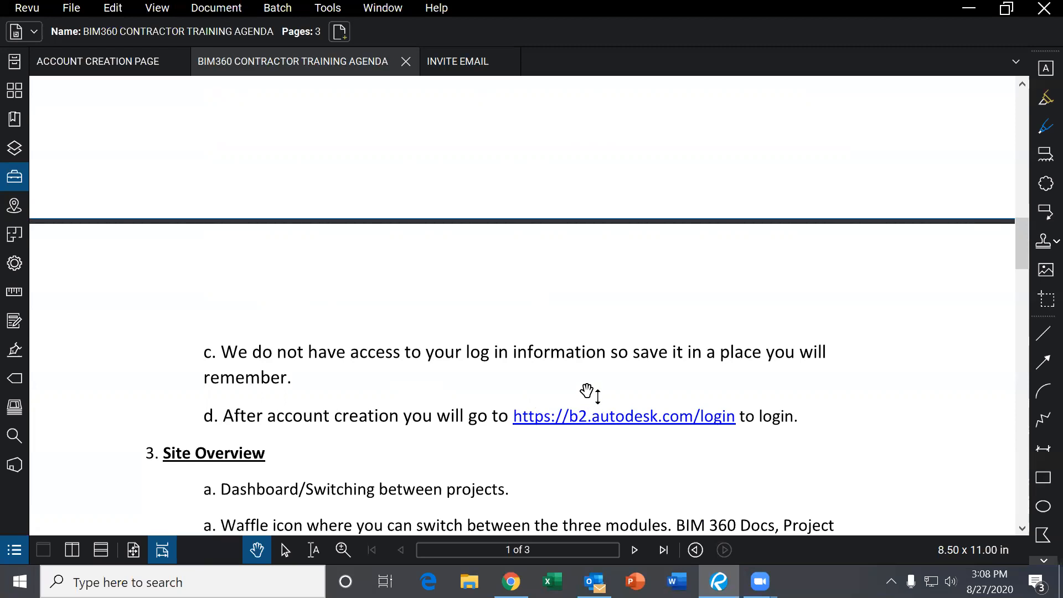
- Read the agenda through the Site Overview and Docs items, then bring up Chrome's blank new tab
{"action": "scroll", "coordinate": [565, 366], "scroll_direction": "up", "scroll_amount": 1}
{"action": "scroll", "coordinate": [565, 366], "scroll_direction": "up", "scroll_amount": 1}
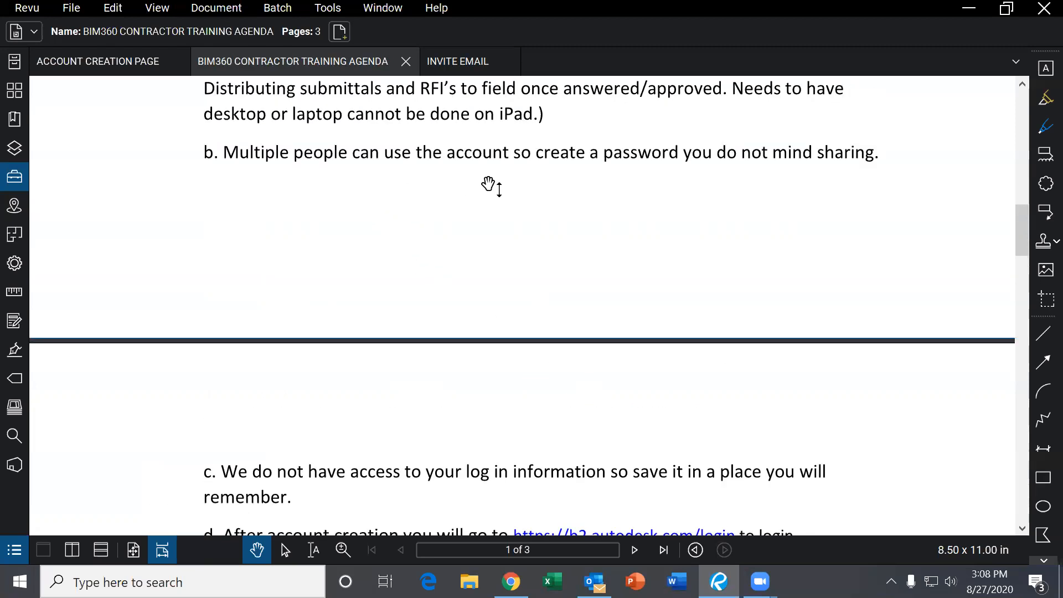
{"action": "scroll", "coordinate": [505, 218], "scroll_direction": "down", "scroll_amount": 1}
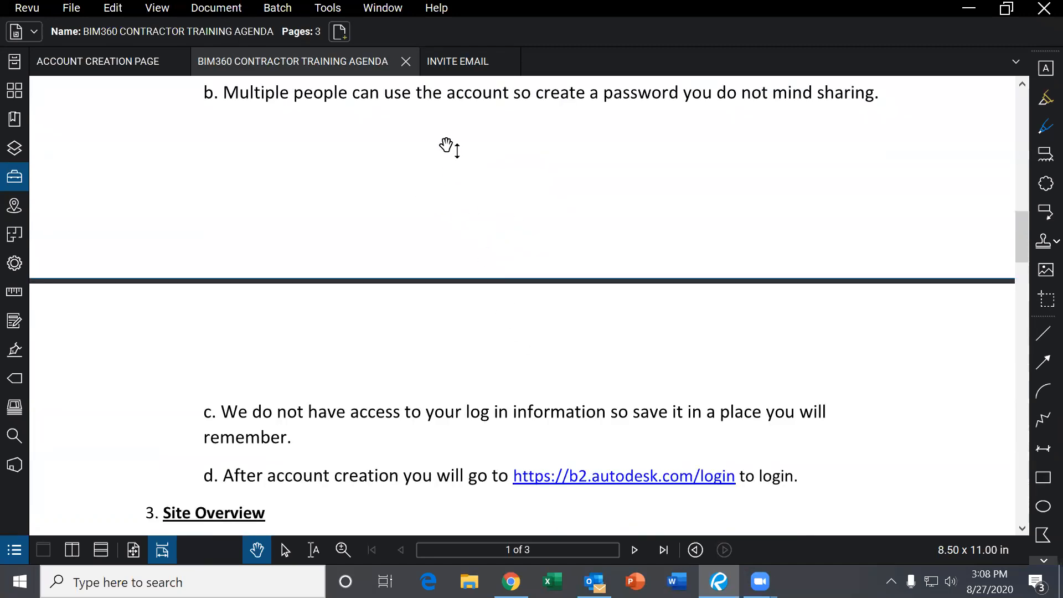
{"action": "scroll", "coordinate": [437, 376], "scroll_direction": "down", "scroll_amount": 1}
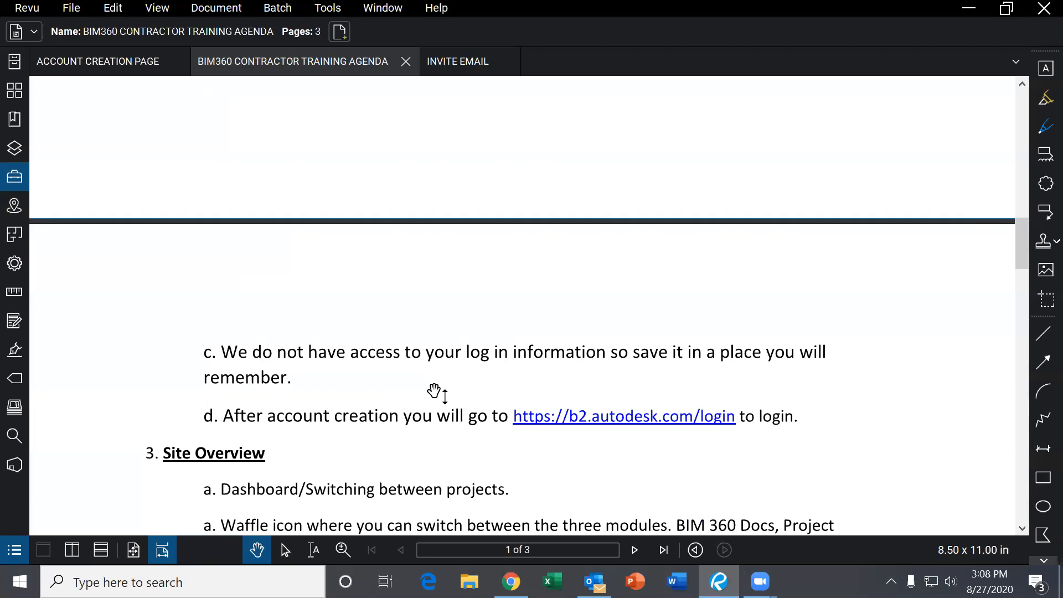
{"action": "scroll", "coordinate": [471, 381], "scroll_direction": "down", "scroll_amount": 1}
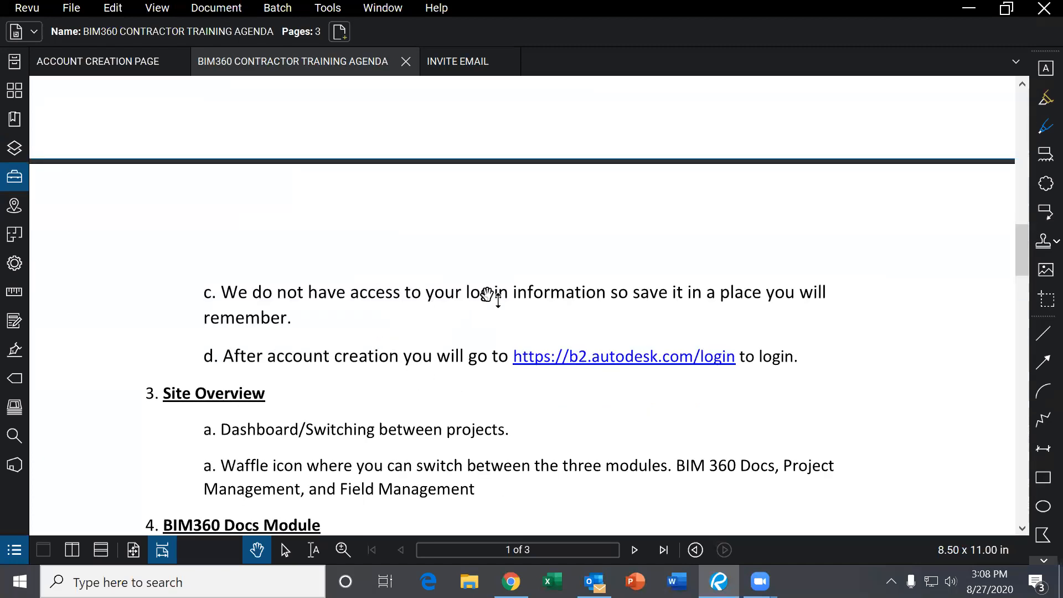
{"action": "scroll", "coordinate": [481, 299], "scroll_direction": "down", "scroll_amount": 1}
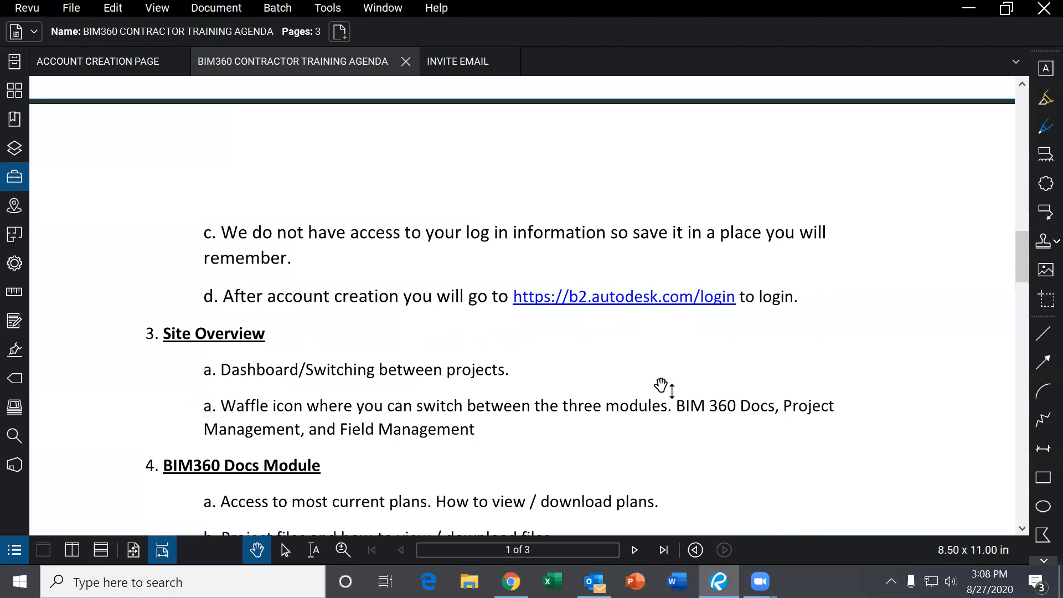
{"action": "scroll", "coordinate": [555, 358], "scroll_direction": "down", "scroll_amount": 1}
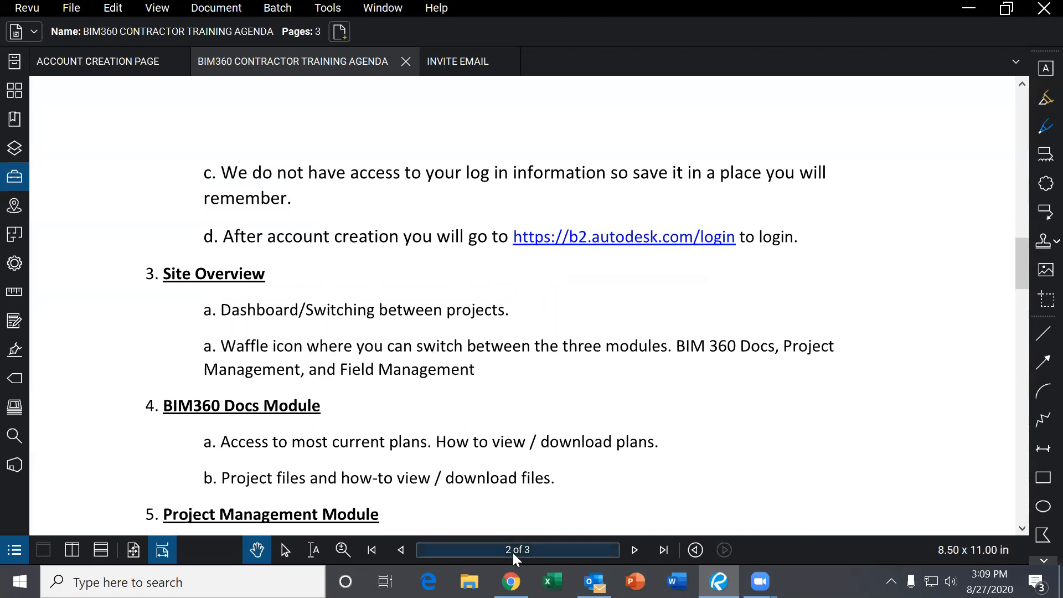
{"action": "left_click", "coordinate": [511, 581]}
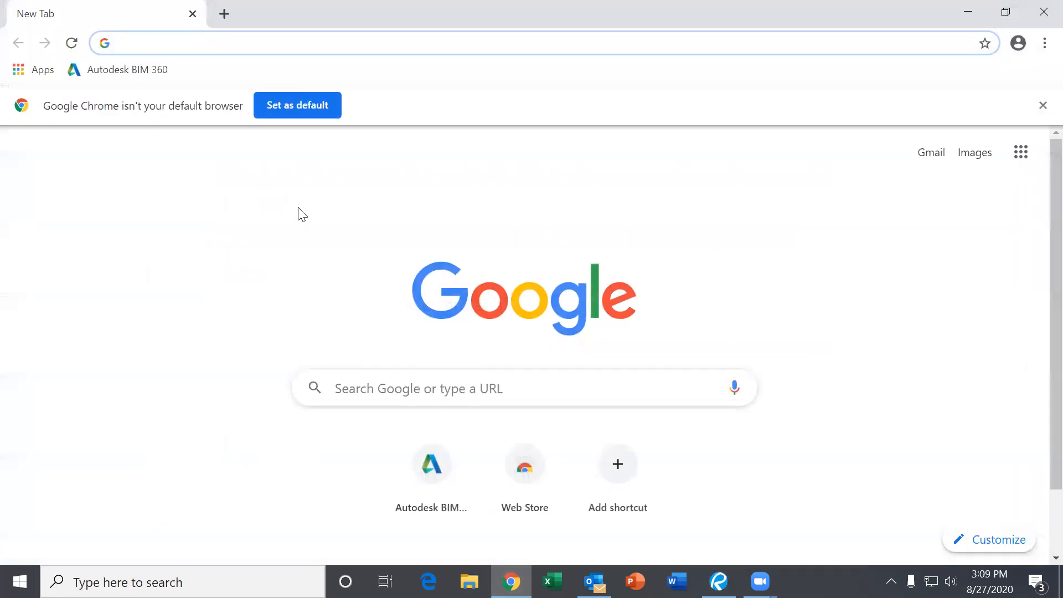
- Sign in to BIM 360 from its bookmark using the account e-mail and password
{"action": "left_click", "coordinate": [140, 73]}
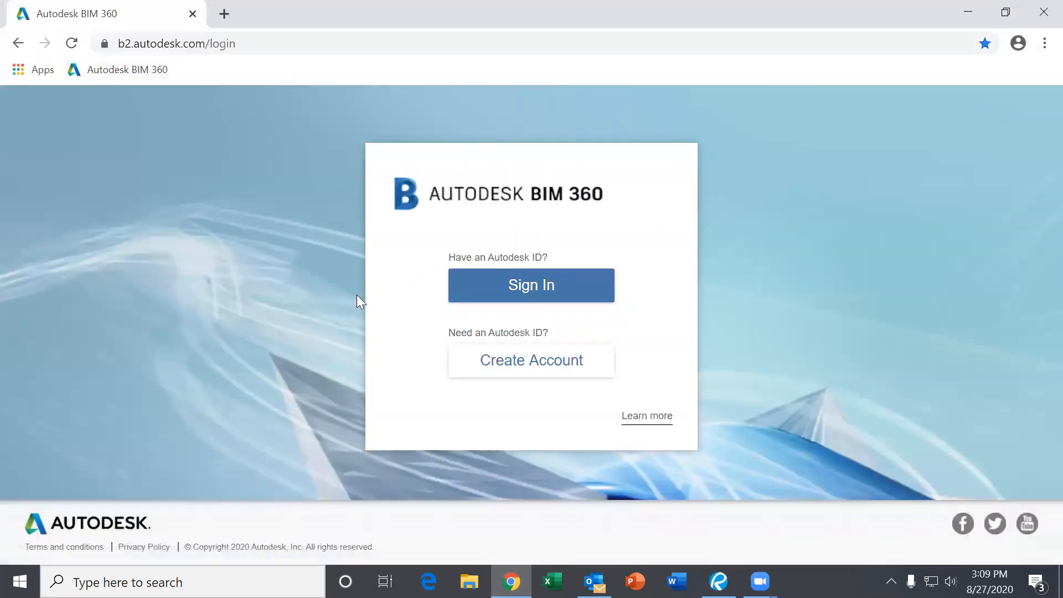
{"action": "left_click", "coordinate": [498, 283]}
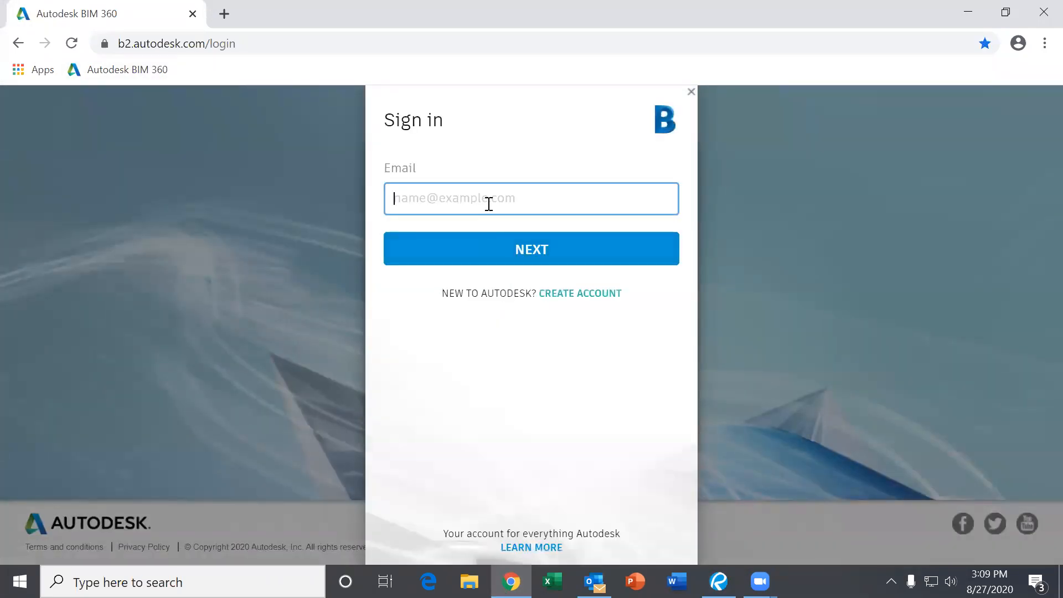
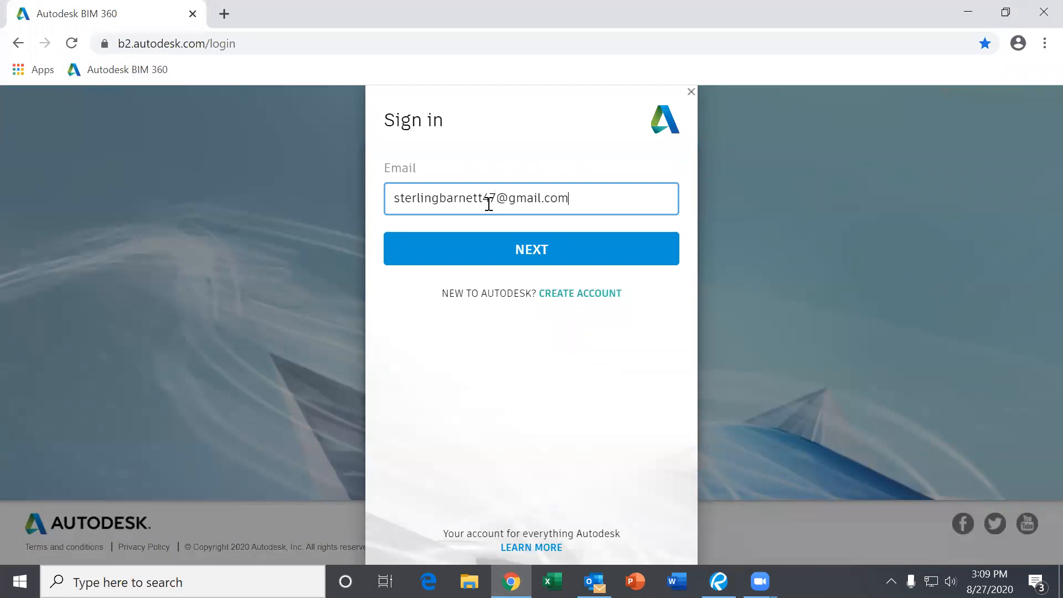
{"action": "left_click", "coordinate": [522, 250]}
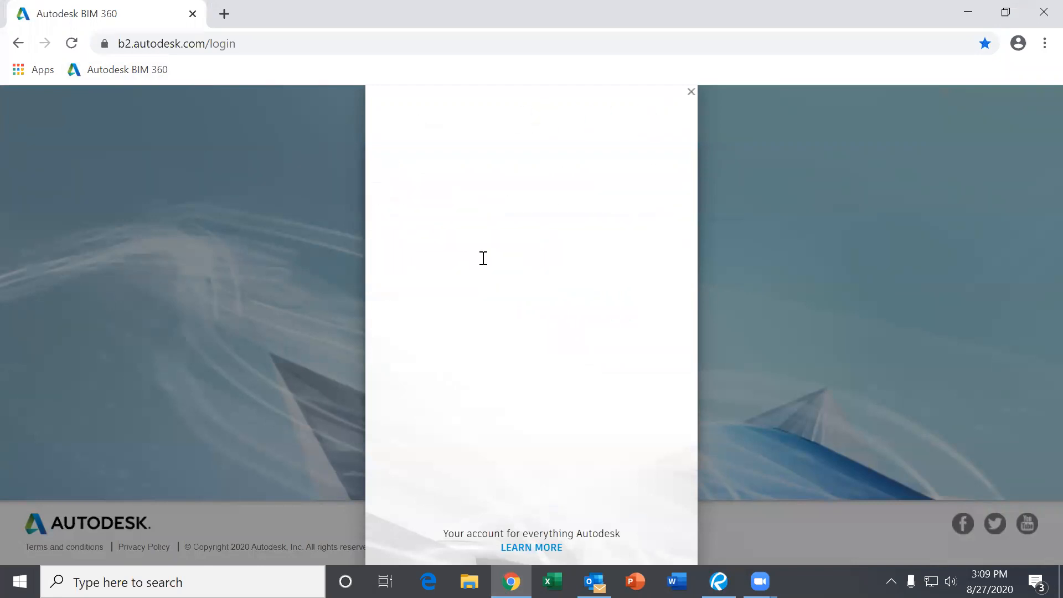
{"action": "type", "text": "•"}
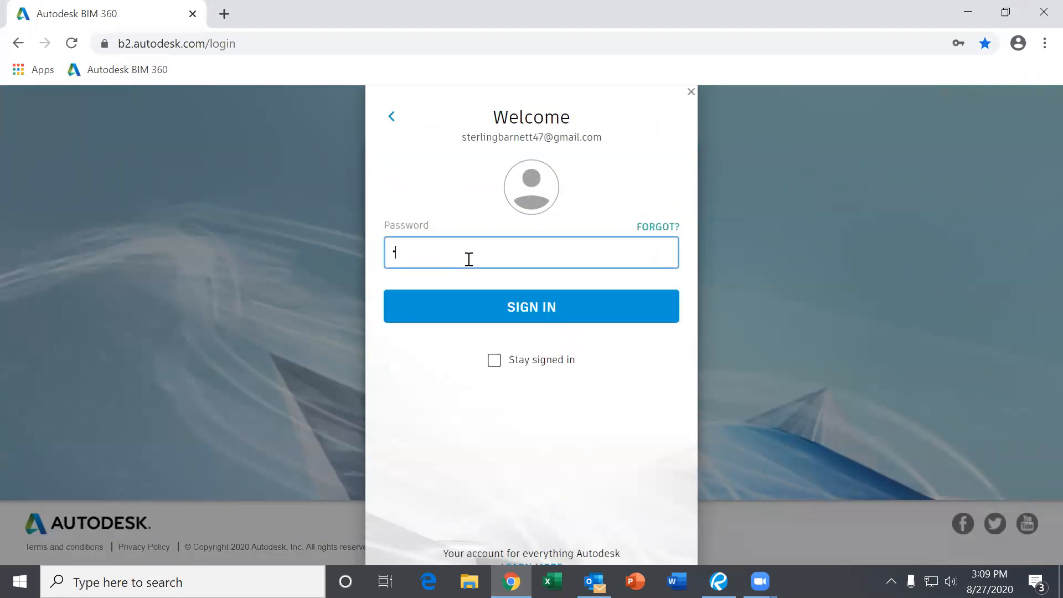
{"action": "key", "text": "Return"}
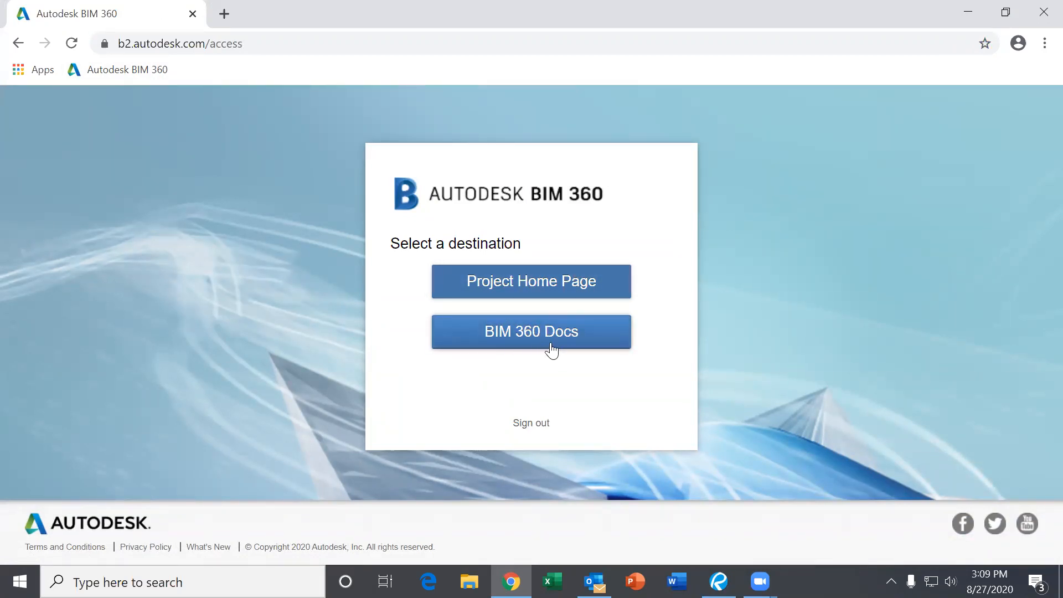
- Go to Project Home and switch the project to FPI BIM 360 TRAINING MOCK PROJECT
{"action": "left_click", "coordinate": [519, 288]}
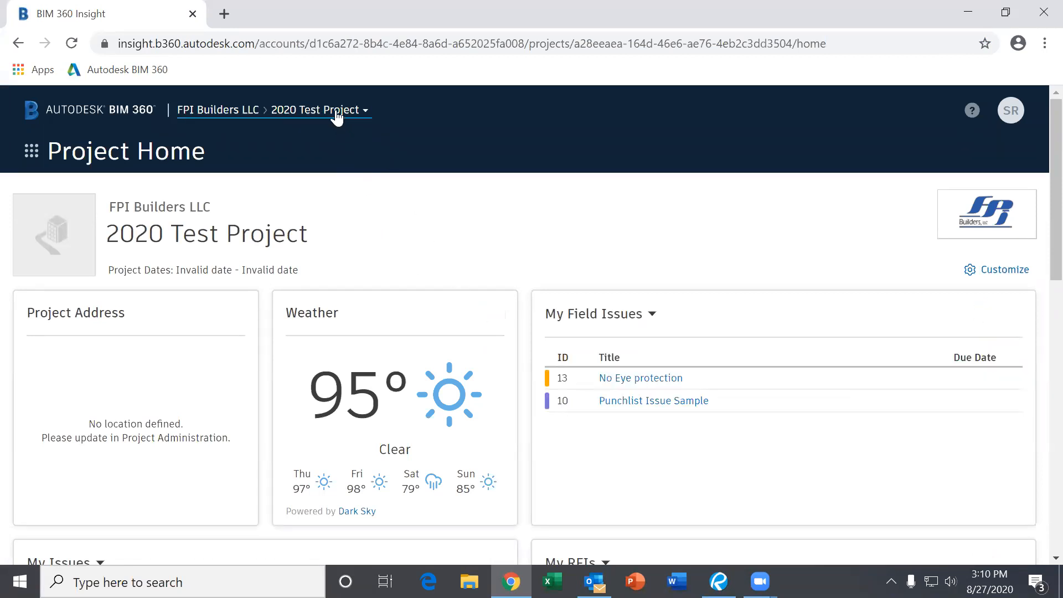
{"action": "left_click", "coordinate": [336, 111]}
{"action": "left_click", "coordinate": [360, 406]}
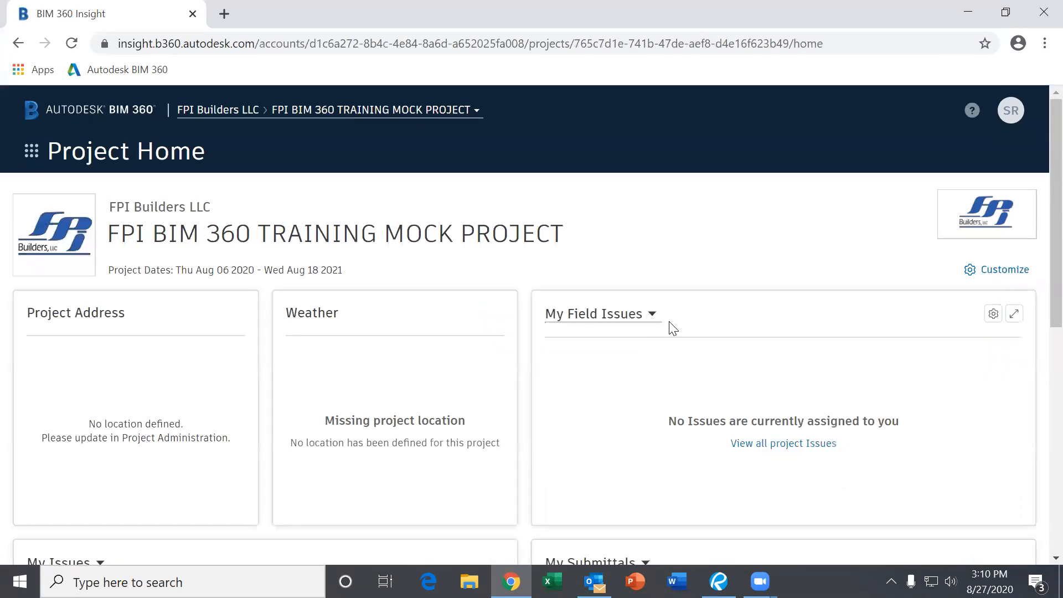
{"action": "scroll", "coordinate": [653, 340], "scroll_direction": "down", "scroll_amount": 7}
{"action": "scroll", "coordinate": [630, 360], "scroll_direction": "up", "scroll_amount": 6}
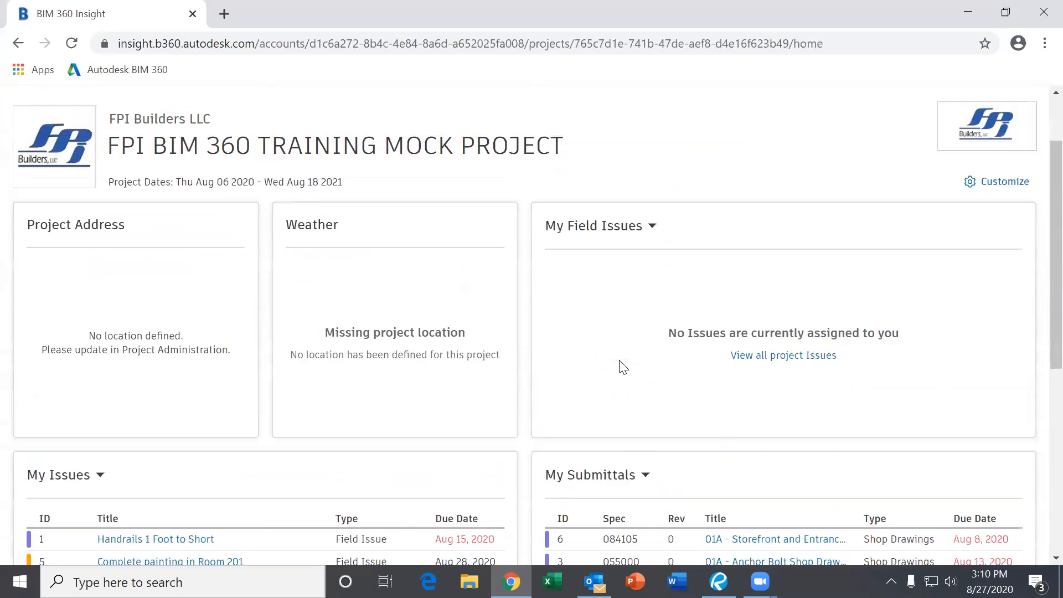
{"action": "scroll", "coordinate": [623, 367], "scroll_direction": "up", "scroll_amount": 1}
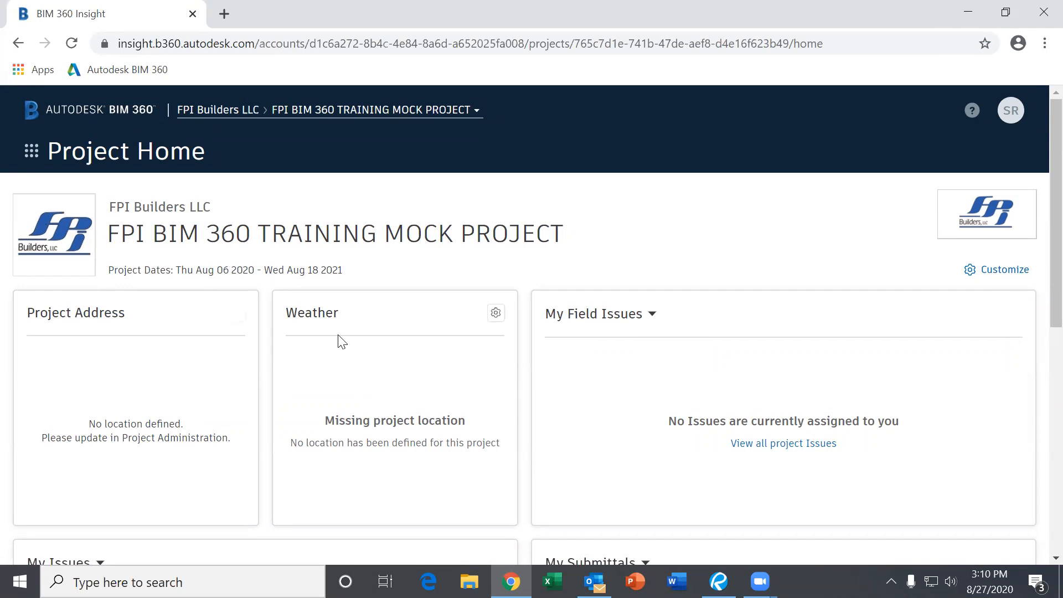
{"action": "scroll", "coordinate": [615, 349], "scroll_direction": "down", "scroll_amount": 6}
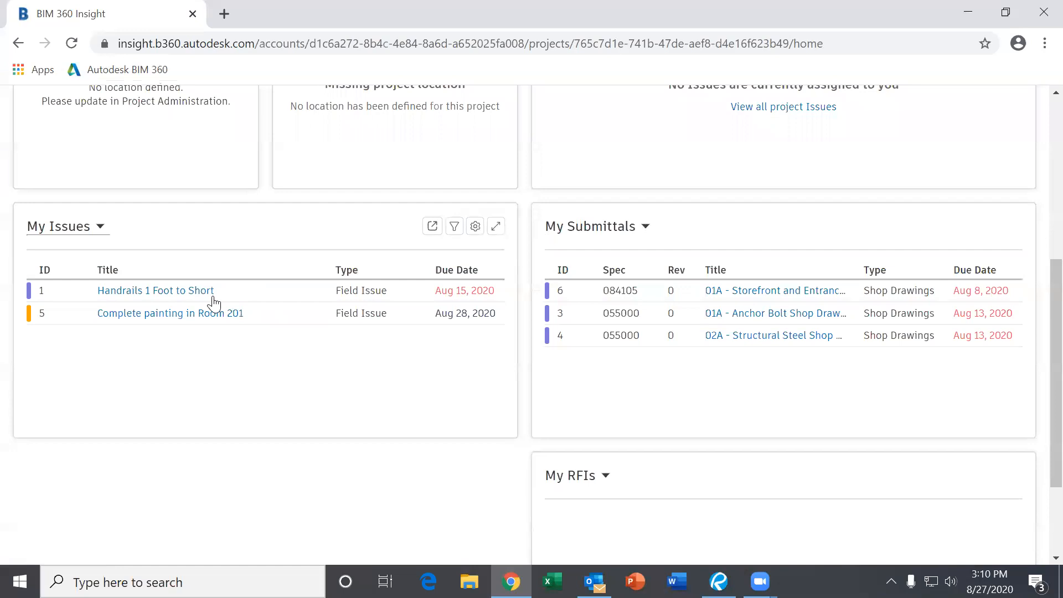
{"action": "scroll", "coordinate": [214, 299], "scroll_direction": "down", "scroll_amount": 3}
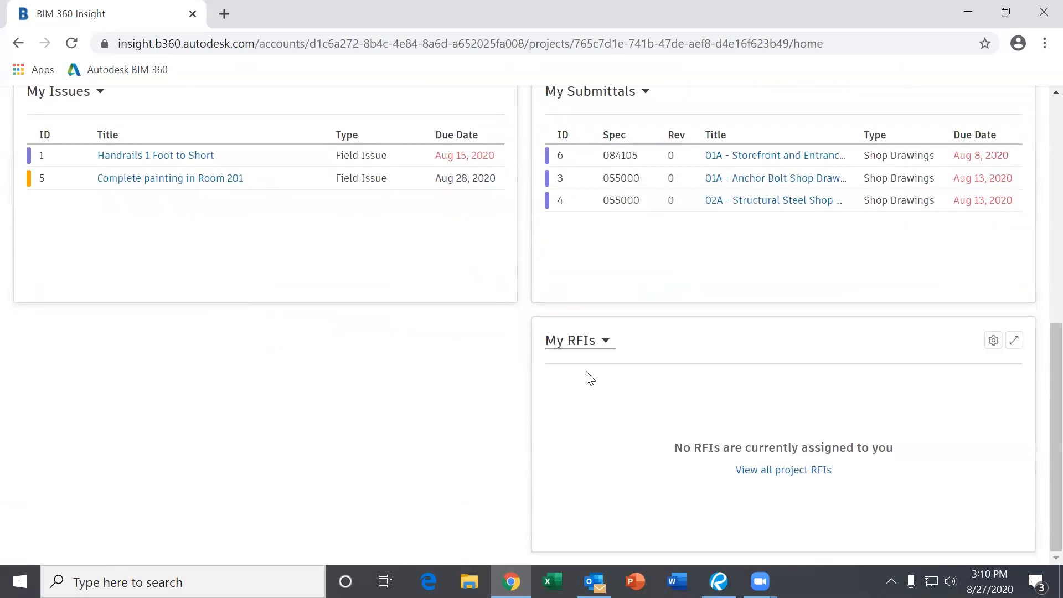
{"action": "scroll", "coordinate": [590, 378], "scroll_direction": "up", "scroll_amount": 9}
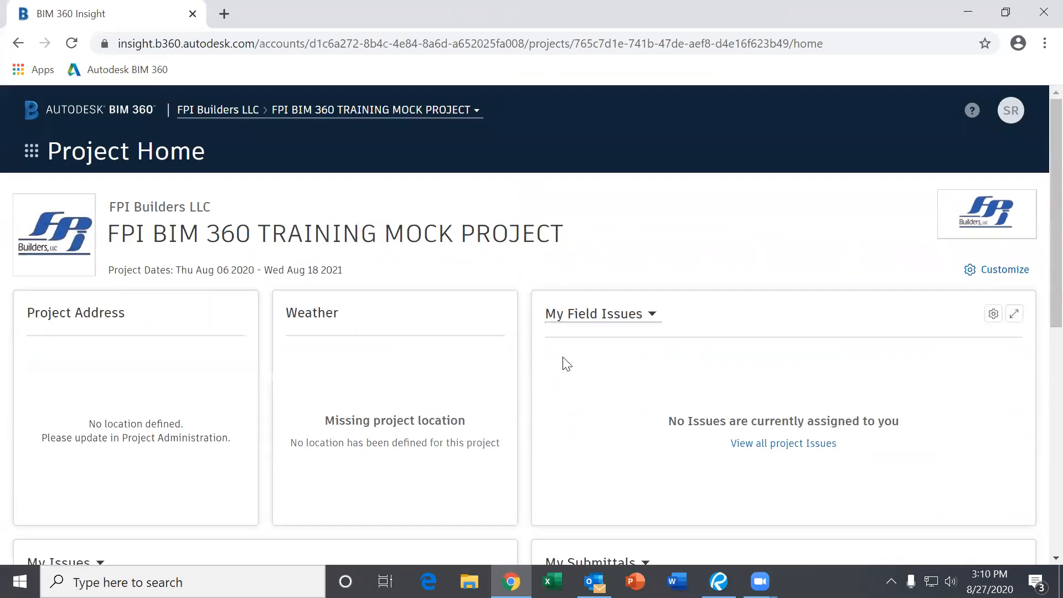
{"action": "scroll", "coordinate": [548, 382], "scroll_direction": "down", "scroll_amount": 5}
{"action": "scroll", "coordinate": [667, 379], "scroll_direction": "down", "scroll_amount": 3}
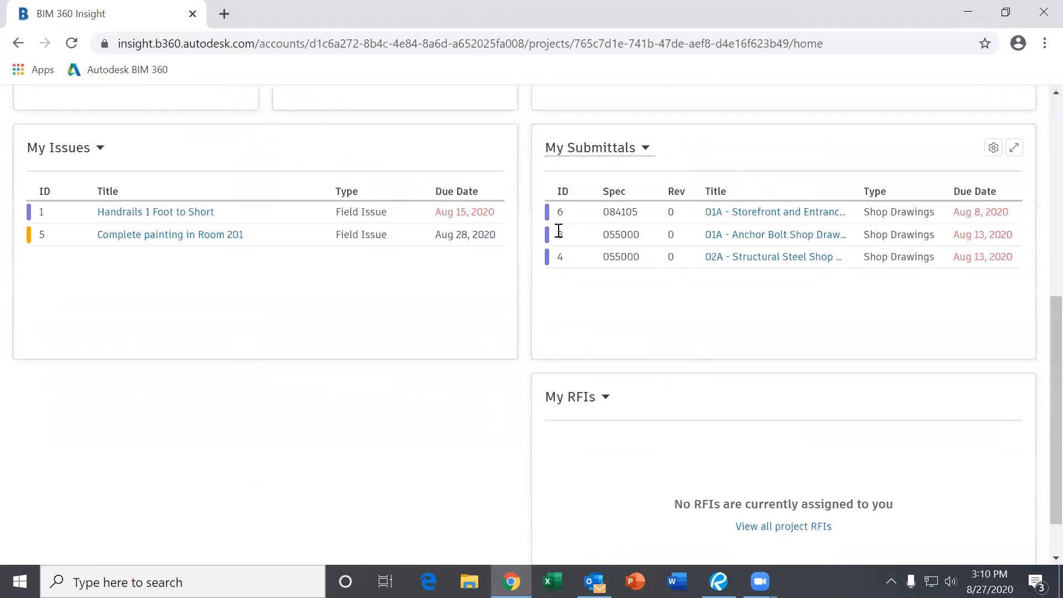
{"action": "mouse_move", "coordinate": [548, 215]}
{"action": "scroll", "coordinate": [620, 266], "scroll_direction": "down", "scroll_amount": 1}
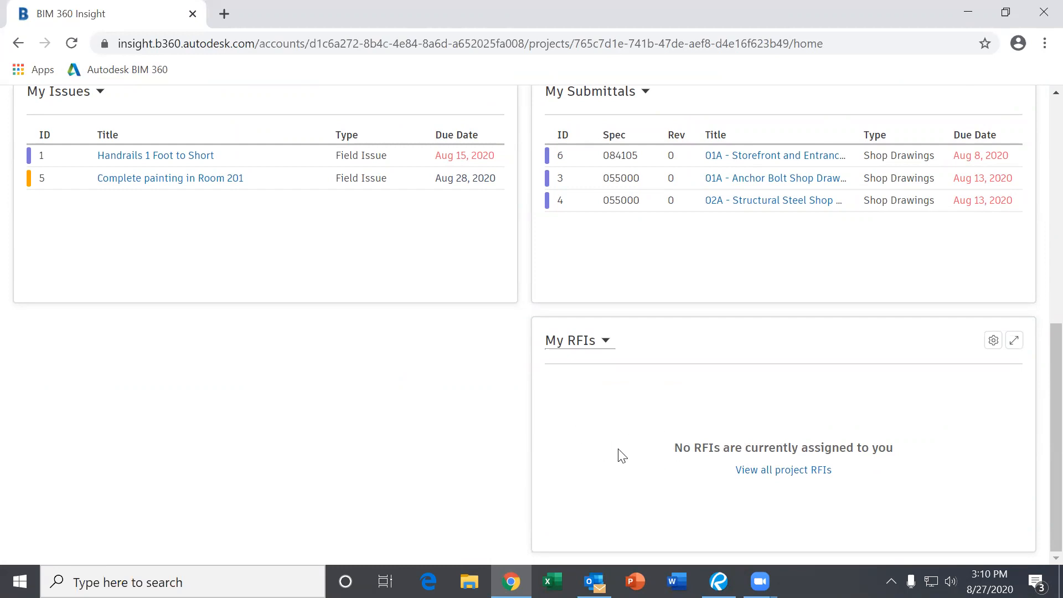
{"action": "scroll", "coordinate": [620, 454], "scroll_direction": "up", "scroll_amount": 8}
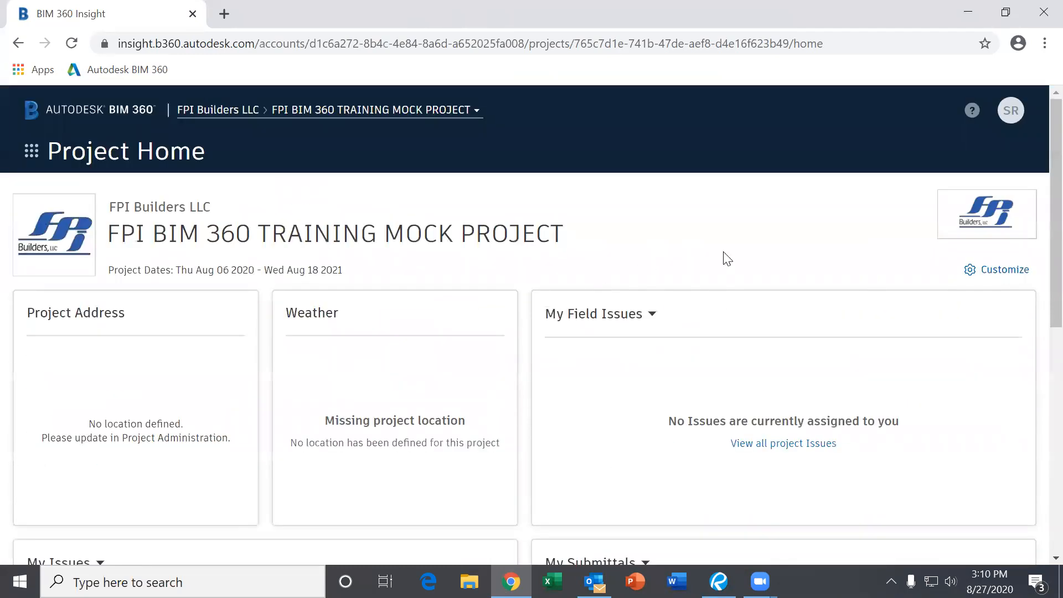
- Customize the dashboard, drag My Submittals into the top-row My Field Issues slot, and save
{"action": "left_click", "coordinate": [1004, 270]}
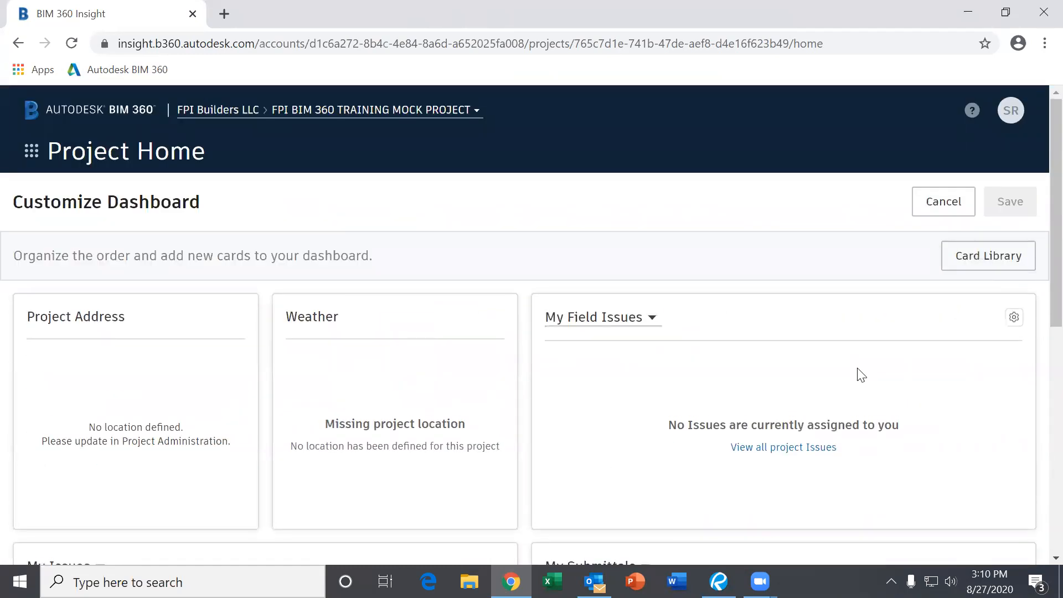
{"action": "scroll", "coordinate": [886, 394], "scroll_direction": "down", "scroll_amount": 7}
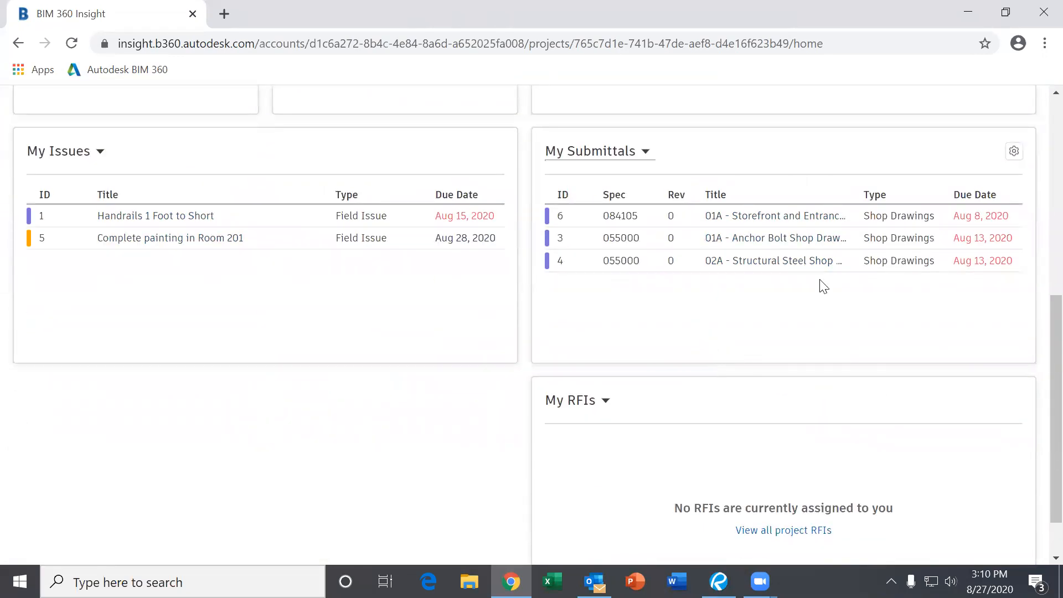
{"action": "scroll", "coordinate": [788, 339], "scroll_direction": "up", "scroll_amount": 7}
{"action": "scroll", "coordinate": [667, 353], "scroll_direction": "down", "scroll_amount": 6}
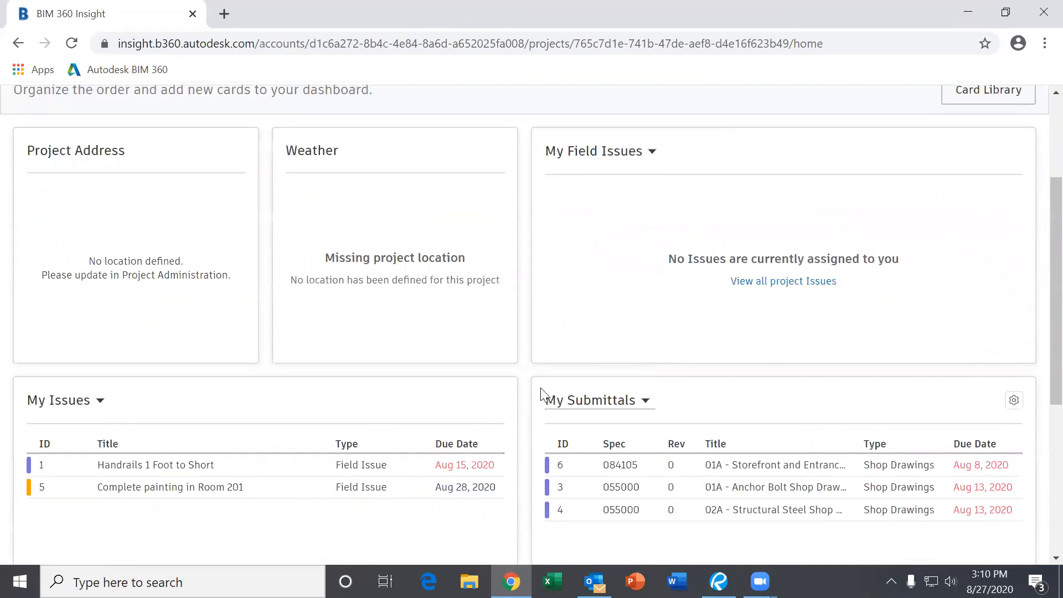
{"action": "scroll", "coordinate": [703, 425], "scroll_direction": "down", "scroll_amount": 3}
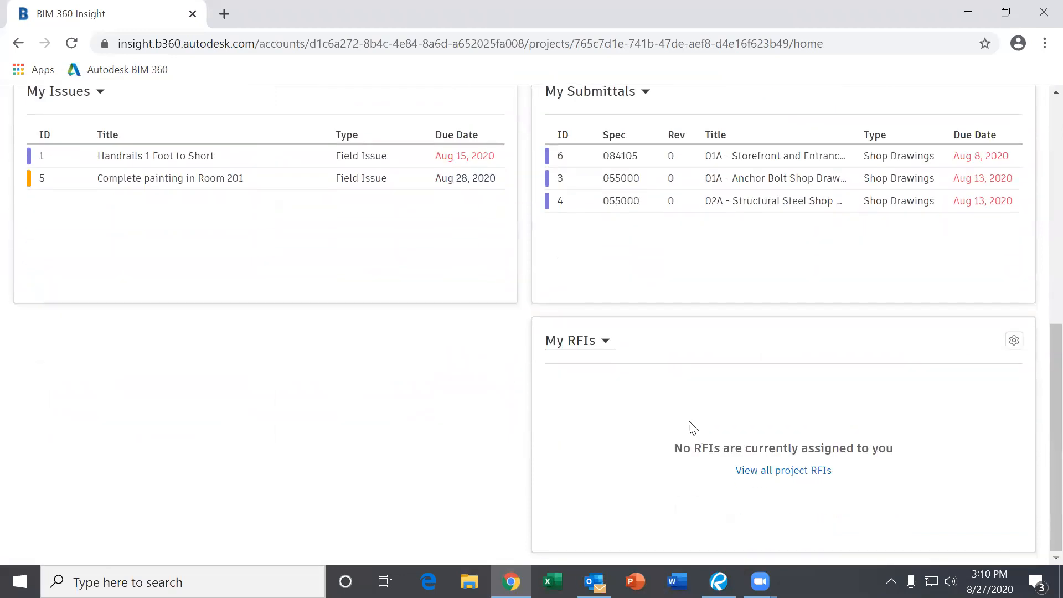
{"action": "scroll", "coordinate": [664, 348], "scroll_direction": "up", "scroll_amount": 9}
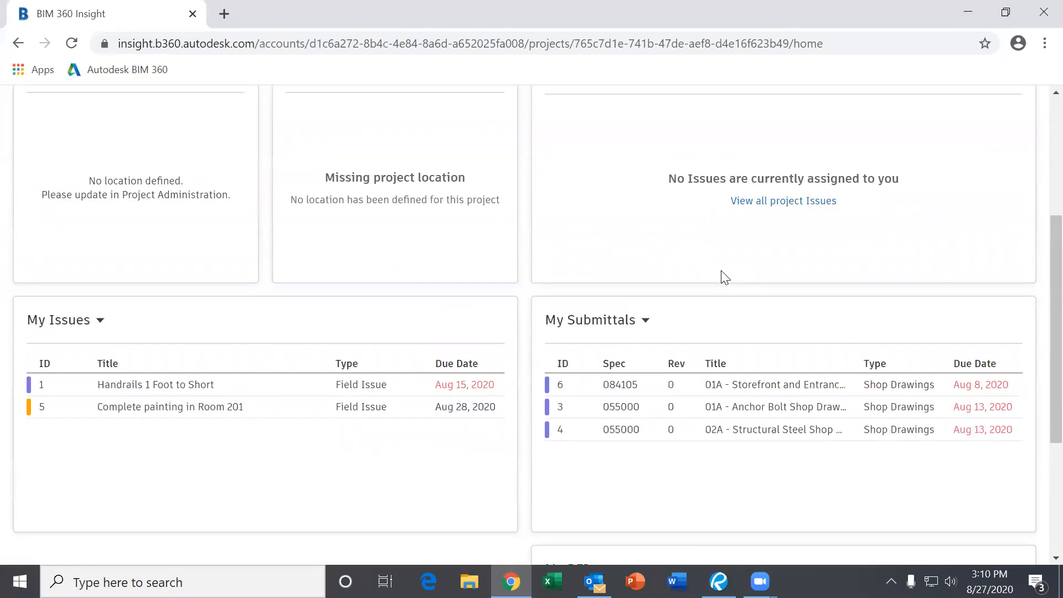
{"action": "scroll", "coordinate": [734, 367], "scroll_direction": "down", "scroll_amount": 3}
{"action": "left_click_drag", "start_coordinate": [719, 405], "coordinate": [709, 183]}
{"action": "scroll", "coordinate": [709, 295], "scroll_direction": "up", "scroll_amount": 3}
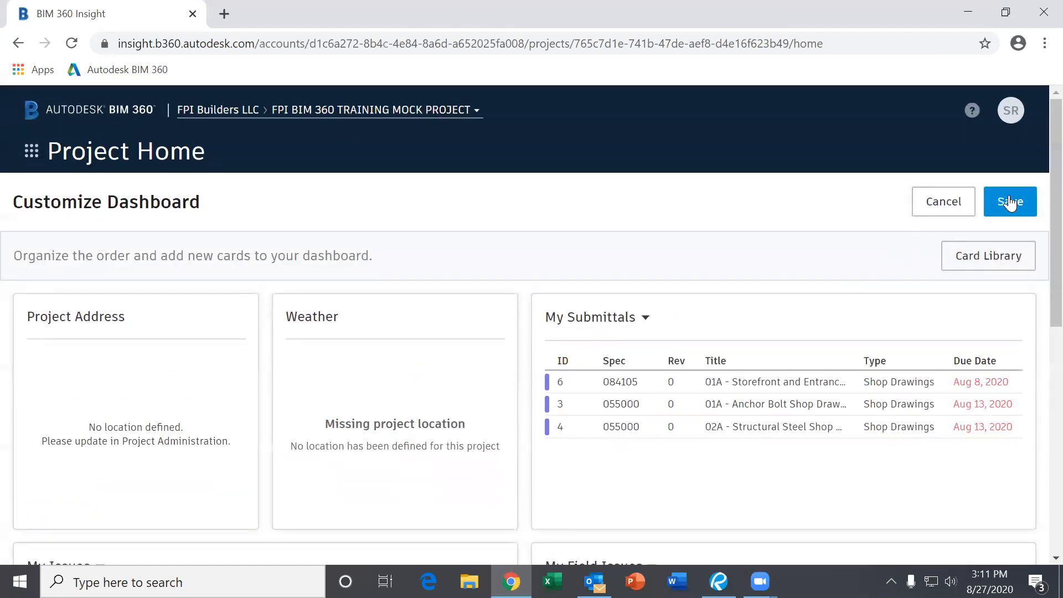
{"action": "left_click", "coordinate": [1017, 208]}
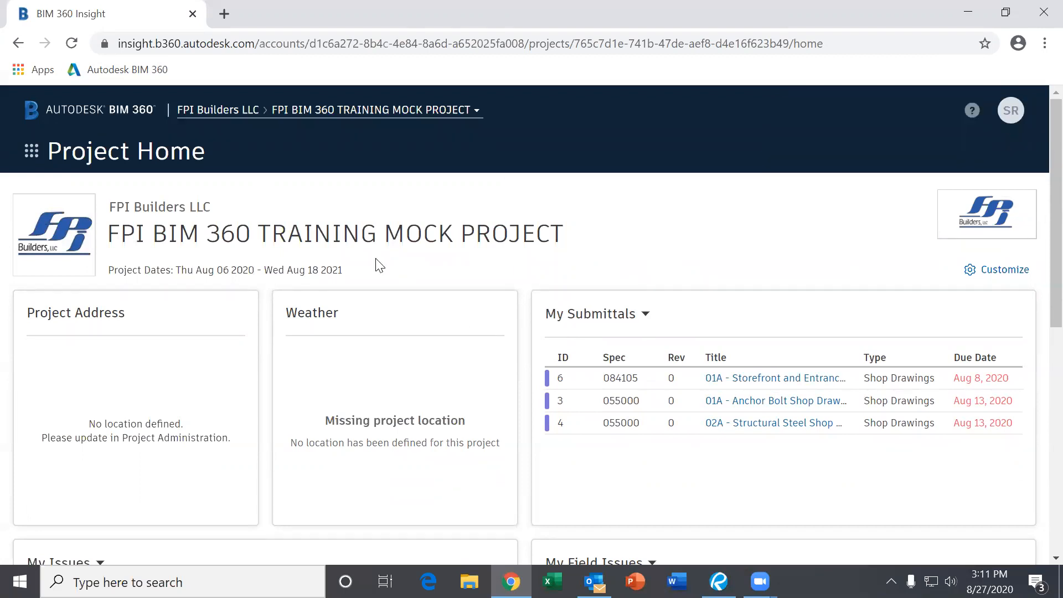
{"action": "left_click", "coordinate": [359, 118]}
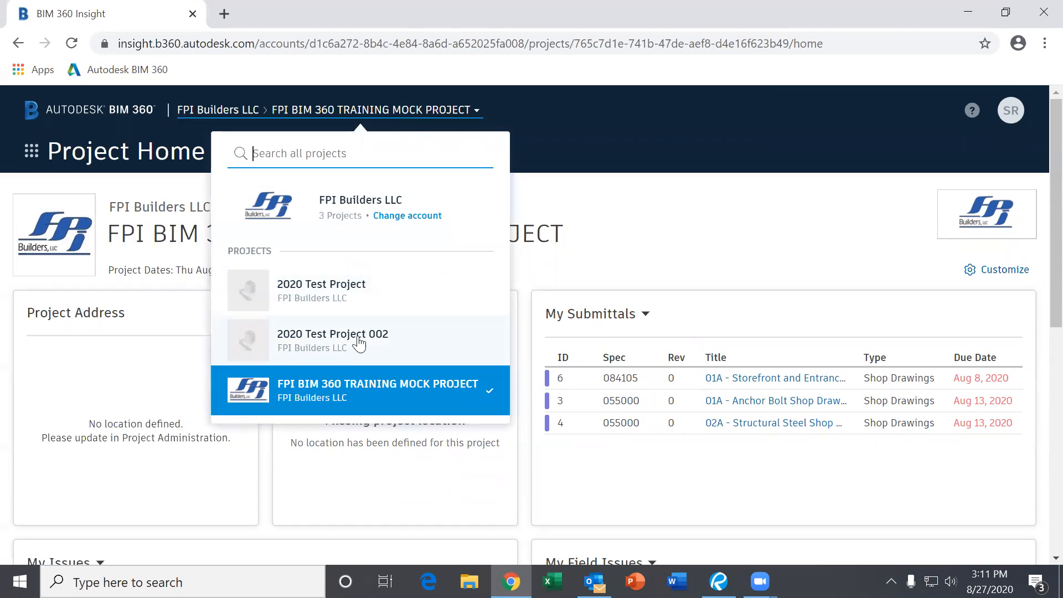
{"action": "left_click", "coordinate": [607, 175]}
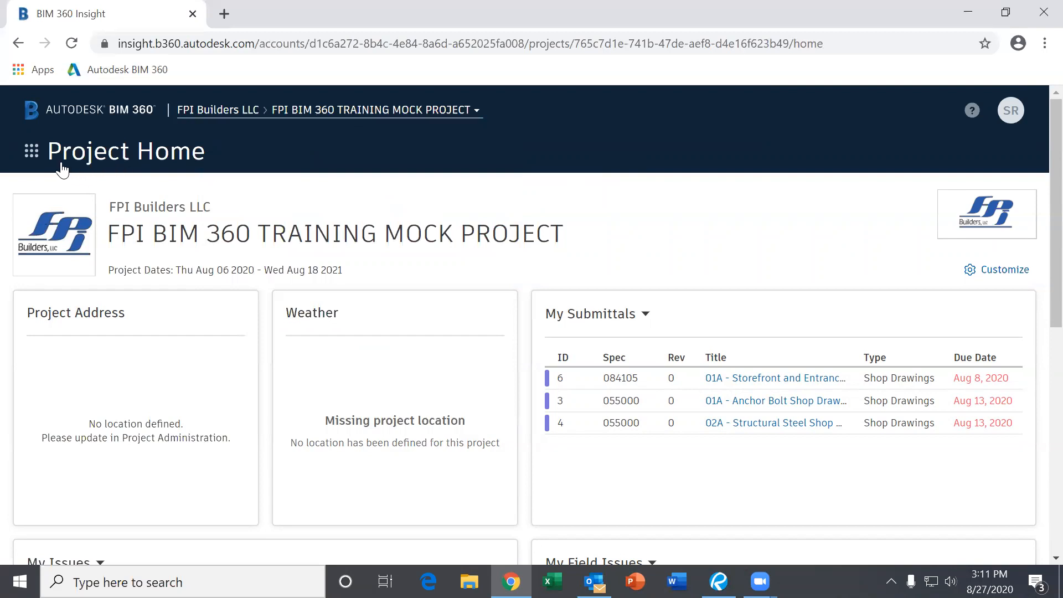
{"action": "scroll", "coordinate": [596, 343], "scroll_direction": "down", "scroll_amount": 3}
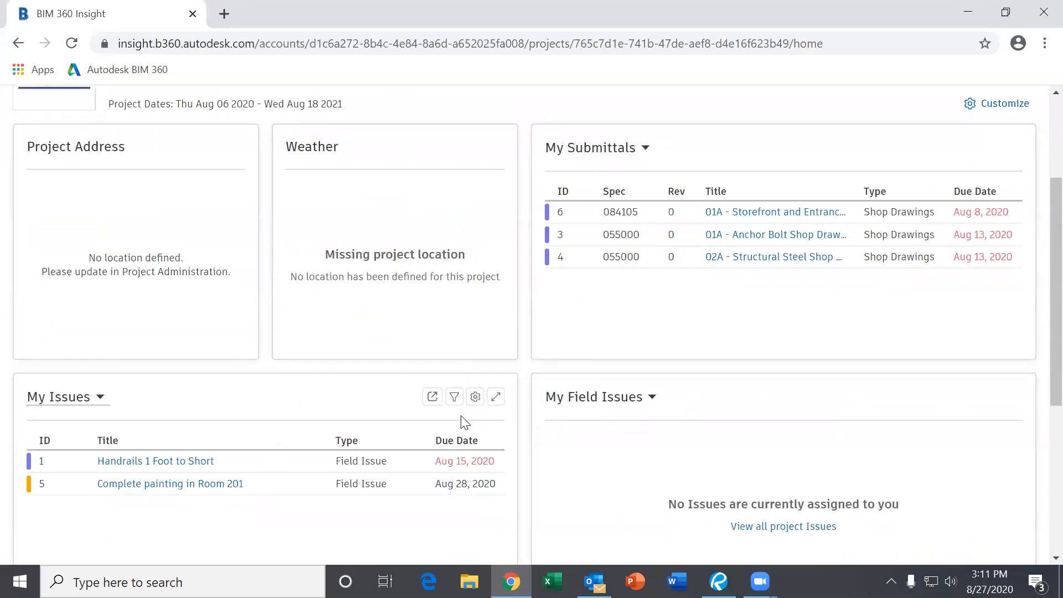
{"action": "scroll", "coordinate": [274, 131], "scroll_direction": "up", "scroll_amount": 3}
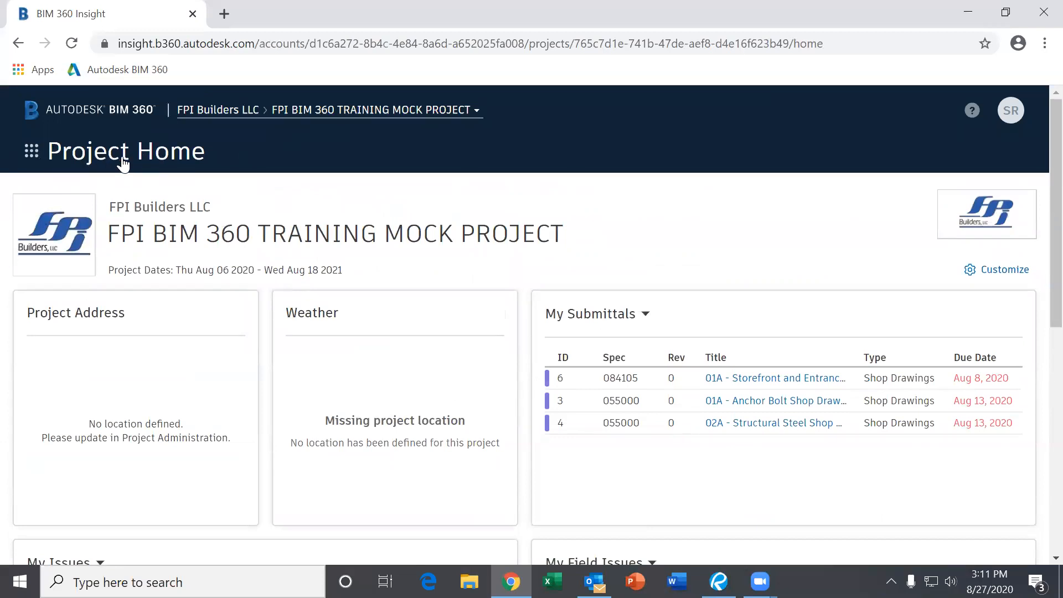
- Show the module switcher's choices and pick Document Management
{"action": "left_click", "coordinate": [32, 153]}
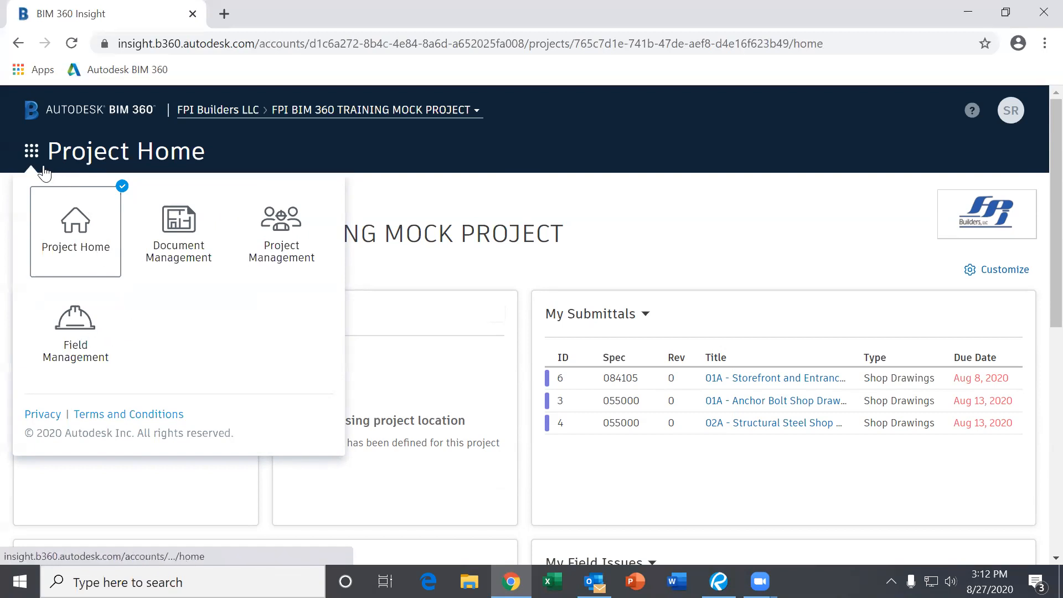
{"action": "left_click", "coordinate": [32, 154]}
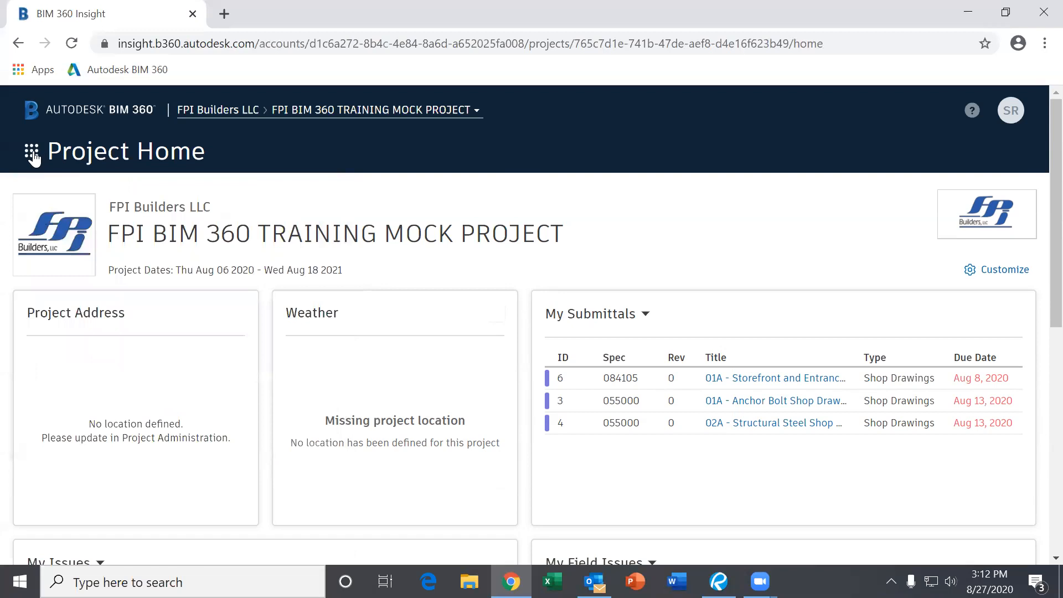
{"action": "left_click", "coordinate": [32, 156]}
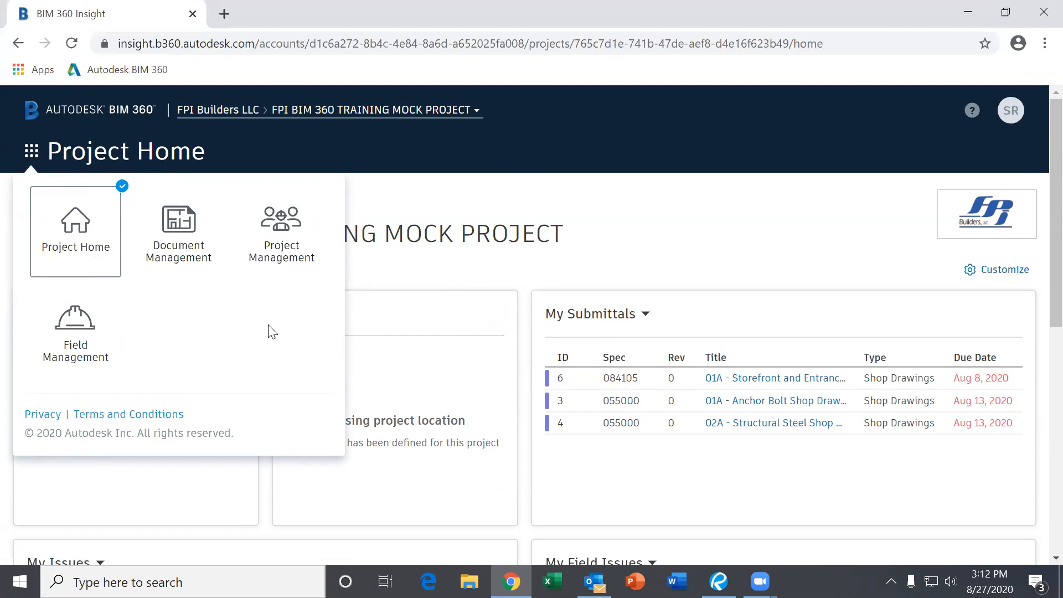
{"action": "left_click", "coordinate": [172, 244]}
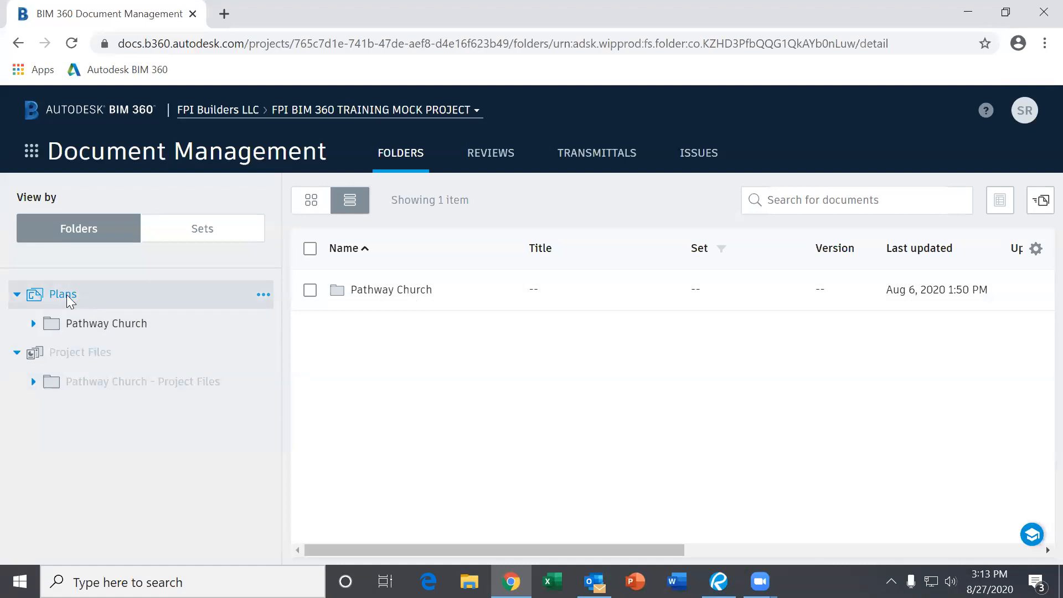
- Open the Pathway Church folder inside Plans
{"action": "left_click", "coordinate": [87, 330]}
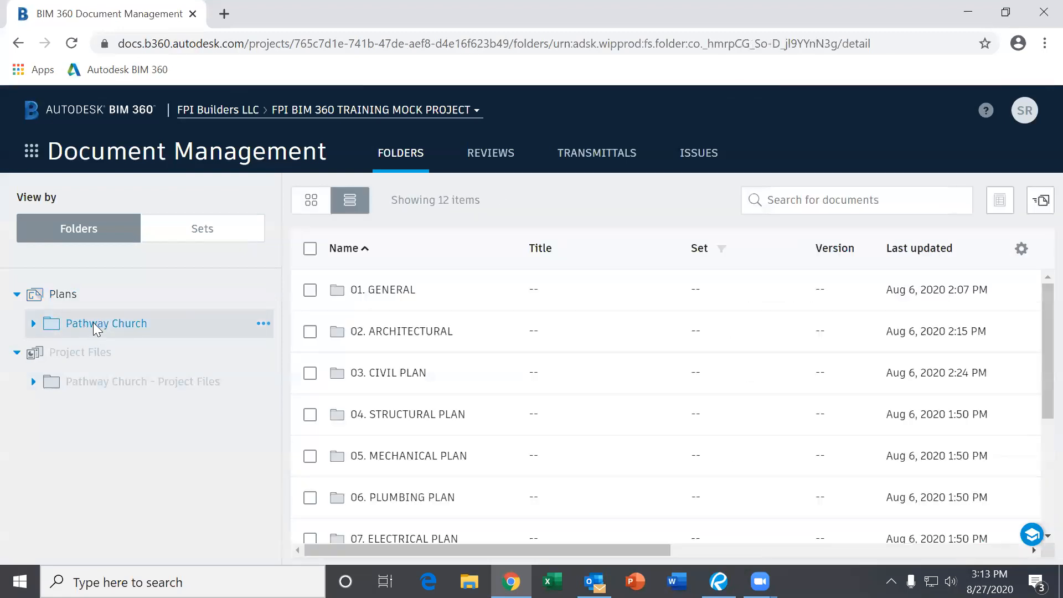
- Expand Pathway Church and open its 02. ARCHITECTURAL folder
{"action": "scroll", "coordinate": [477, 349], "scroll_direction": "down", "scroll_amount": 4}
{"action": "scroll", "coordinate": [465, 387], "scroll_direction": "up", "scroll_amount": 4}
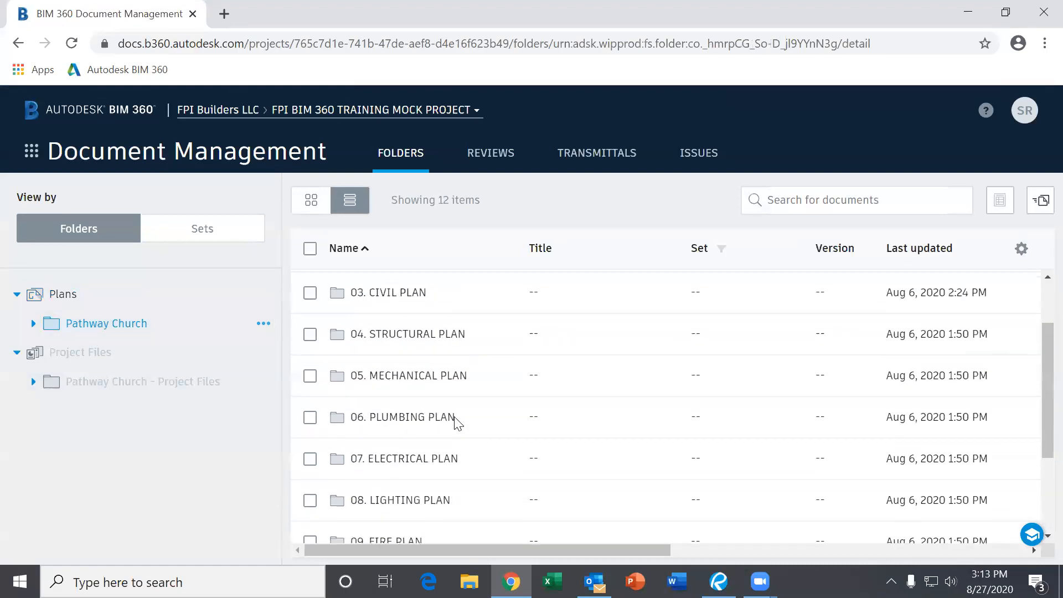
{"action": "left_click", "coordinate": [33, 323]}
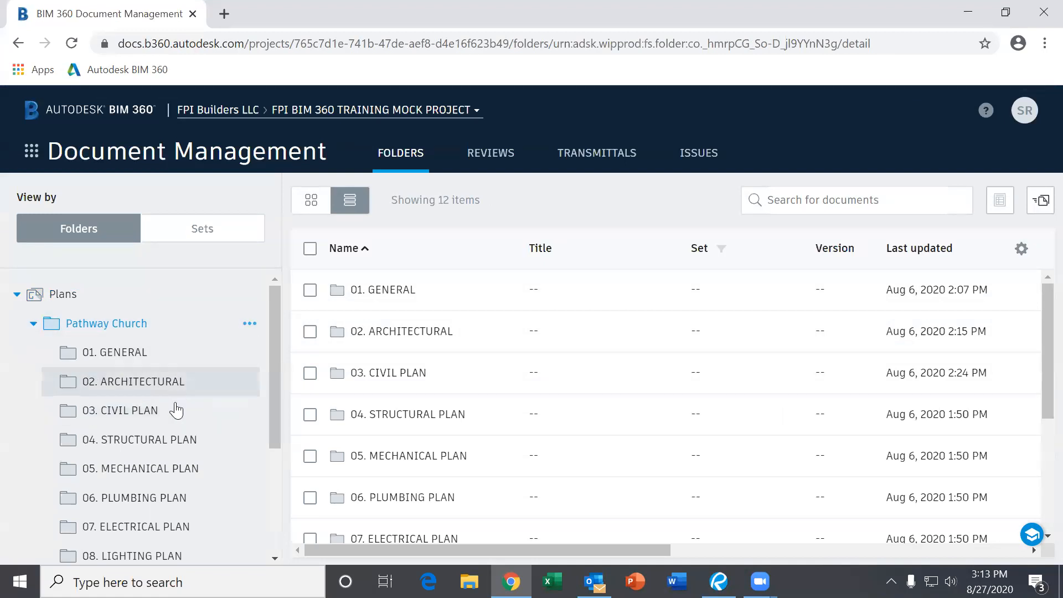
{"action": "scroll", "coordinate": [176, 407], "scroll_direction": "down", "scroll_amount": 4}
{"action": "scroll", "coordinate": [177, 408], "scroll_direction": "up", "scroll_amount": 4}
{"action": "left_click", "coordinate": [365, 332]}
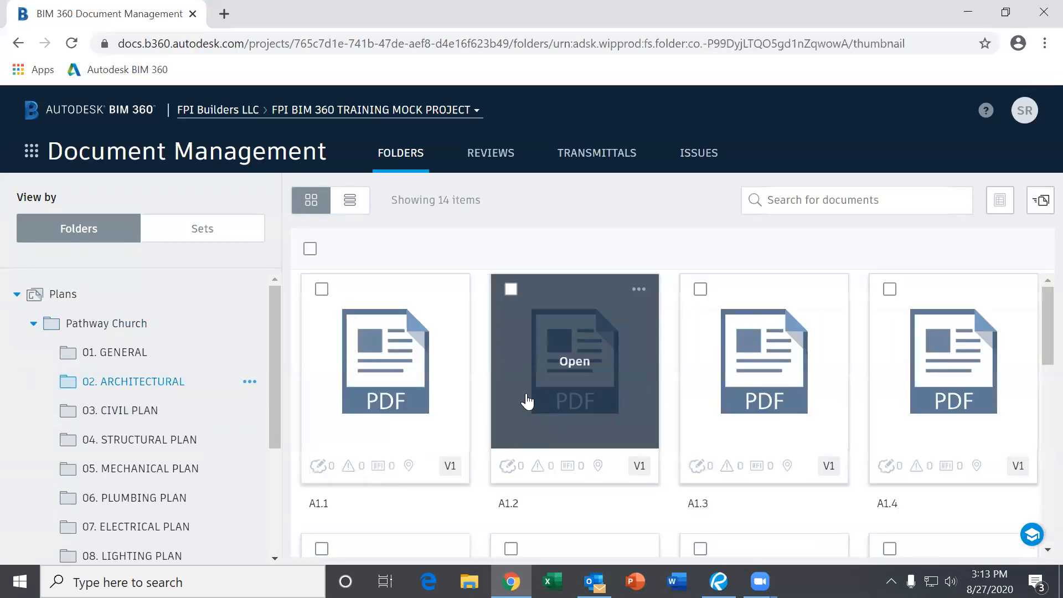
- View the version history of sheet A1.1, showing V1 as current
{"action": "scroll", "coordinate": [756, 396], "scroll_direction": "down", "scroll_amount": 8}
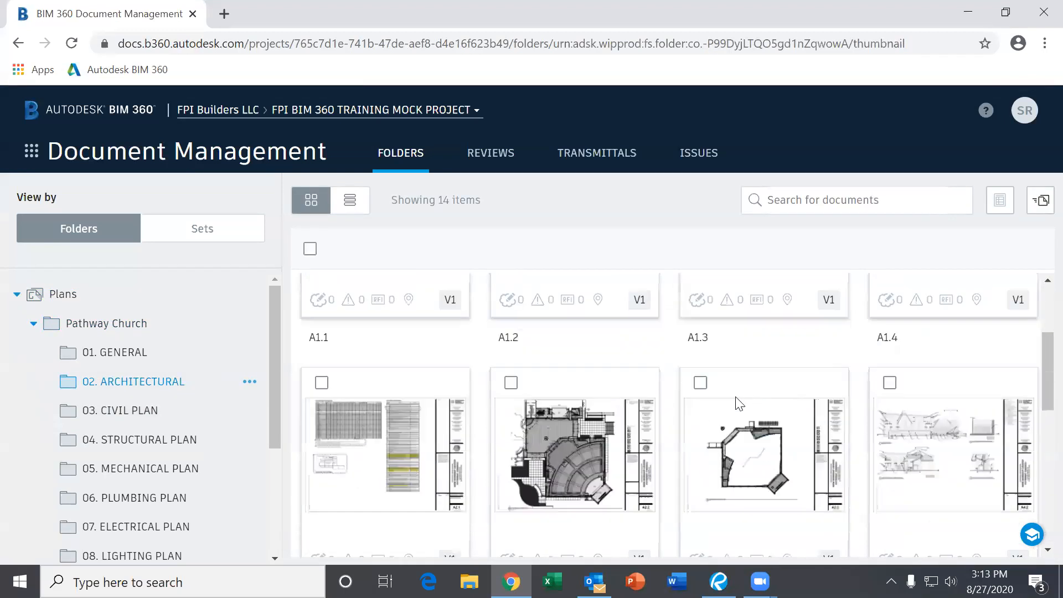
{"action": "scroll", "coordinate": [688, 408], "scroll_direction": "up", "scroll_amount": 8}
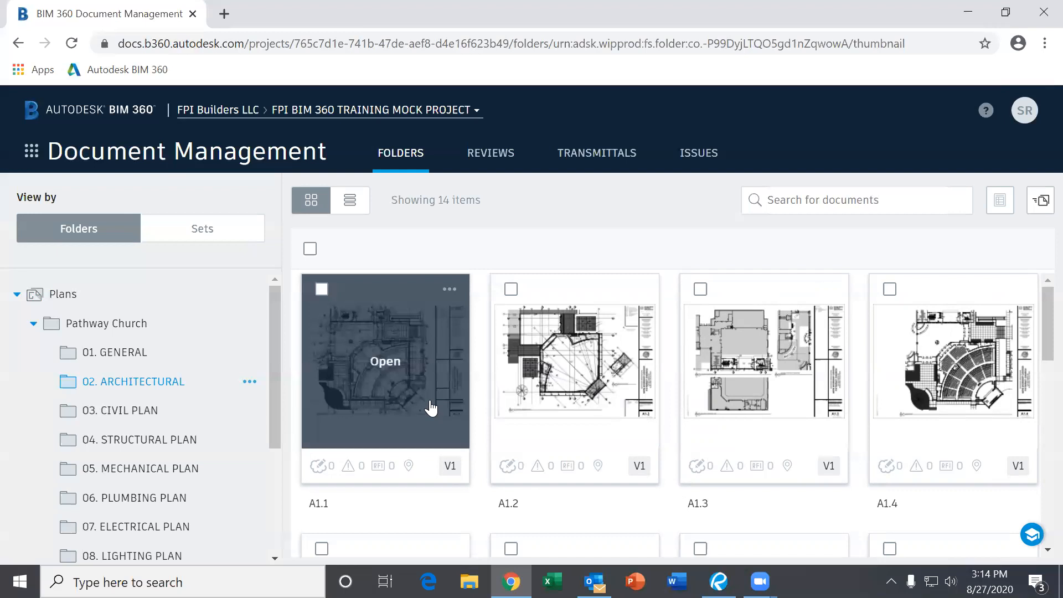
{"action": "left_click", "coordinate": [457, 467]}
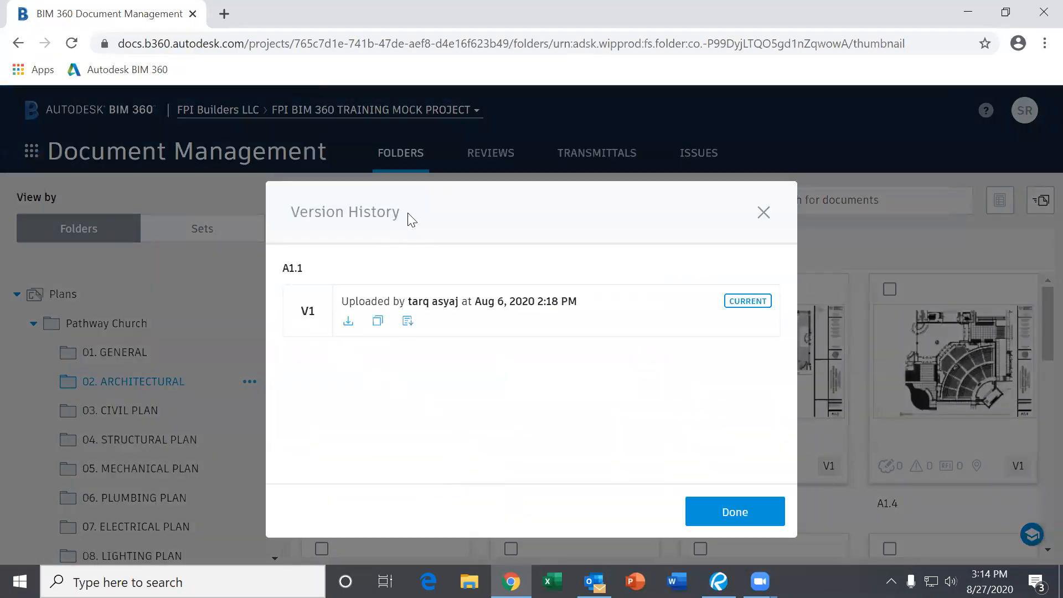
- Recheck sheet A1.1's version history, then close it
{"action": "left_click", "coordinate": [764, 213]}
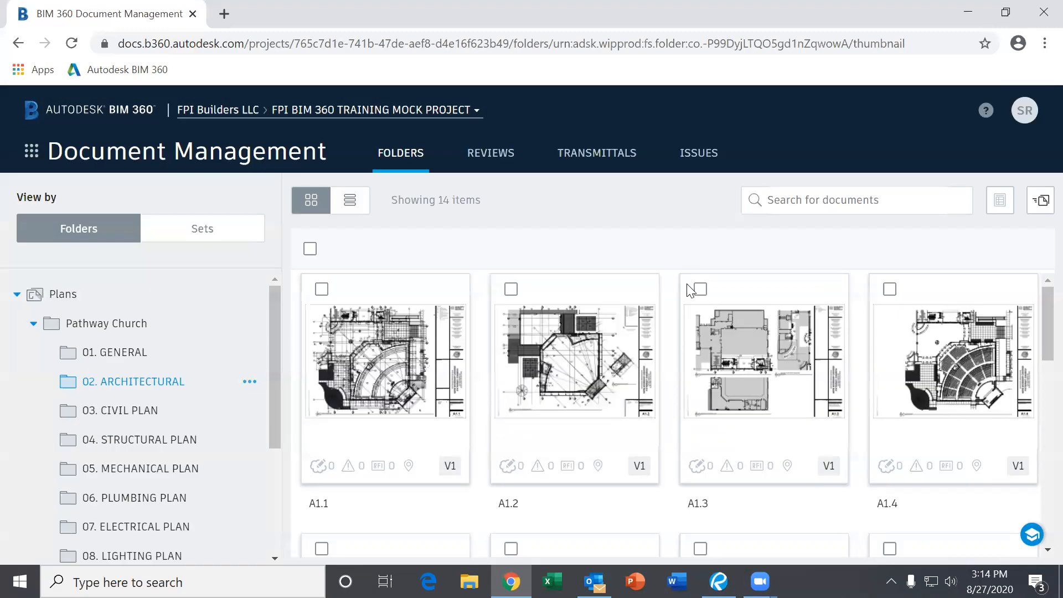
{"action": "left_click", "coordinate": [451, 467]}
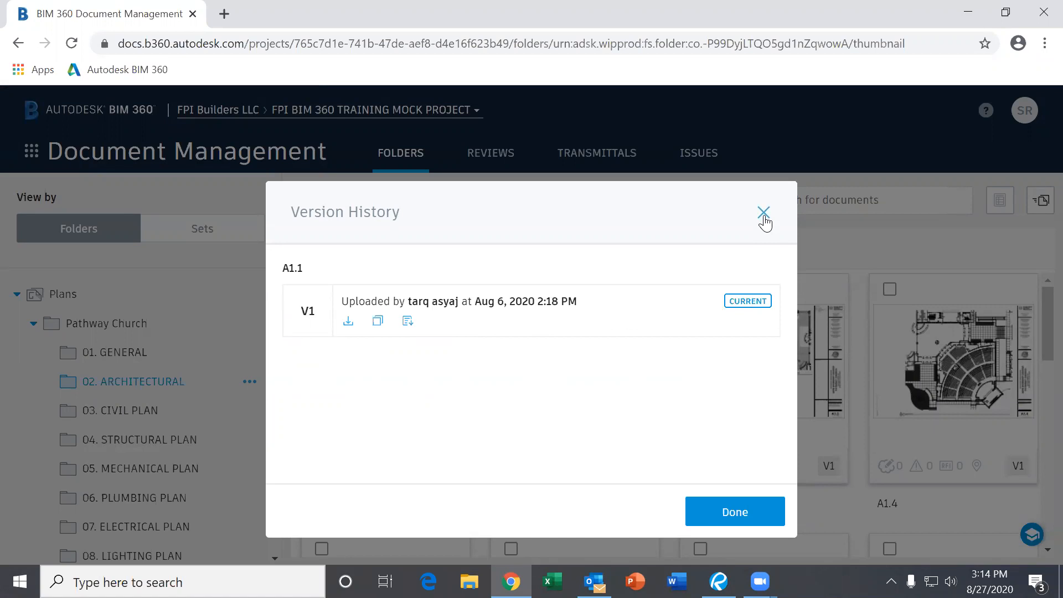
{"action": "left_click", "coordinate": [763, 214]}
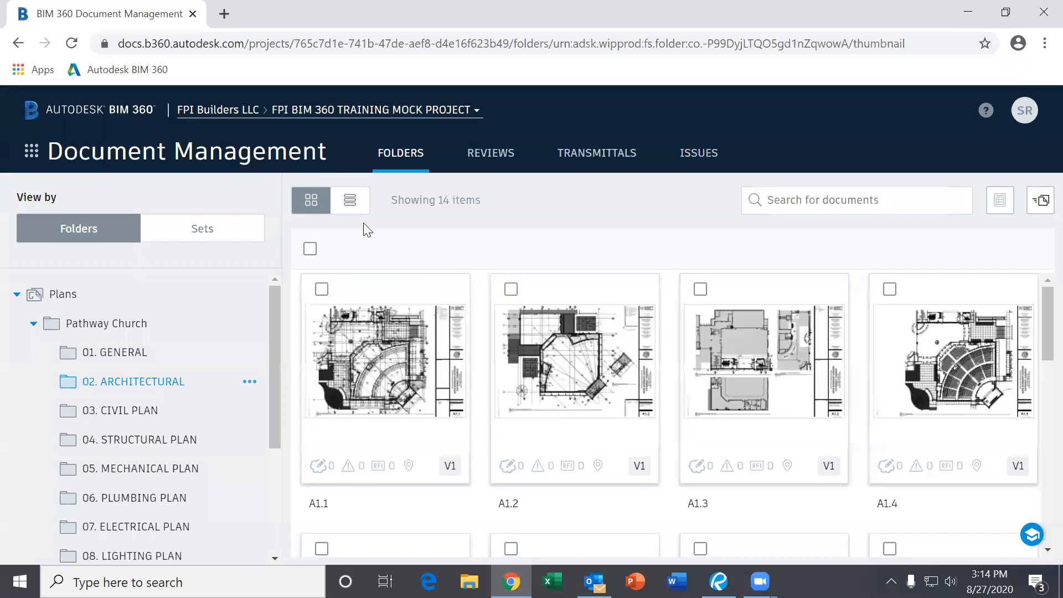
- Switch the 14 architectural sheets to the detailed list, then back to thumbnail cards
{"action": "left_click", "coordinate": [349, 199]}
{"action": "scroll", "coordinate": [517, 332], "scroll_direction": "down", "scroll_amount": 6}
{"action": "scroll", "coordinate": [515, 338], "scroll_direction": "up", "scroll_amount": 6}
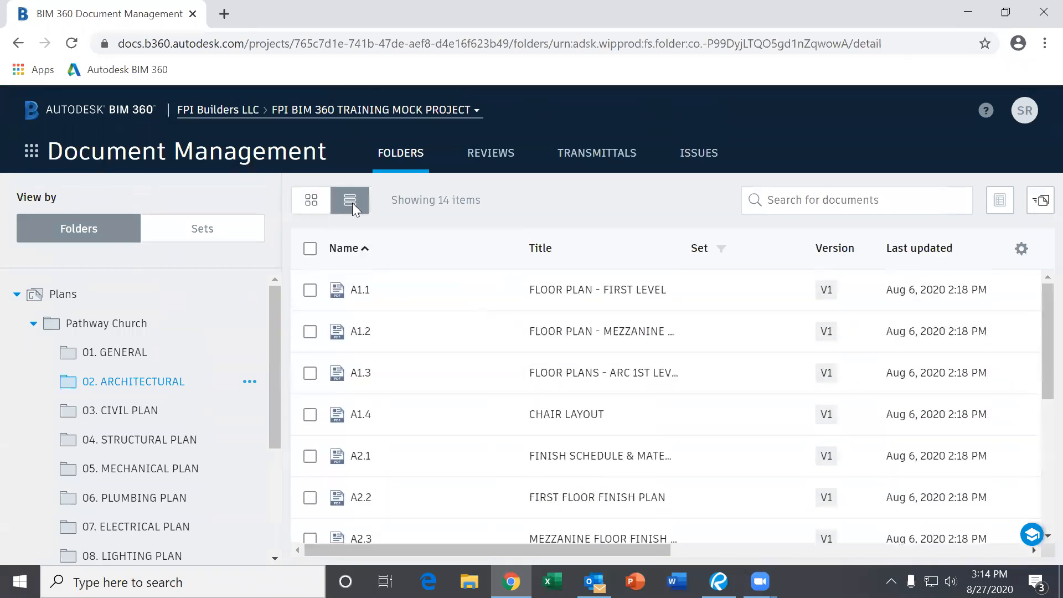
{"action": "left_click", "coordinate": [314, 204]}
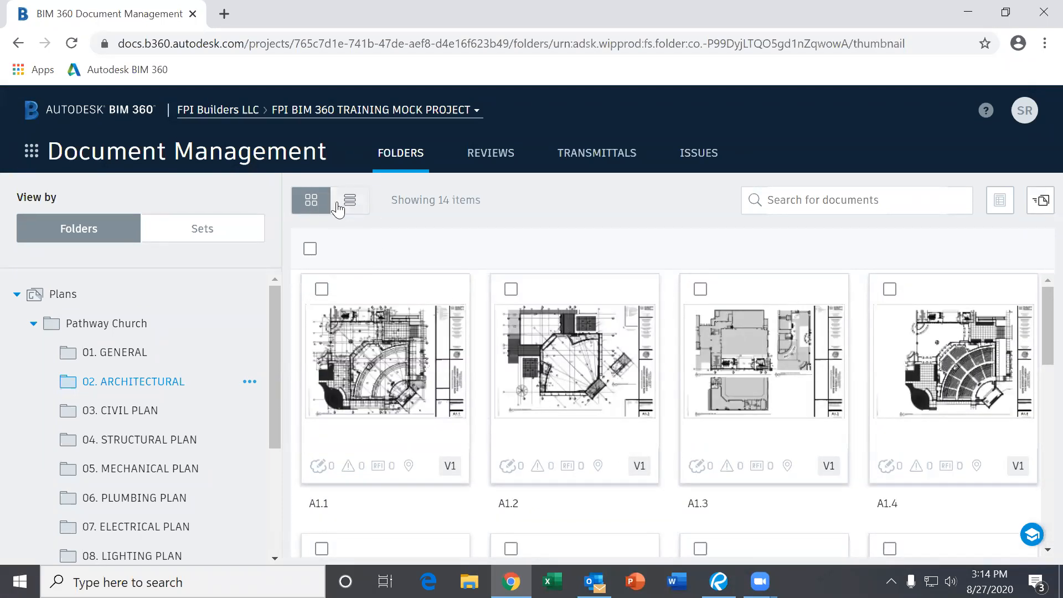
{"action": "scroll", "coordinate": [595, 384], "scroll_direction": "down", "scroll_amount": 1}
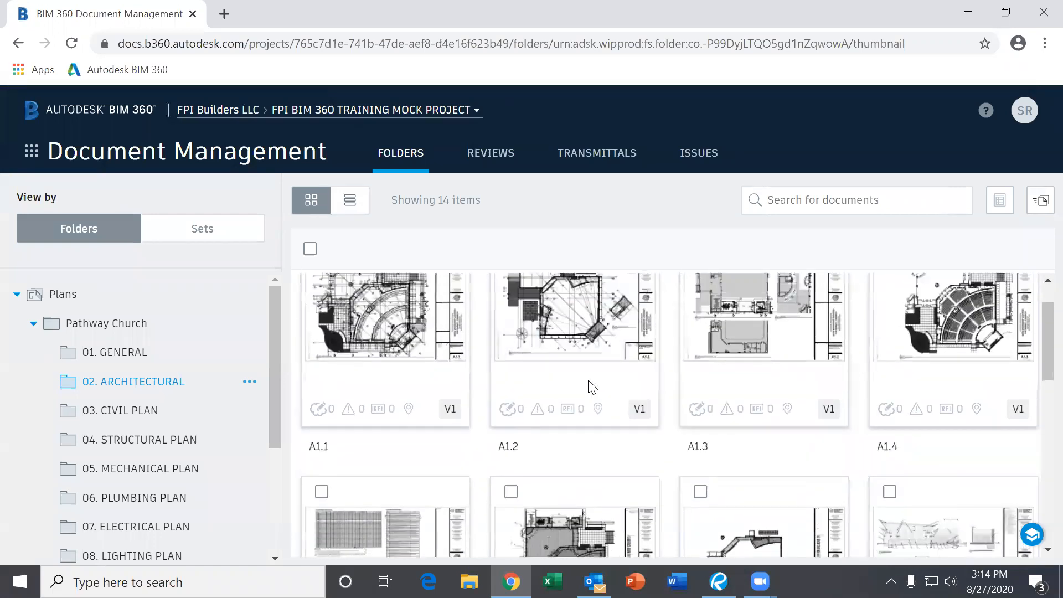
{"action": "scroll", "coordinate": [591, 386], "scroll_direction": "up", "scroll_amount": 1}
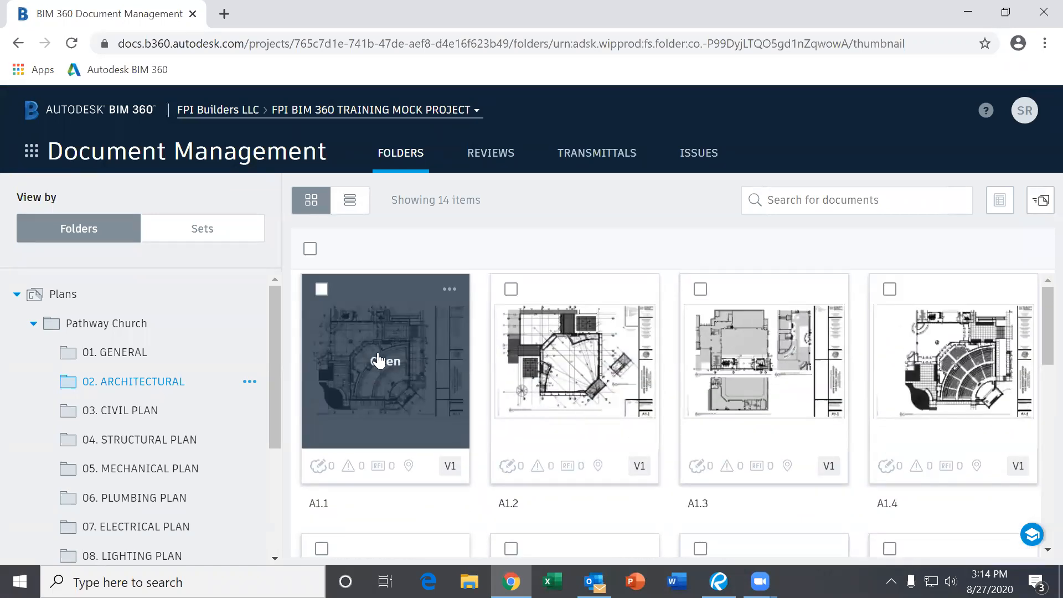
- Open sheet A1.1 and zoom in on Stair B, Storage 146 and room 147.2
{"action": "left_click", "coordinate": [378, 360]}
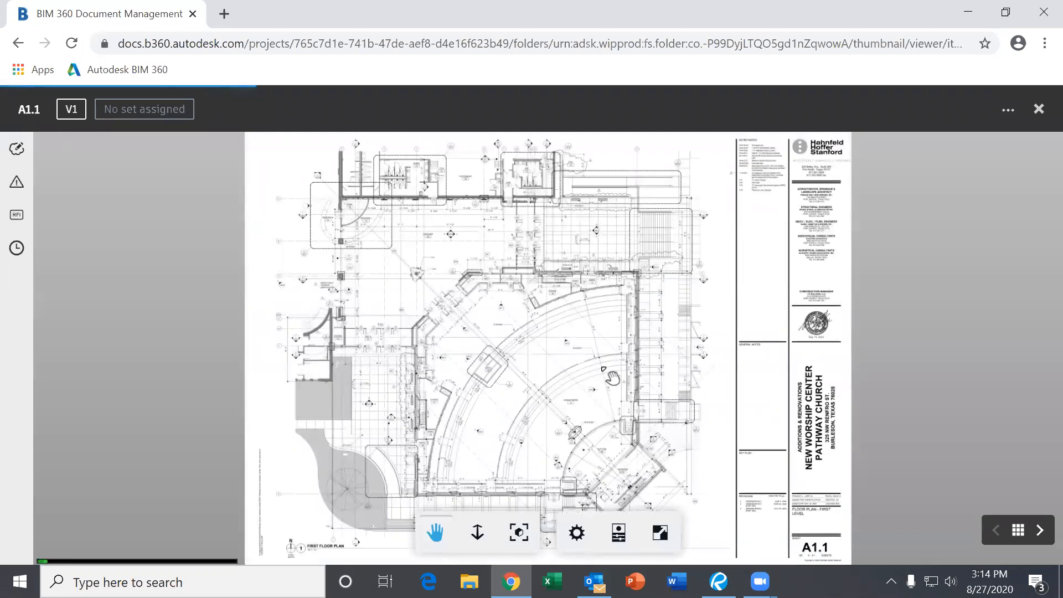
{"action": "scroll", "coordinate": [547, 327], "scroll_direction": "up", "scroll_amount": 5}
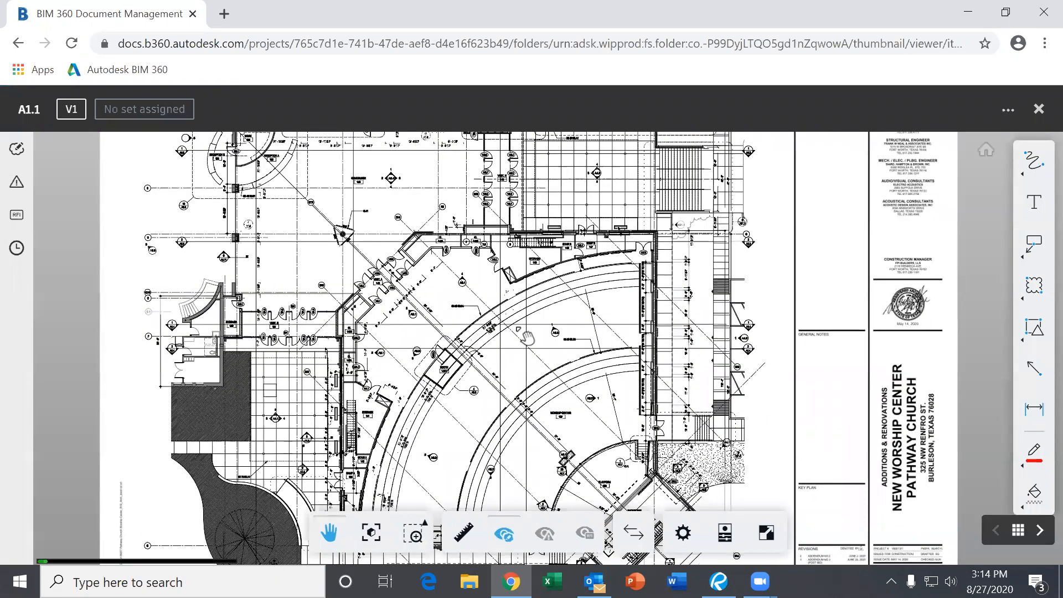
{"action": "left_click_drag", "start_coordinate": [415, 243], "coordinate": [504, 302]}
{"action": "mouse_move", "coordinate": [477, 242]}
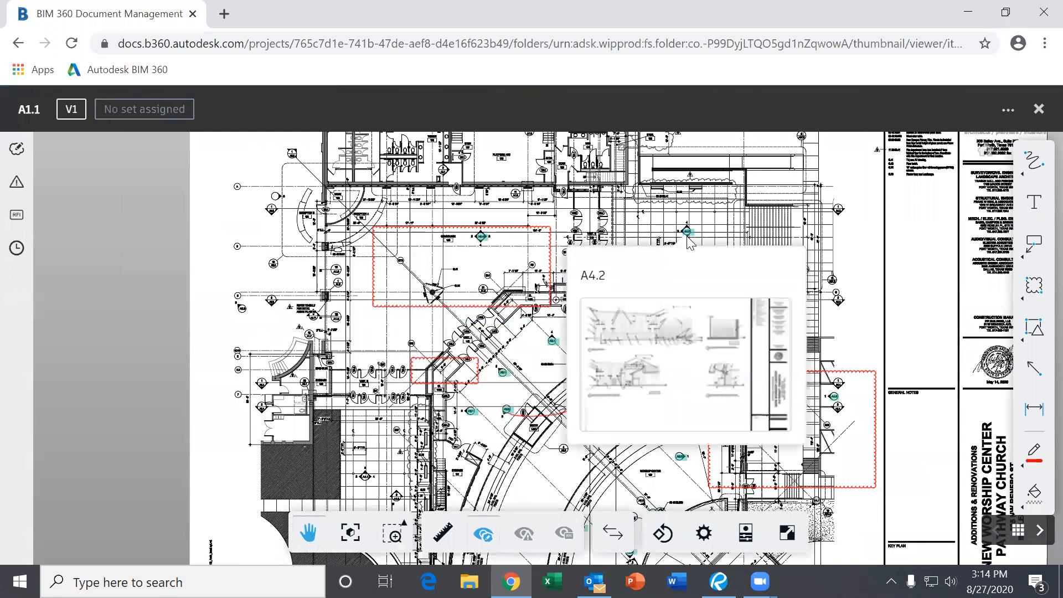
{"action": "scroll", "coordinate": [694, 308], "scroll_direction": "up", "scroll_amount": 5}
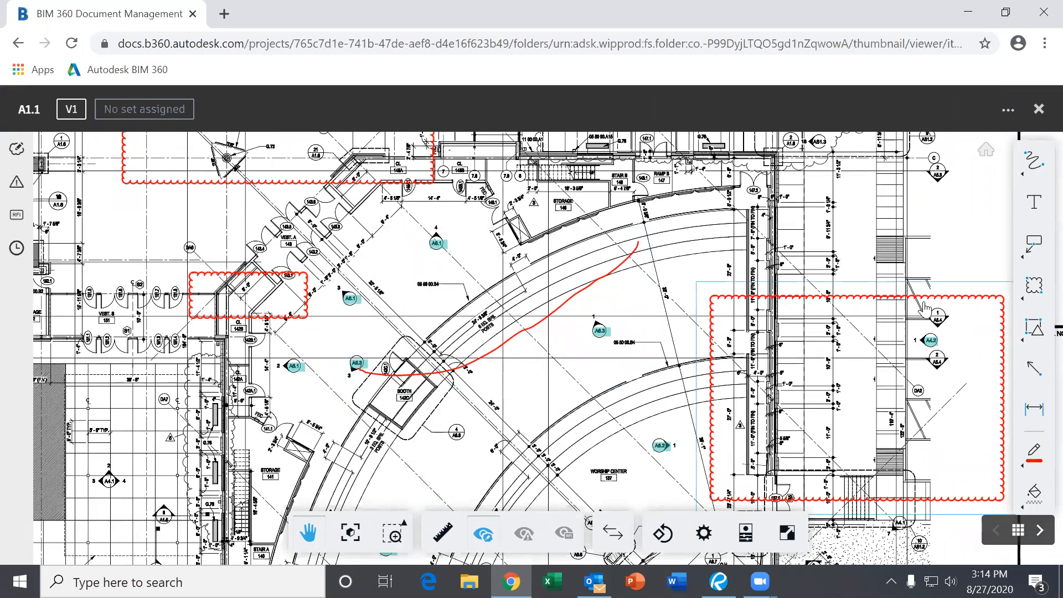
{"action": "scroll", "coordinate": [896, 214], "scroll_direction": "up", "scroll_amount": 3}
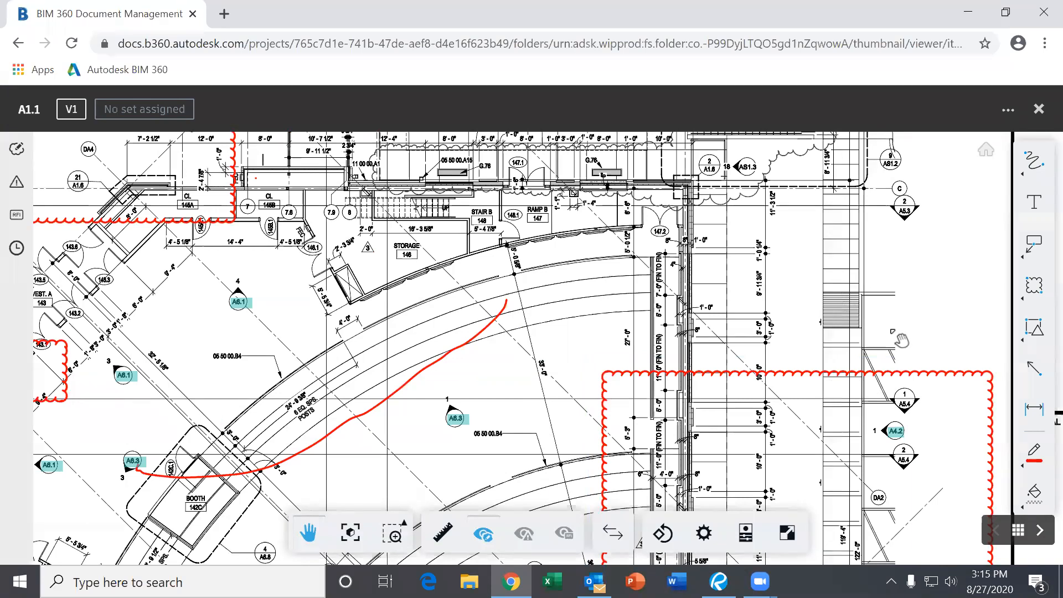
{"action": "scroll", "coordinate": [875, 290], "scroll_direction": "up", "scroll_amount": 3}
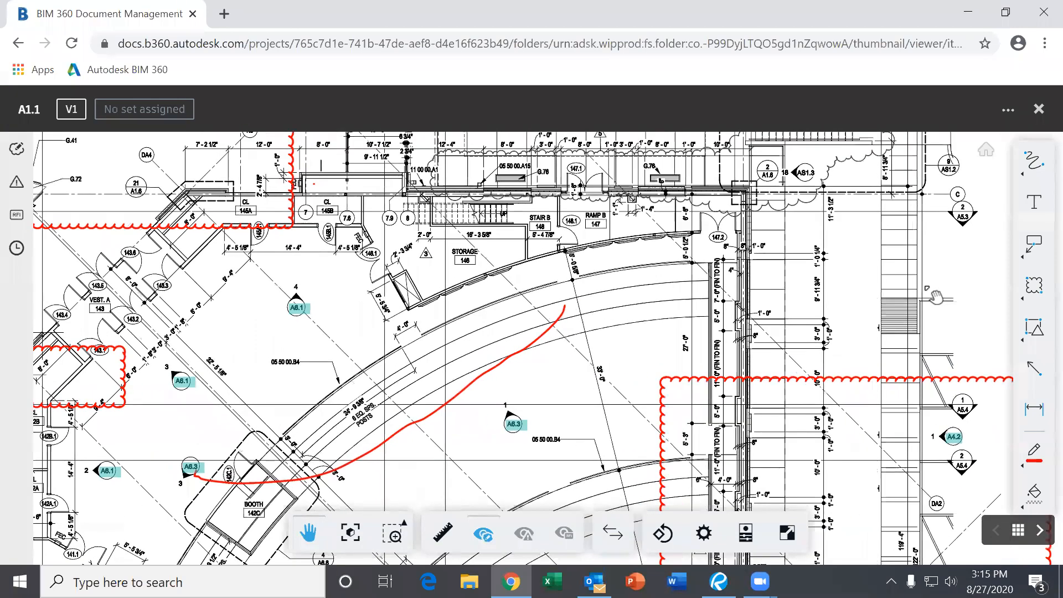
{"action": "left_click_drag", "start_coordinate": [447, 245], "coordinate": [545, 297]}
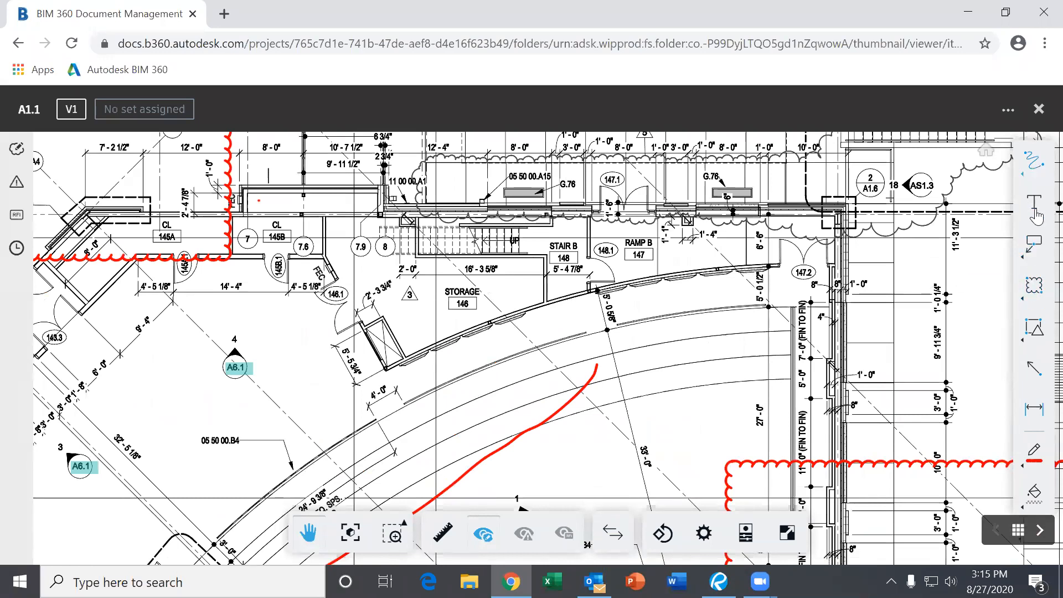
{"action": "left_click", "coordinate": [1033, 285]}
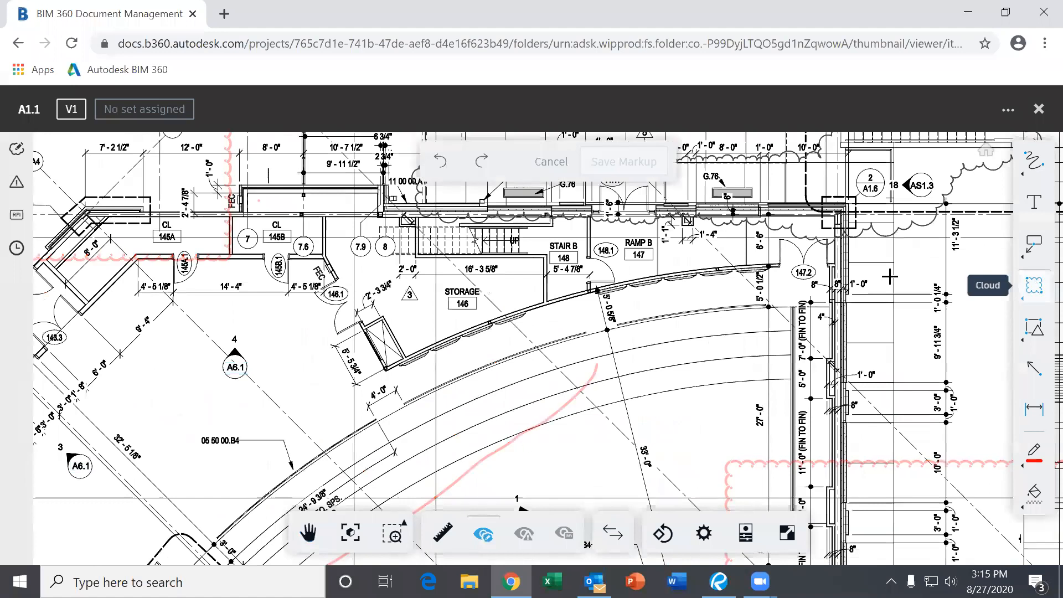
- Draw a red revision cloud around the 147.2 tag and save the markup
{"action": "left_click_drag", "start_coordinate": [774, 256], "coordinate": [845, 302]}
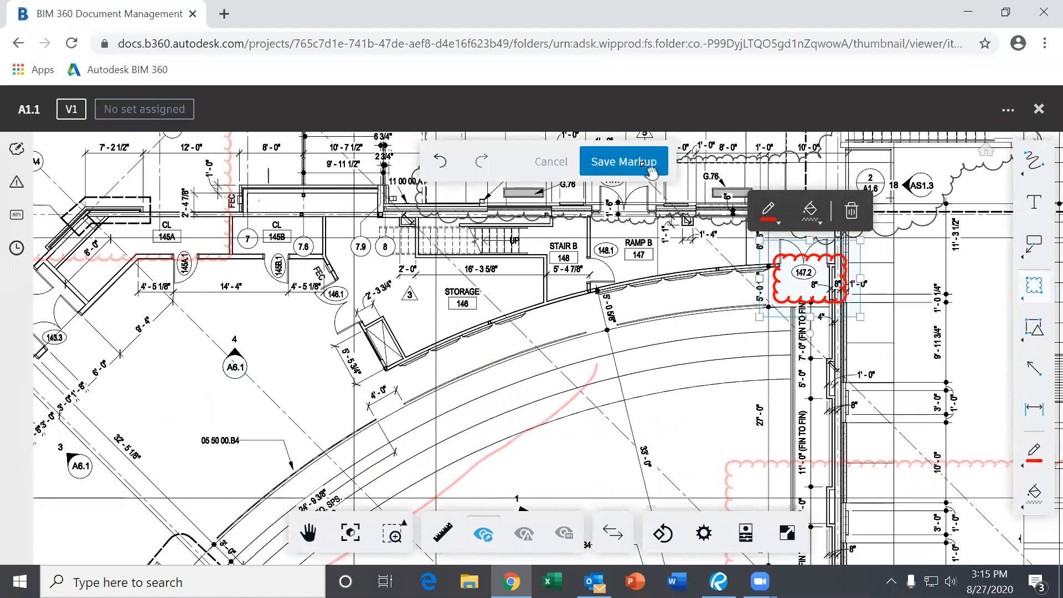
{"action": "left_click", "coordinate": [624, 162]}
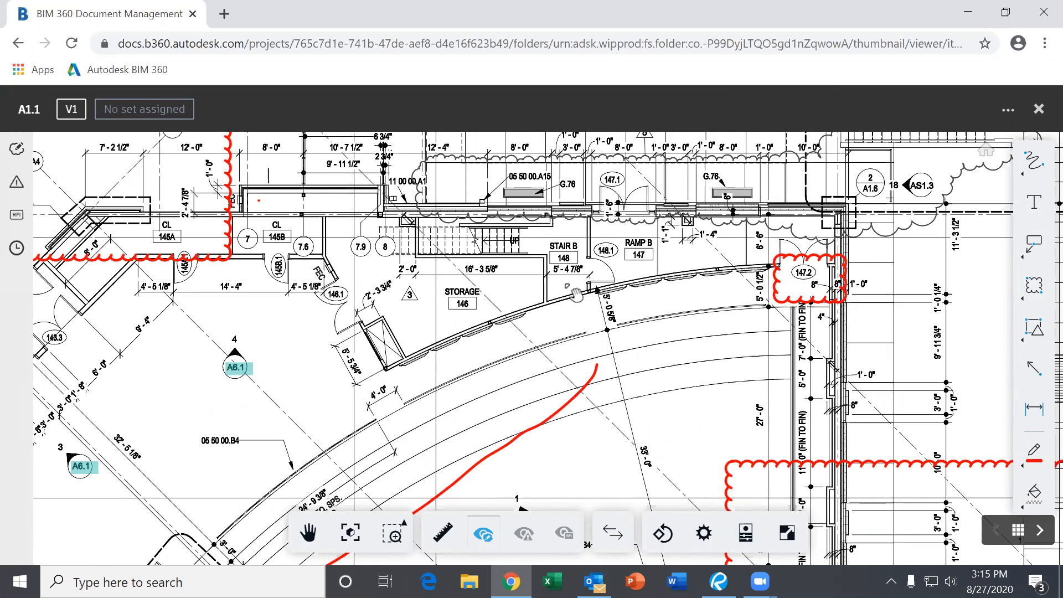
{"action": "scroll", "coordinate": [580, 287], "scroll_direction": "down", "scroll_amount": 2}
{"action": "scroll", "coordinate": [492, 337], "scroll_direction": "down", "scroll_amount": 2}
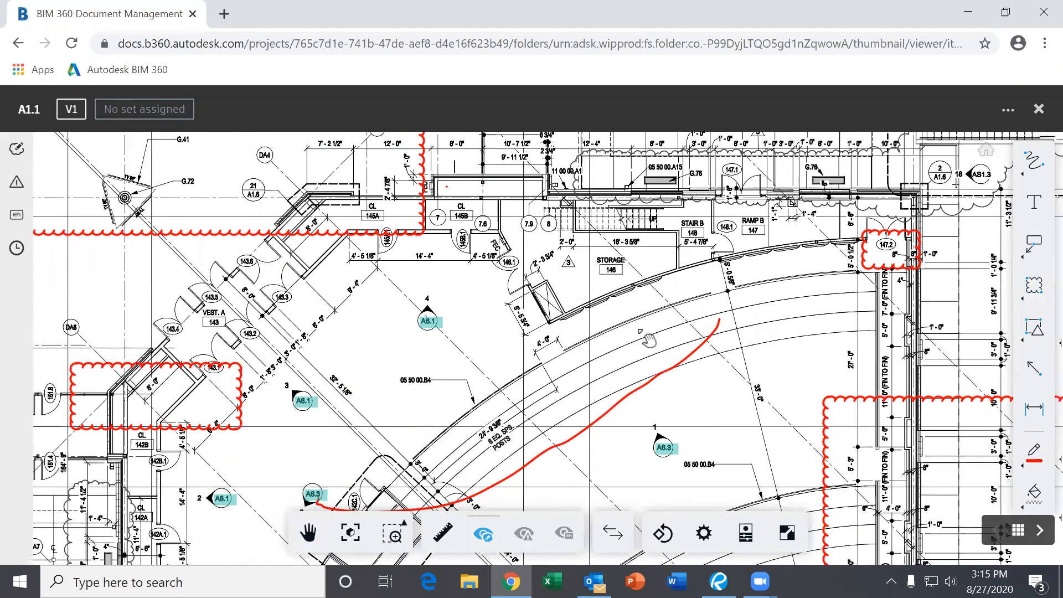
{"action": "scroll", "coordinate": [643, 282], "scroll_direction": "down", "scroll_amount": 1}
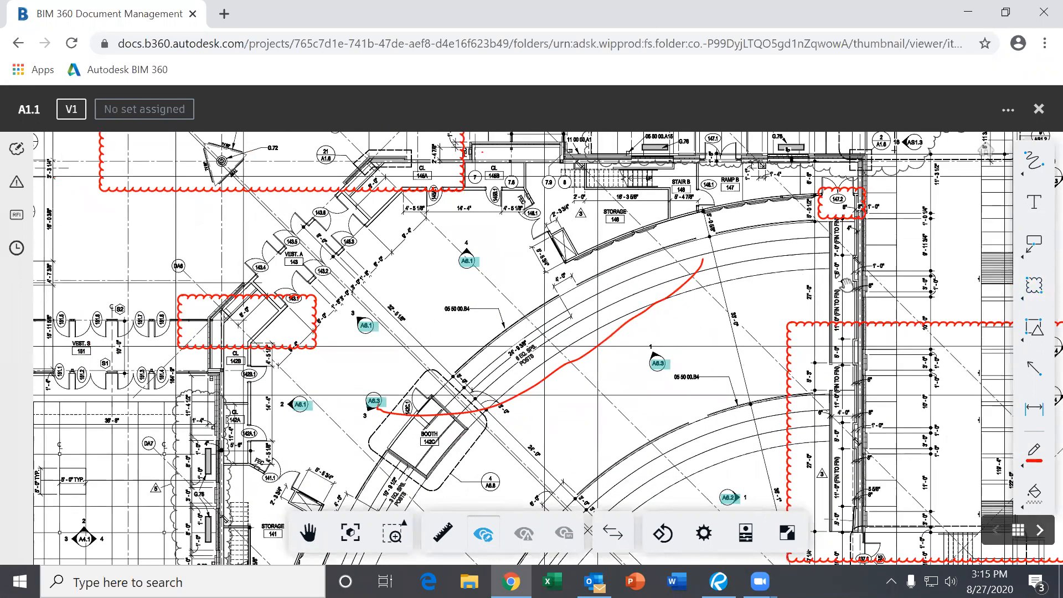
- Pan over to the Worship Center and follow the A6.1 callout to its sheet
{"action": "left_click_drag", "start_coordinate": [705, 239], "coordinate": [709, 354]}
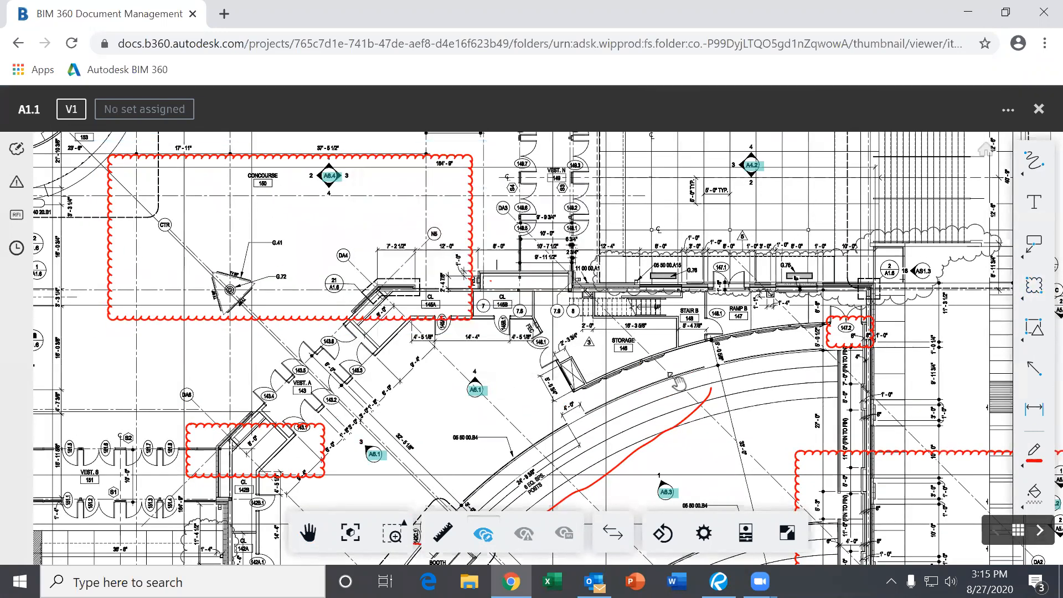
{"action": "scroll", "coordinate": [748, 338], "scroll_direction": "down", "scroll_amount": 2}
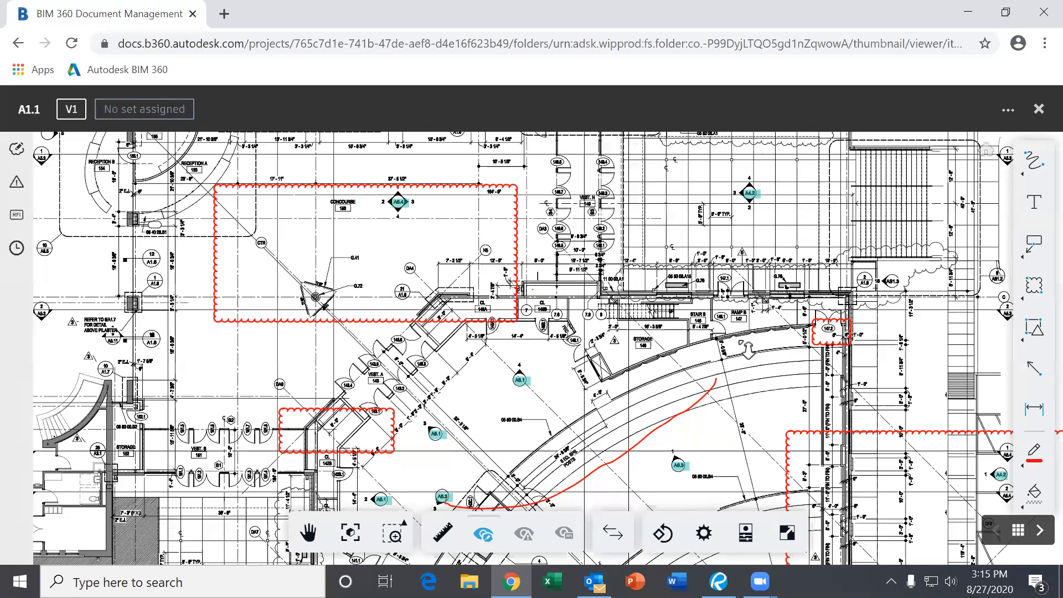
{"action": "left_click_drag", "start_coordinate": [676, 295], "coordinate": [662, 261]}
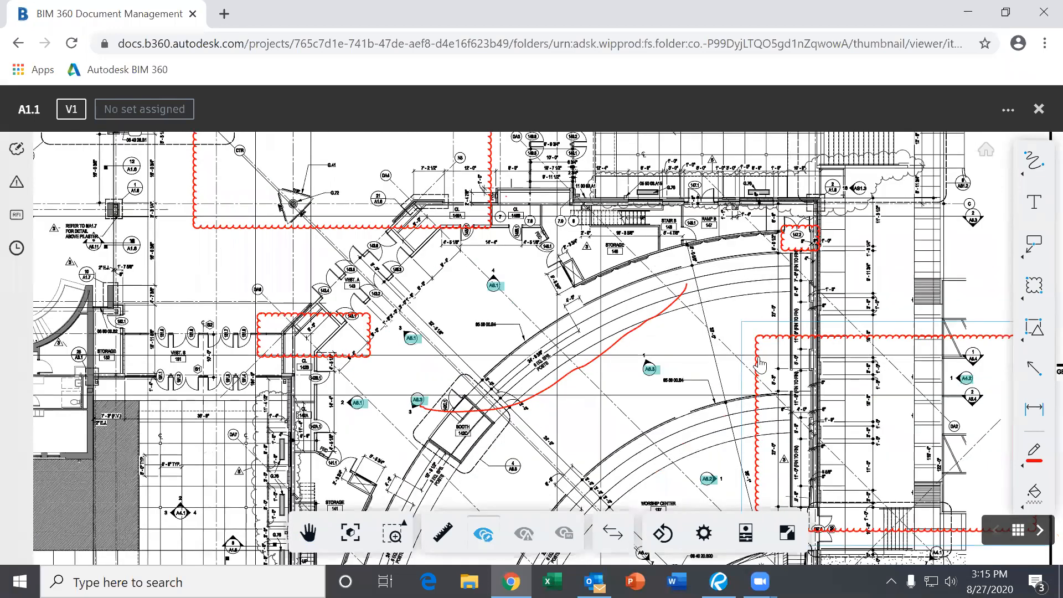
{"action": "left_click_drag", "start_coordinate": [699, 375], "coordinate": [613, 237]}
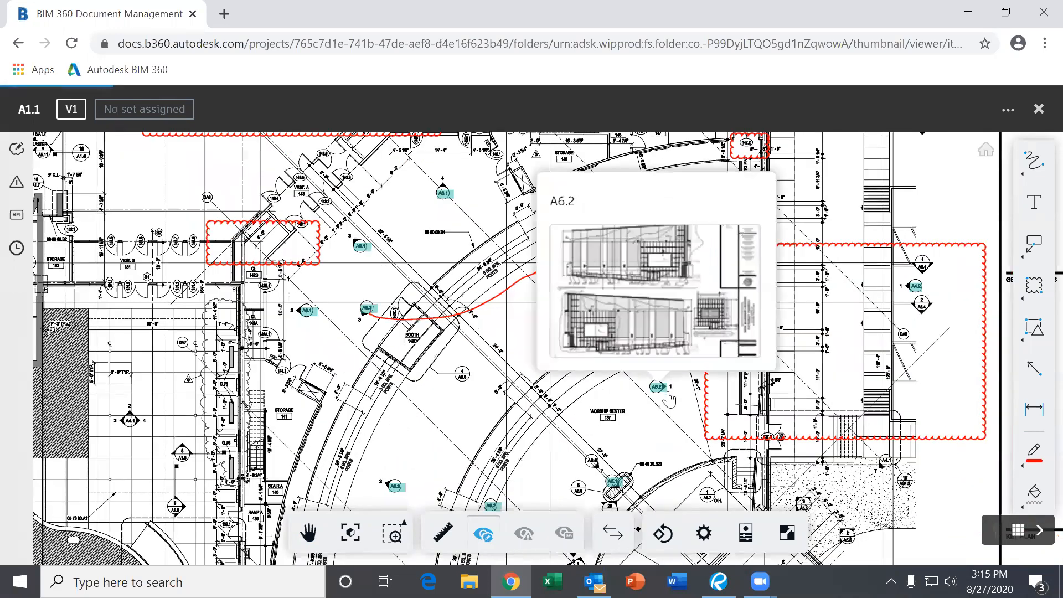
{"action": "left_click_drag", "start_coordinate": [621, 369], "coordinate": [625, 324]}
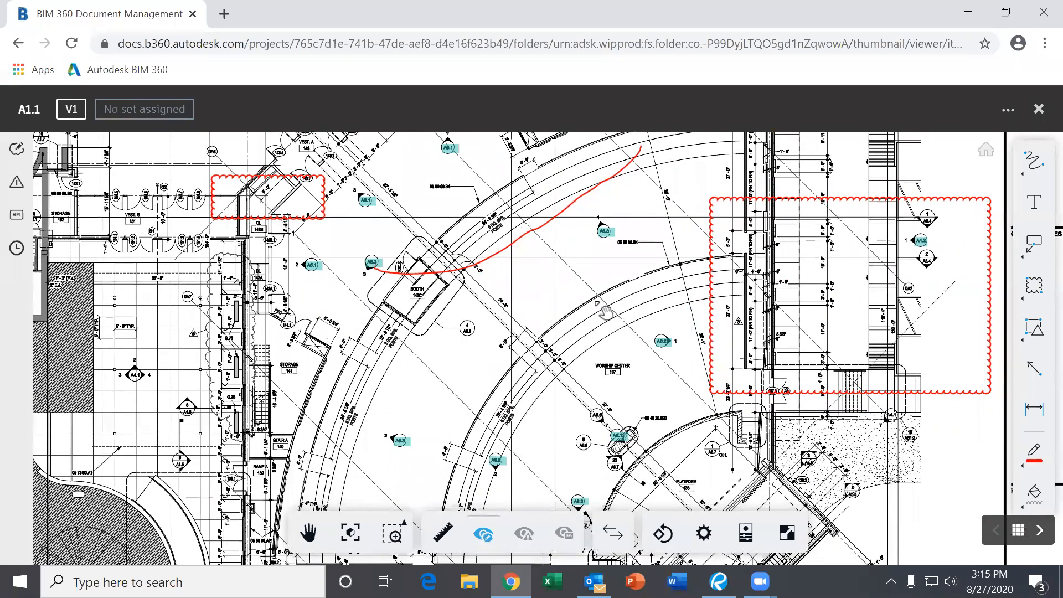
{"action": "scroll", "coordinate": [484, 366], "scroll_direction": "up", "scroll_amount": 2}
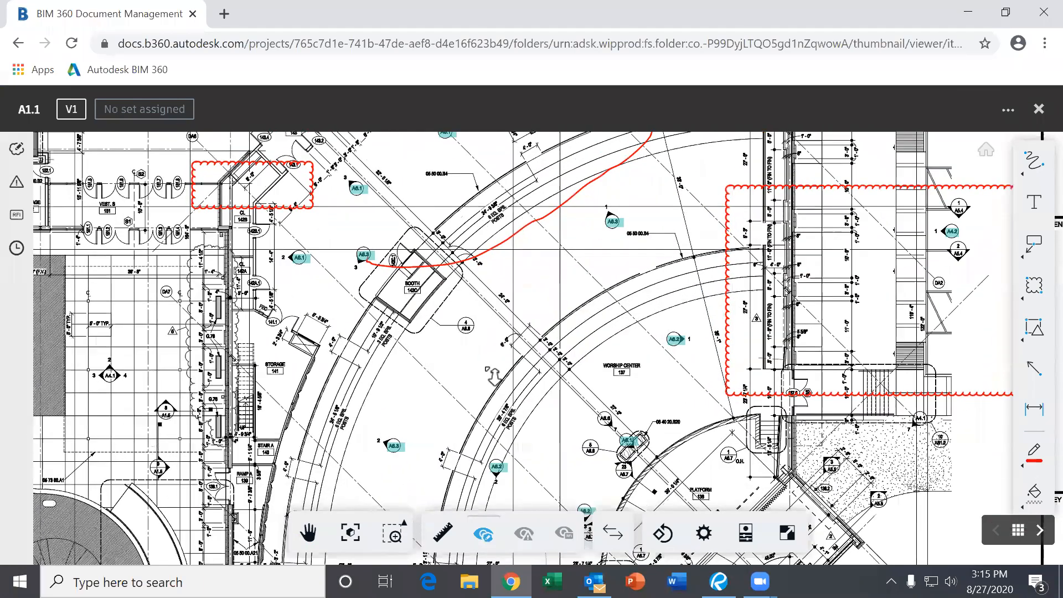
{"action": "mouse_move", "coordinate": [461, 260]}
{"action": "left_mouse_down"}
{"action": "mouse_move", "coordinate": [560, 261]}
{"action": "mouse_move", "coordinate": [607, 319]}
{"action": "left_mouse_up"}
{"action": "mouse_move", "coordinate": [486, 219]}
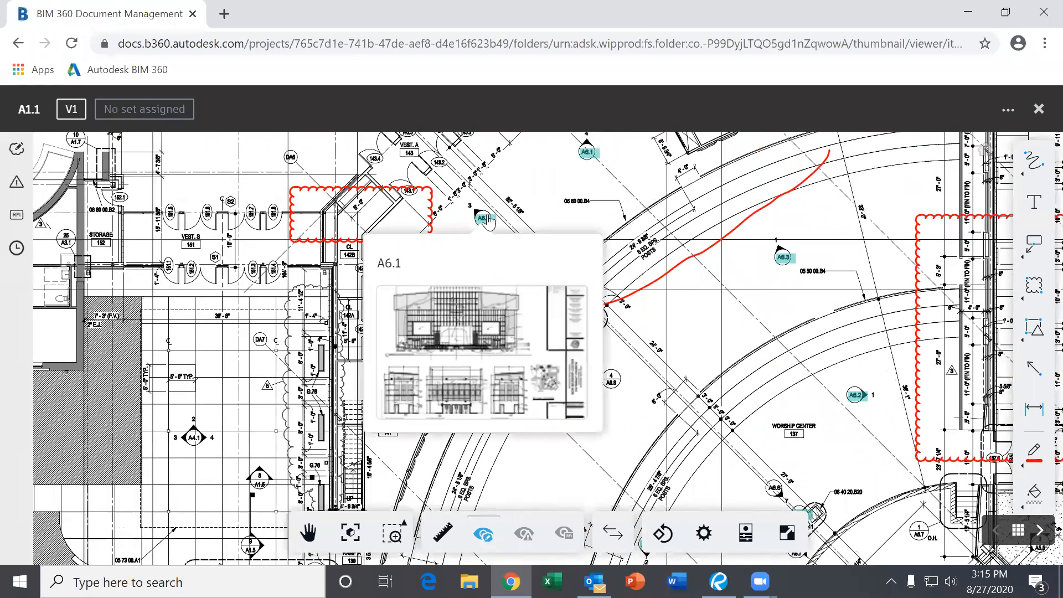
{"action": "scroll", "coordinate": [487, 219], "scroll_direction": "up", "scroll_amount": 4}
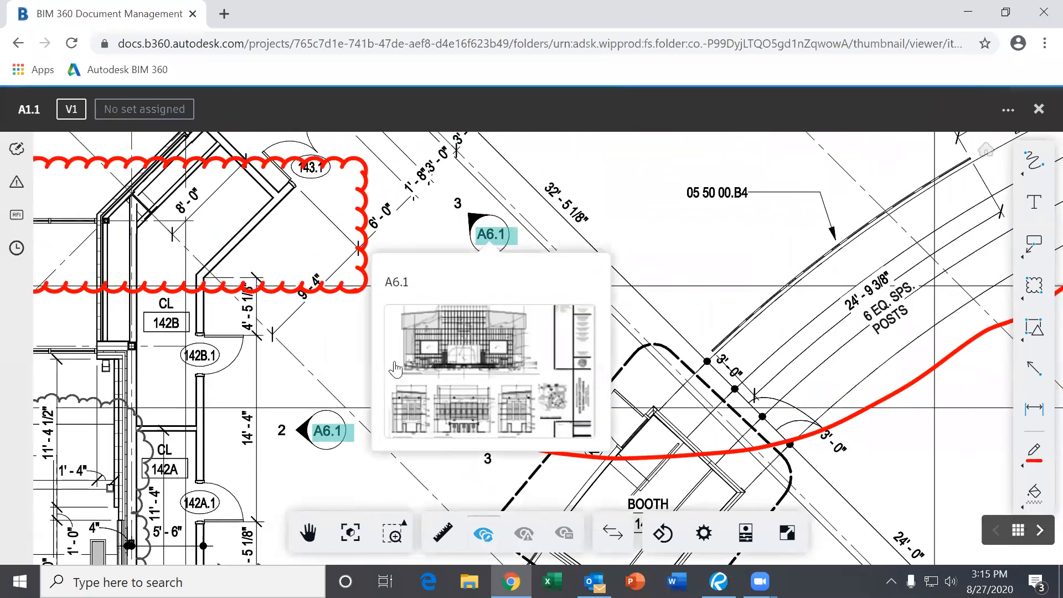
{"action": "scroll", "coordinate": [780, 336], "scroll_direction": "down", "scroll_amount": 4}
{"action": "left_click_drag", "start_coordinate": [780, 336], "coordinate": [554, 283]}
{"action": "mouse_move", "coordinate": [754, 433]}
{"action": "left_mouse_down"}
{"action": "mouse_move", "coordinate": [713, 422]}
{"action": "mouse_move", "coordinate": [601, 308]}
{"action": "left_mouse_up"}
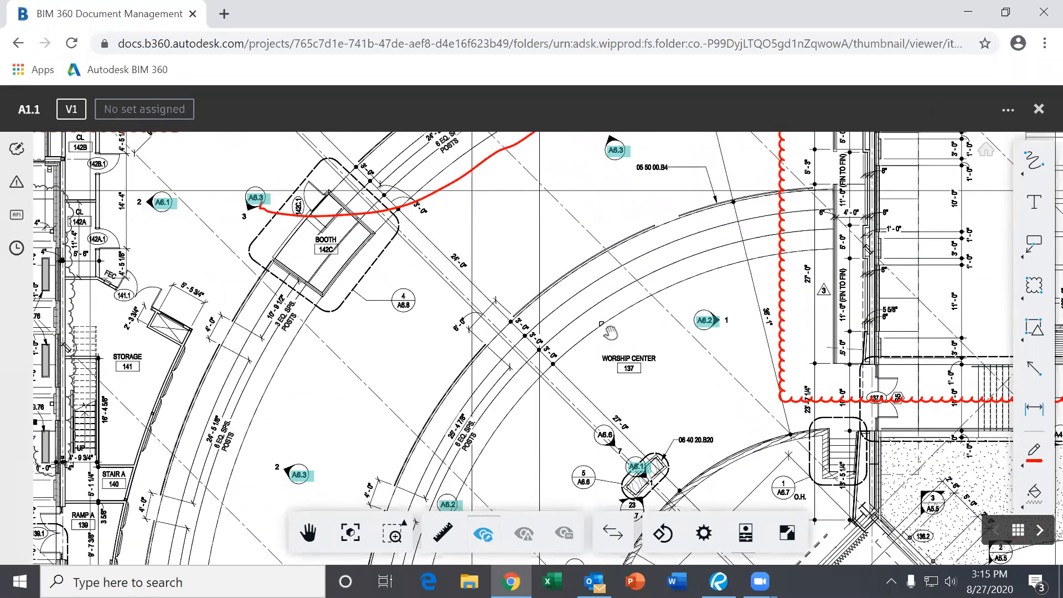
{"action": "left_click_drag", "start_coordinate": [641, 470], "coordinate": [573, 351]}
{"action": "mouse_move", "coordinate": [573, 352]}
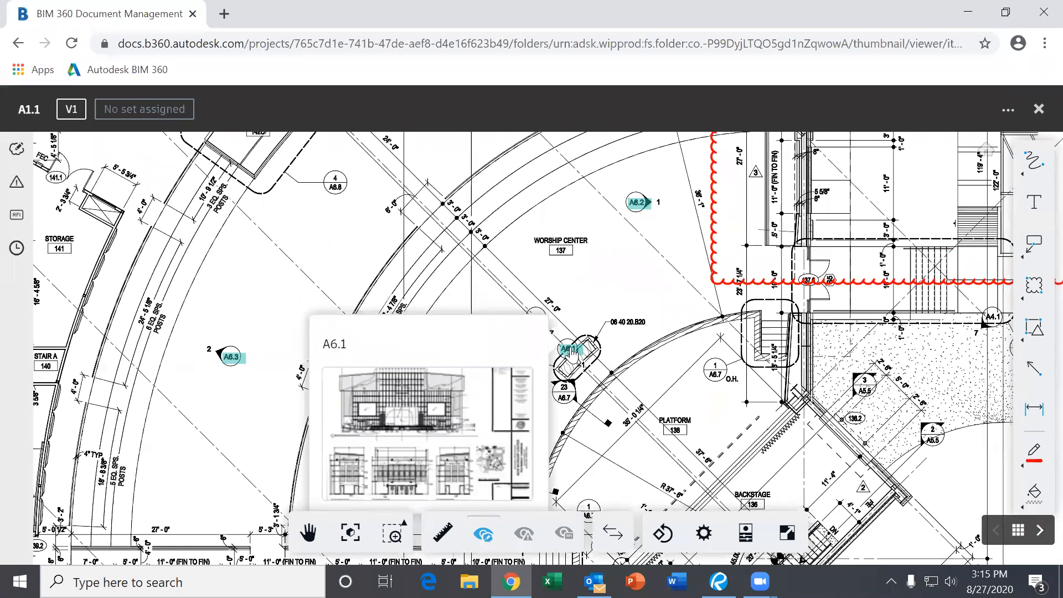
{"action": "left_click", "coordinate": [570, 350]}
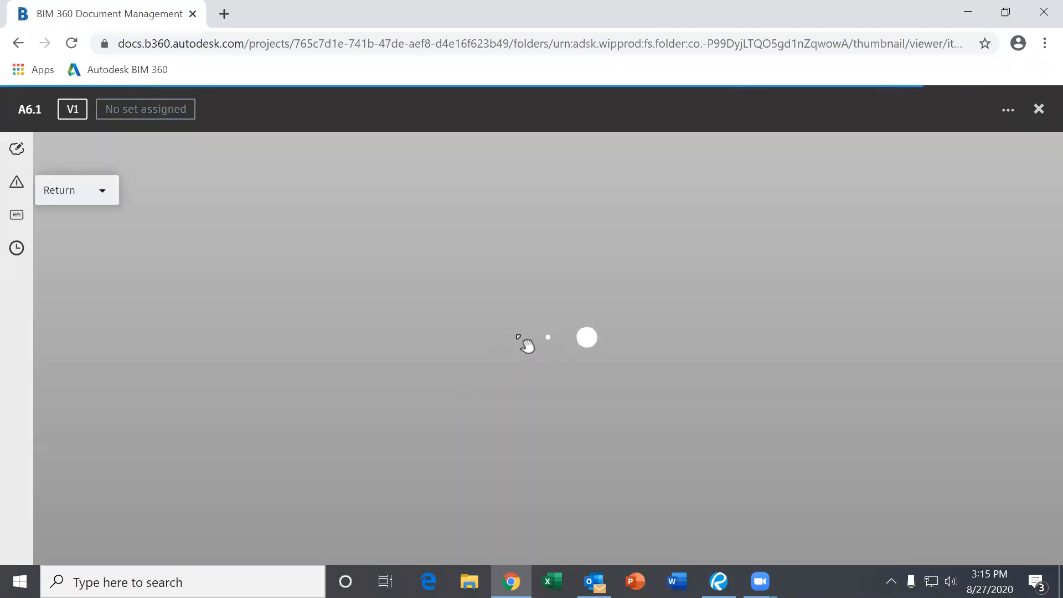
- Zoom out to the full front elevation and glance at the Return sheet list
{"action": "scroll", "coordinate": [542, 305], "scroll_direction": "up", "scroll_amount": 1}
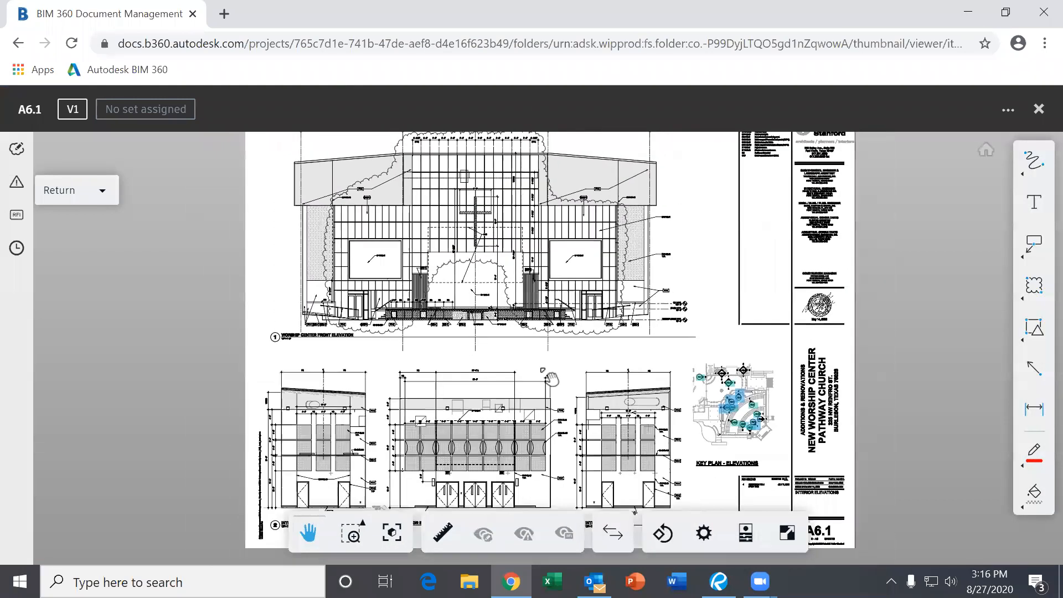
{"action": "scroll", "coordinate": [543, 345], "scroll_direction": "up", "scroll_amount": 2}
{"action": "left_click_drag", "start_coordinate": [491, 244], "coordinate": [560, 420]}
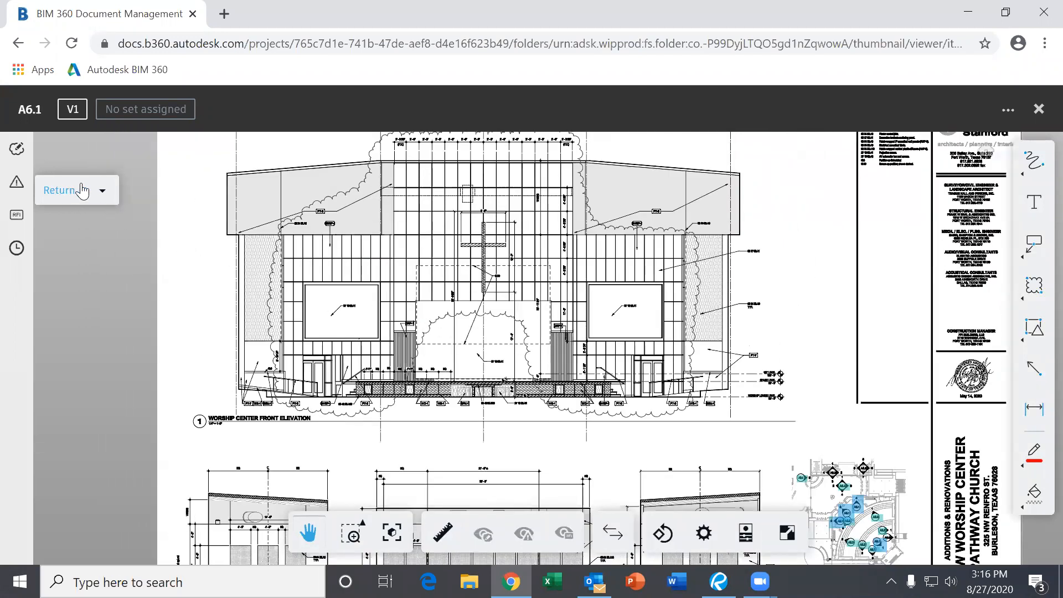
{"action": "left_click", "coordinate": [109, 194]}
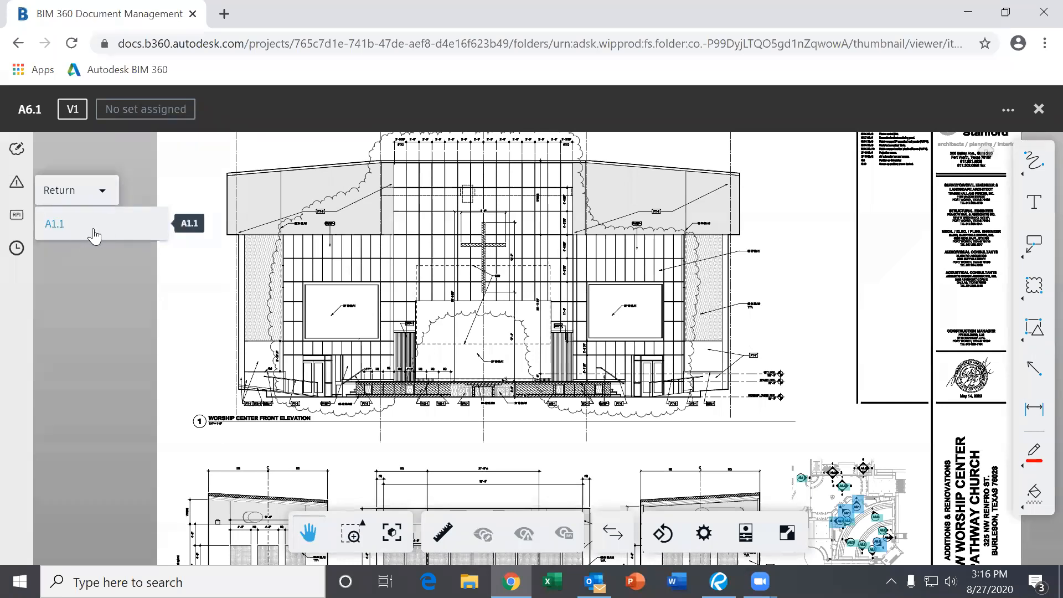
{"action": "left_click", "coordinate": [521, 340]}
- Pan to the key plan and open sheet A6.3 from its callout
{"action": "left_click_drag", "start_coordinate": [563, 314], "coordinate": [481, 191]}
{"action": "scroll", "coordinate": [666, 335], "scroll_direction": "up", "scroll_amount": 3}
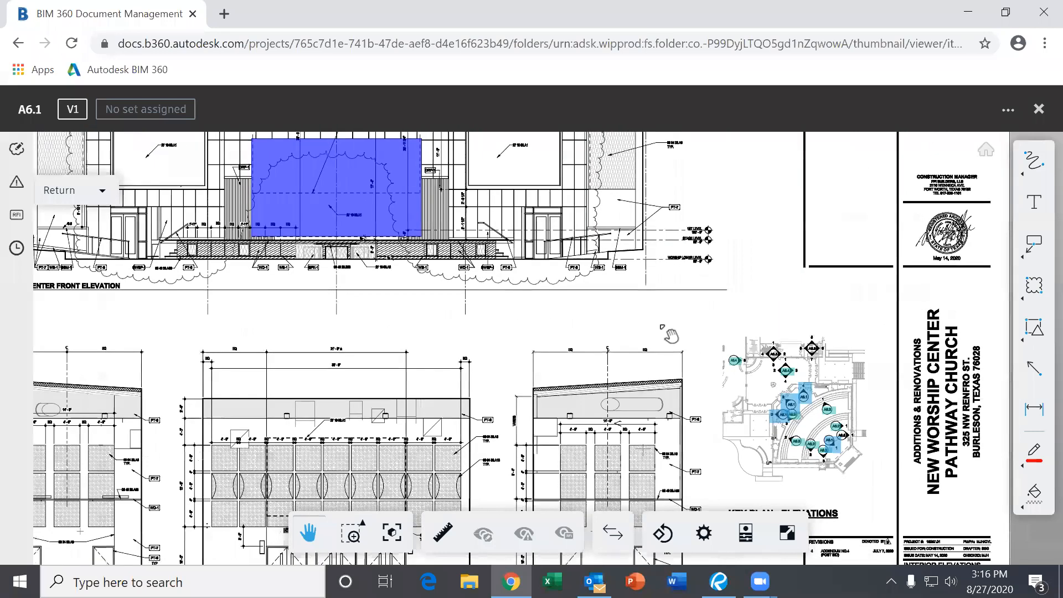
{"action": "left_click_drag", "start_coordinate": [672, 335], "coordinate": [509, 239]}
{"action": "scroll", "coordinate": [659, 298], "scroll_direction": "up", "scroll_amount": 10}
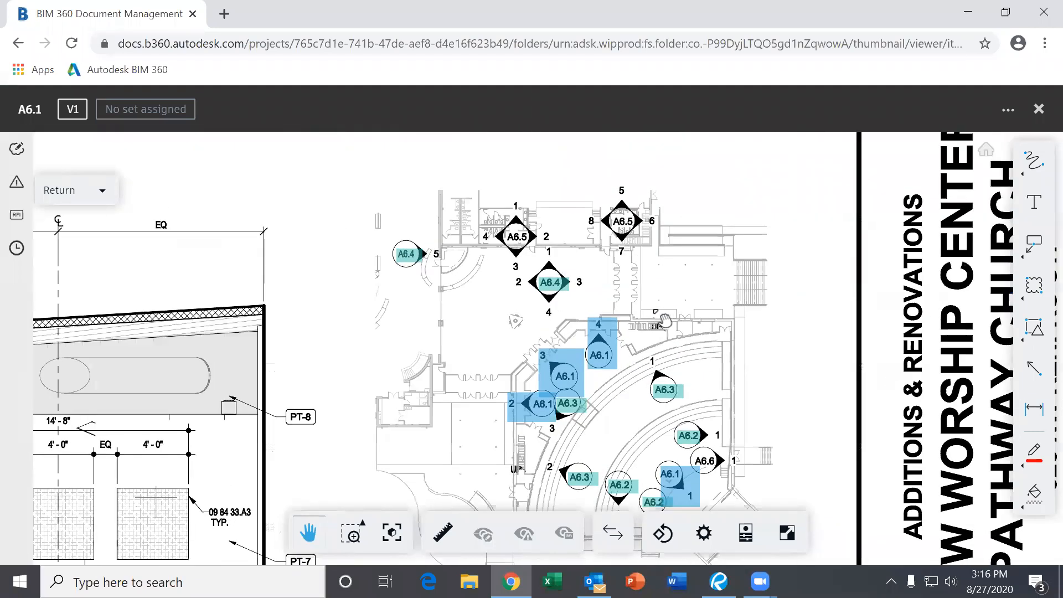
{"action": "left_click", "coordinate": [525, 460]}
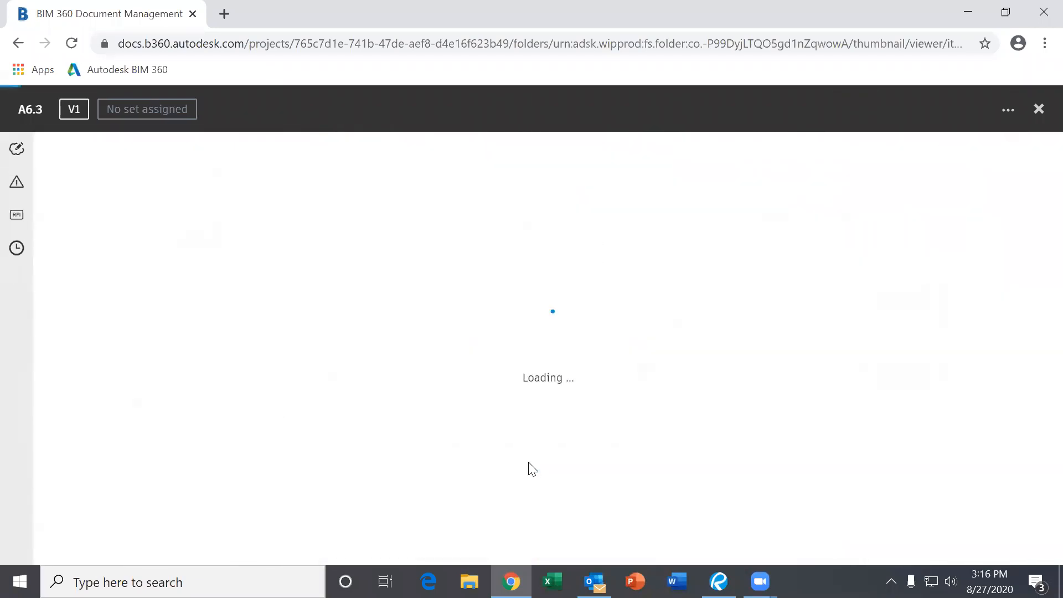
{"action": "scroll", "coordinate": [465, 311], "scroll_direction": "up", "scroll_amount": 4}
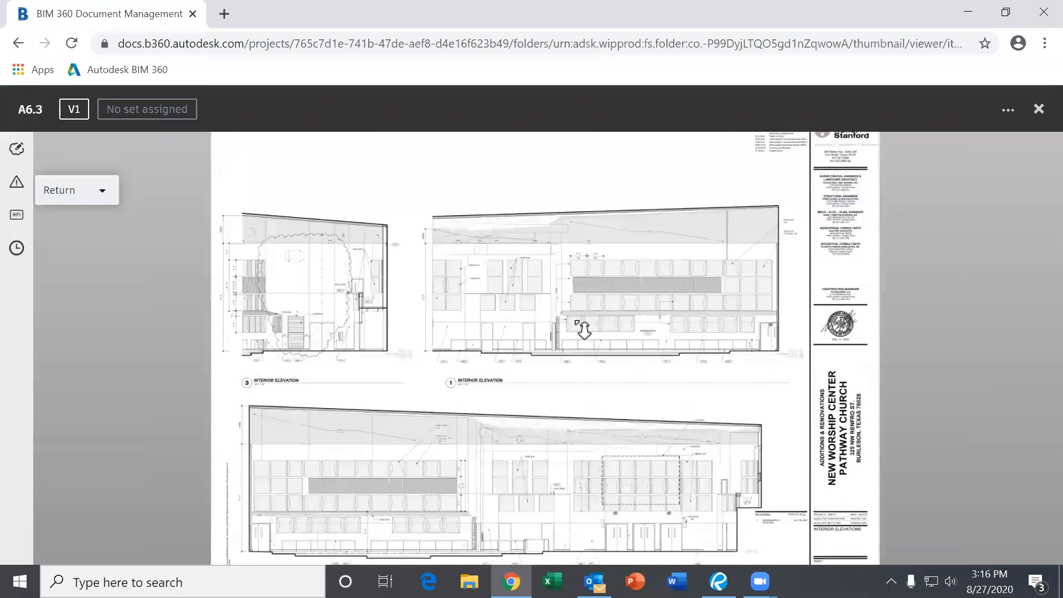
{"action": "scroll", "coordinate": [465, 311], "scroll_direction": "up", "scroll_amount": 3}
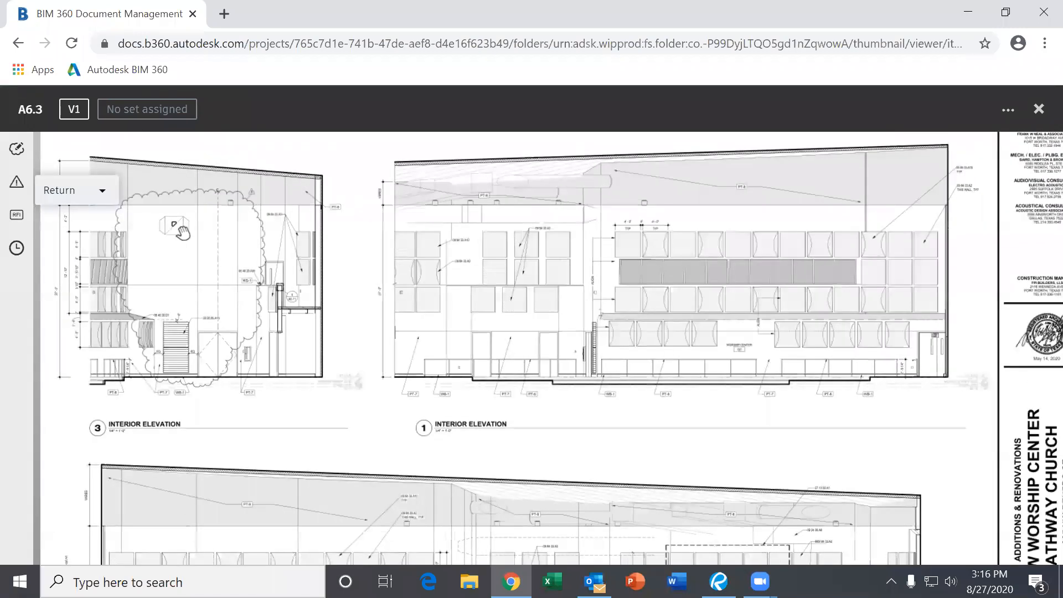
- Jump back to sheet A1.1 through the Return dropdown
{"action": "left_click", "coordinate": [107, 192]}
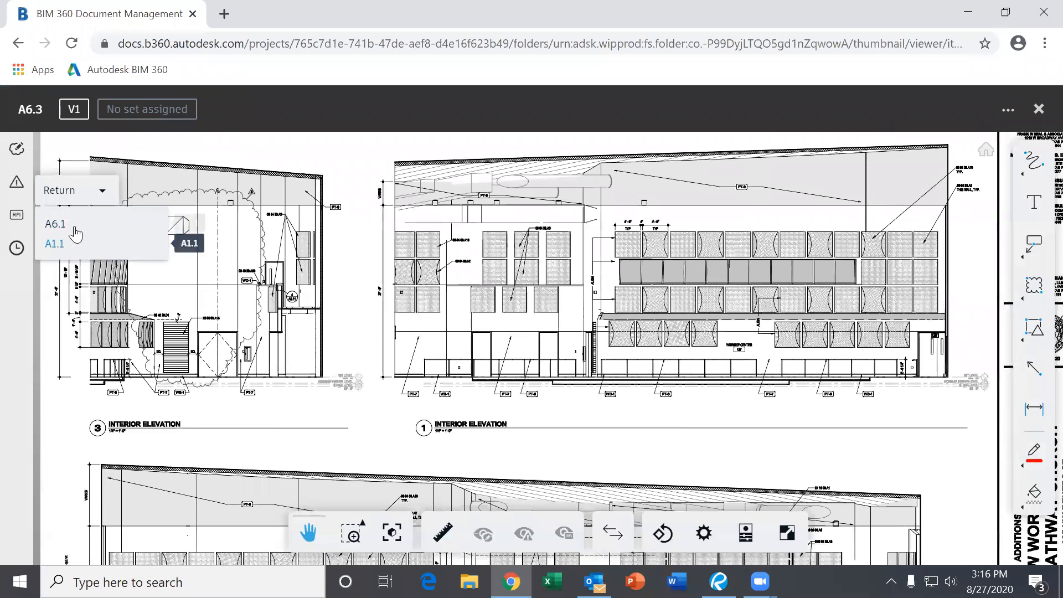
{"action": "left_click", "coordinate": [551, 307]}
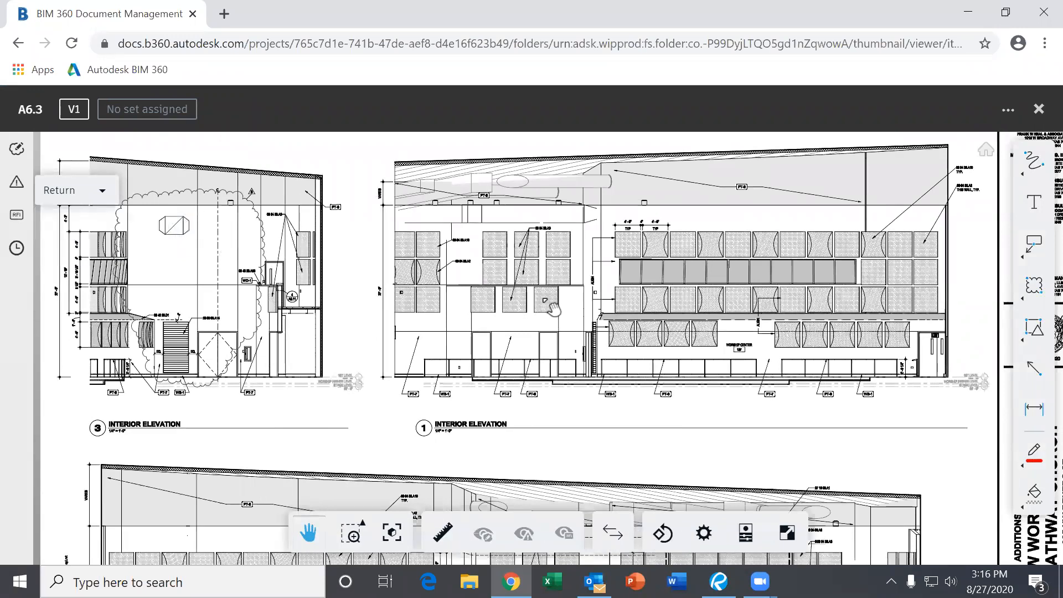
{"action": "scroll", "coordinate": [619, 354], "scroll_direction": "down", "scroll_amount": 4}
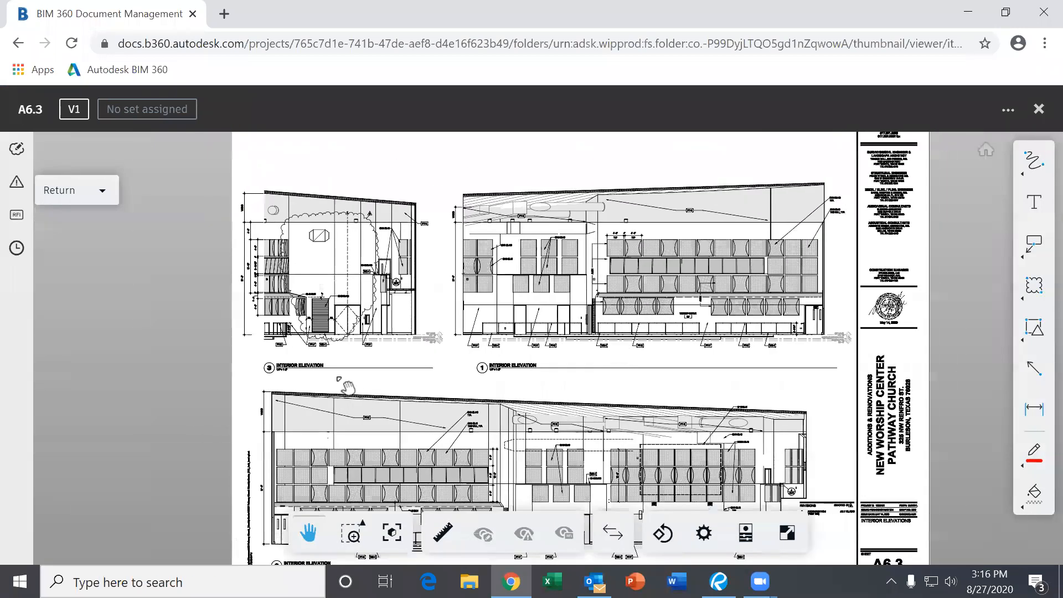
{"action": "left_click", "coordinate": [94, 199]}
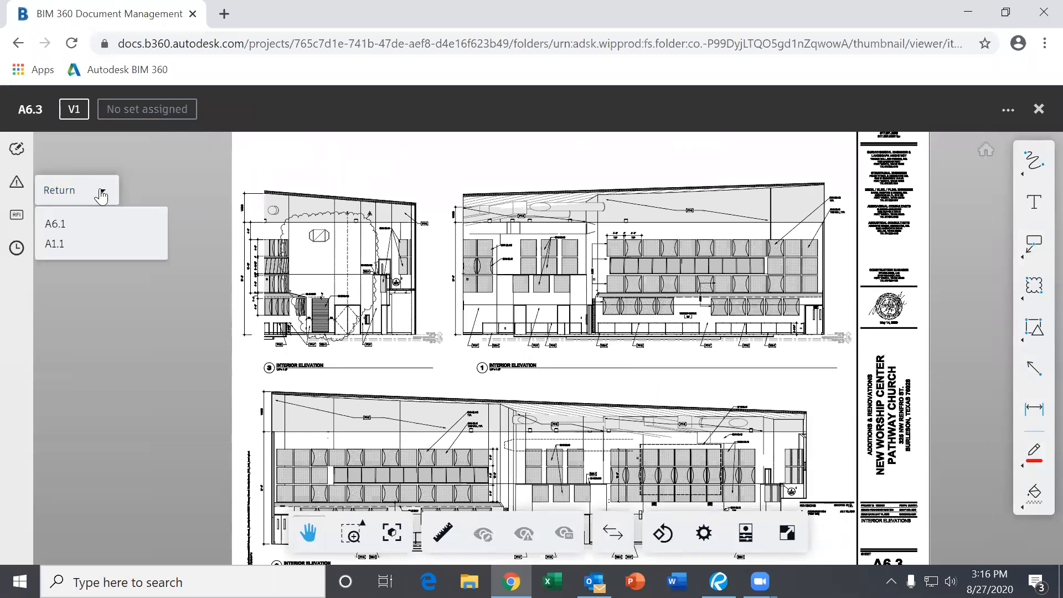
{"action": "left_click", "coordinate": [89, 246]}
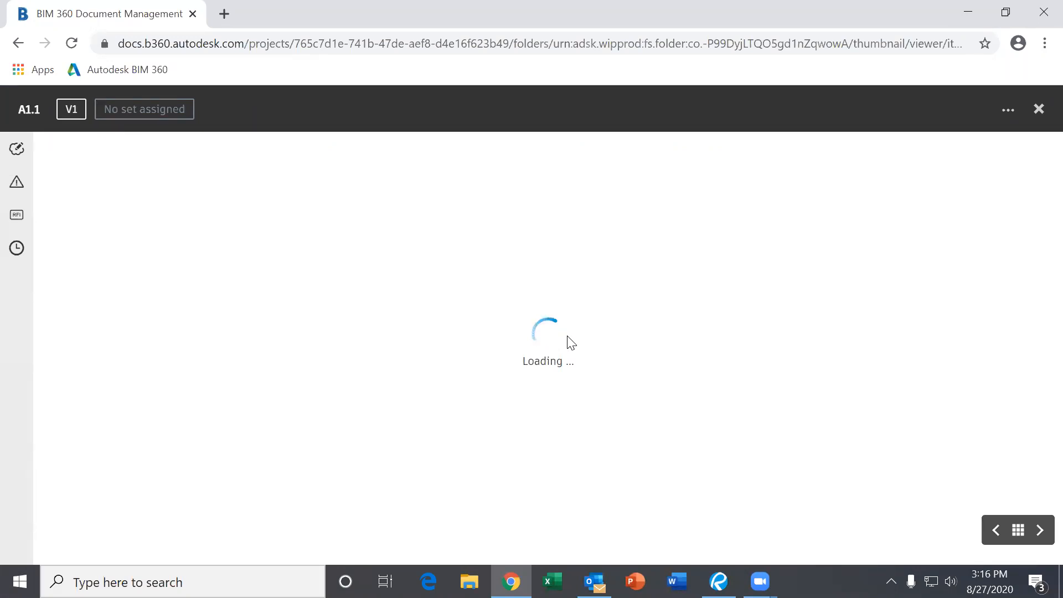
- Pan down the A1.1 floor plan and hide all its markups
{"action": "scroll", "coordinate": [603, 355], "scroll_direction": "down", "scroll_amount": 3}
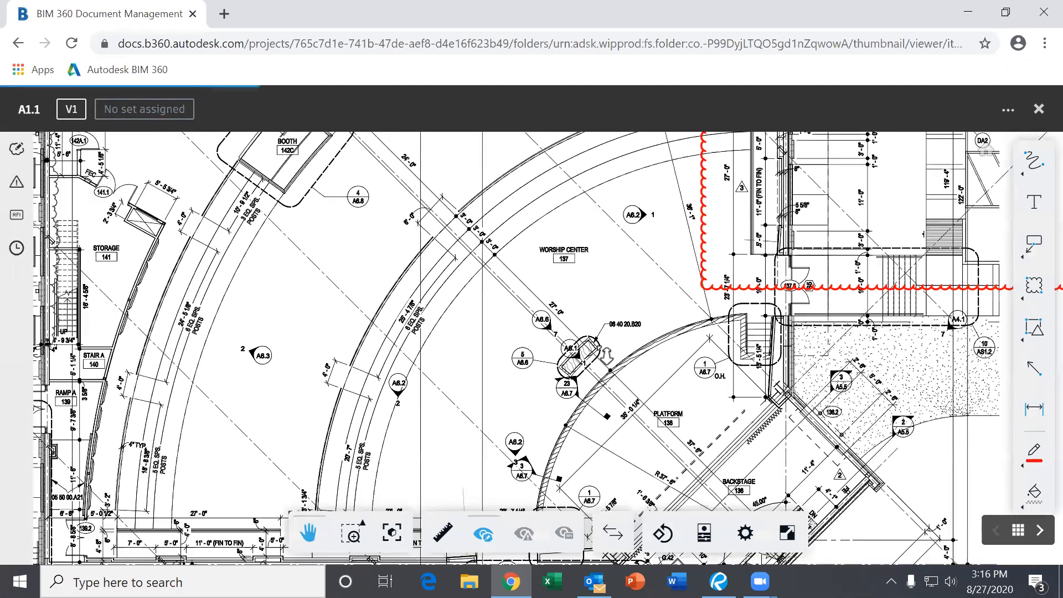
{"action": "left_click_drag", "start_coordinate": [591, 284], "coordinate": [588, 348]}
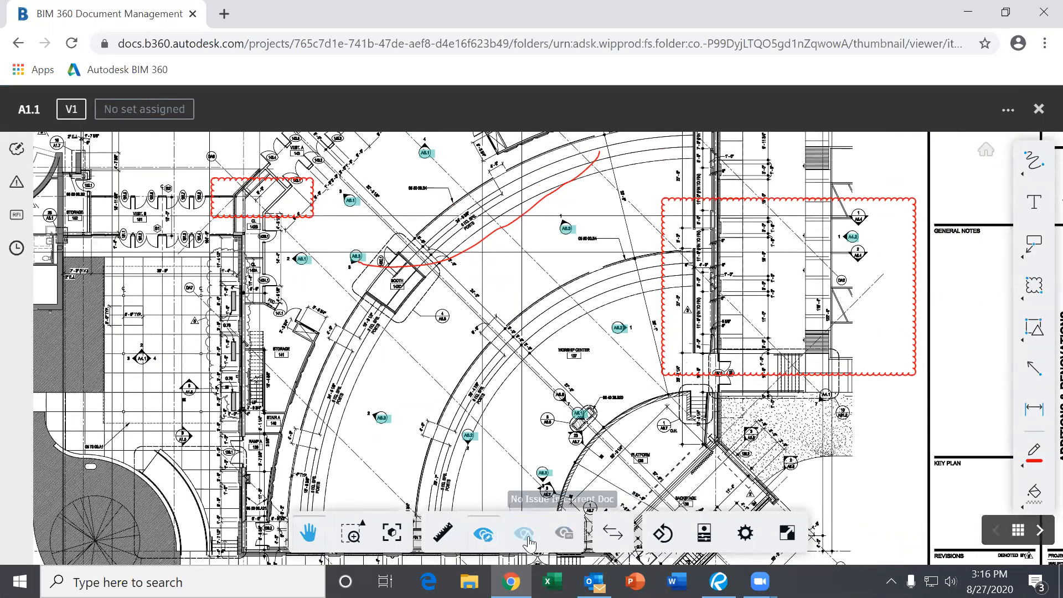
{"action": "left_click", "coordinate": [484, 534]}
{"action": "scroll", "coordinate": [529, 314], "scroll_direction": "down", "scroll_amount": 3}
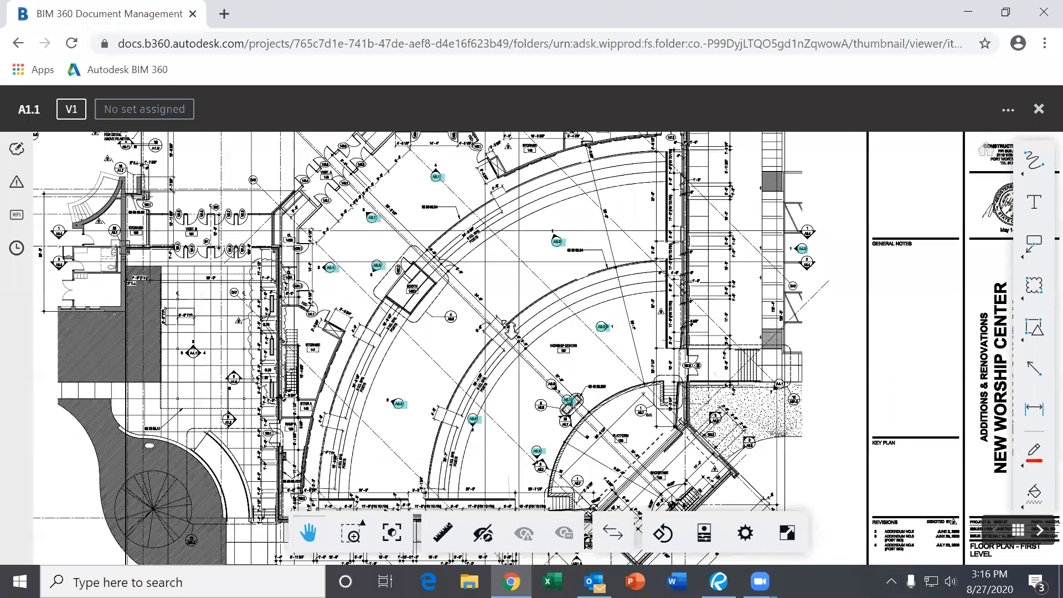
{"action": "scroll", "coordinate": [529, 314], "scroll_direction": "up", "scroll_amount": 5}
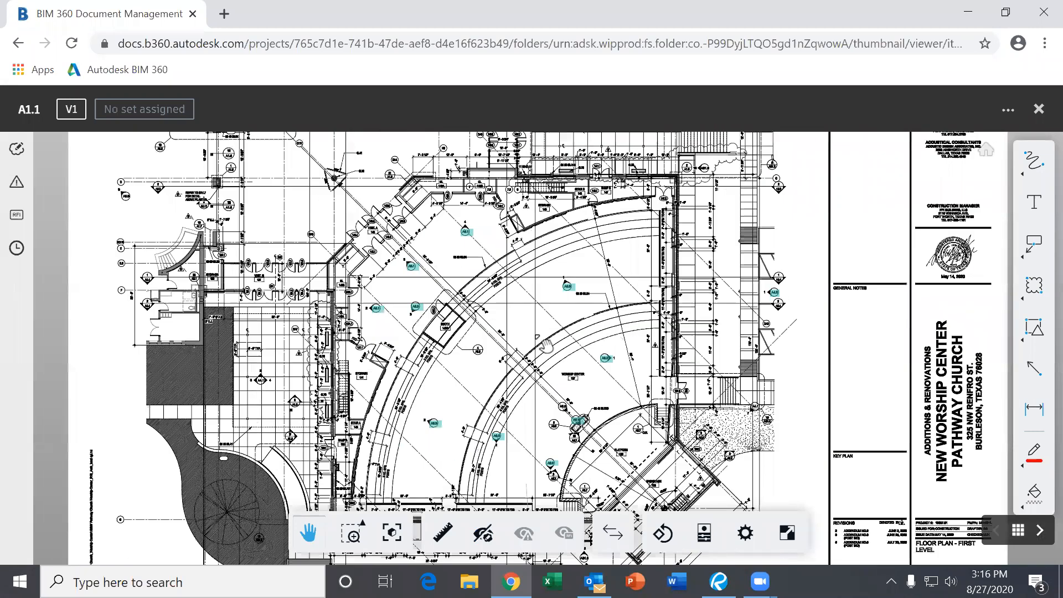
{"action": "scroll", "coordinate": [548, 363], "scroll_direction": "up", "scroll_amount": 3}
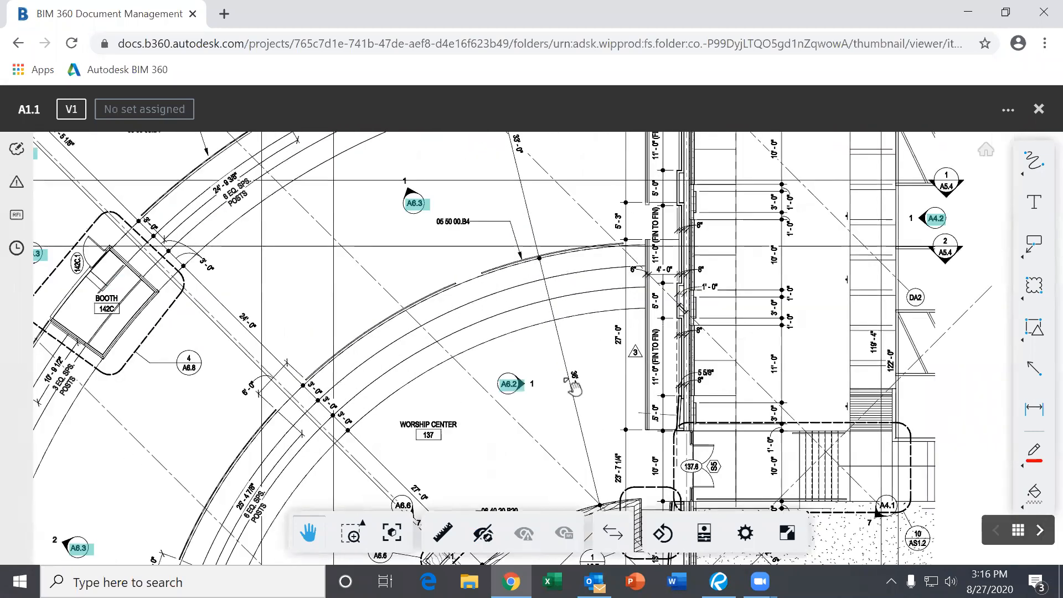
- Show all markups again and zoom out to the full sheet
{"action": "left_click", "coordinate": [483, 533]}
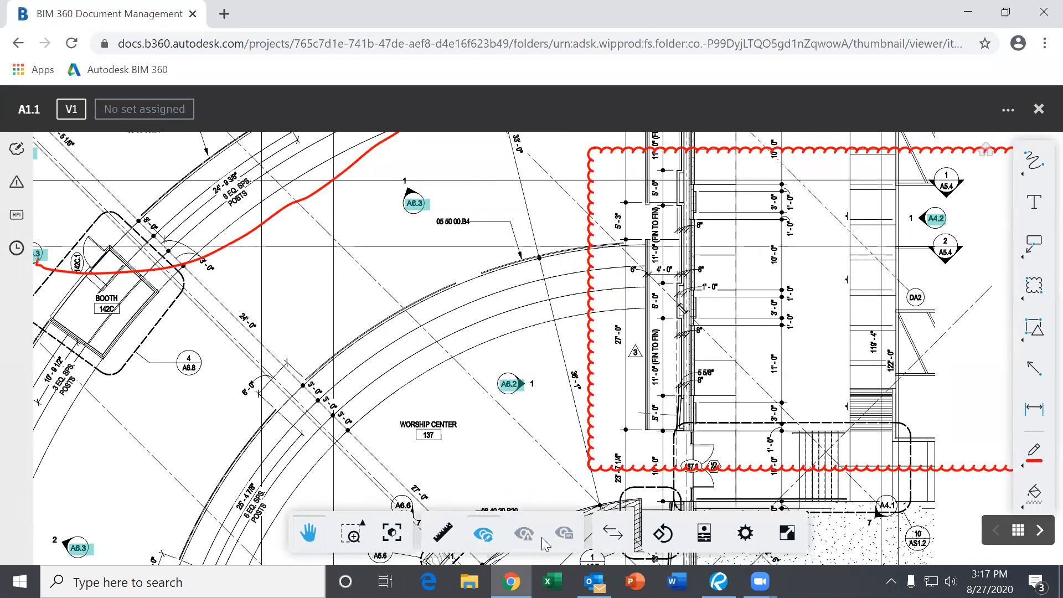
{"action": "scroll", "coordinate": [357, 368], "scroll_direction": "down", "scroll_amount": 2}
{"action": "scroll", "coordinate": [357, 368], "scroll_direction": "down", "scroll_amount": 4}
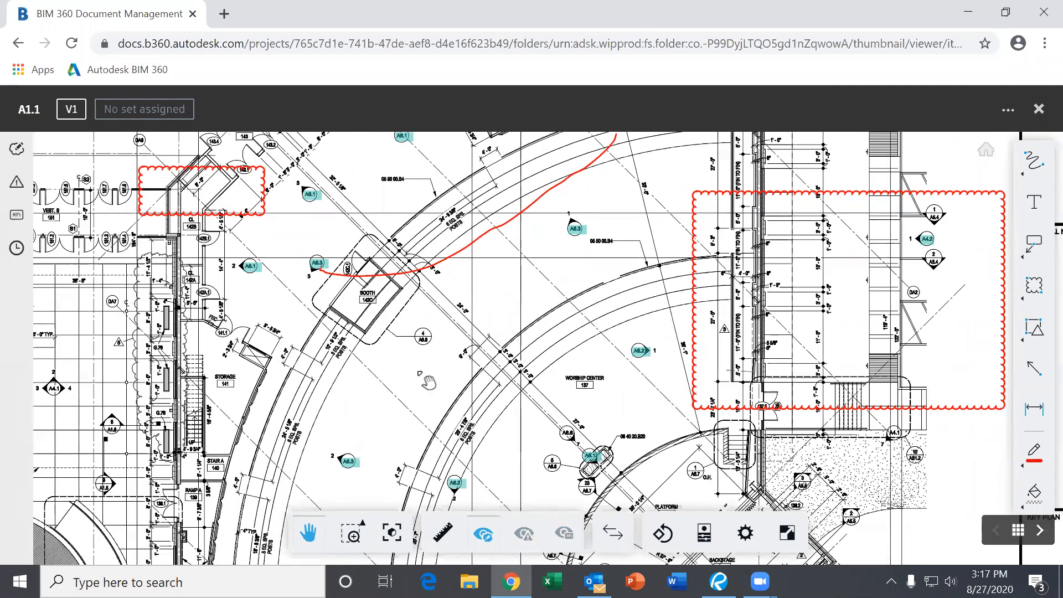
{"action": "left_click_drag", "start_coordinate": [442, 372], "coordinate": [436, 355]}
{"action": "left_click_drag", "start_coordinate": [458, 410], "coordinate": [560, 415]}
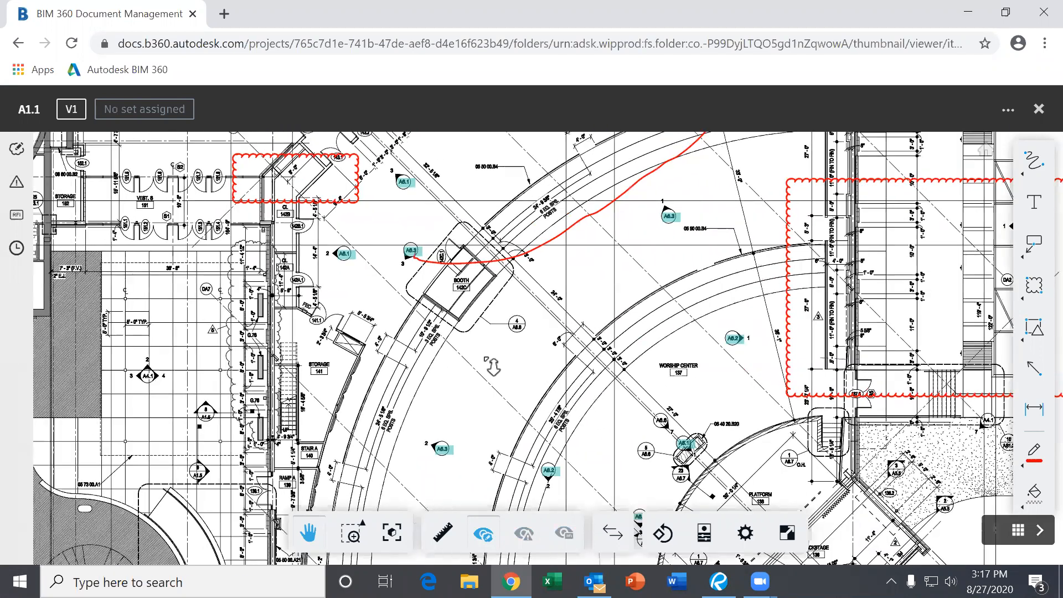
{"action": "scroll", "coordinate": [489, 363], "scroll_direction": "down", "scroll_amount": 2}
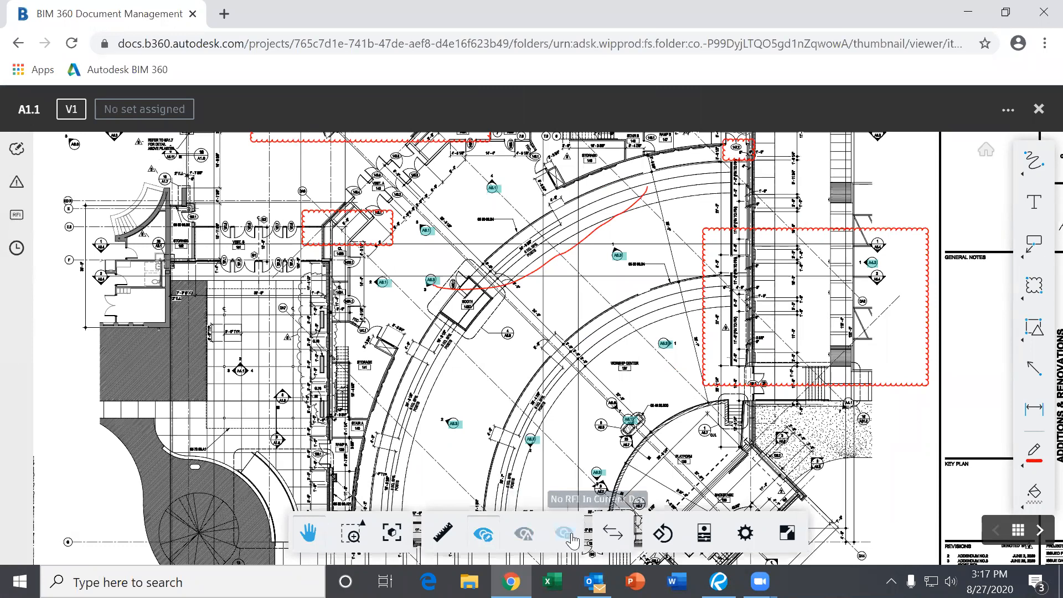
{"action": "scroll", "coordinate": [611, 314], "scroll_direction": "down", "scroll_amount": 4}
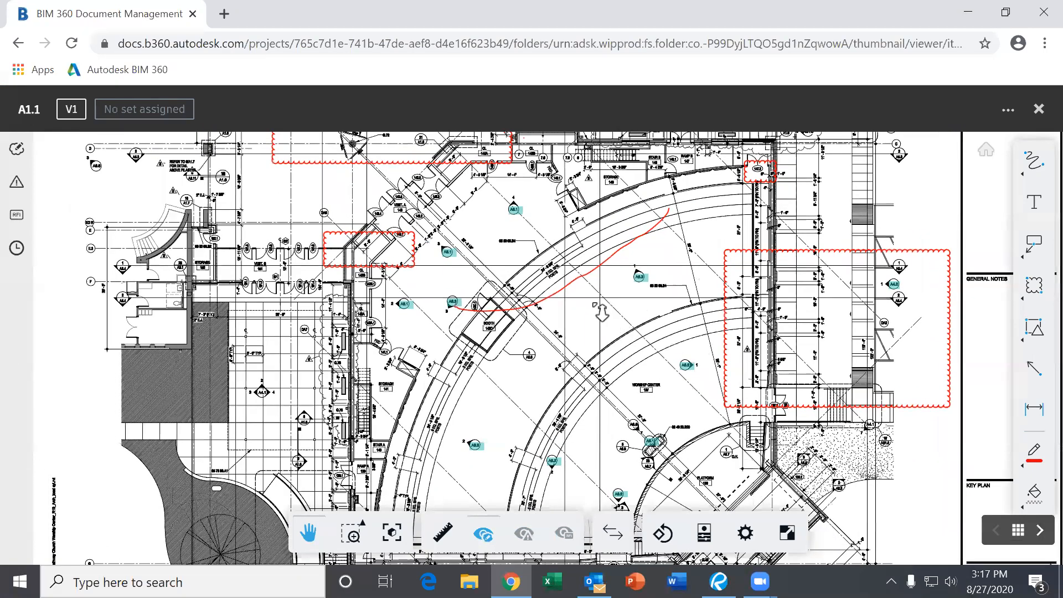
{"action": "mouse_move", "coordinate": [565, 301]}
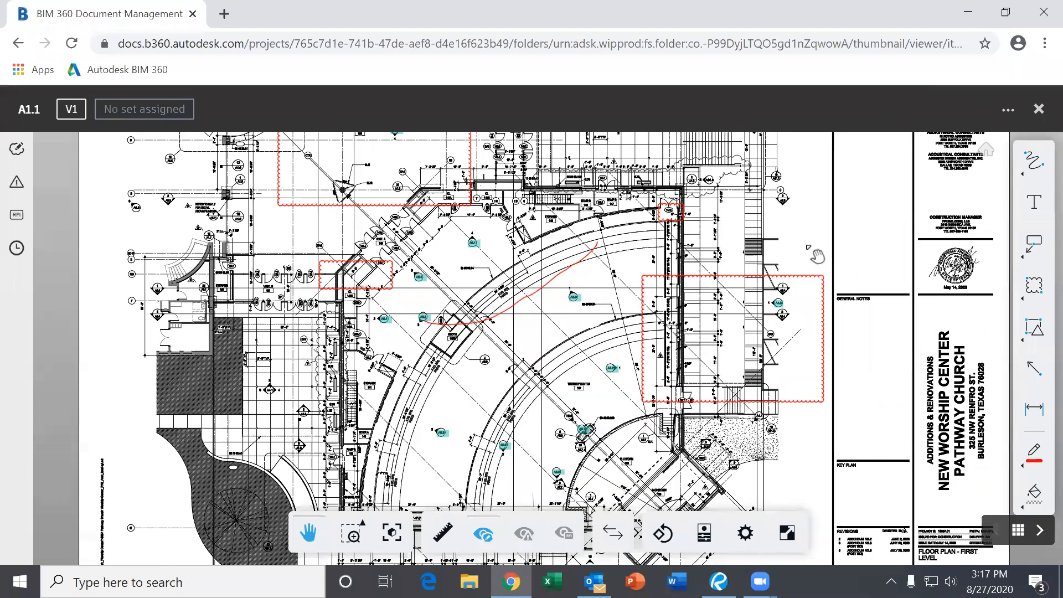
- Close sheet A1.1 and return to the 02. ARCHITECTURAL sheet cards
{"action": "left_click", "coordinate": [1038, 110]}
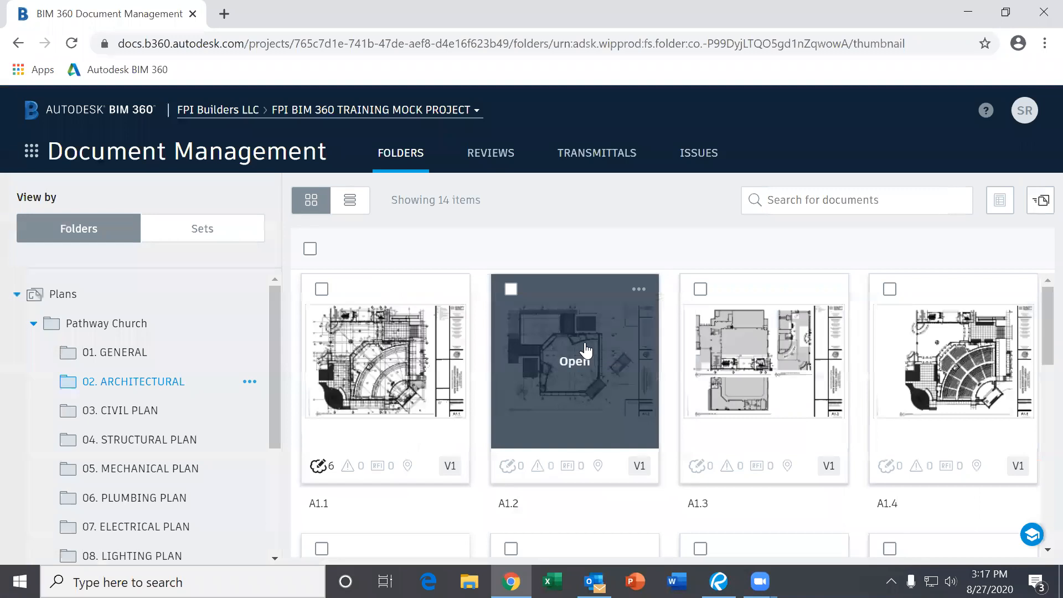
{"action": "scroll", "coordinate": [621, 375], "scroll_direction": "down", "scroll_amount": 3}
{"action": "scroll", "coordinate": [604, 380], "scroll_direction": "up", "scroll_amount": 3}
{"action": "scroll", "coordinate": [832, 410], "scroll_direction": "down", "scroll_amount": 10}
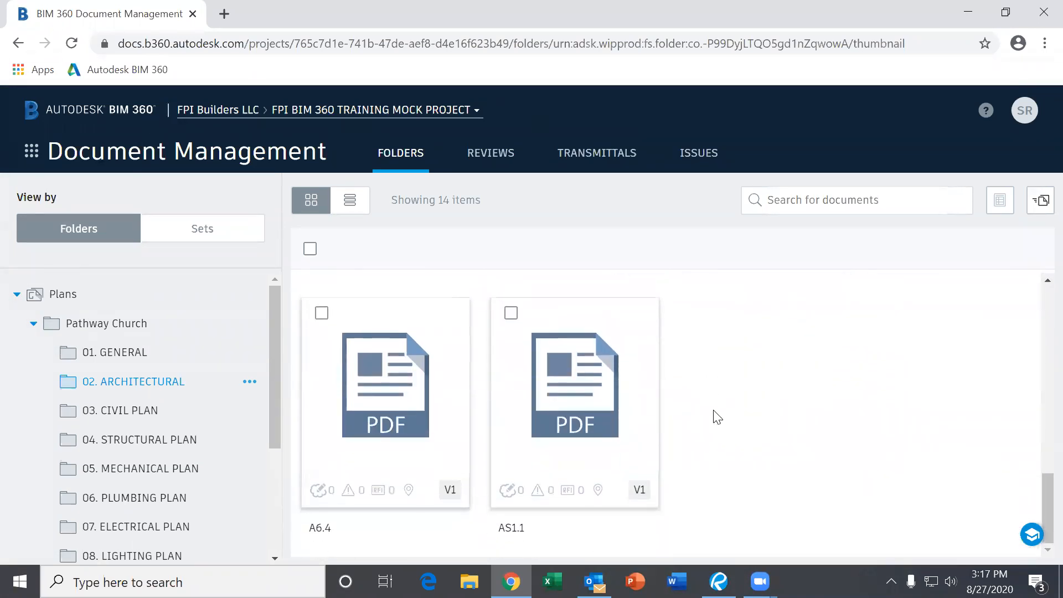
{"action": "scroll", "coordinate": [717, 418], "scroll_direction": "up", "scroll_amount": 2}
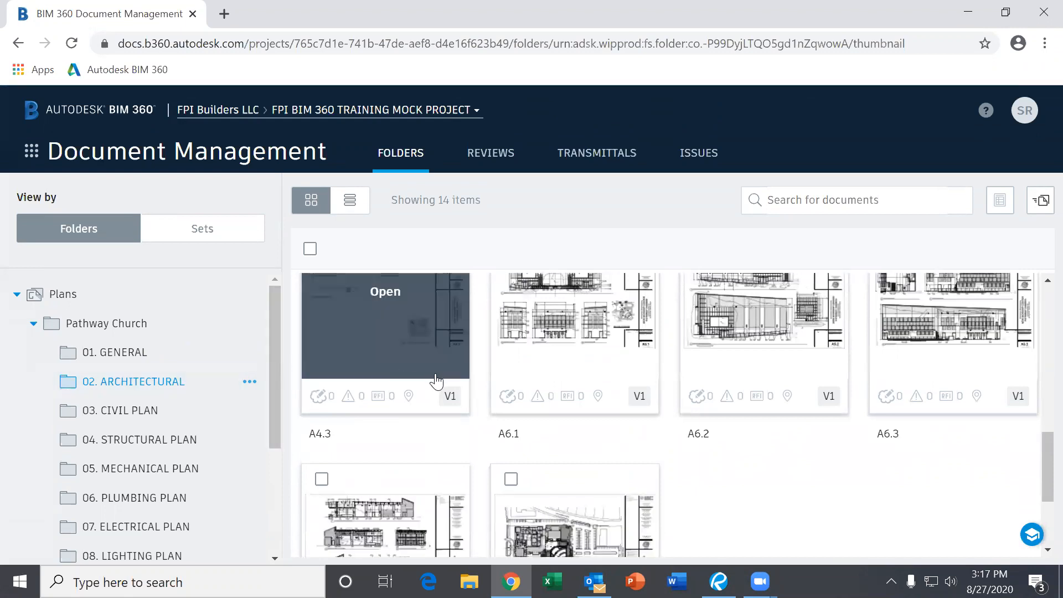
{"action": "scroll", "coordinate": [440, 390], "scroll_direction": "up", "scroll_amount": 6}
{"action": "scroll", "coordinate": [448, 404], "scroll_direction": "up", "scroll_amount": 2}
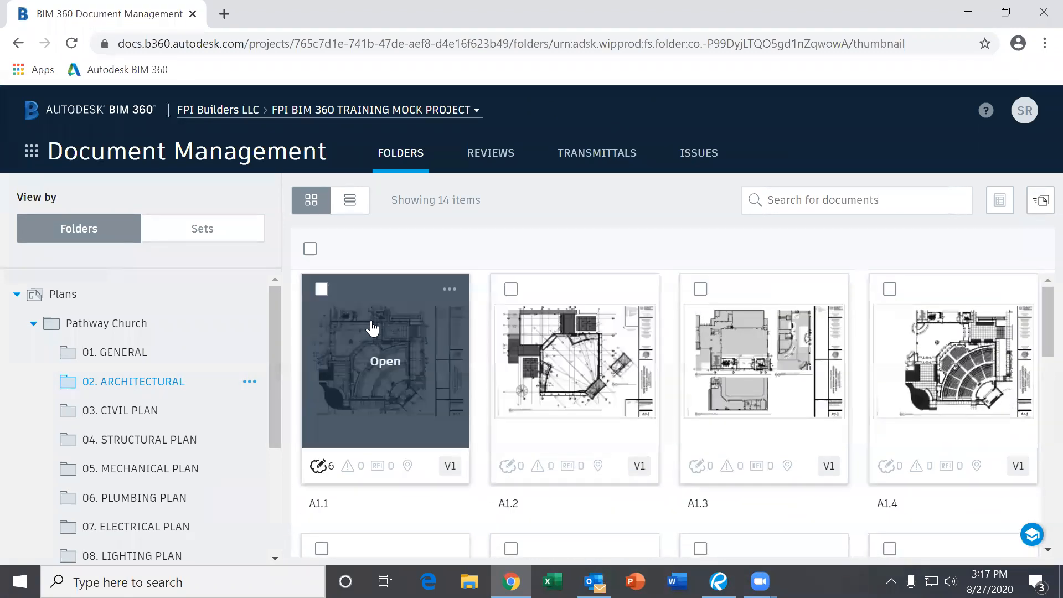
- Download the source files of sheets A1.1 and A1.2 as a zip
{"action": "left_click", "coordinate": [322, 289]}
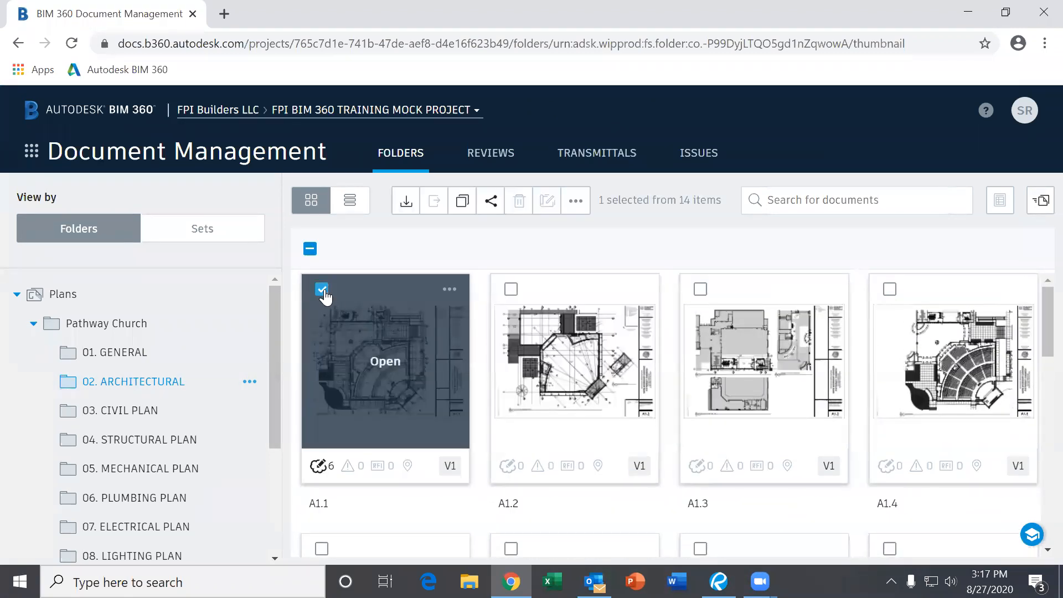
{"action": "left_click", "coordinate": [510, 289]}
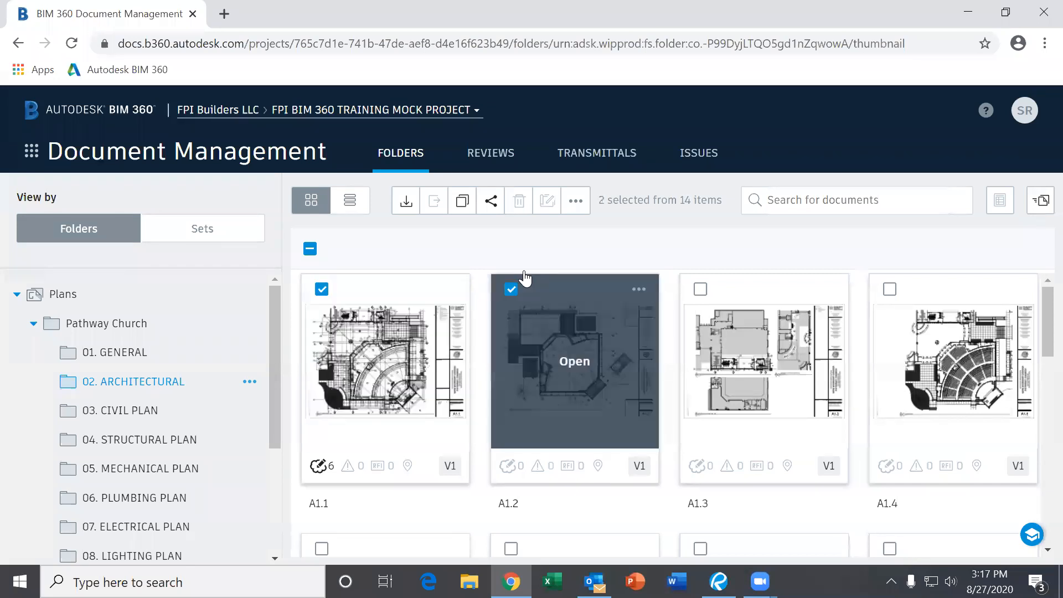
{"action": "left_click", "coordinate": [578, 202]}
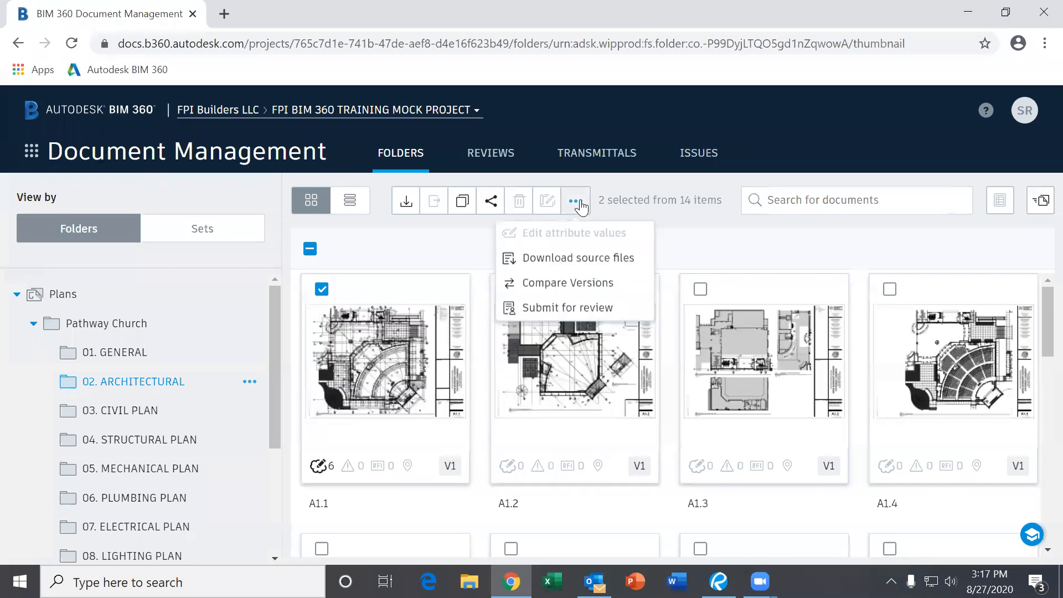
{"action": "left_click", "coordinate": [563, 260]}
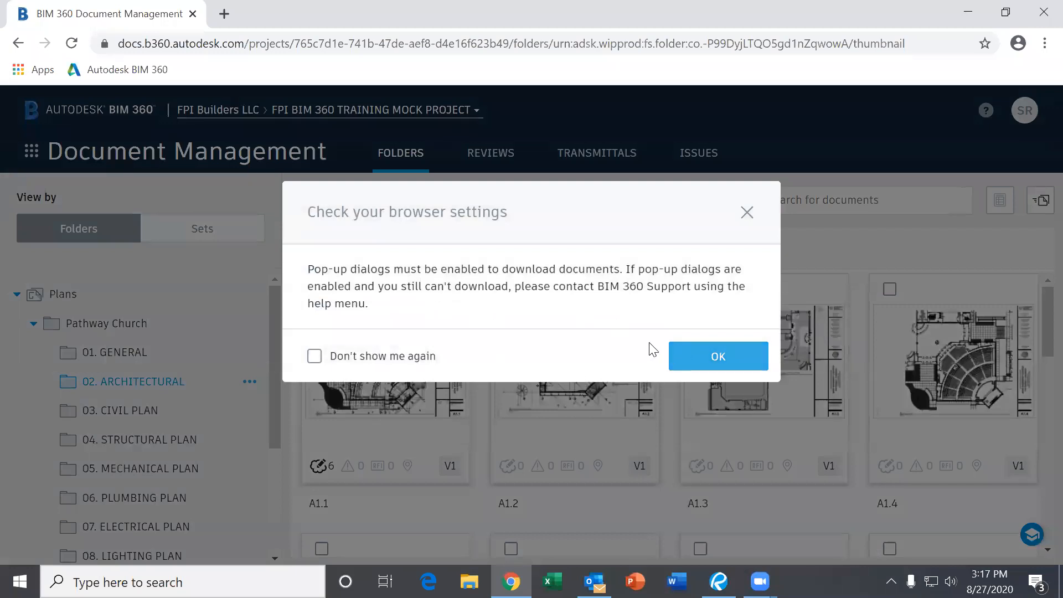
{"action": "left_click", "coordinate": [718, 360]}
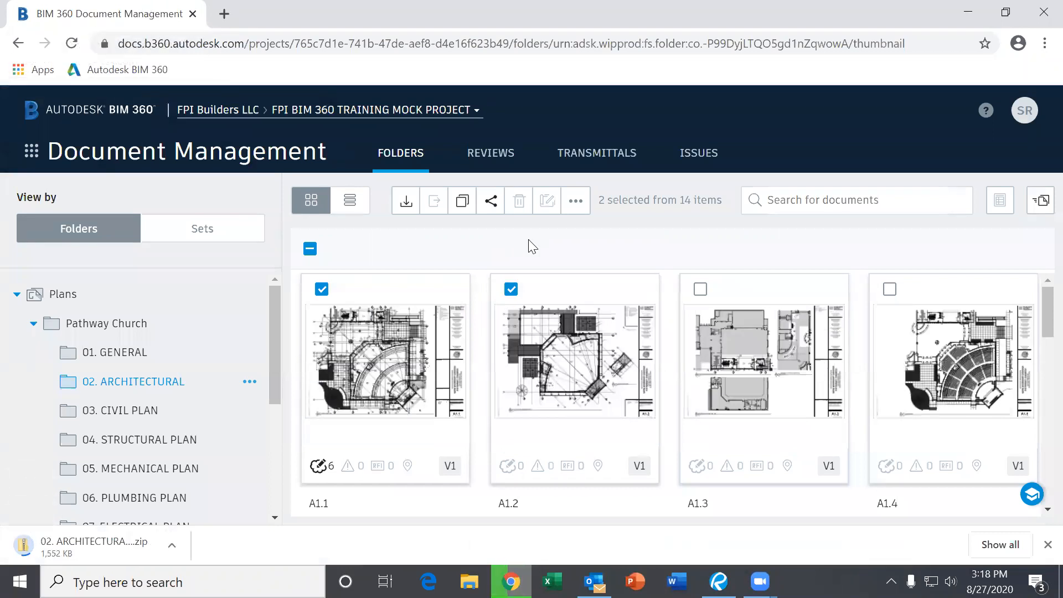
- Replace that selection with all 14 architectural files, then go up to Pathway Church
{"action": "left_click", "coordinate": [322, 289]}
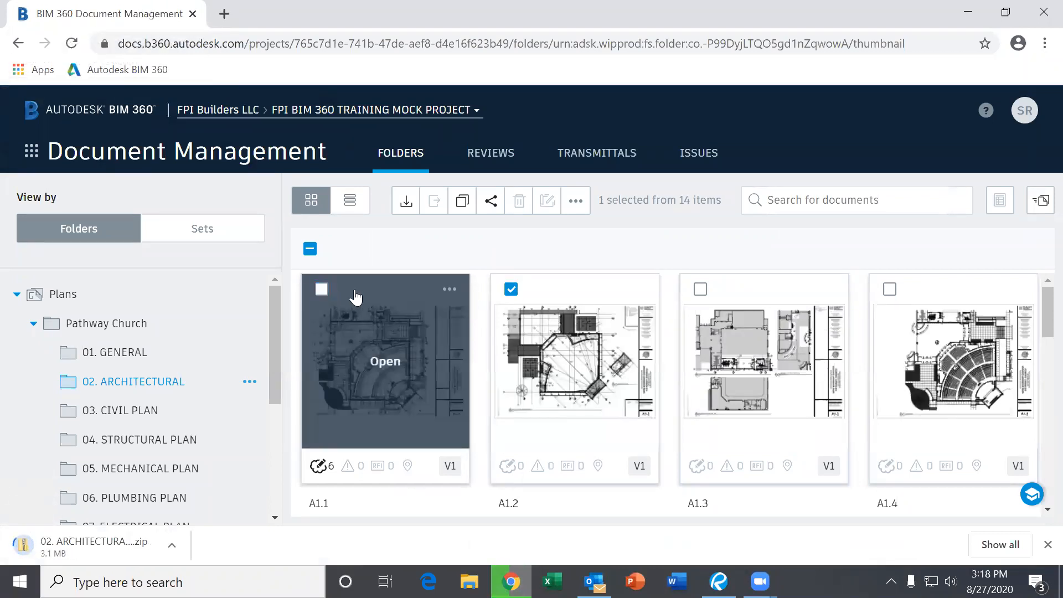
{"action": "left_click", "coordinate": [511, 289]}
{"action": "left_click", "coordinate": [310, 248]}
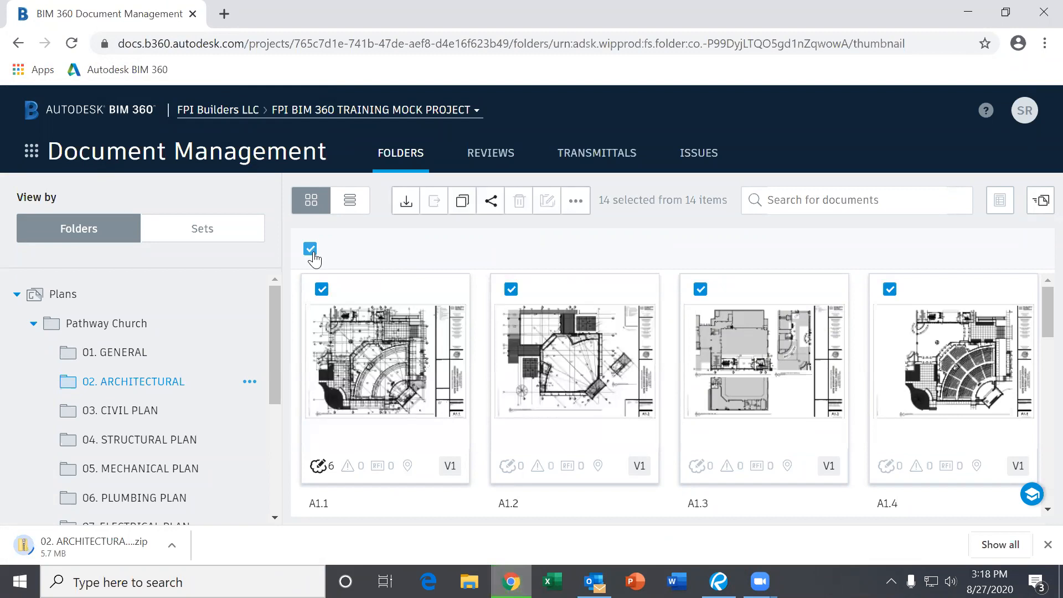
{"action": "scroll", "coordinate": [421, 360], "scroll_direction": "down", "scroll_amount": 10}
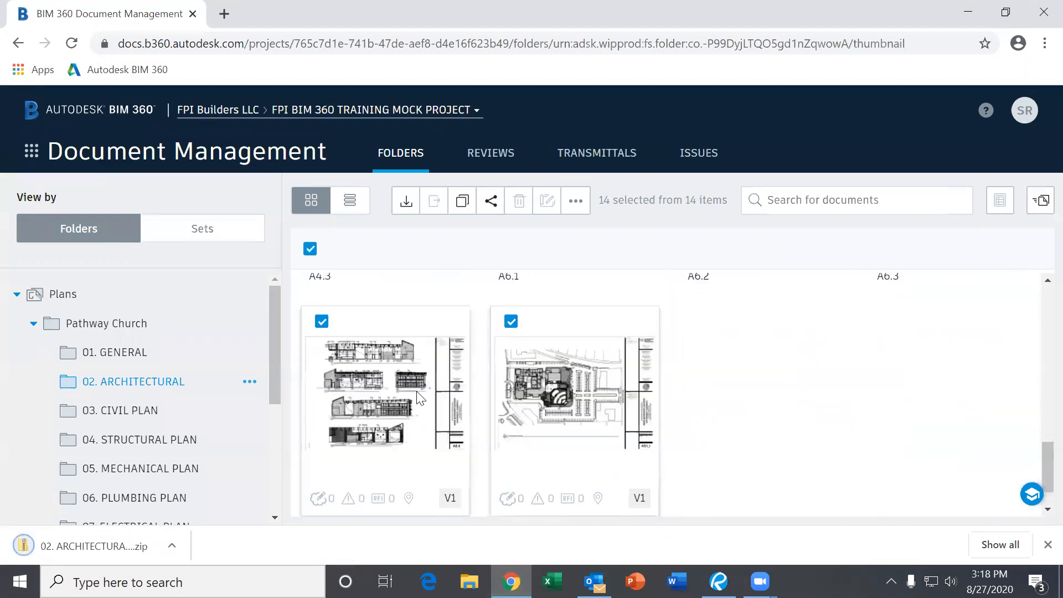
{"action": "scroll", "coordinate": [428, 431], "scroll_direction": "up", "scroll_amount": 10}
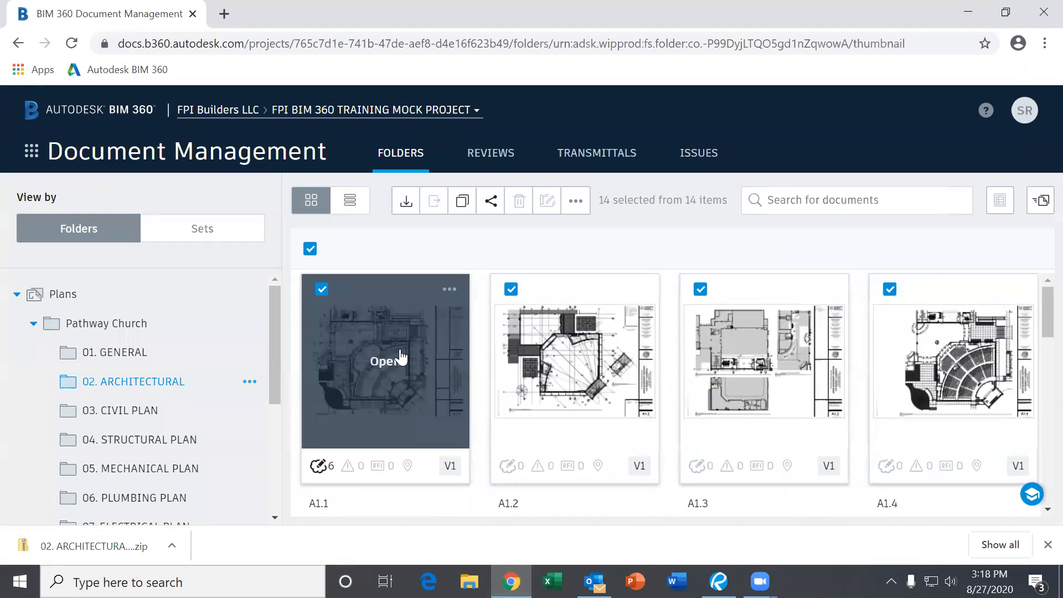
{"action": "left_click", "coordinate": [576, 201]}
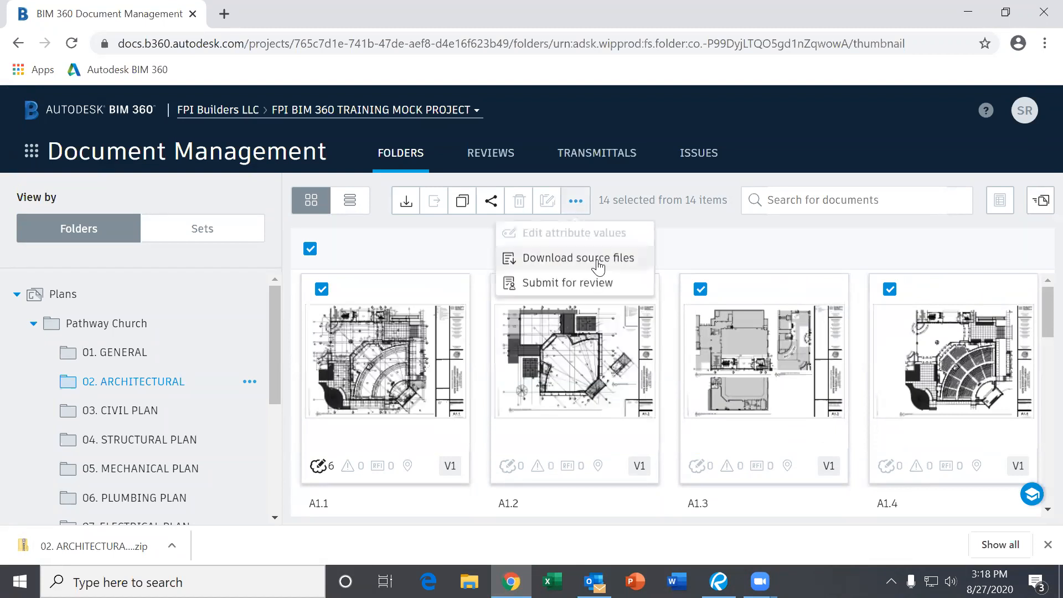
{"action": "left_click", "coordinate": [88, 326]}
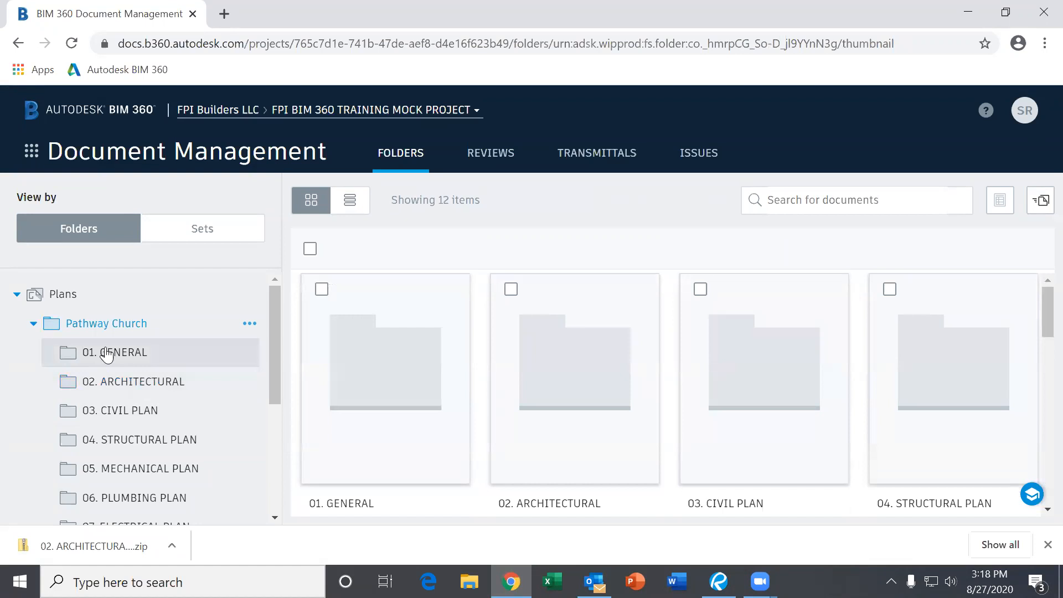
- Select and then deselect the 01. GENERAL and 02. ARCHITECTURAL folders
{"action": "mouse_move", "coordinate": [406, 319]}
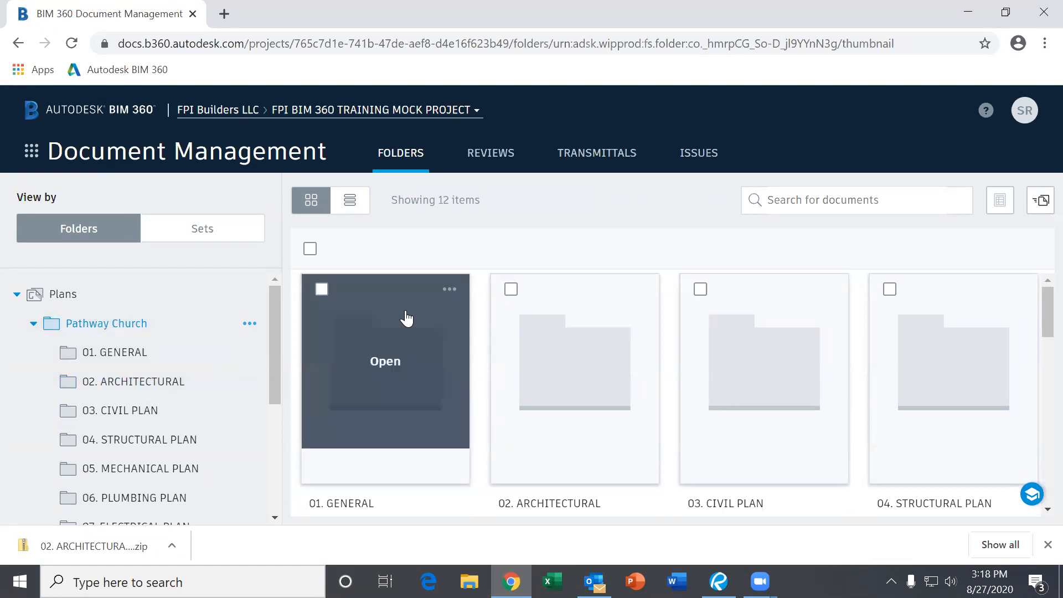
{"action": "left_click", "coordinate": [321, 289]}
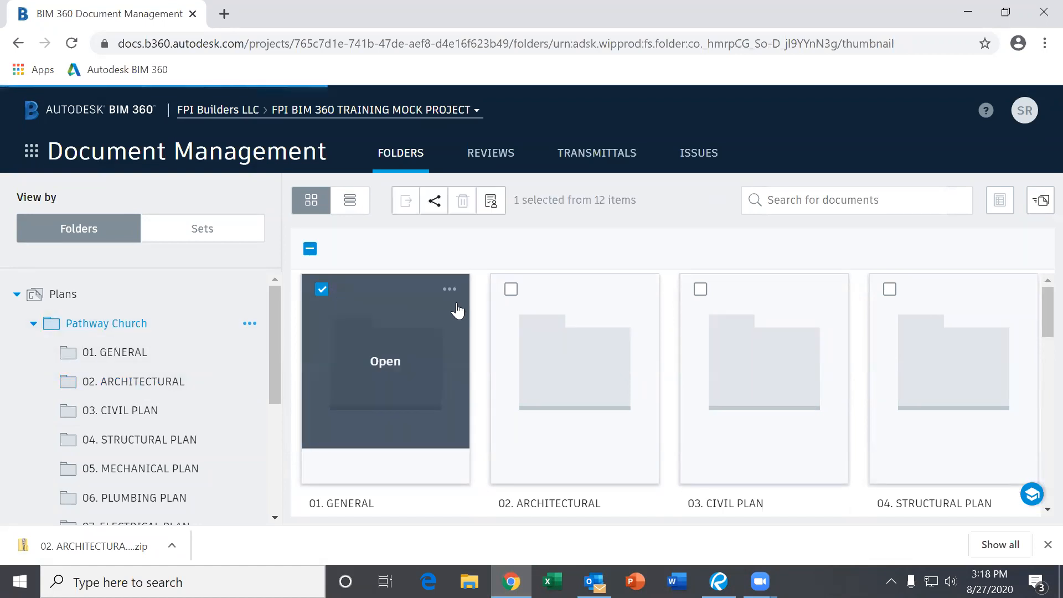
{"action": "left_click", "coordinate": [510, 289]}
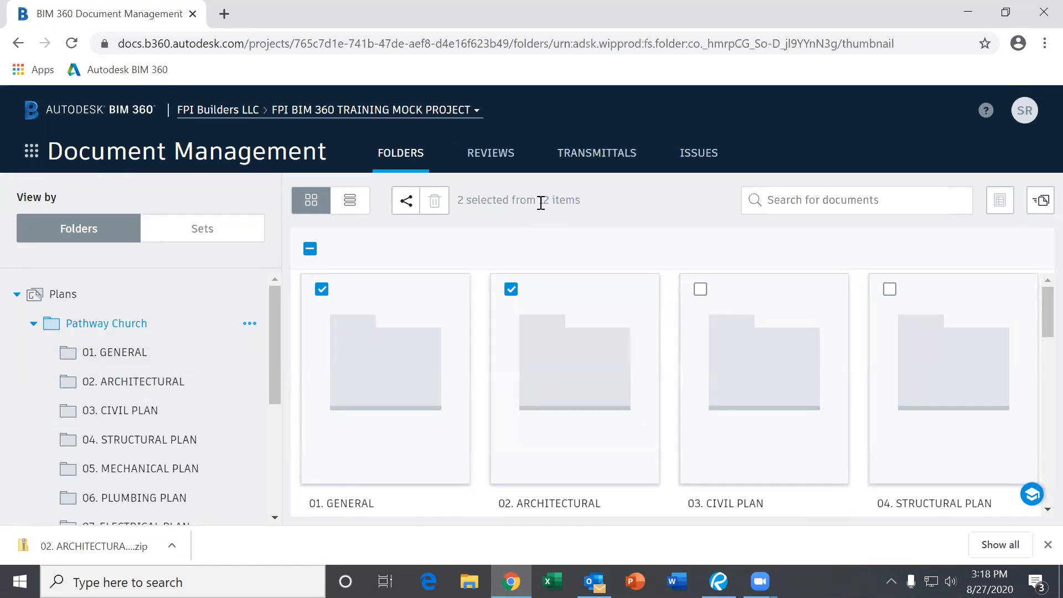
{"action": "left_click", "coordinate": [322, 291]}
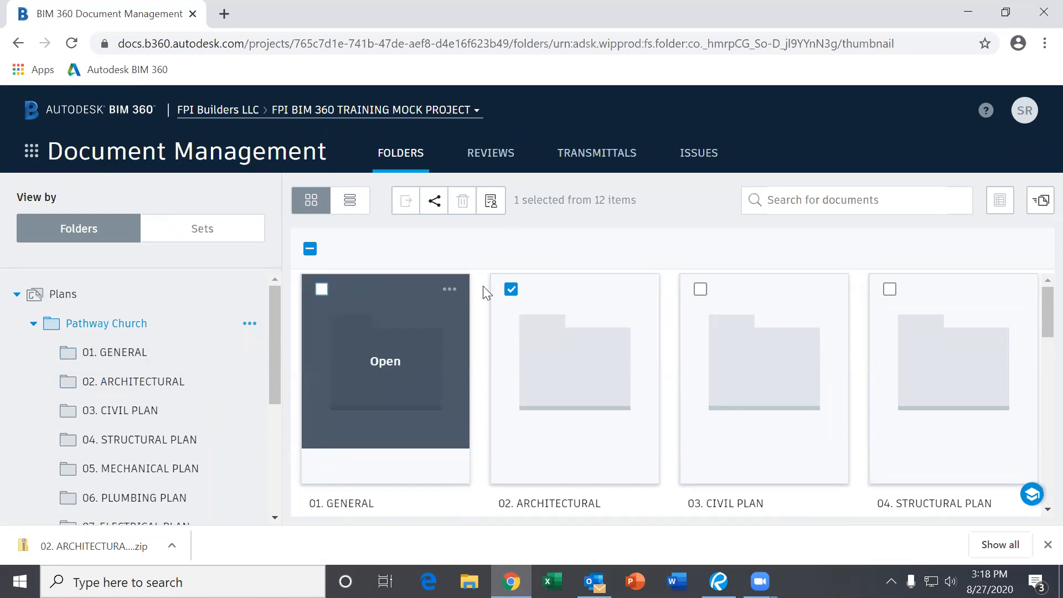
{"action": "left_click", "coordinate": [510, 290]}
- Look into 01. GENERAL, return to Pathway Church, and collapse it in the tree
{"action": "left_click", "coordinate": [434, 358]}
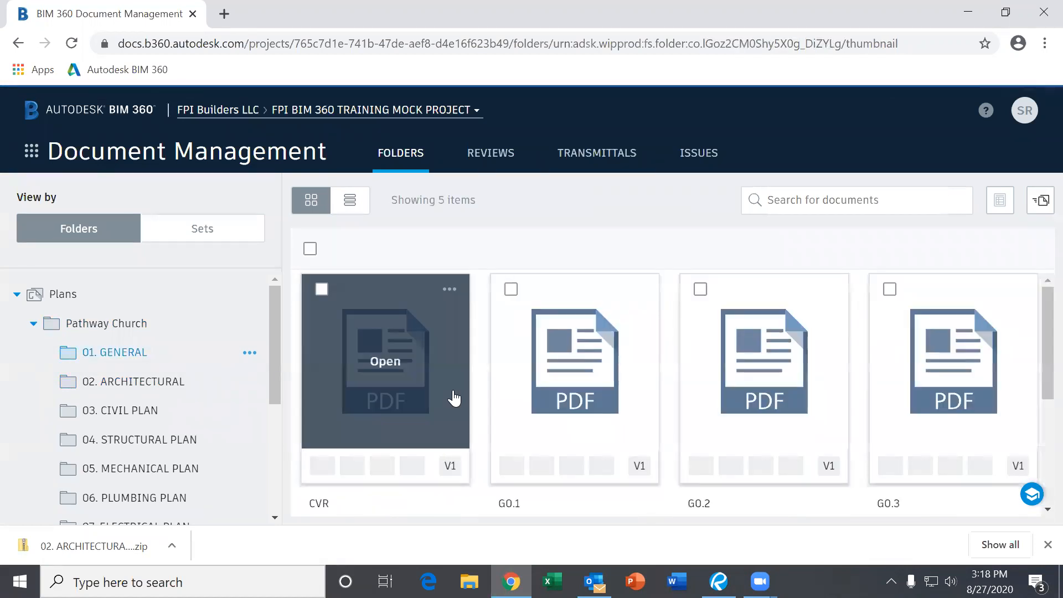
{"action": "left_click", "coordinate": [61, 322]}
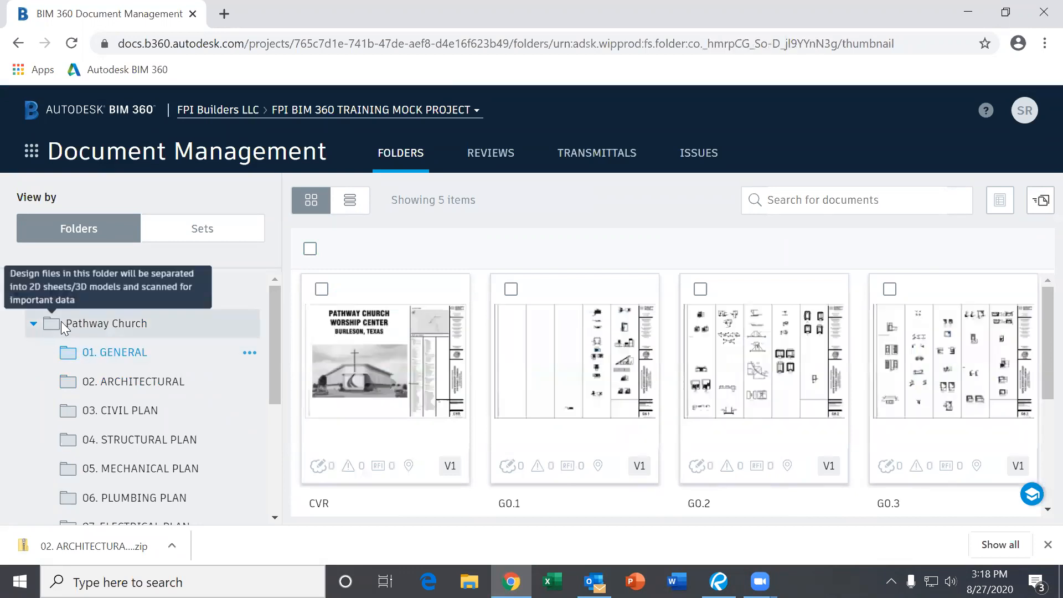
{"action": "left_click", "coordinate": [33, 323]}
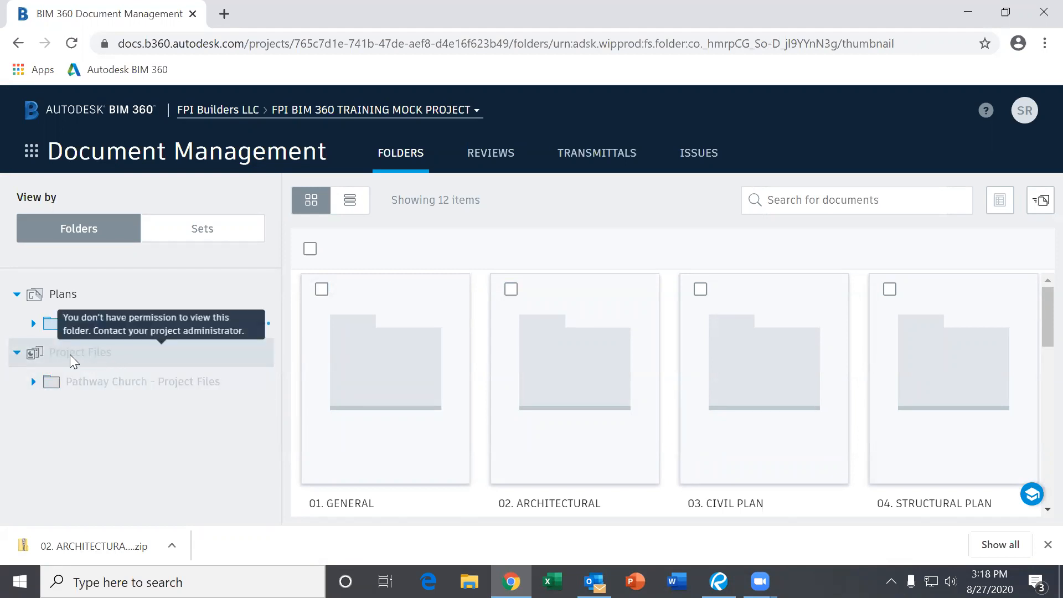
- Expand Pathway Church - Project Files and Trade Partner Folders, then open Construction Schedule
{"action": "left_click", "coordinate": [34, 382]}
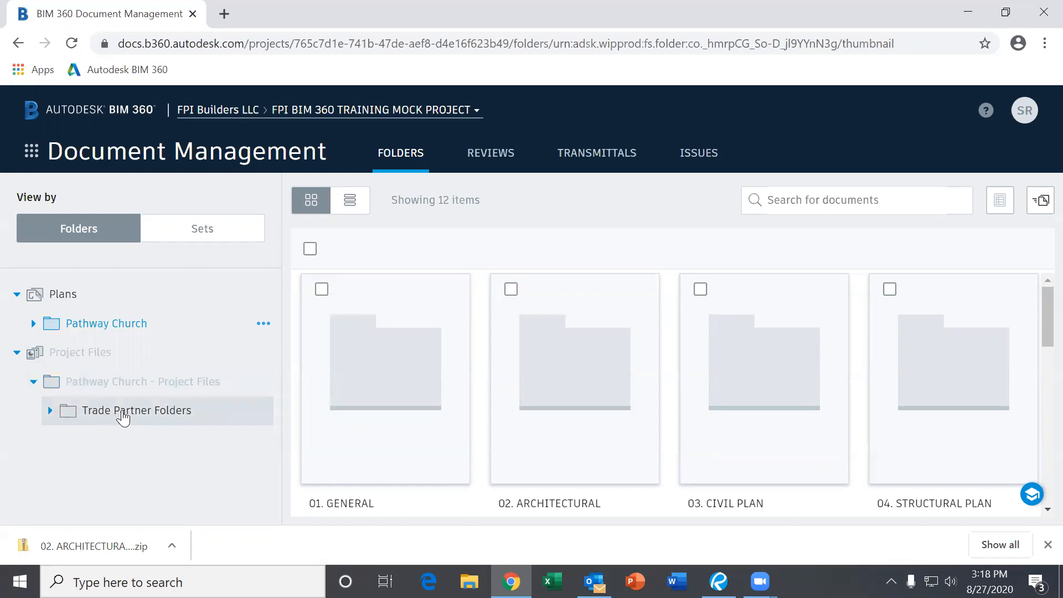
{"action": "left_click", "coordinate": [51, 412]}
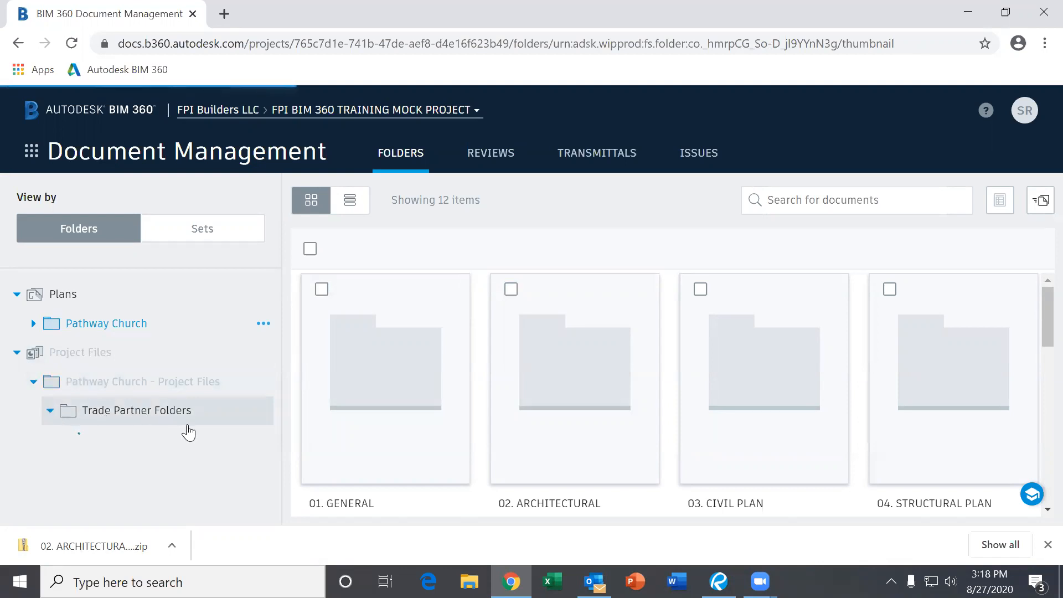
{"action": "scroll", "coordinate": [185, 430], "scroll_direction": "down", "scroll_amount": 2}
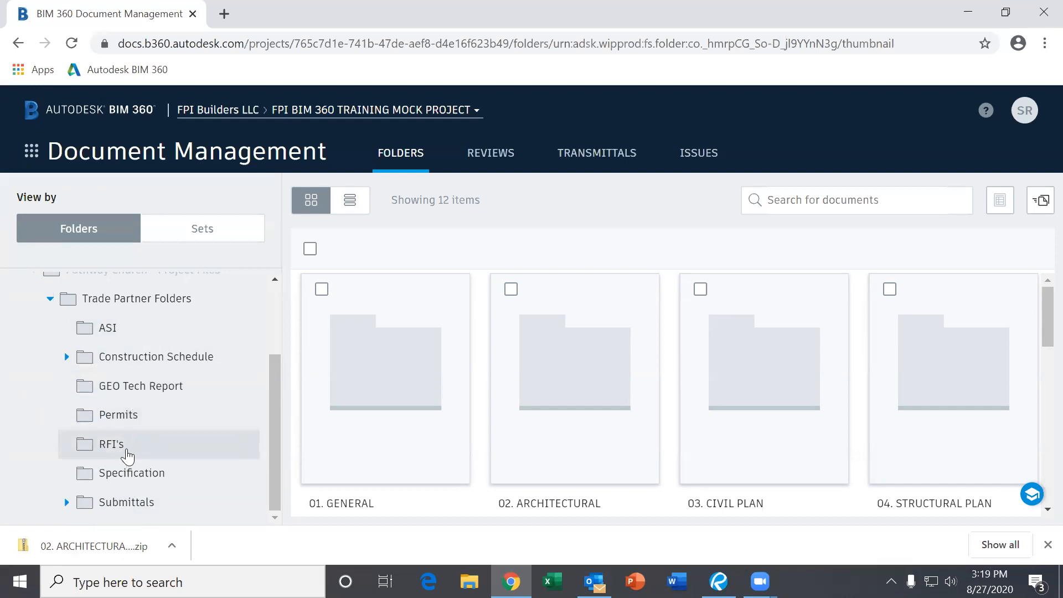
{"action": "left_click", "coordinate": [132, 361]}
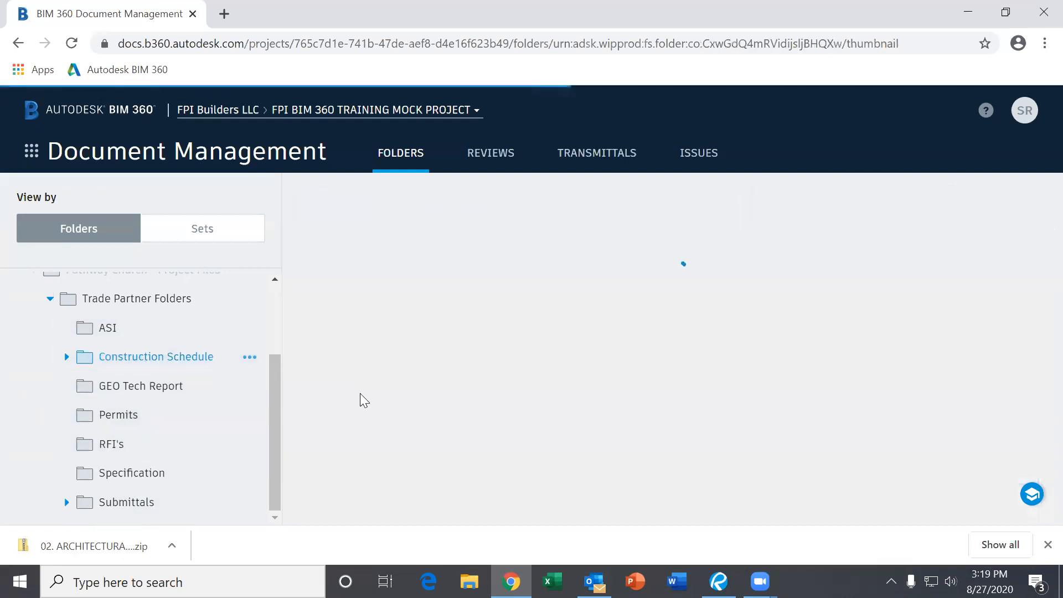
- Open the Pathway Church WC Phase 1 schedule PDF and zoom into its Gantt bars
{"action": "left_click", "coordinate": [455, 392]}
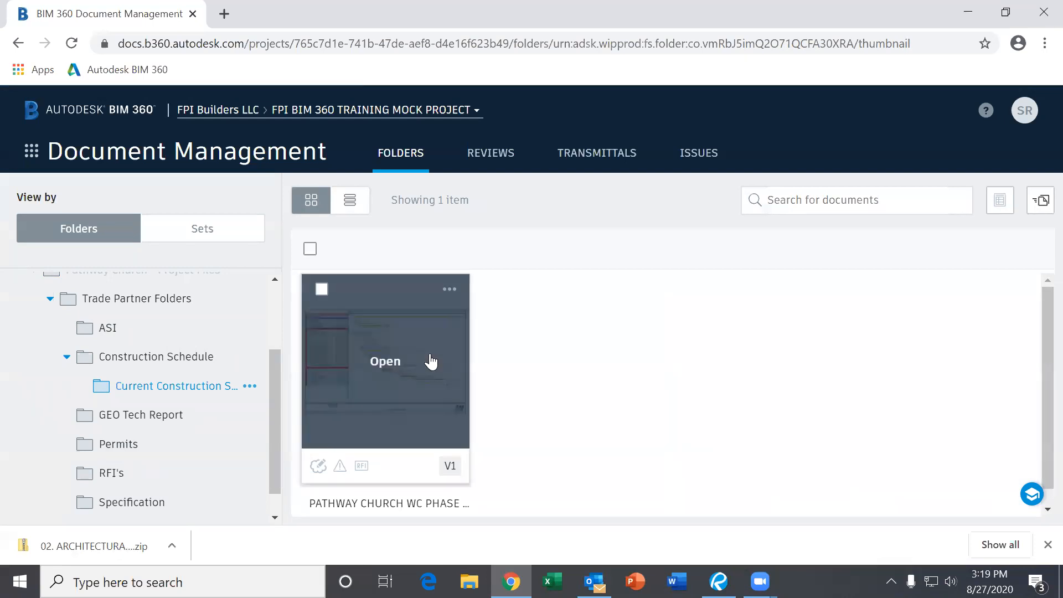
{"action": "left_click", "coordinate": [431, 362]}
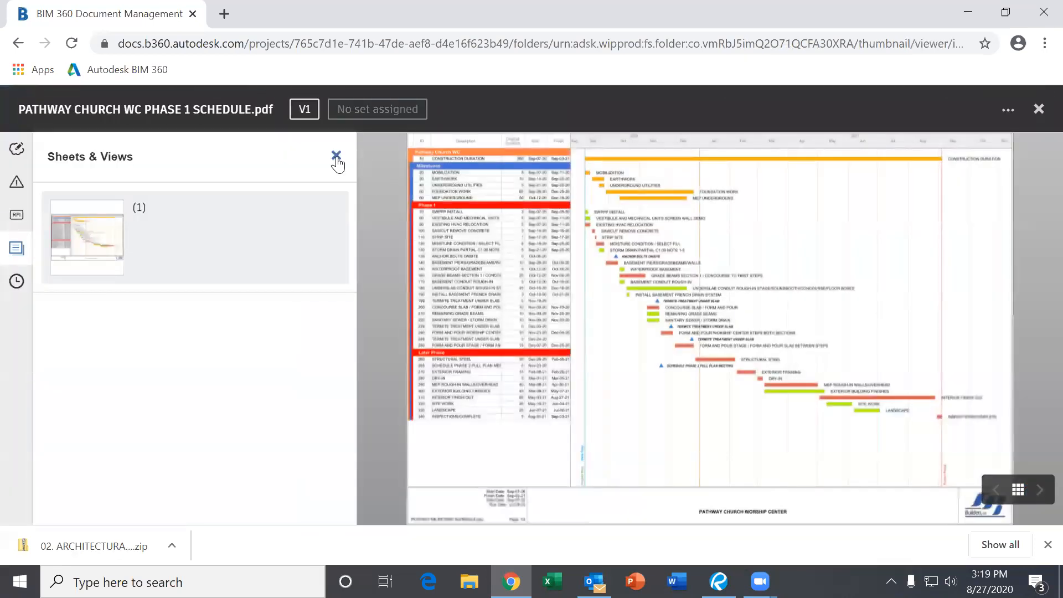
{"action": "left_click", "coordinate": [336, 157]}
{"action": "scroll", "coordinate": [576, 327], "scroll_direction": "up", "scroll_amount": 3}
{"action": "scroll", "coordinate": [702, 275], "scroll_direction": "up", "scroll_amount": 1}
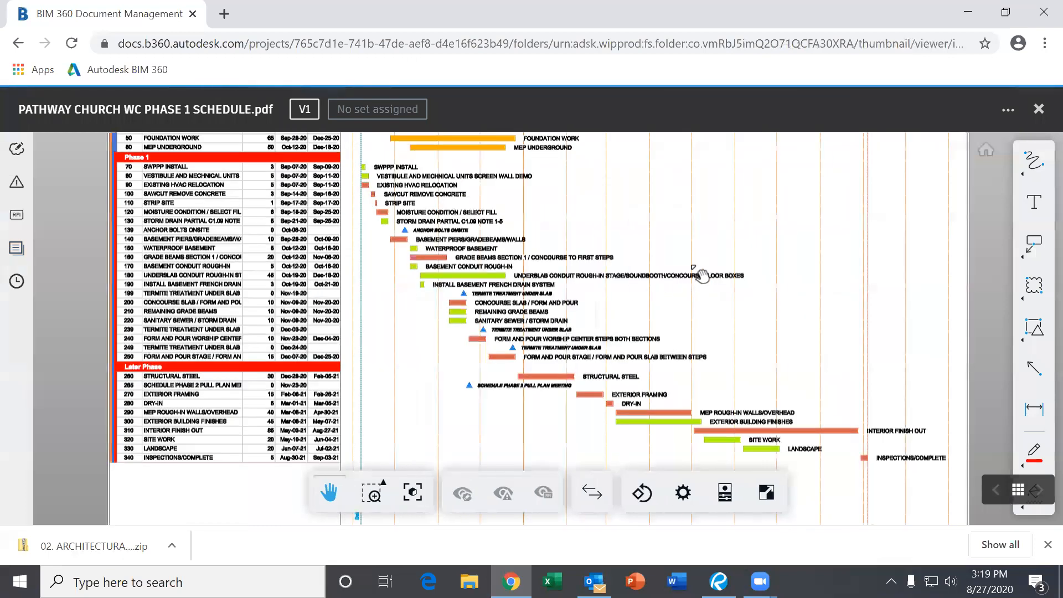
{"action": "scroll", "coordinate": [702, 275], "scroll_direction": "up", "scroll_amount": 3}
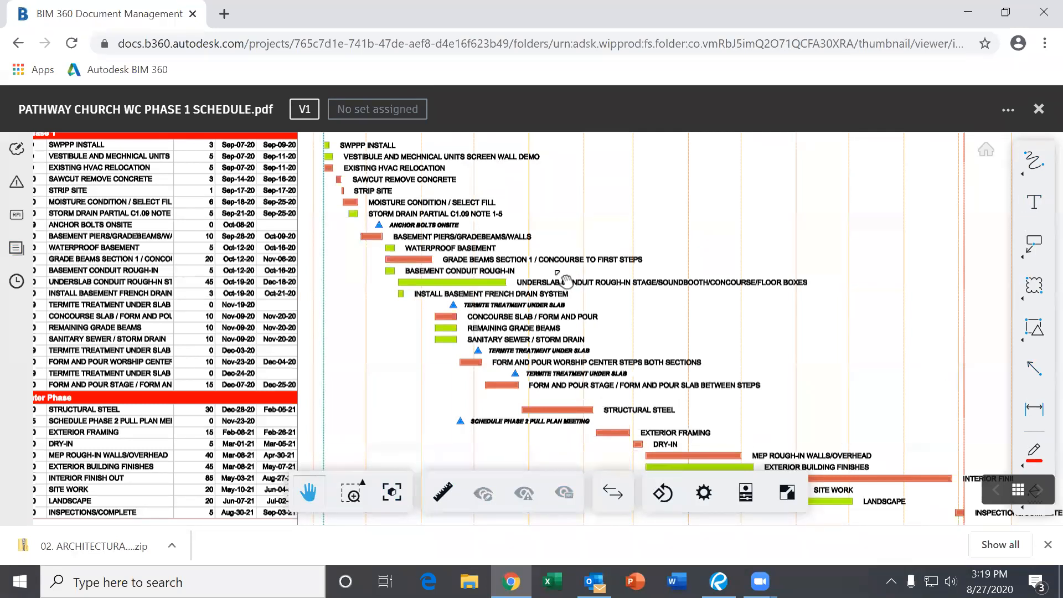
{"action": "scroll", "coordinate": [566, 281], "scroll_direction": "down", "scroll_amount": 5}
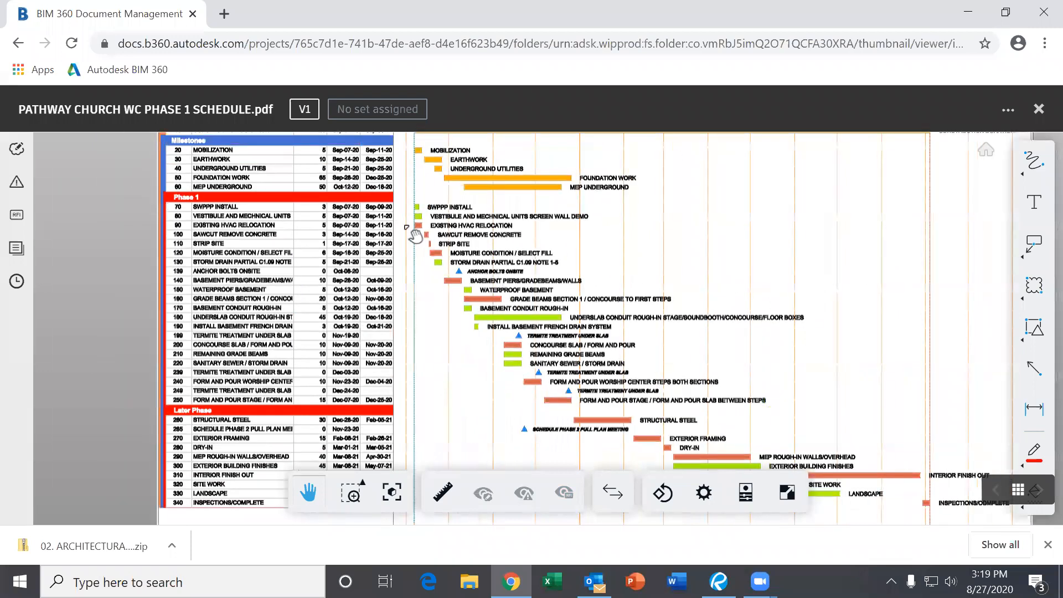
{"action": "scroll", "coordinate": [415, 235], "scroll_direction": "up", "scroll_amount": 5}
{"action": "scroll", "coordinate": [519, 246], "scroll_direction": "down", "scroll_amount": 2}
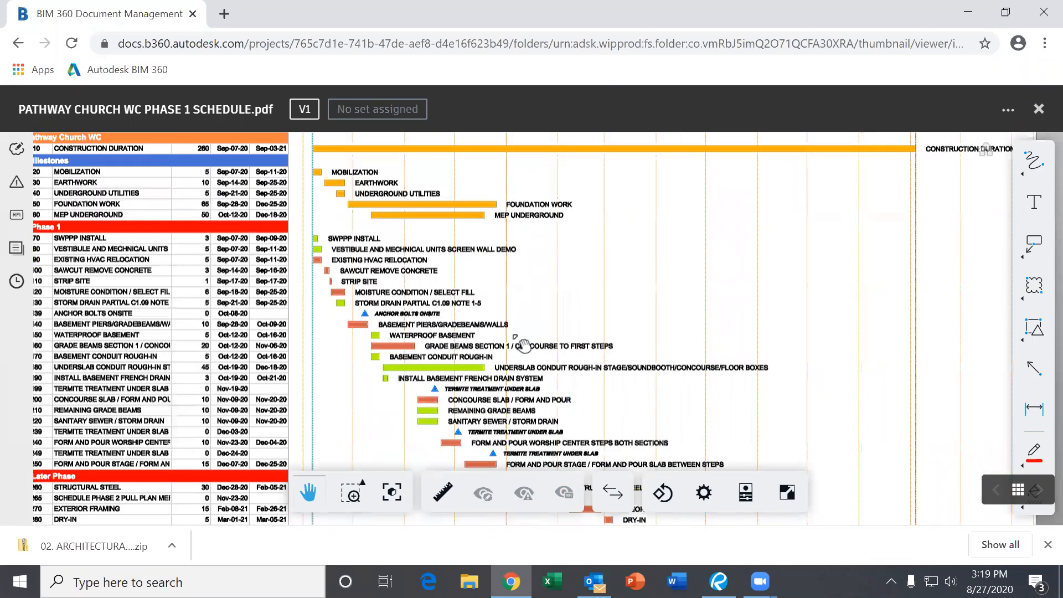
{"action": "left_click", "coordinate": [1038, 110]}
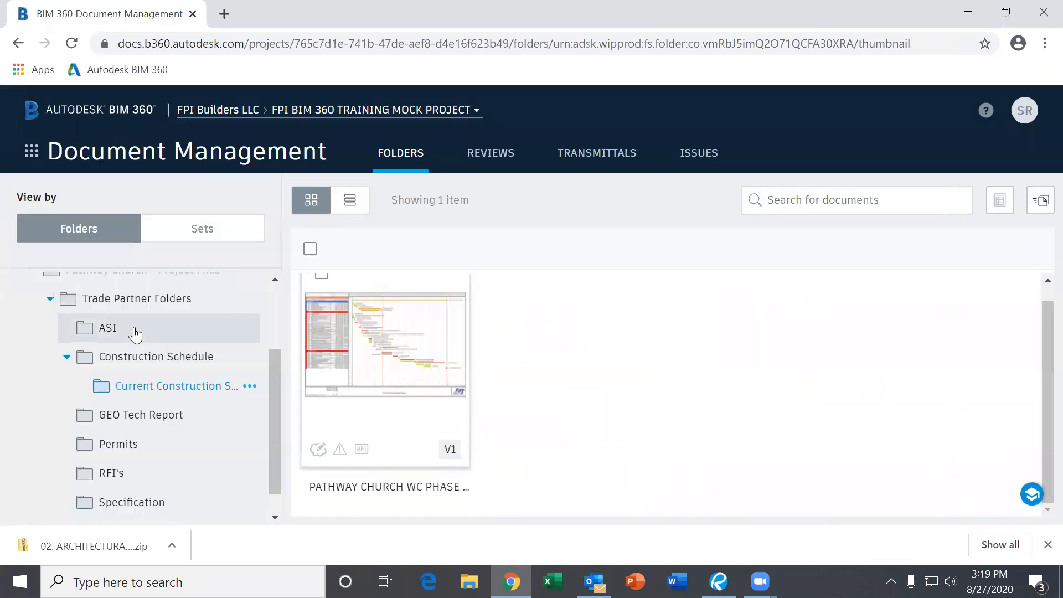
- Collapse Construction Schedule and Pathway Church - Project Files, leaving only Plans and Project Files
{"action": "left_click", "coordinate": [66, 357]}
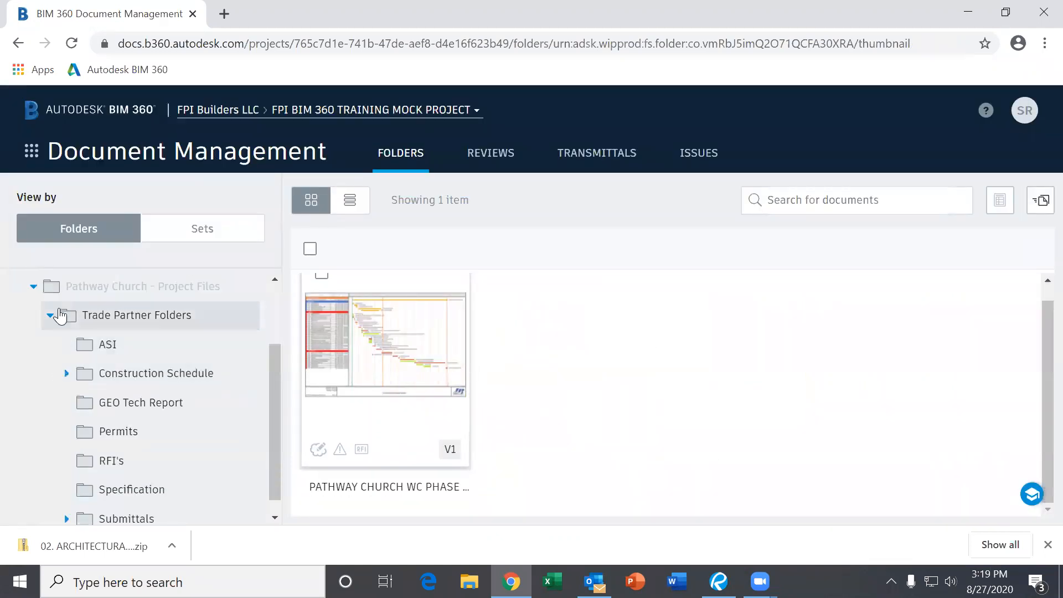
{"action": "left_click", "coordinate": [33, 286]}
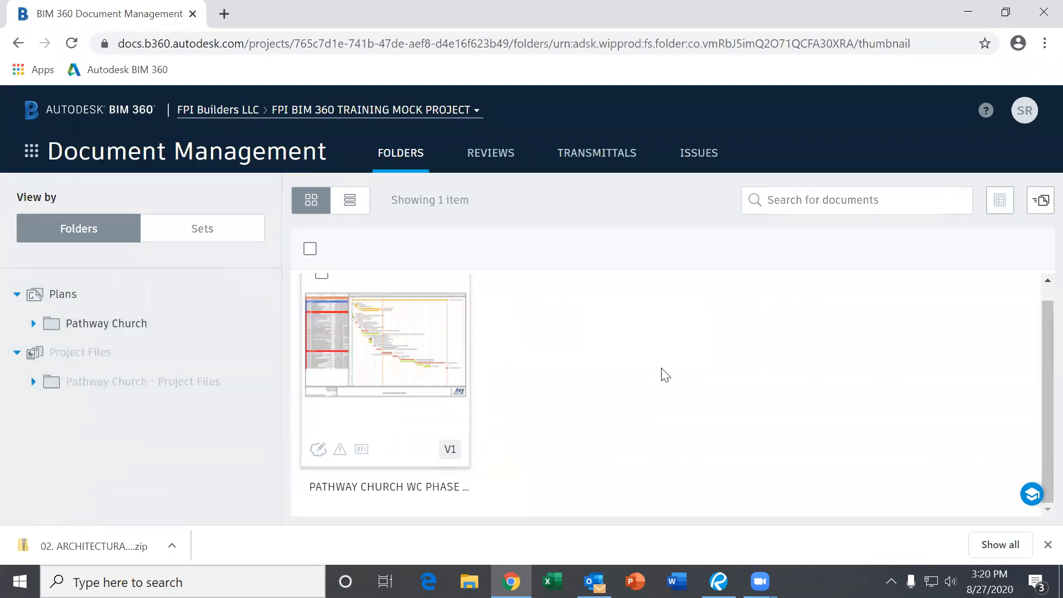
{"action": "scroll", "coordinate": [665, 375], "scroll_direction": "up", "scroll_amount": 1}
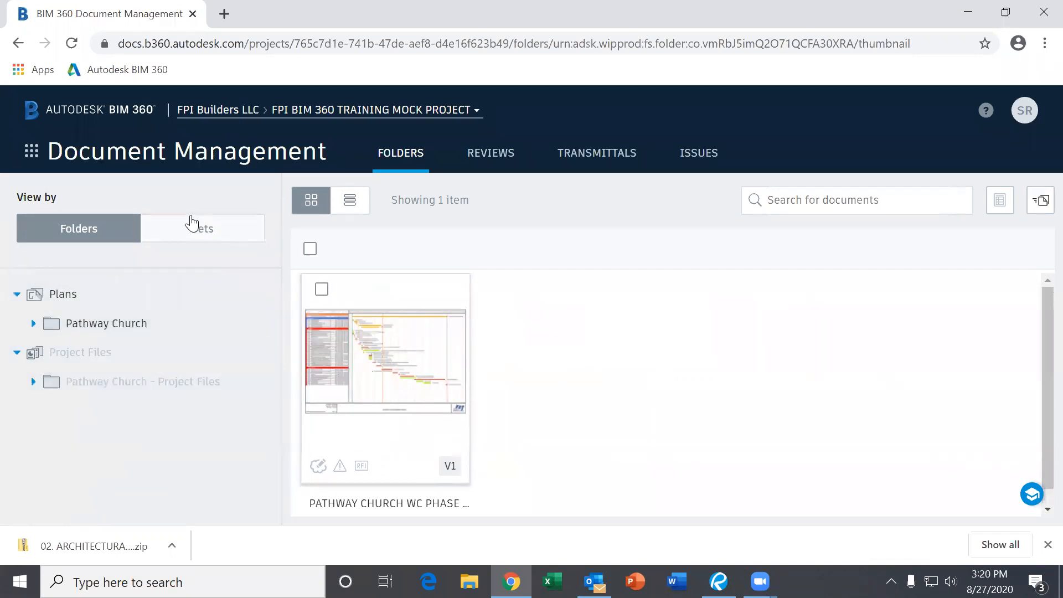
- Switch to the Project Management module's RFIs, then go back to Document Management
{"action": "left_click", "coordinate": [25, 153]}
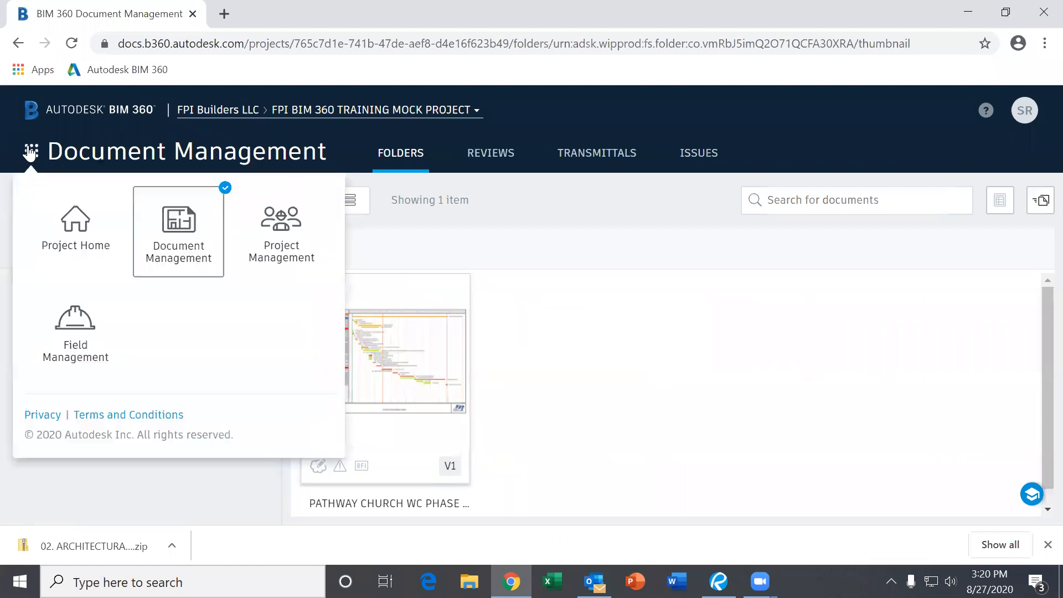
{"action": "left_click", "coordinate": [277, 240]}
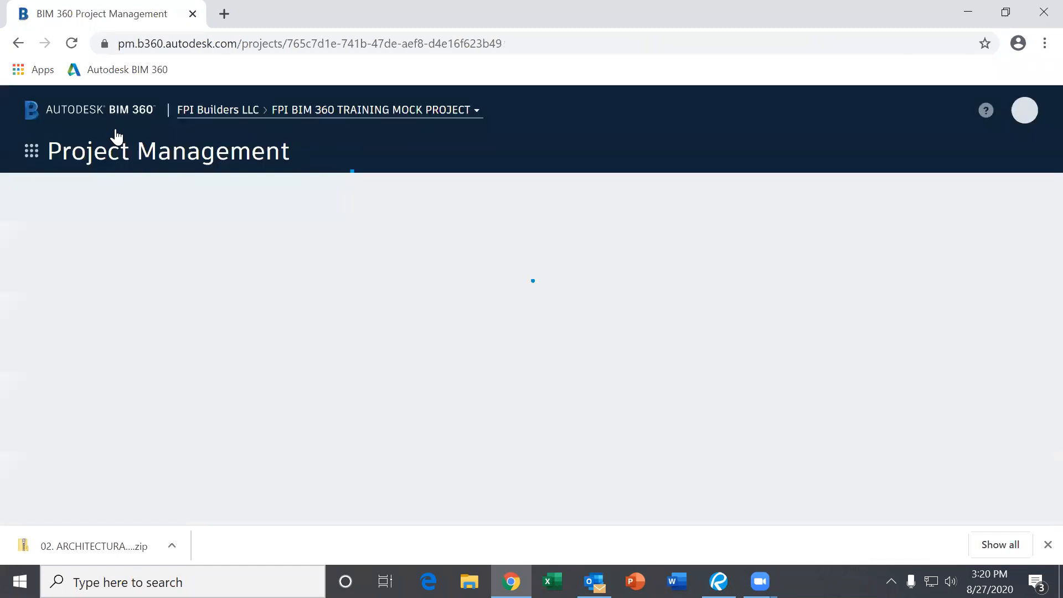
{"action": "left_click", "coordinate": [31, 151]}
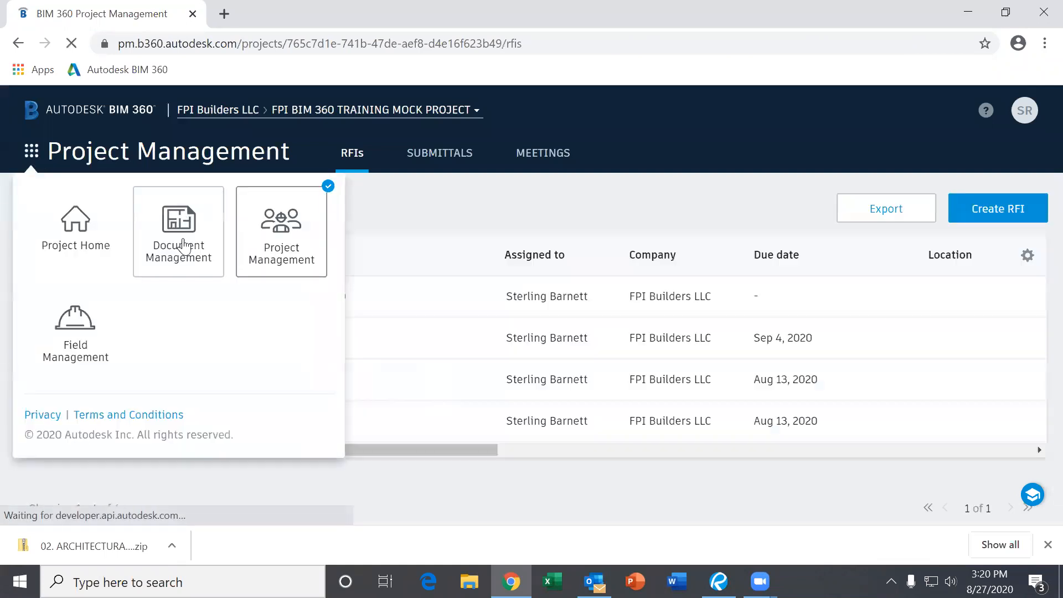
{"action": "left_click", "coordinate": [183, 243]}
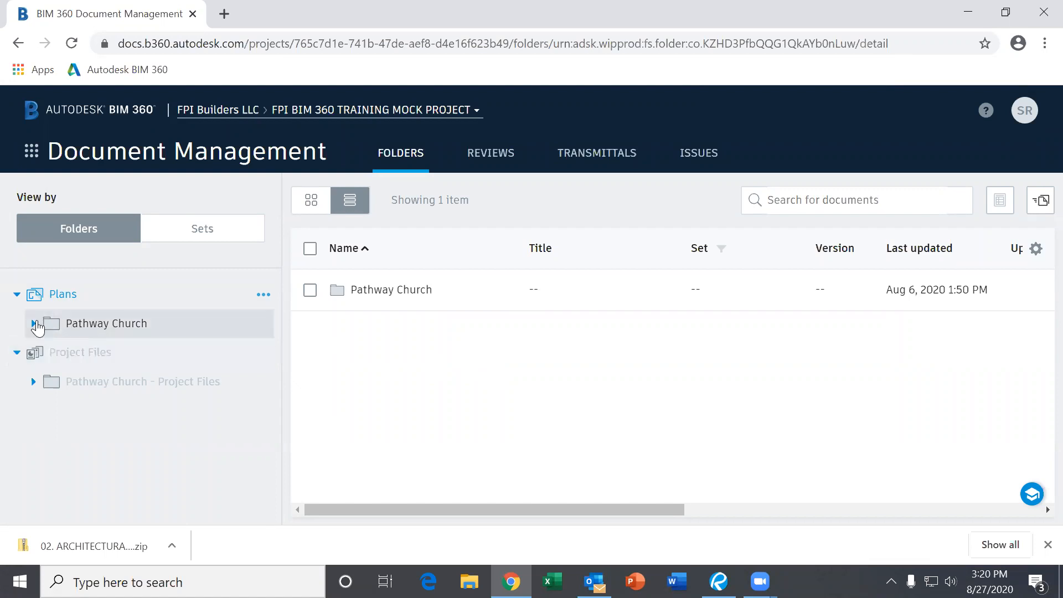
- Expand Pathway Church under Plans, open 01. GENERAL, then collapse the Plans section
{"action": "left_click", "coordinate": [34, 323]}
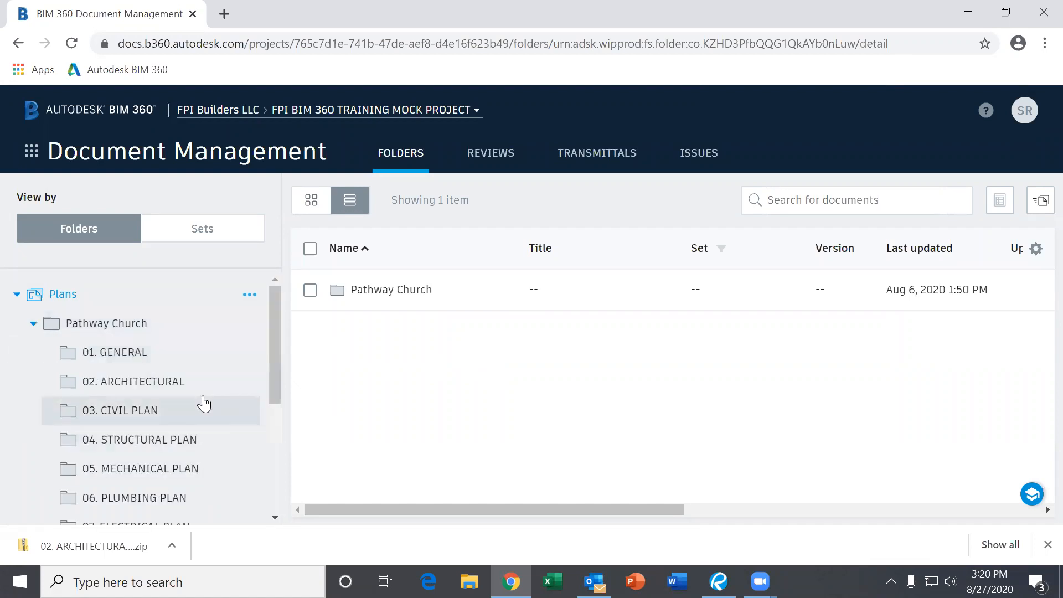
{"action": "scroll", "coordinate": [187, 368], "scroll_direction": "down", "scroll_amount": 3}
{"action": "scroll", "coordinate": [172, 340], "scroll_direction": "up", "scroll_amount": 2}
{"action": "scroll", "coordinate": [128, 345], "scroll_direction": "up", "scroll_amount": 2}
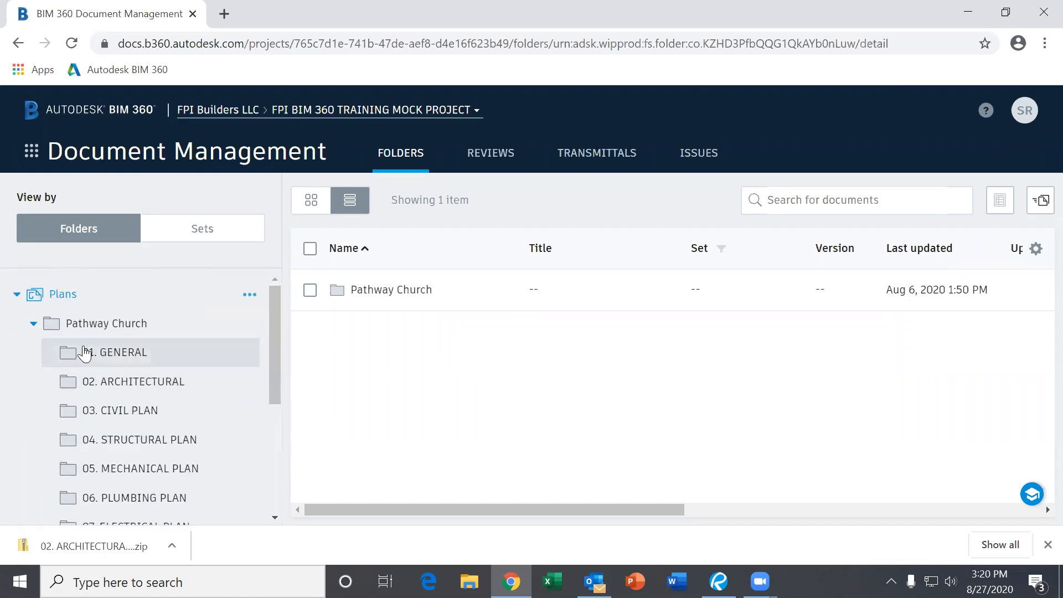
{"action": "left_click", "coordinate": [151, 351]}
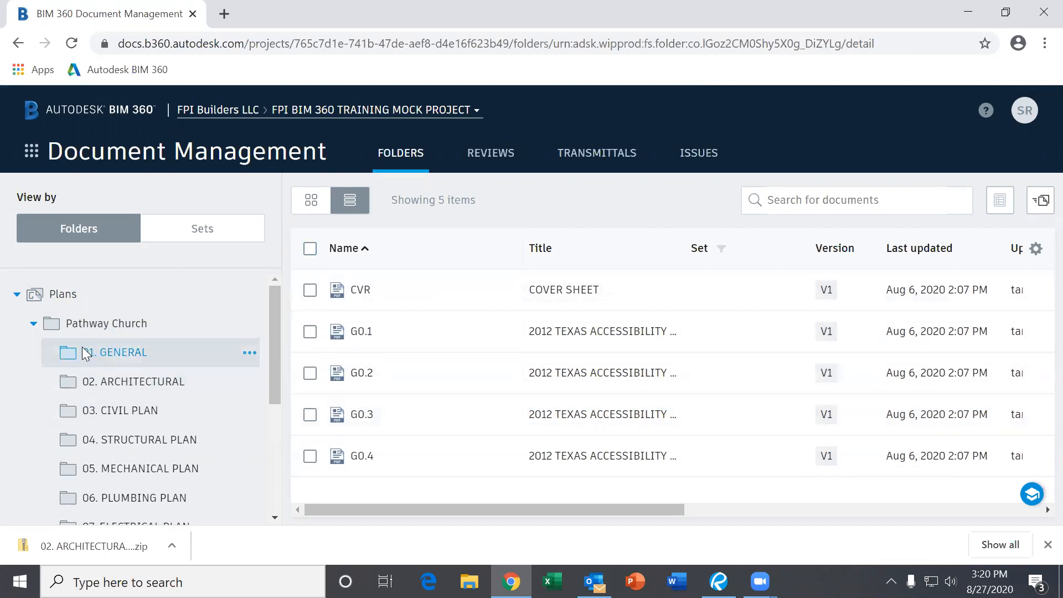
{"action": "left_click", "coordinate": [34, 324]}
{"action": "left_click", "coordinate": [16, 294]}
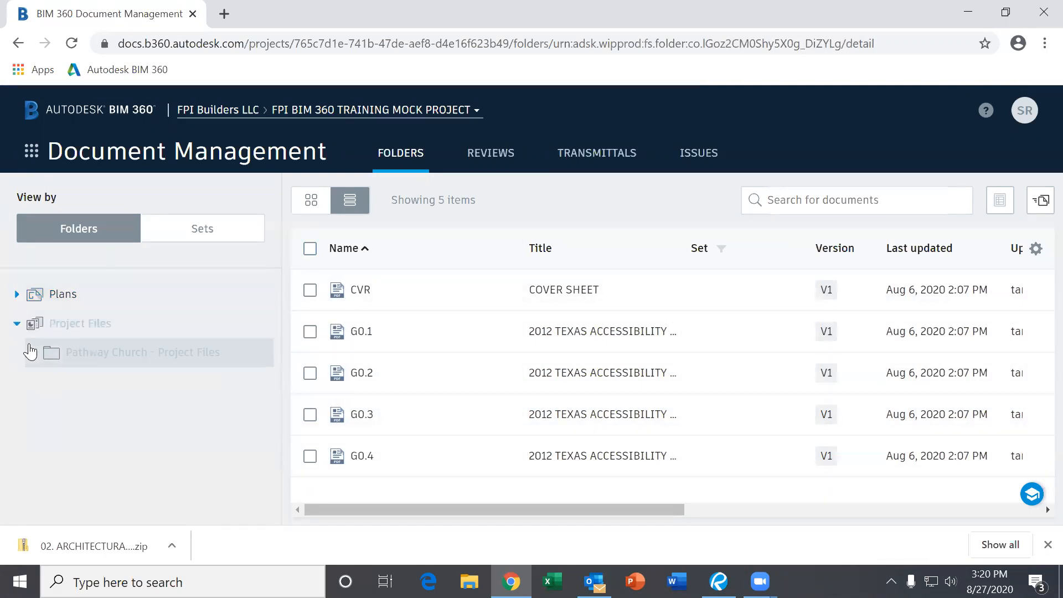
{"action": "left_click", "coordinate": [16, 323]}
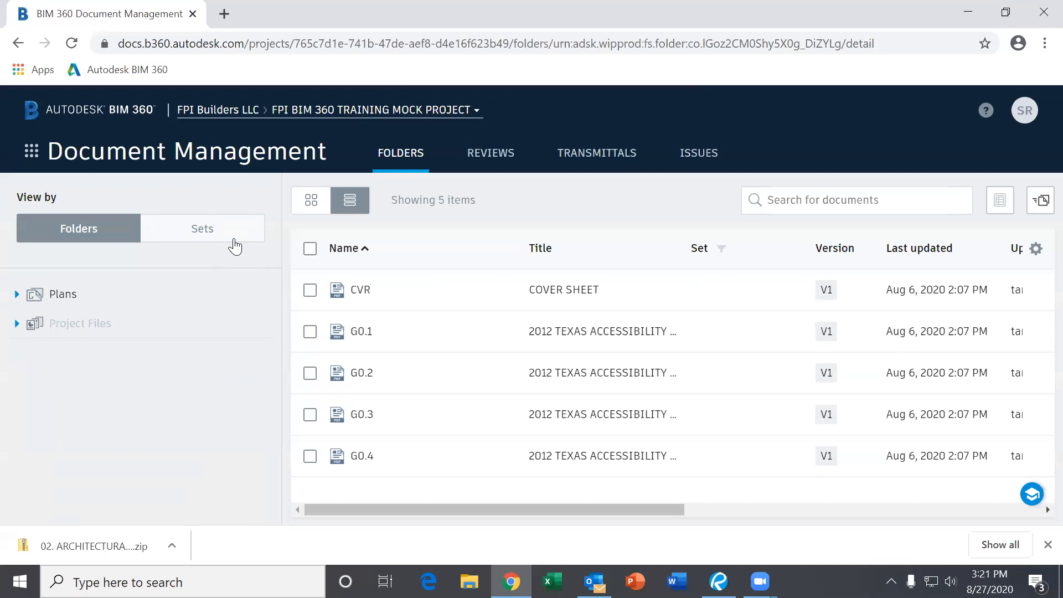
- Browse Trade Partner Folders under Project Files, collapse the tree, and switch to Project Management
{"action": "left_click", "coordinate": [16, 323]}
{"action": "left_click", "coordinate": [31, 352]}
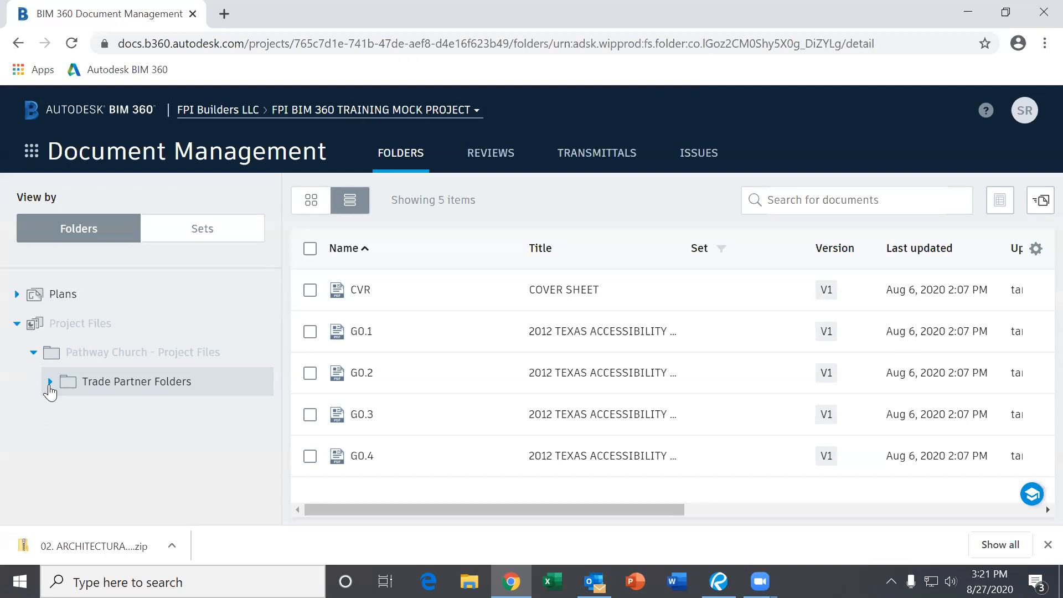
{"action": "left_click", "coordinate": [50, 382]}
{"action": "scroll", "coordinate": [182, 411], "scroll_direction": "down", "scroll_amount": 2}
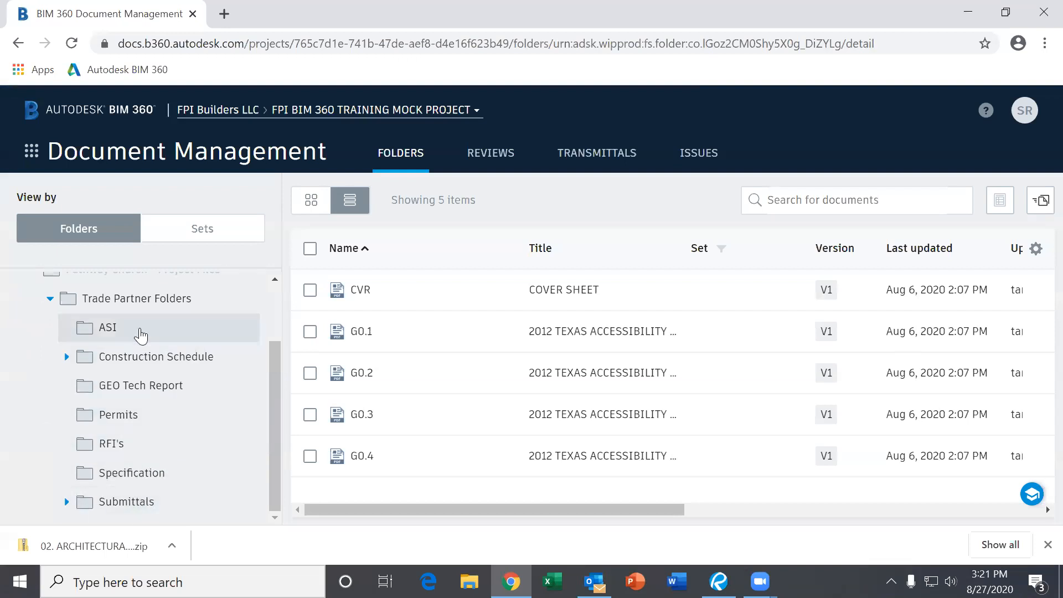
{"action": "scroll", "coordinate": [121, 421], "scroll_direction": "up", "scroll_amount": 2}
{"action": "left_click", "coordinate": [50, 382]}
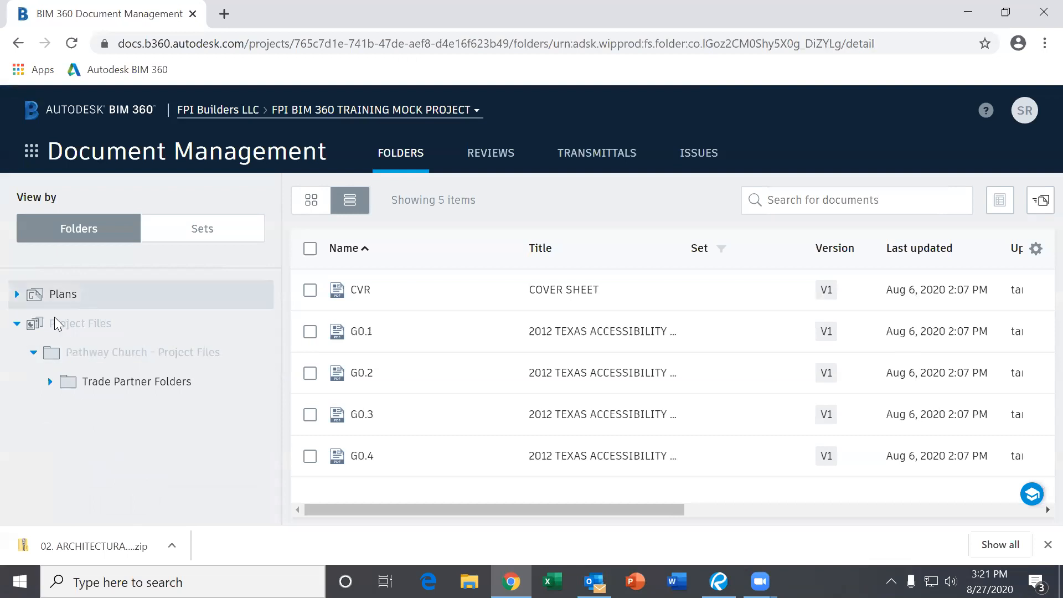
{"action": "left_click", "coordinate": [17, 324]}
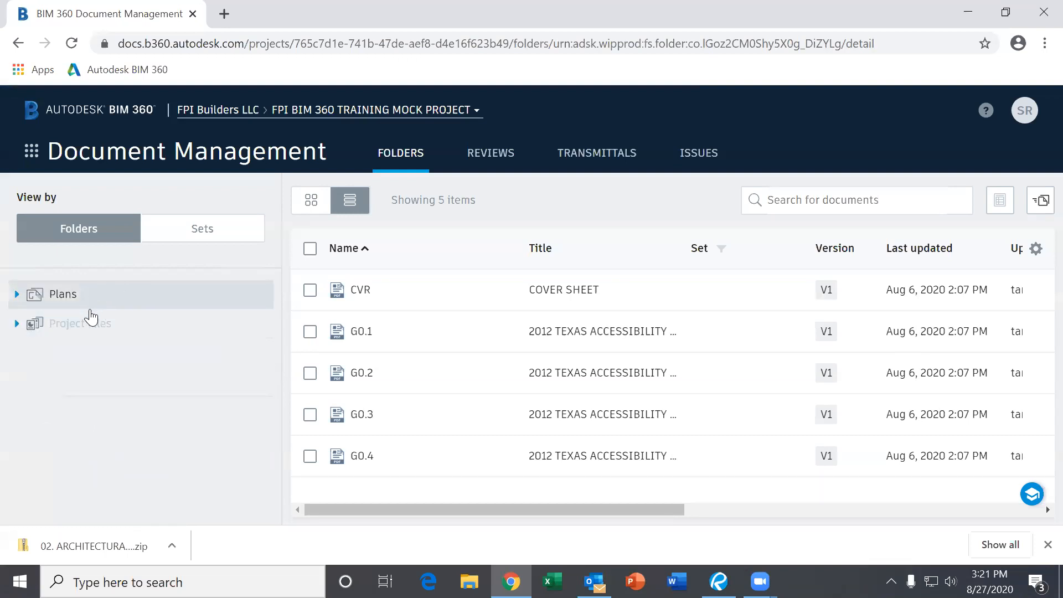
{"action": "left_click", "coordinate": [33, 155]}
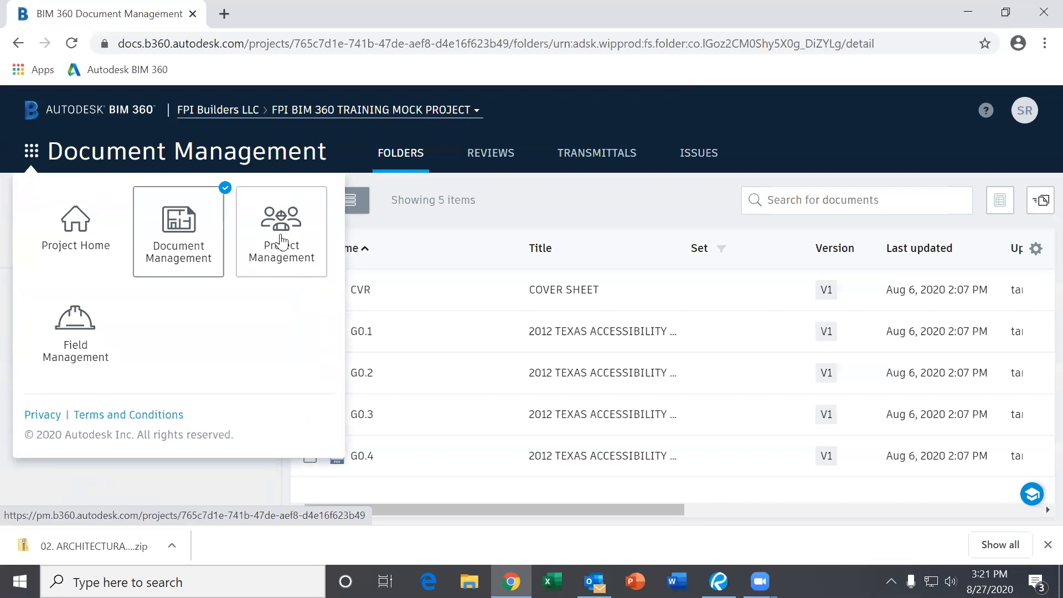
{"action": "left_click", "coordinate": [282, 241]}
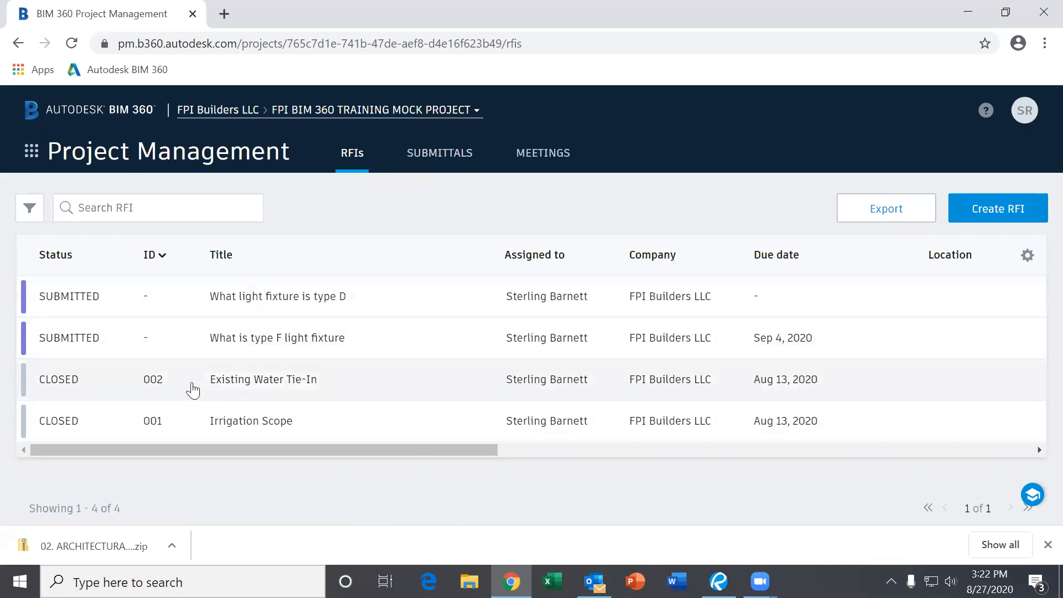
- Open closed RFI 002, Existing Water Tie-In, and read its response and question
{"action": "left_click", "coordinate": [260, 382]}
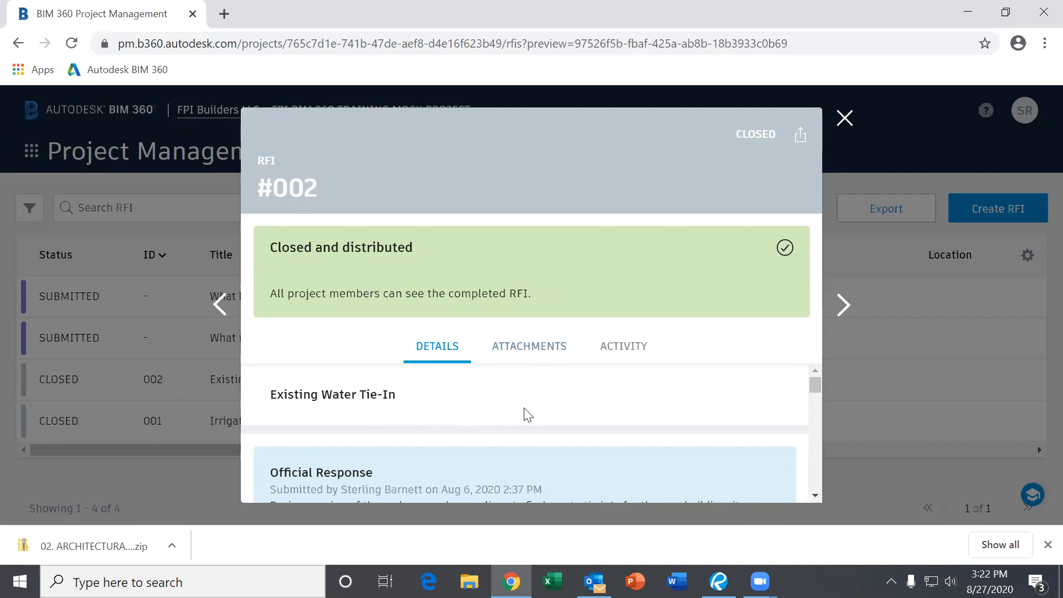
{"action": "scroll", "coordinate": [459, 404], "scroll_direction": "down", "scroll_amount": 2}
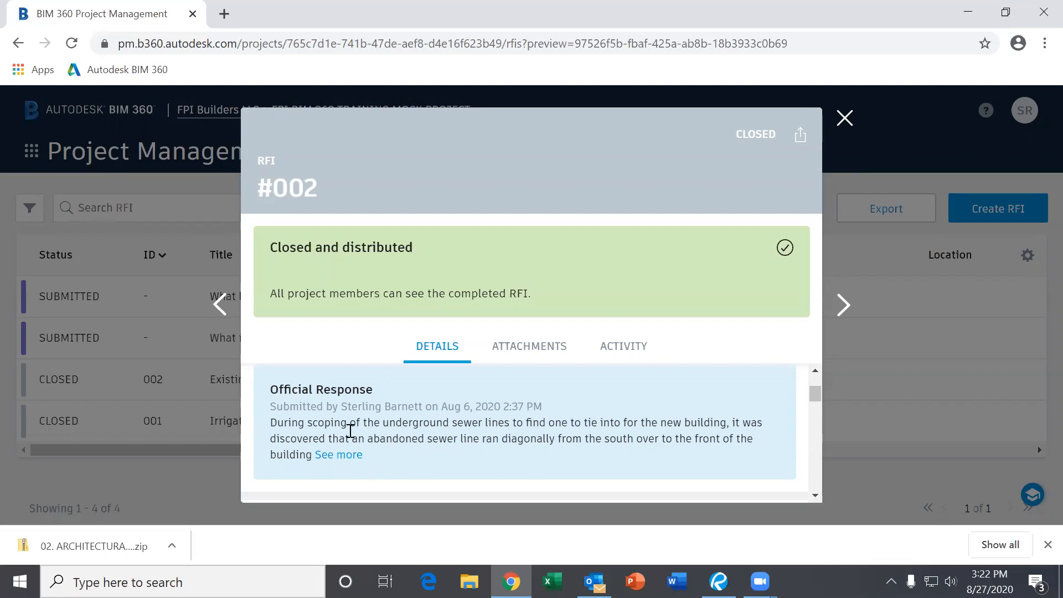
{"action": "scroll", "coordinate": [439, 439], "scroll_direction": "down", "scroll_amount": 3}
{"action": "scroll", "coordinate": [437, 442], "scroll_direction": "up", "scroll_amount": 1}
{"action": "scroll", "coordinate": [434, 441], "scroll_direction": "down", "scroll_amount": 1}
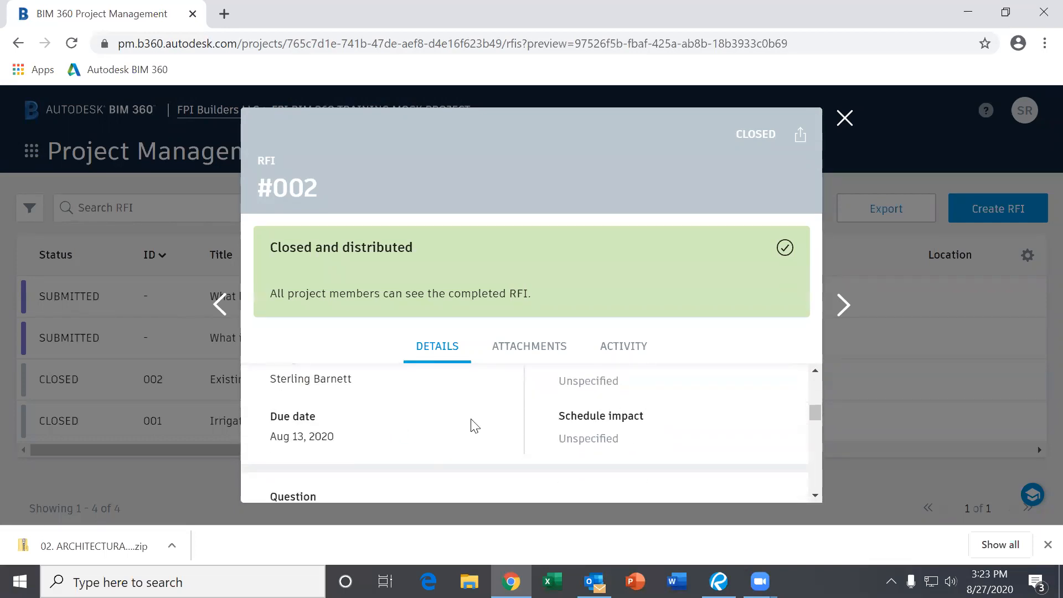
{"action": "scroll", "coordinate": [462, 423], "scroll_direction": "down", "scroll_amount": 3}
{"action": "scroll", "coordinate": [389, 422], "scroll_direction": "up", "scroll_amount": 2}
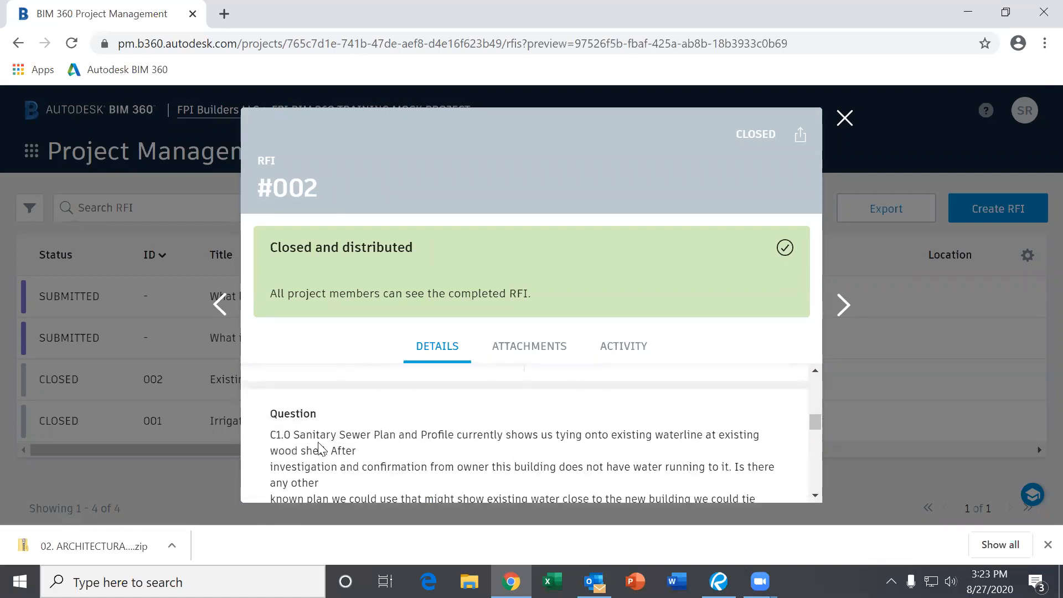
{"action": "scroll", "coordinate": [367, 434], "scroll_direction": "down", "scroll_amount": 5}
- Review RFI 002's remaining attributes, then display its attached files
{"action": "scroll", "coordinate": [368, 434], "scroll_direction": "up", "scroll_amount": 1}
{"action": "scroll", "coordinate": [367, 433], "scroll_direction": "down", "scroll_amount": 1}
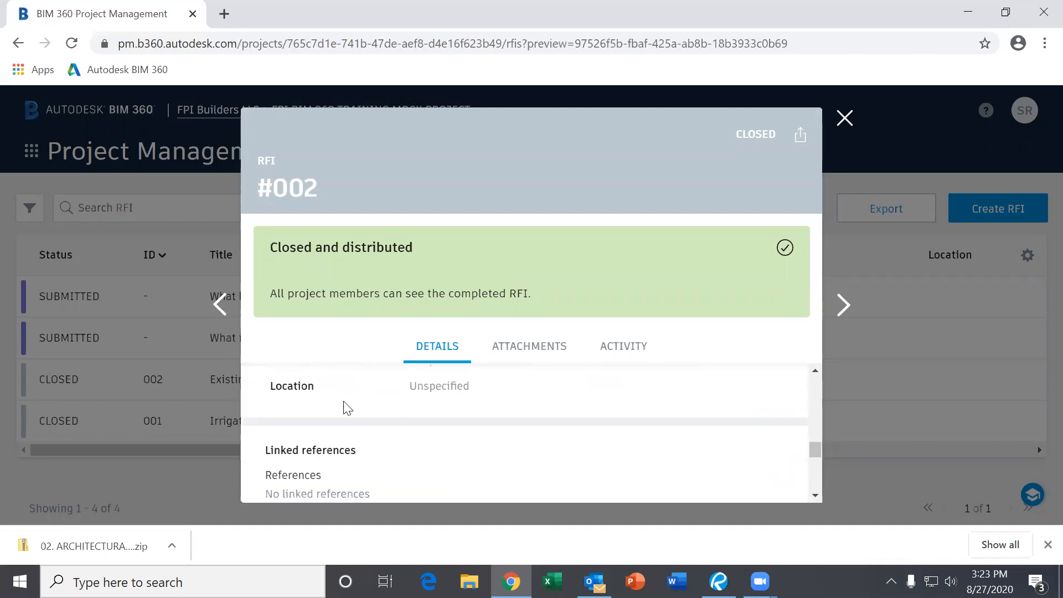
{"action": "scroll", "coordinate": [348, 414], "scroll_direction": "up", "scroll_amount": 1}
{"action": "scroll", "coordinate": [350, 423], "scroll_direction": "down", "scroll_amount": 3}
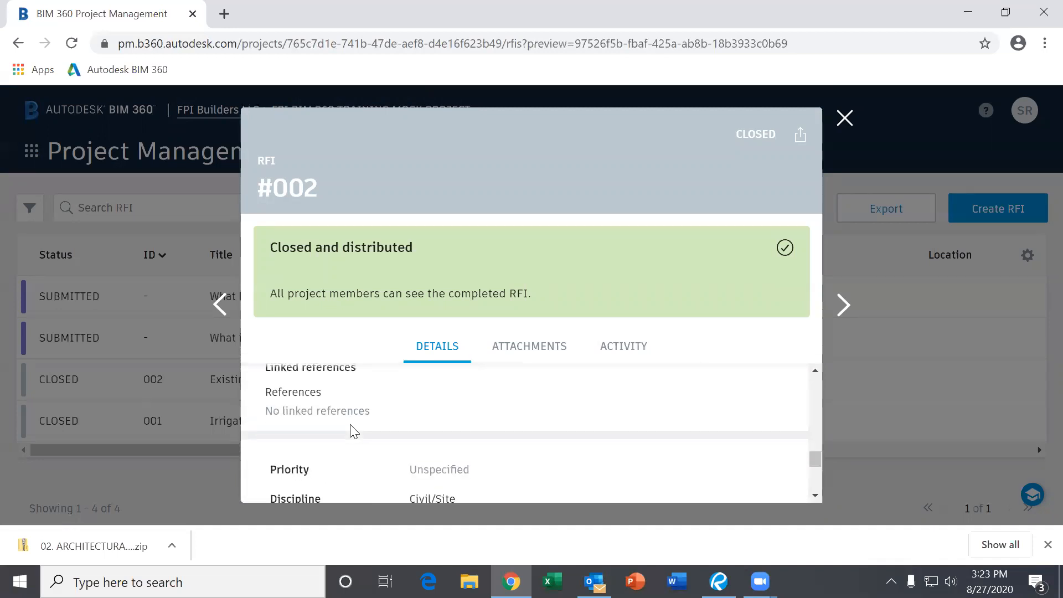
{"action": "scroll", "coordinate": [337, 416], "scroll_direction": "down", "scroll_amount": 2}
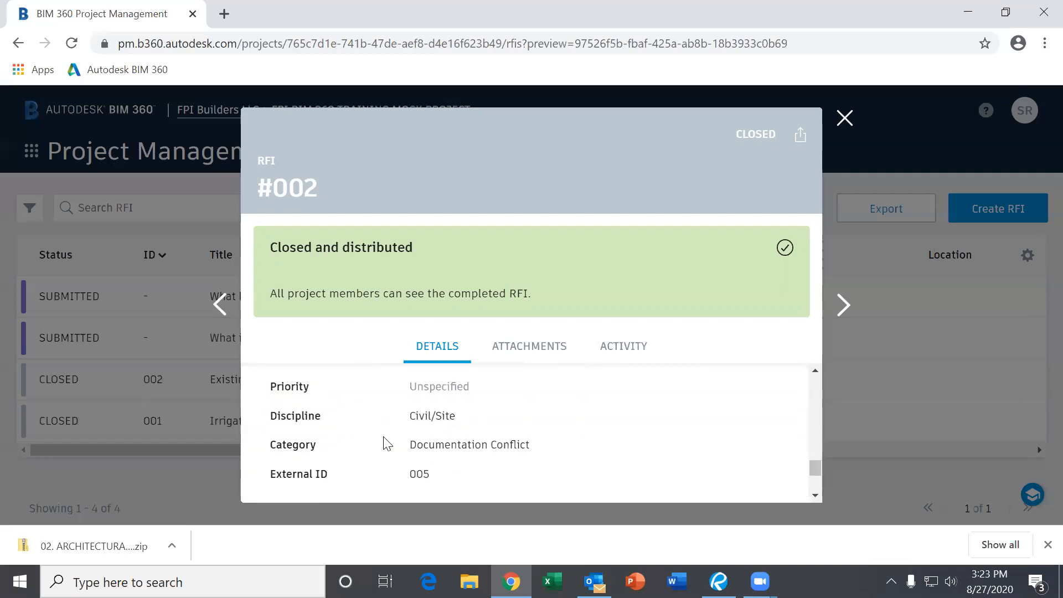
{"action": "scroll", "coordinate": [366, 431], "scroll_direction": "down", "scroll_amount": 2}
{"action": "scroll", "coordinate": [395, 420], "scroll_direction": "up", "scroll_amount": 3}
{"action": "scroll", "coordinate": [382, 435], "scroll_direction": "up", "scroll_amount": 3}
{"action": "scroll", "coordinate": [363, 447], "scroll_direction": "down", "scroll_amount": 6}
{"action": "scroll", "coordinate": [365, 447], "scroll_direction": "up", "scroll_amount": 4}
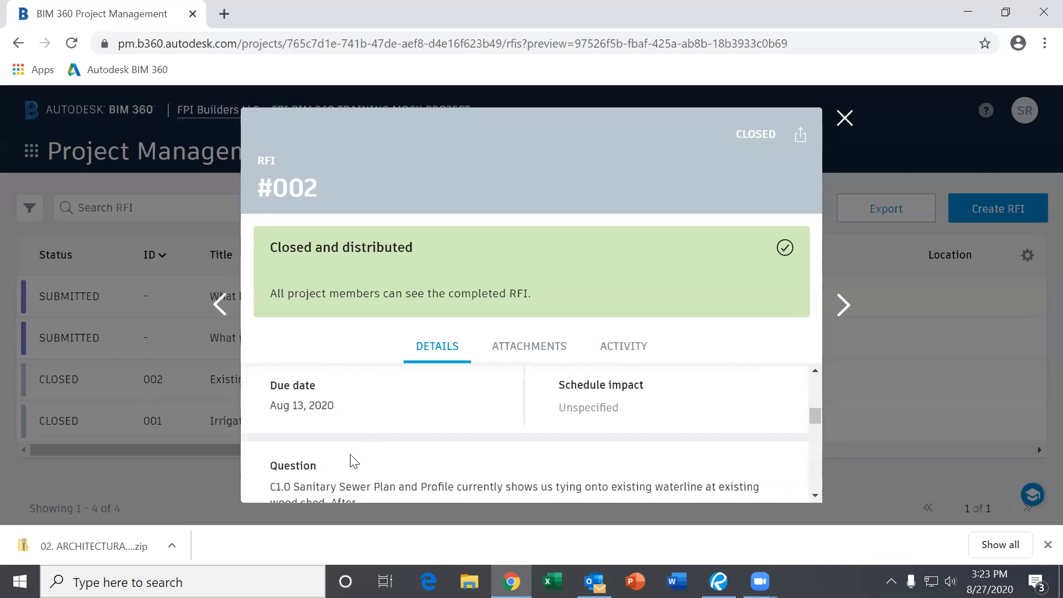
{"action": "scroll", "coordinate": [350, 460], "scroll_direction": "up", "scroll_amount": 3}
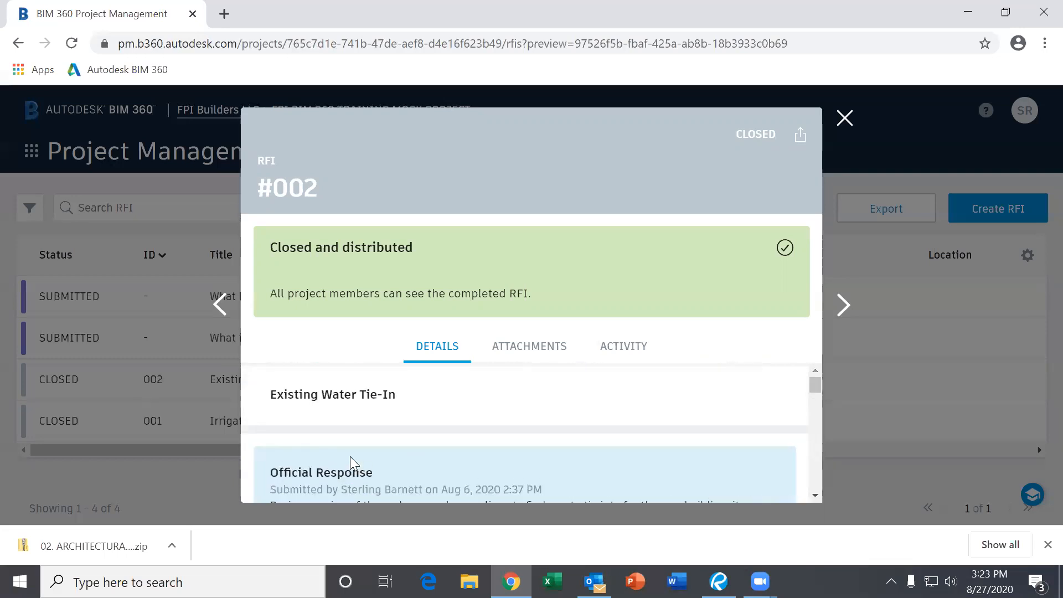
{"action": "left_click", "coordinate": [541, 358]}
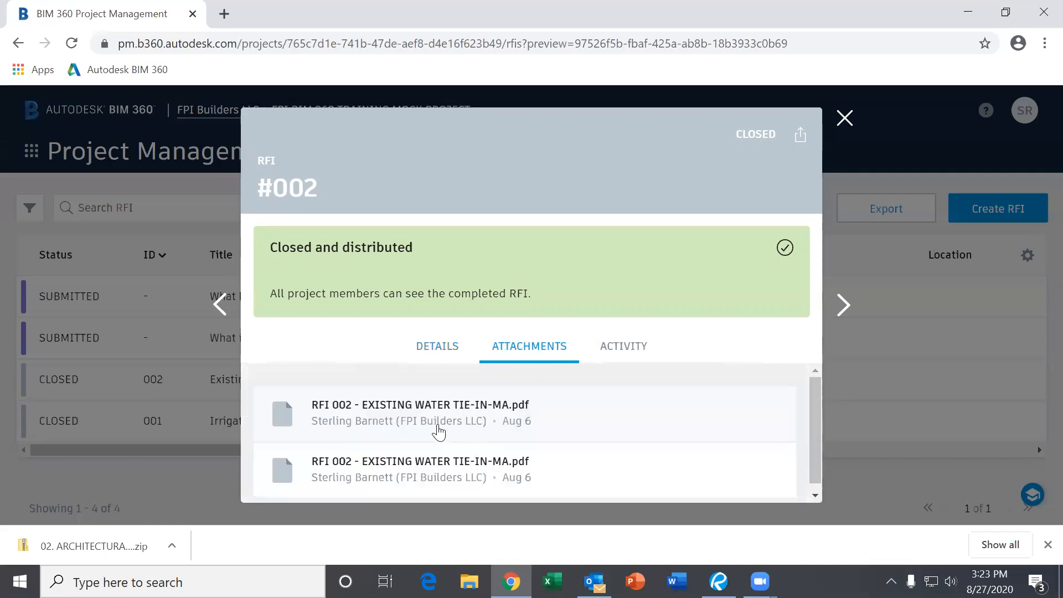
- Download the first RFI 002 - EXISTING WATER TIE-IN-MA.pdf attachment and open it in a new tab
{"action": "left_click", "coordinate": [401, 424]}
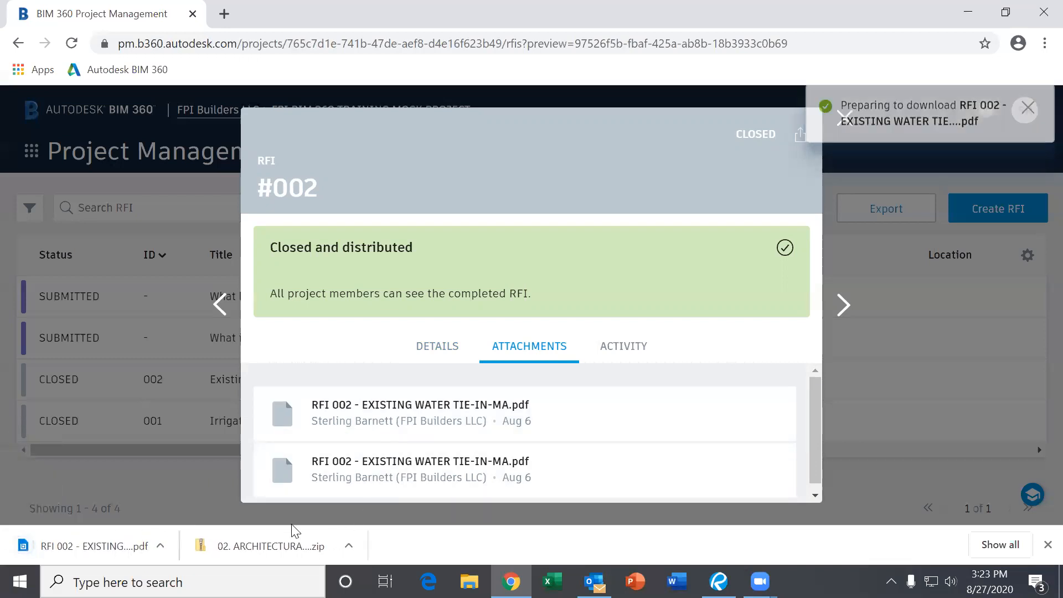
{"action": "left_click", "coordinate": [173, 545]}
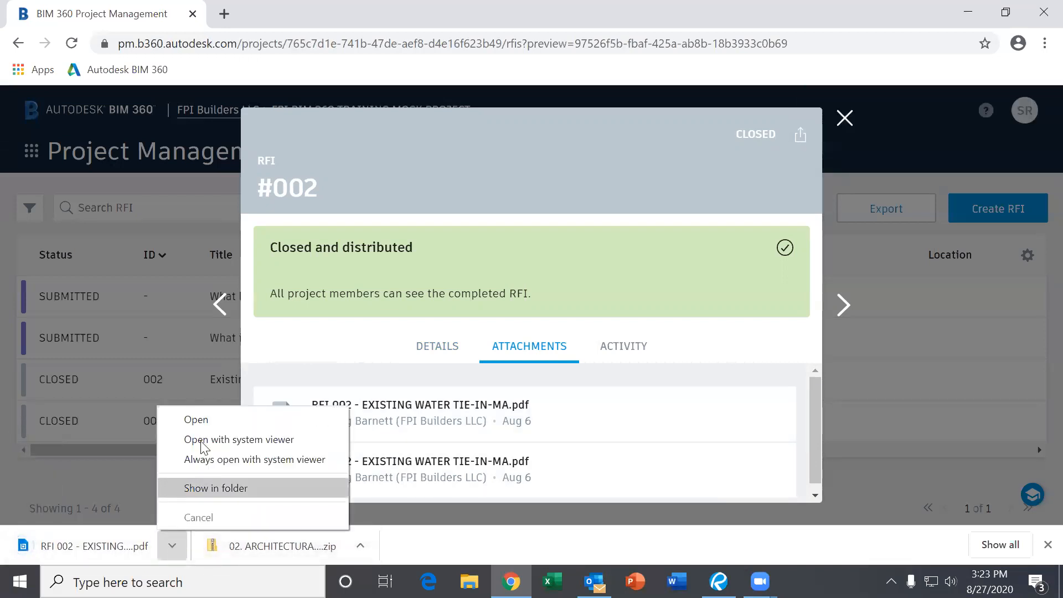
{"action": "left_click", "coordinate": [207, 420]}
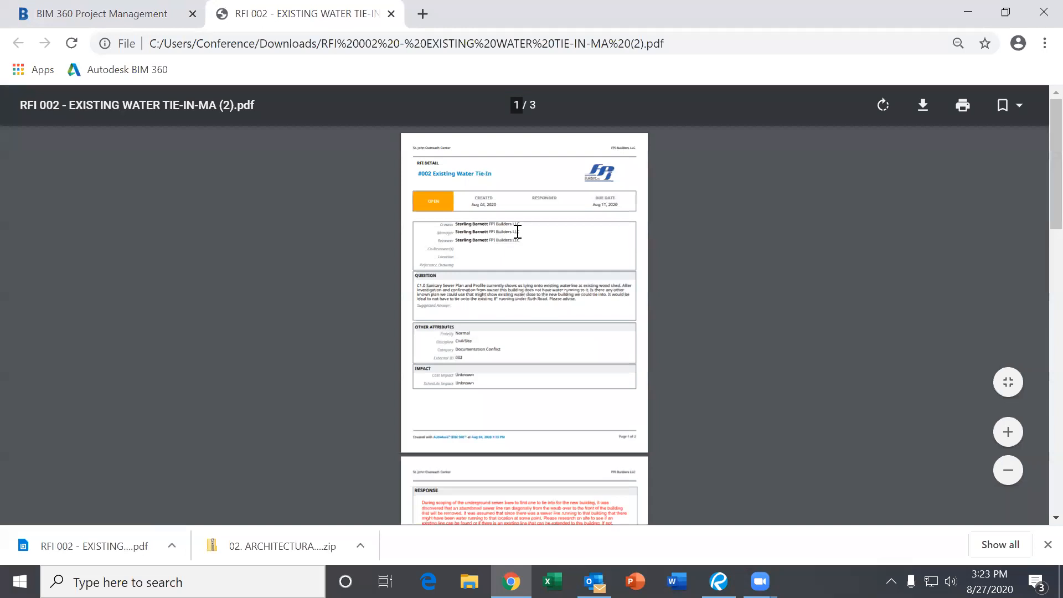
- Scroll through the RFI 002 PDF from its detail page to the site plan, then close the tab
{"action": "scroll", "coordinate": [517, 231], "scroll_direction": "up", "scroll_amount": 4, "text": "ctrl"}
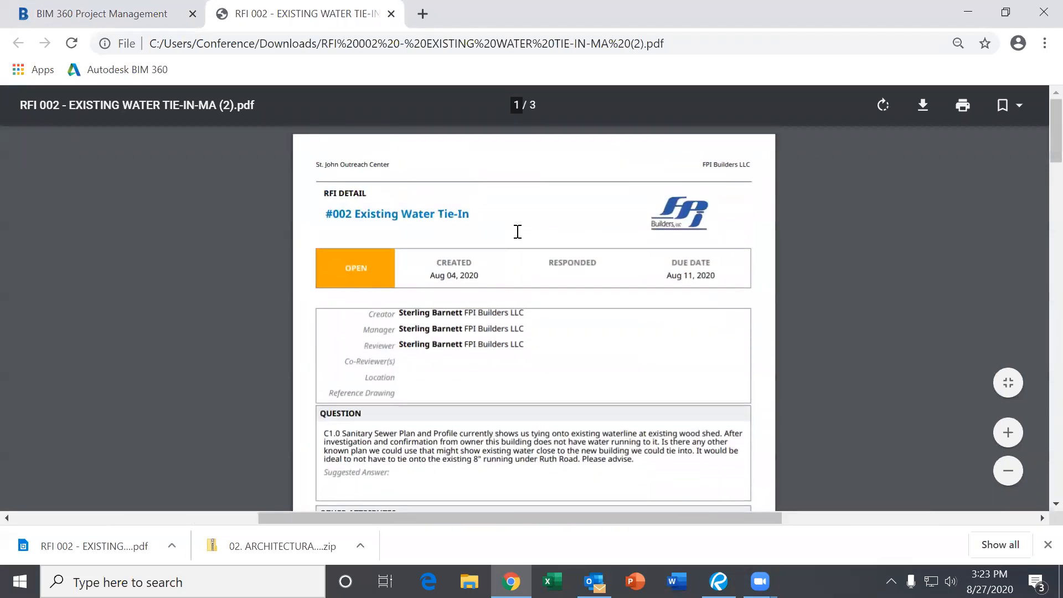
{"action": "scroll", "coordinate": [517, 232], "scroll_direction": "down", "scroll_amount": 1}
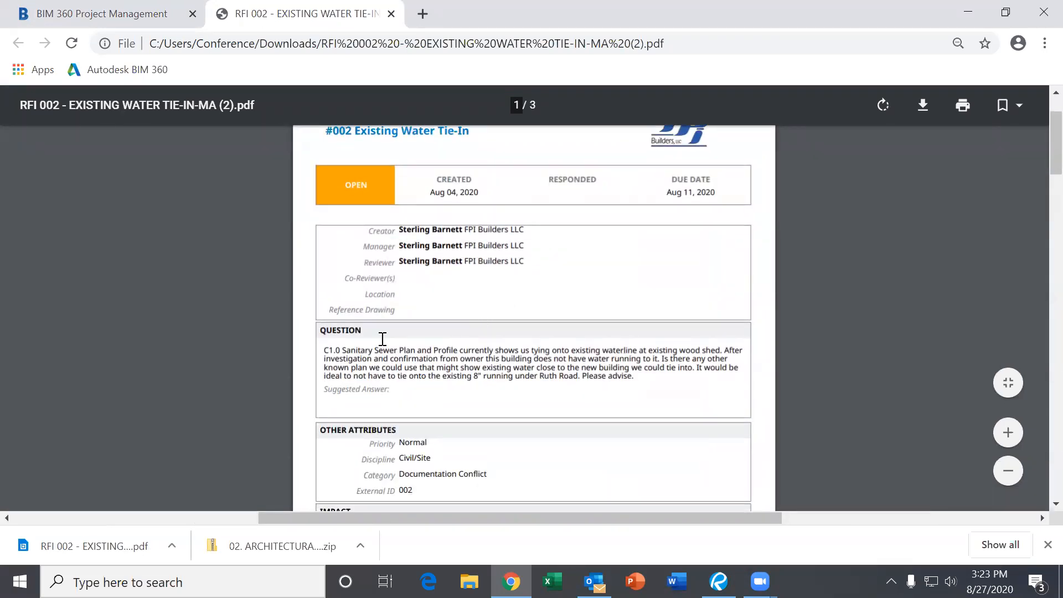
{"action": "scroll", "coordinate": [412, 246], "scroll_direction": "up", "scroll_amount": 1}
{"action": "scroll", "coordinate": [465, 236], "scroll_direction": "down", "scroll_amount": 2}
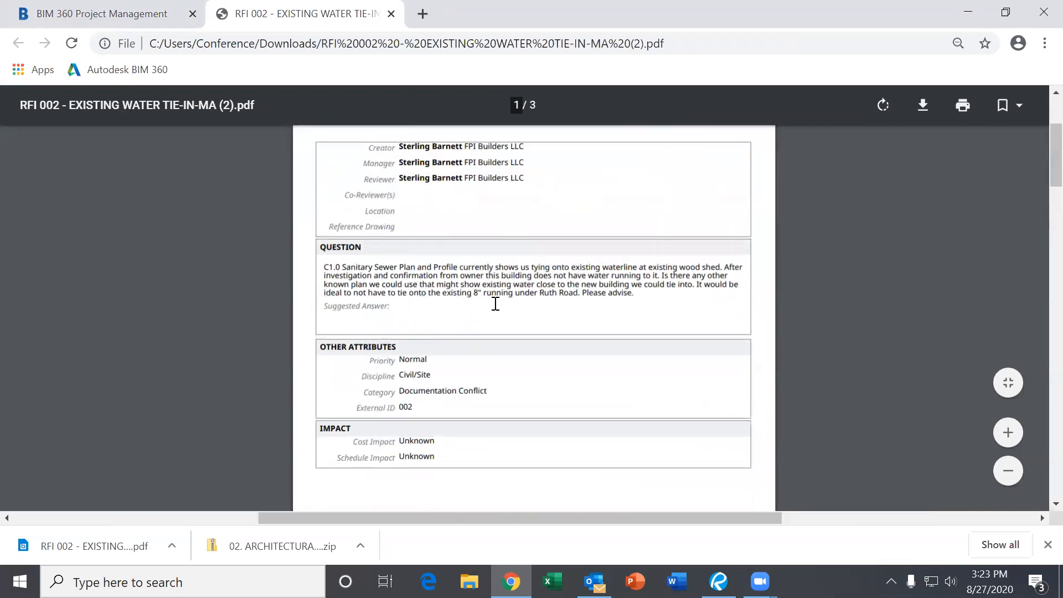
{"action": "scroll", "coordinate": [494, 303], "scroll_direction": "down", "scroll_amount": 4}
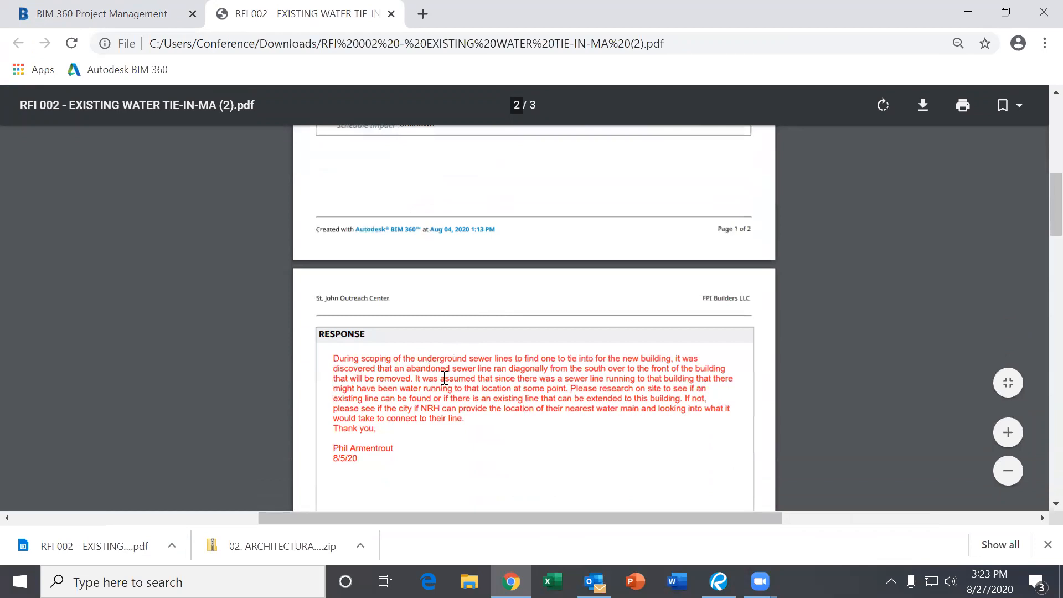
{"action": "scroll", "coordinate": [496, 372], "scroll_direction": "down", "scroll_amount": 10}
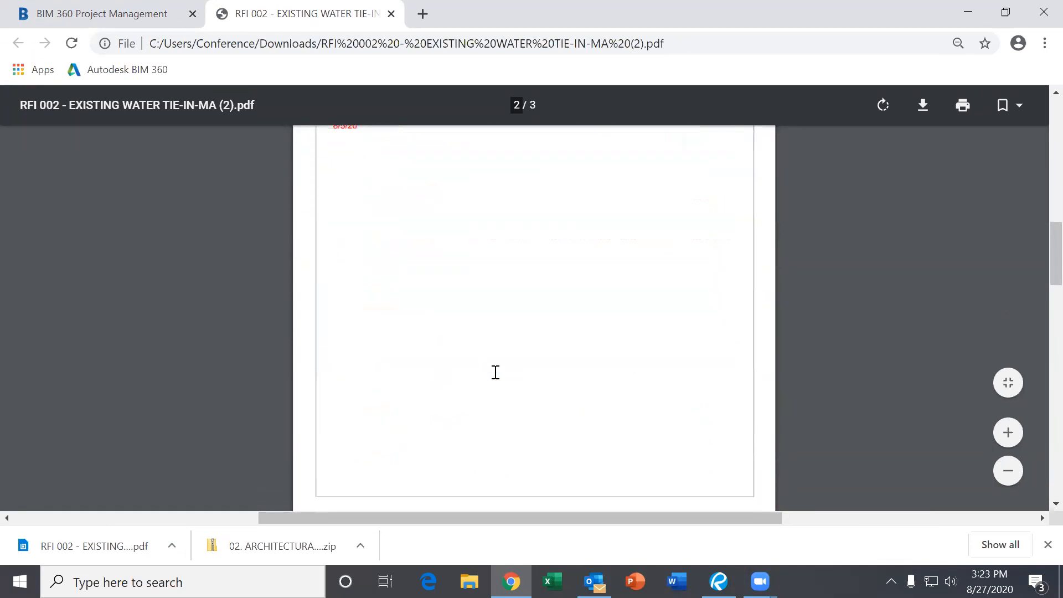
{"action": "scroll", "coordinate": [496, 372], "scroll_direction": "down", "scroll_amount": 1, "text": "ctrl"}
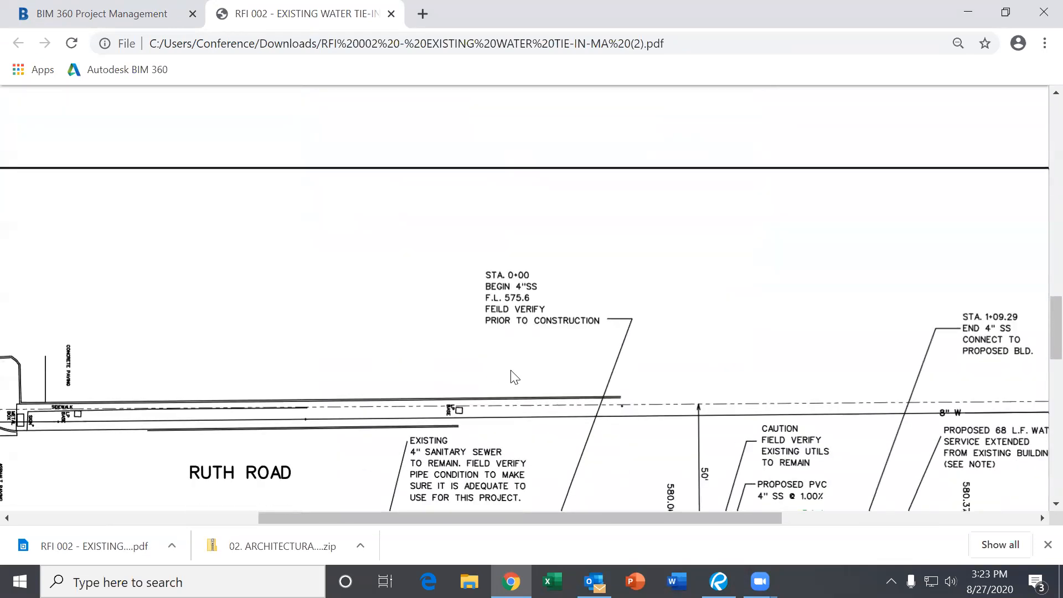
{"action": "scroll", "coordinate": [512, 366], "scroll_direction": "down", "scroll_amount": 3, "text": "ctrl"}
{"action": "scroll", "coordinate": [512, 367], "scroll_direction": "down", "scroll_amount": 3}
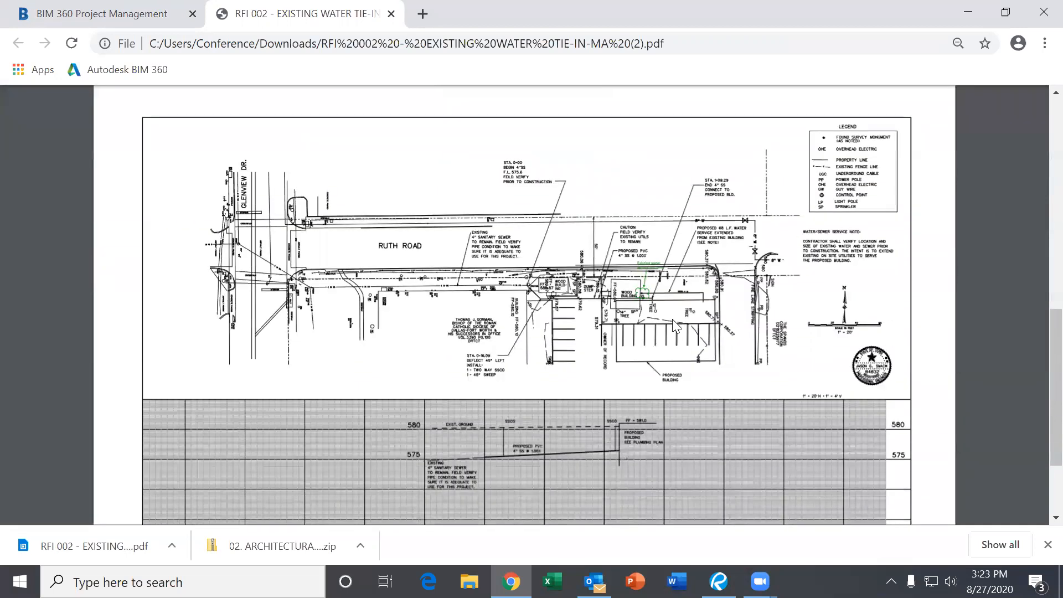
{"action": "scroll", "coordinate": [528, 273], "scroll_direction": "down", "scroll_amount": 1}
{"action": "scroll", "coordinate": [527, 272], "scroll_direction": "up", "scroll_amount": 3}
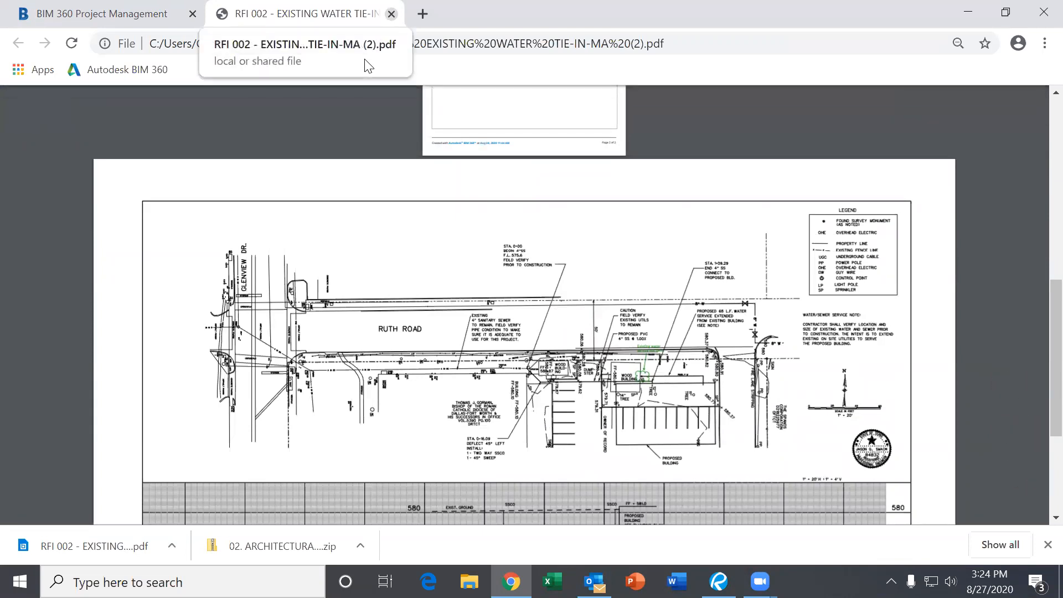
{"action": "key", "text": "ctrl+w"}
{"action": "scroll", "coordinate": [662, 433], "scroll_direction": "down", "scroll_amount": 1}
{"action": "scroll", "coordinate": [664, 432], "scroll_direction": "up", "scroll_amount": 1}
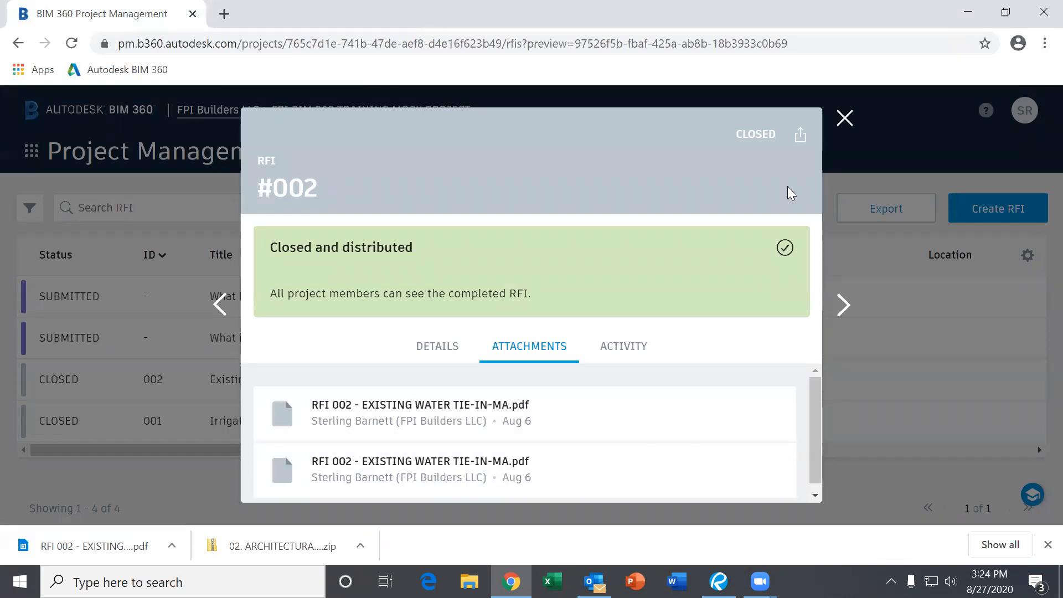
- Close the RFI #002 preview and start a new RFI
{"action": "left_click", "coordinate": [844, 118]}
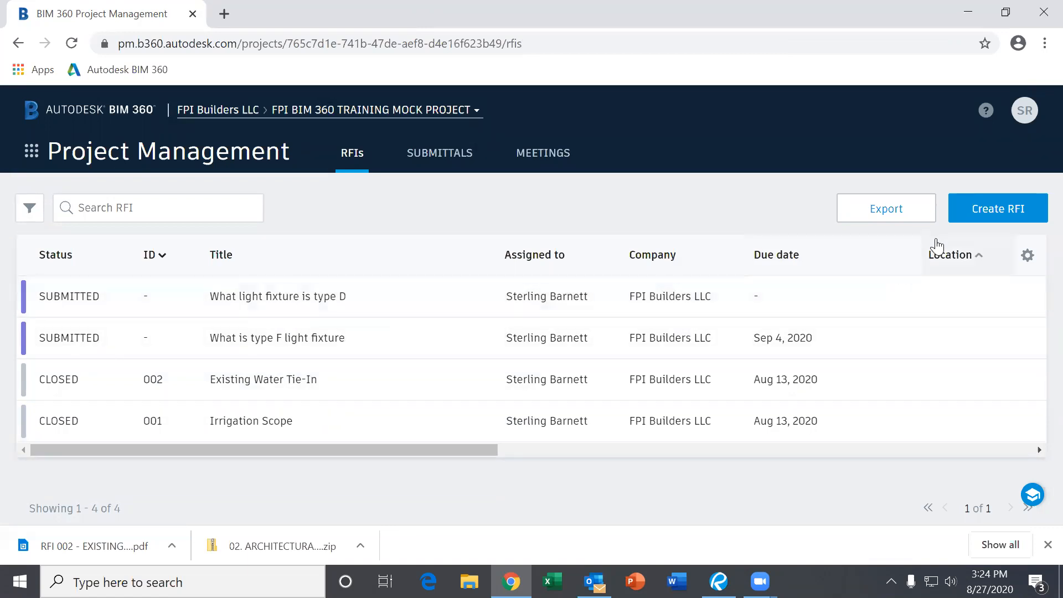
{"action": "left_click", "coordinate": [1004, 213]}
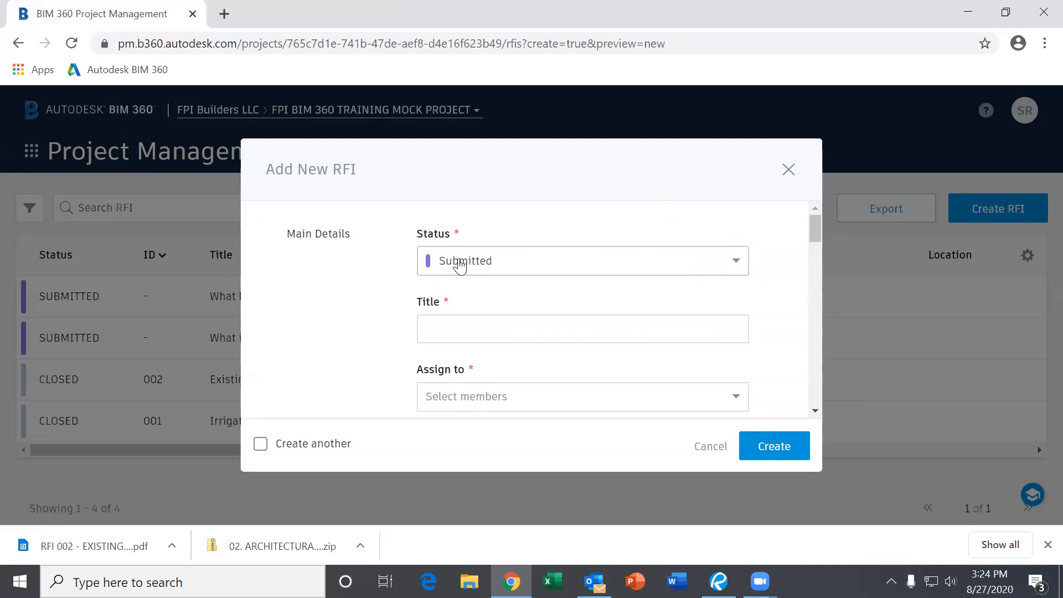
- Begin the new RFI's title and assign it to the listed project member
{"action": "scroll", "coordinate": [617, 332], "scroll_direction": "down", "scroll_amount": 1}
{"action": "scroll", "coordinate": [616, 328], "scroll_direction": "down", "scroll_amount": 2}
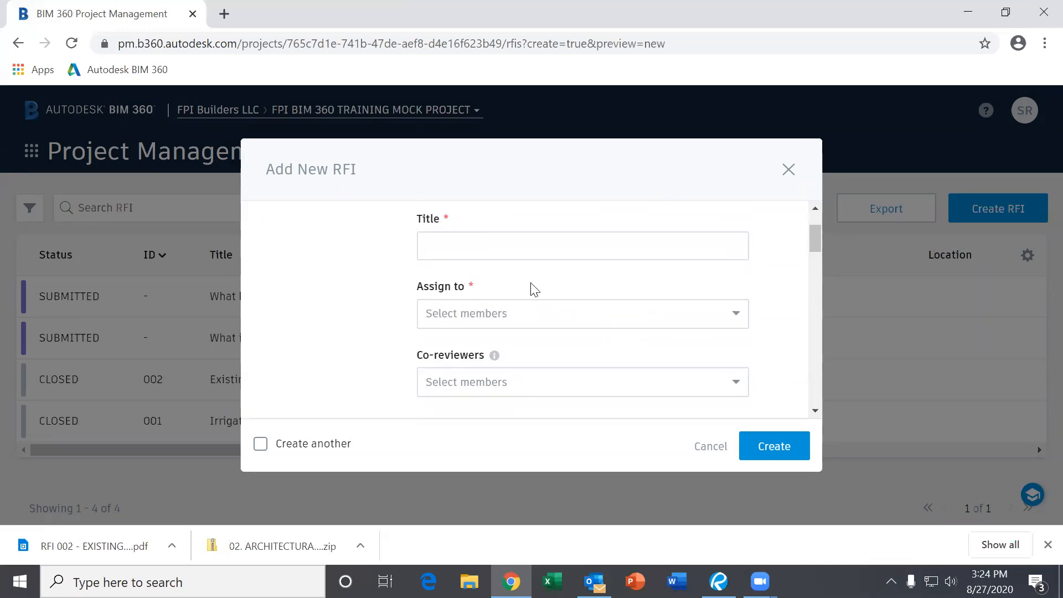
{"action": "left_click", "coordinate": [458, 247]}
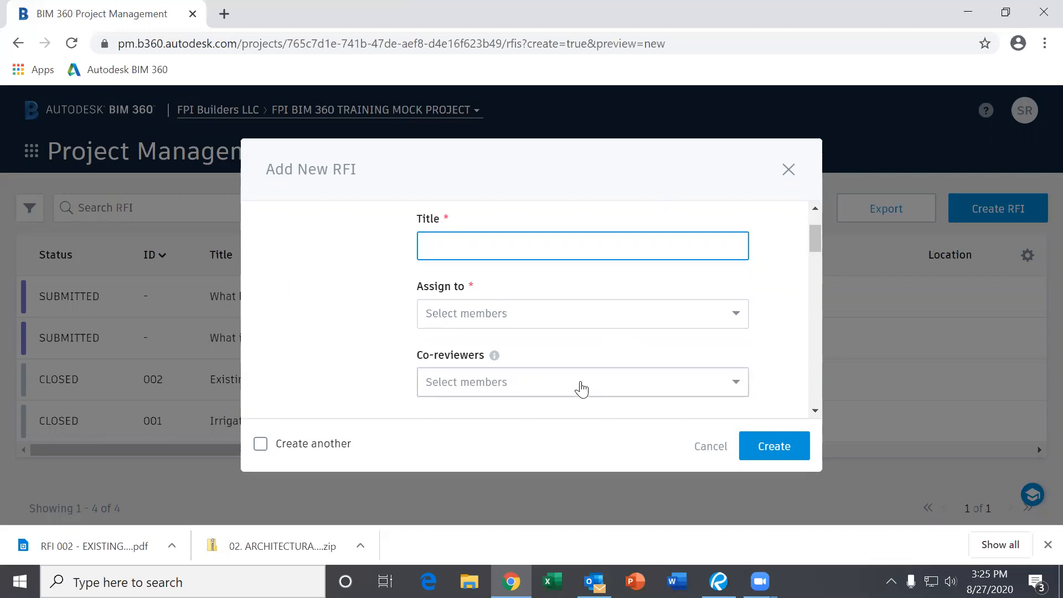
{"action": "type", "text": "What is light fixture G"}
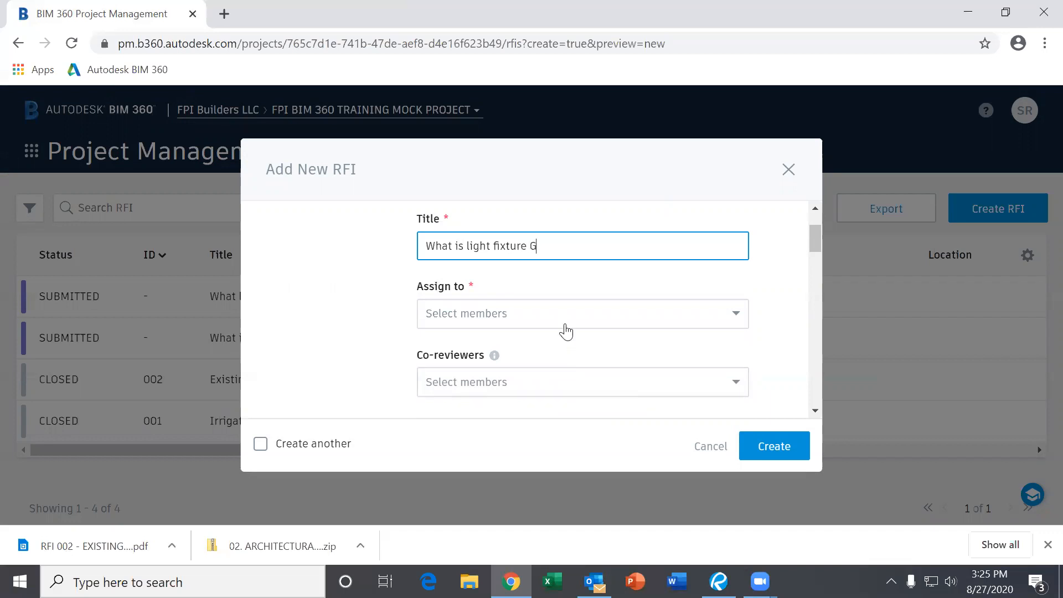
{"action": "left_click", "coordinate": [478, 313]}
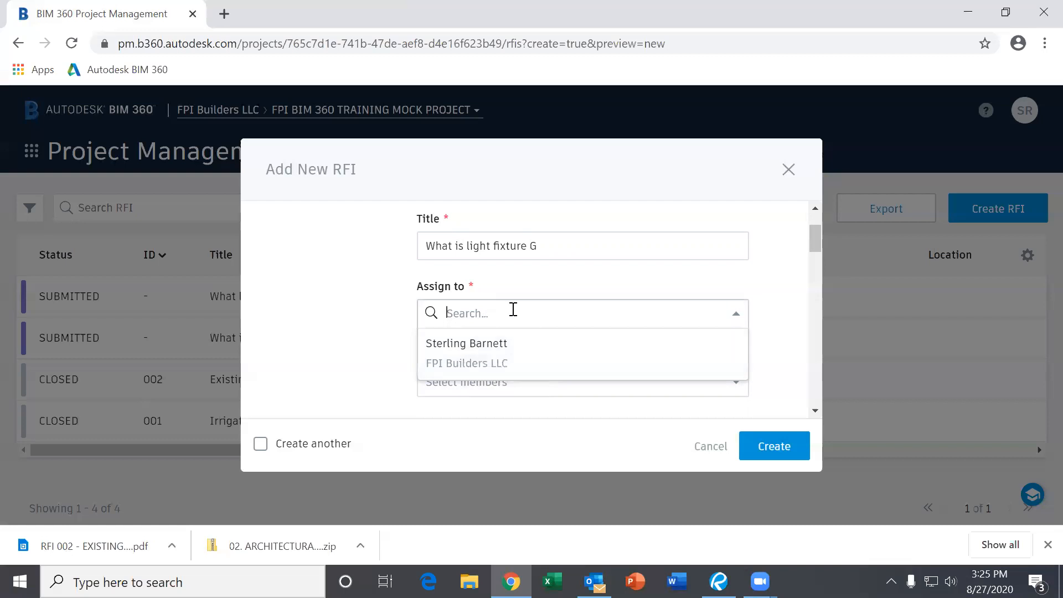
{"action": "left_click", "coordinate": [454, 356]}
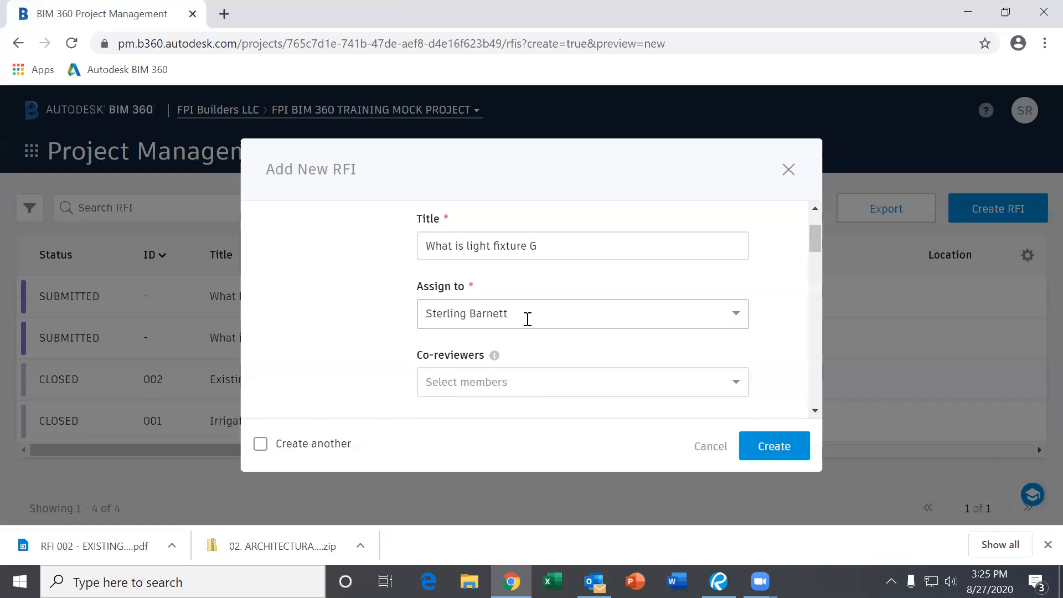
- Set the RFI's due date to September 3, 2020
{"action": "scroll", "coordinate": [516, 320], "scroll_direction": "down", "scroll_amount": 2}
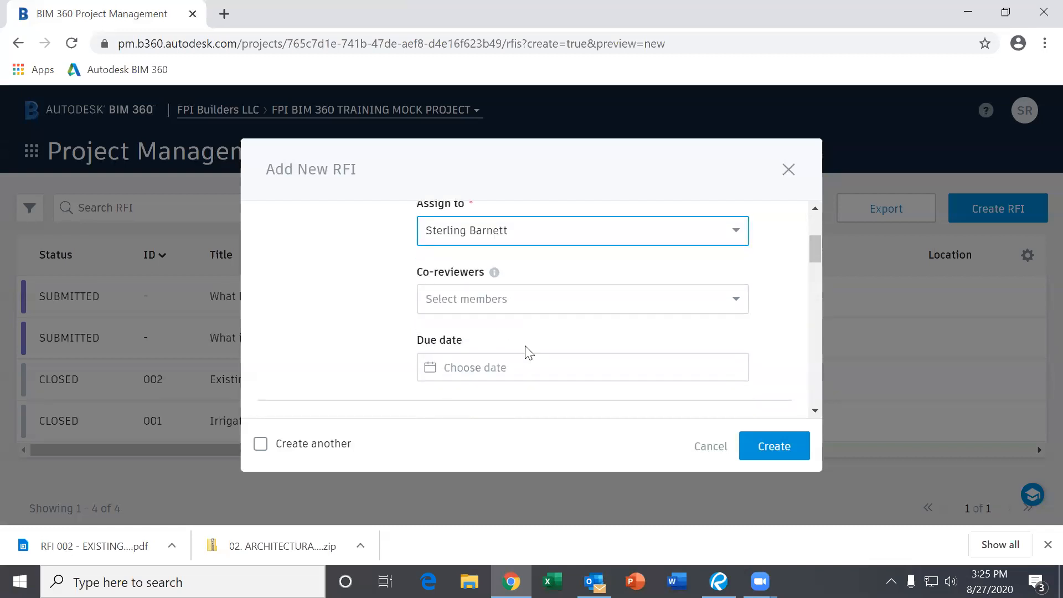
{"action": "scroll", "coordinate": [526, 351], "scroll_direction": "down", "scroll_amount": 1}
{"action": "left_click", "coordinate": [465, 285]}
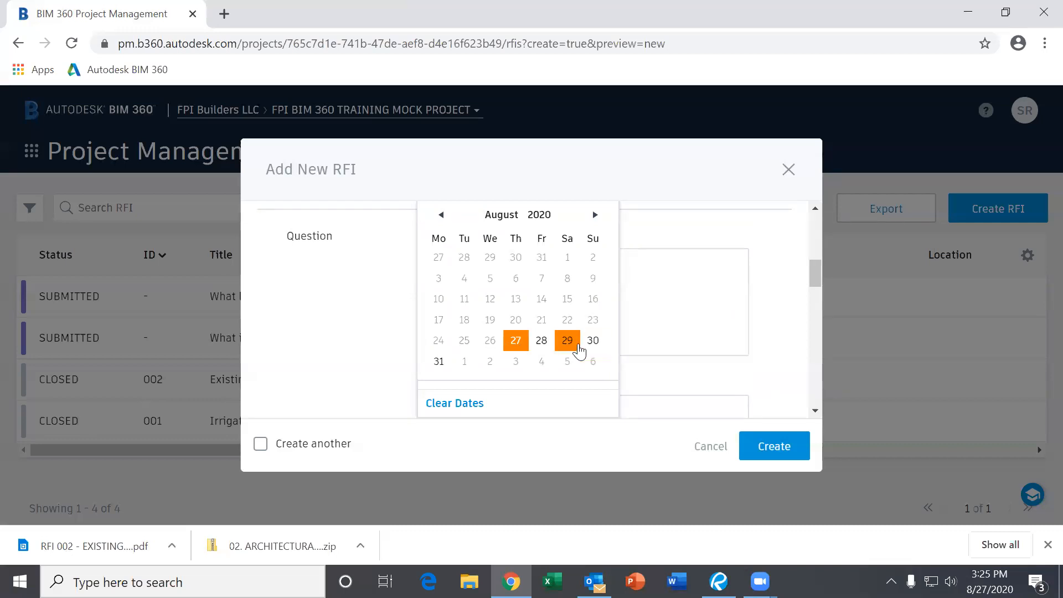
{"action": "left_click", "coordinate": [595, 214]}
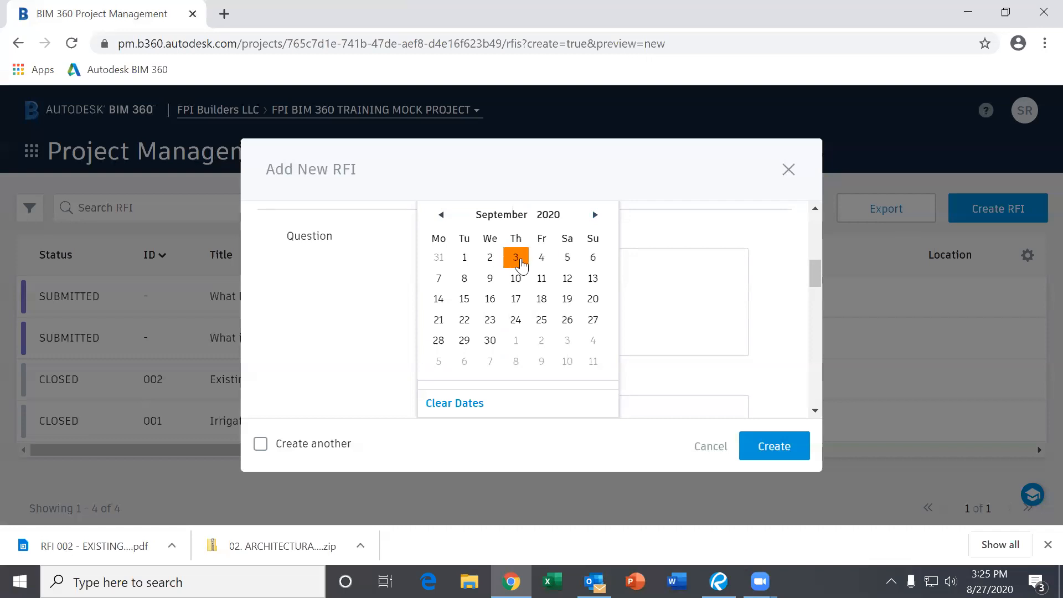
{"action": "left_click", "coordinate": [515, 258]}
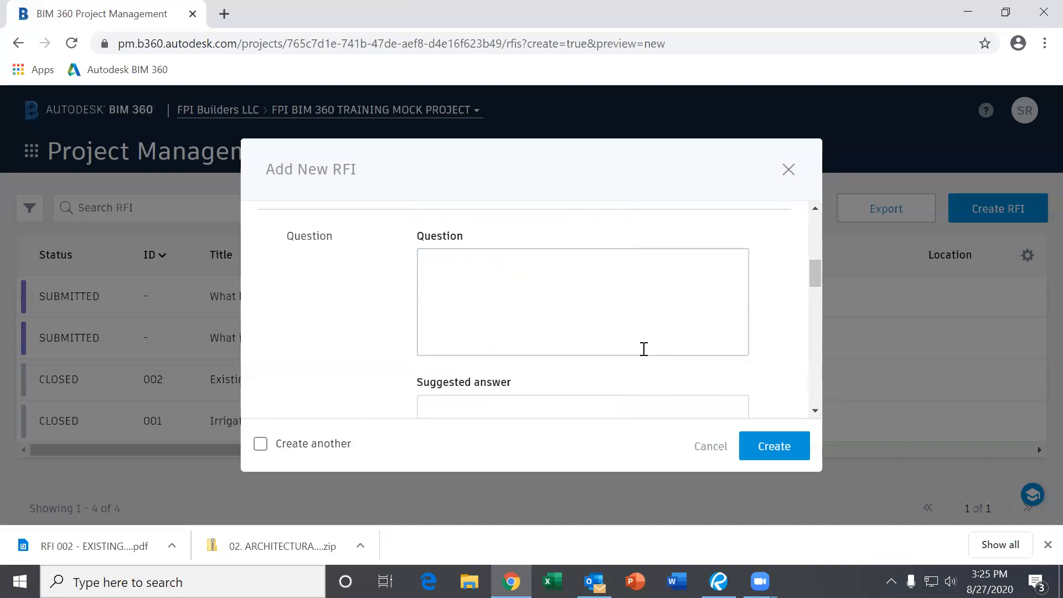
{"action": "scroll", "coordinate": [642, 348], "scroll_direction": "up", "scroll_amount": 3}
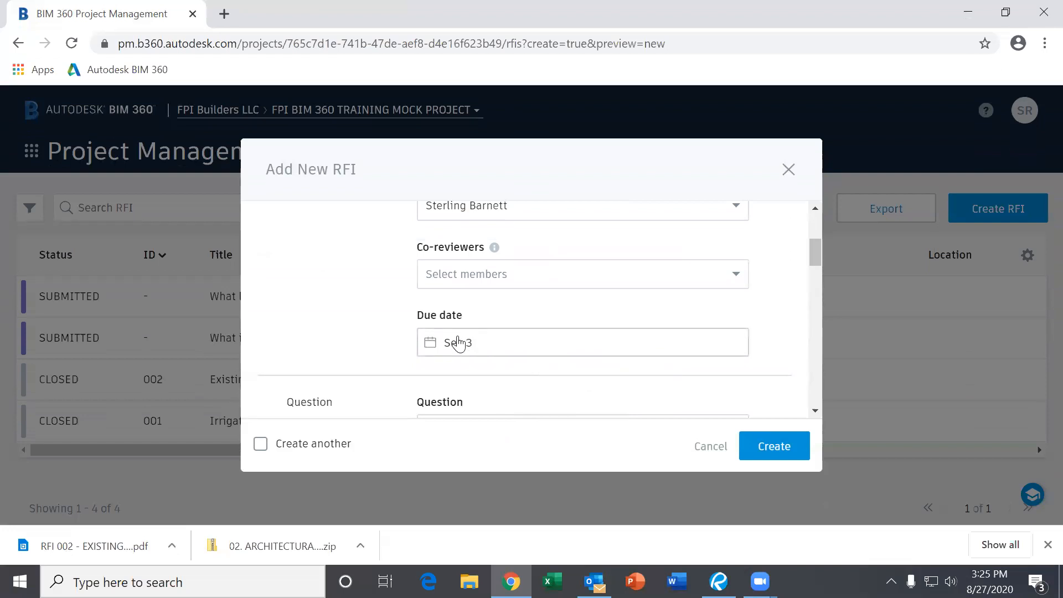
{"action": "scroll", "coordinate": [541, 346], "scroll_direction": "down", "scroll_amount": 3}
- Move into the RFI's Question field, then into the Suggested answer box
{"action": "left_click", "coordinate": [450, 278]}
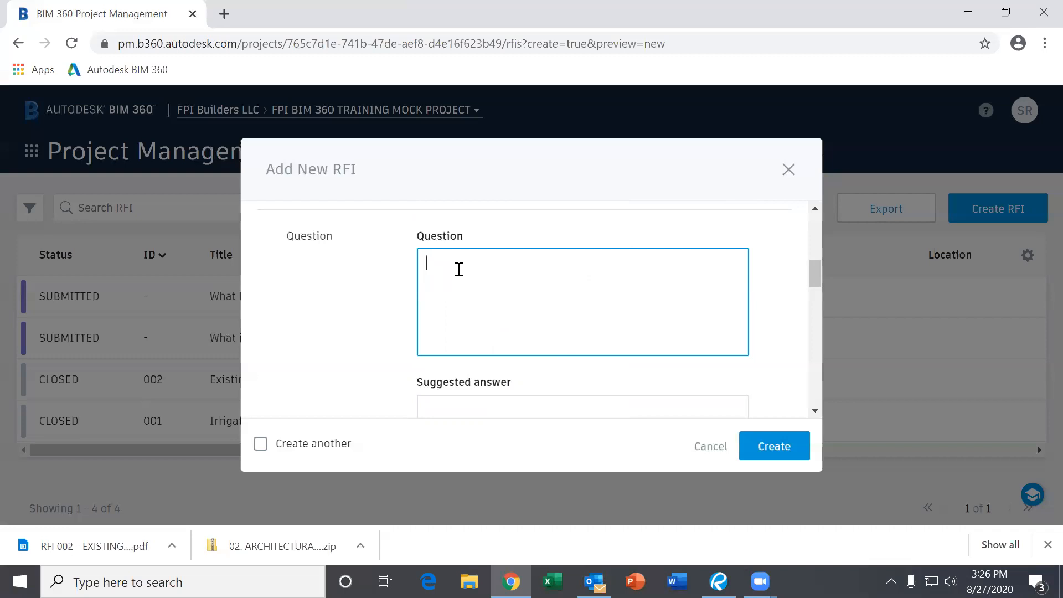
{"action": "scroll", "coordinate": [464, 267], "scroll_direction": "down", "scroll_amount": 3}
{"action": "scroll", "coordinate": [466, 268], "scroll_direction": "up", "scroll_amount": 3}
{"action": "scroll", "coordinate": [464, 291], "scroll_direction": "down", "scroll_amount": 2}
{"action": "scroll", "coordinate": [546, 290], "scroll_direction": "down", "scroll_amount": 3}
{"action": "scroll", "coordinate": [538, 287], "scroll_direction": "up", "scroll_amount": 2}
{"action": "scroll", "coordinate": [534, 289], "scroll_direction": "up", "scroll_amount": 2}
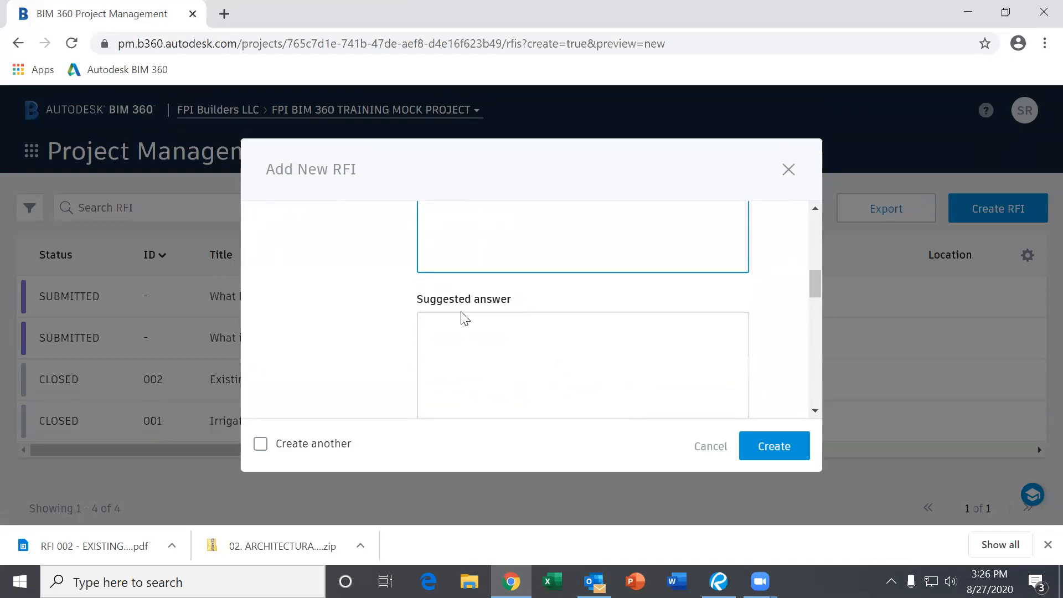
{"action": "left_click", "coordinate": [485, 327]}
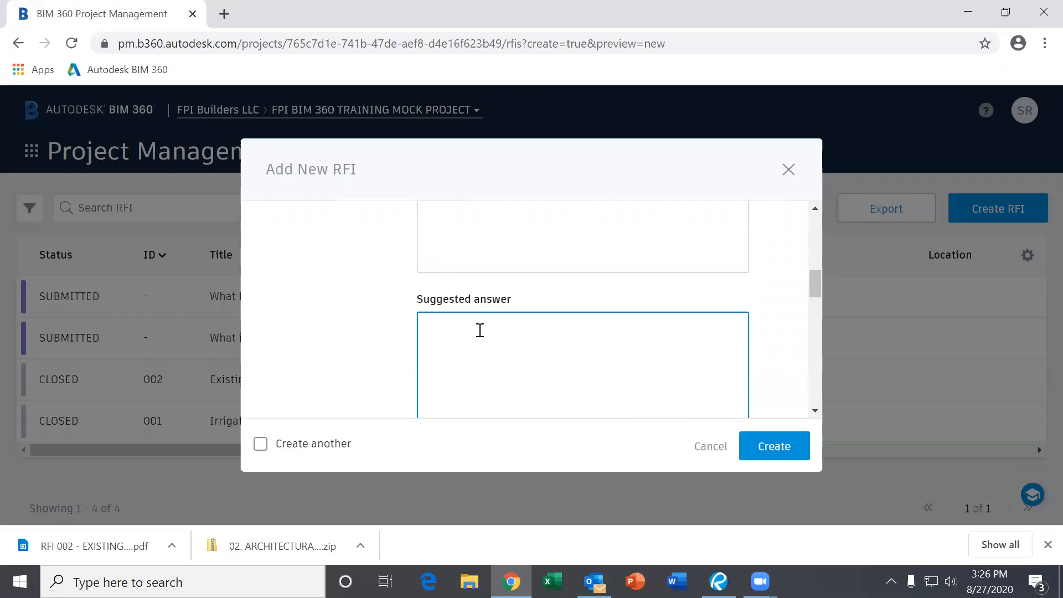
- Scroll down to the Attachments section and bring up the Select a document picker
{"action": "scroll", "coordinate": [480, 330], "scroll_direction": "down", "scroll_amount": 2}
{"action": "scroll", "coordinate": [477, 335], "scroll_direction": "up", "scroll_amount": 1}
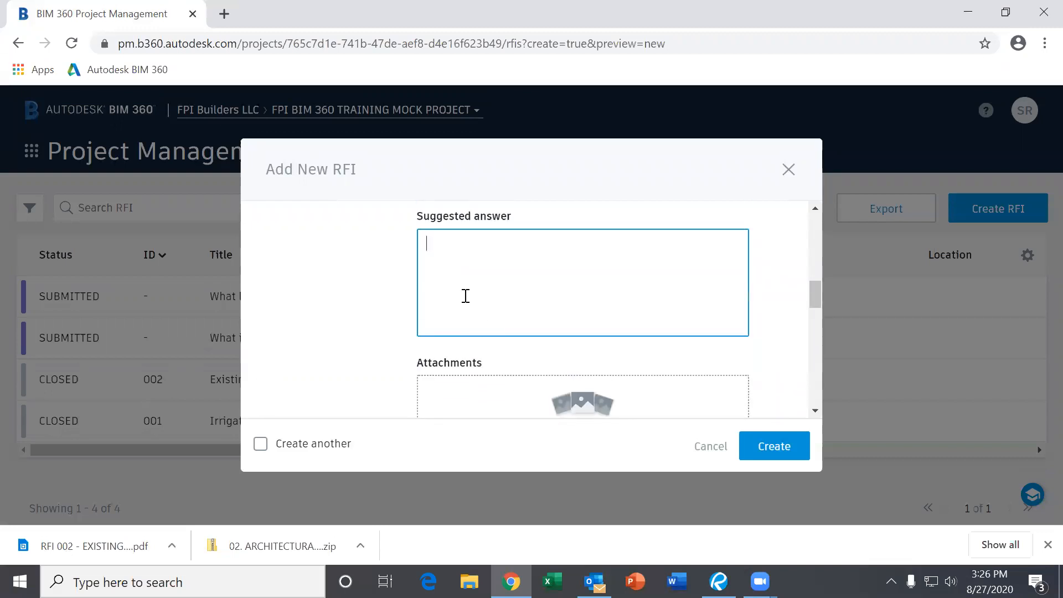
{"action": "scroll", "coordinate": [504, 304], "scroll_direction": "down", "scroll_amount": 2}
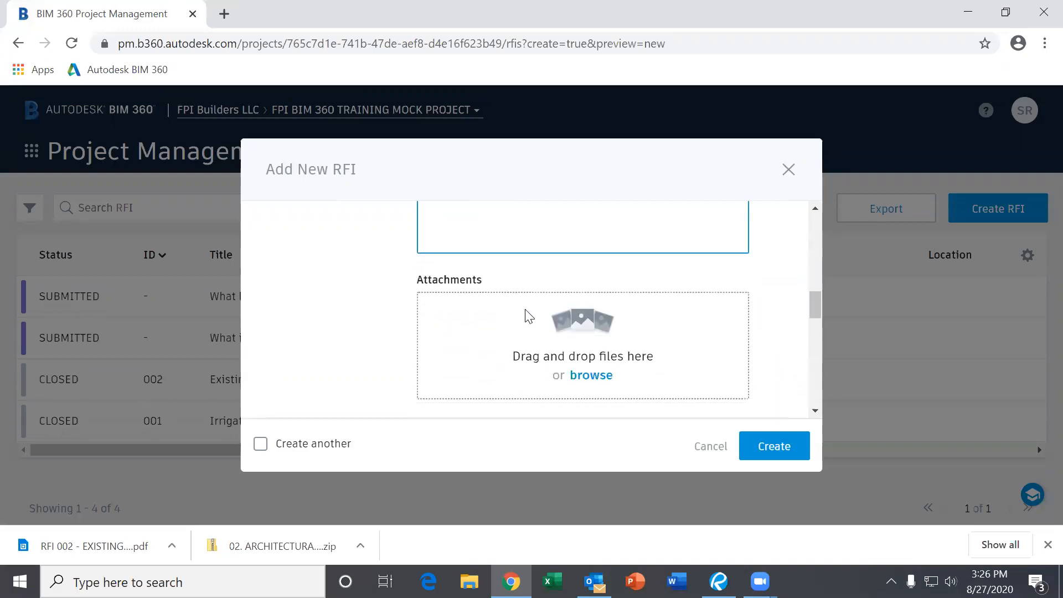
{"action": "scroll", "coordinate": [515, 323], "scroll_direction": "down", "scroll_amount": 2}
{"action": "scroll", "coordinate": [496, 317], "scroll_direction": "up", "scroll_amount": 2}
{"action": "left_click", "coordinate": [590, 376]}
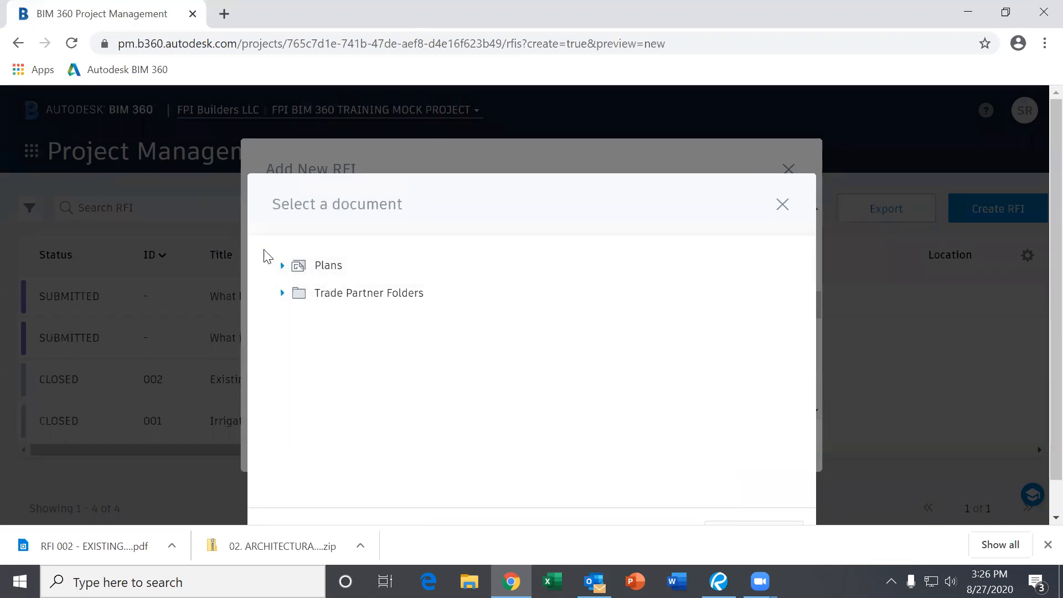
- Attach sheet A1.2 from Plans > Pathway Church > 02. ARCHITECTURAL to the new RFI
{"action": "left_click", "coordinate": [282, 267]}
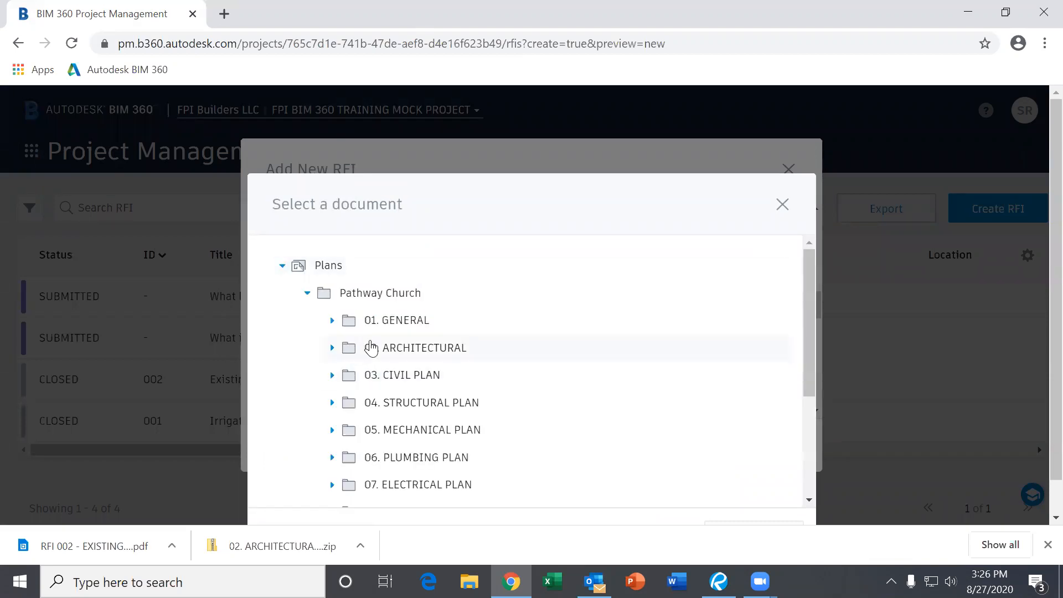
{"action": "left_click", "coordinate": [332, 348]}
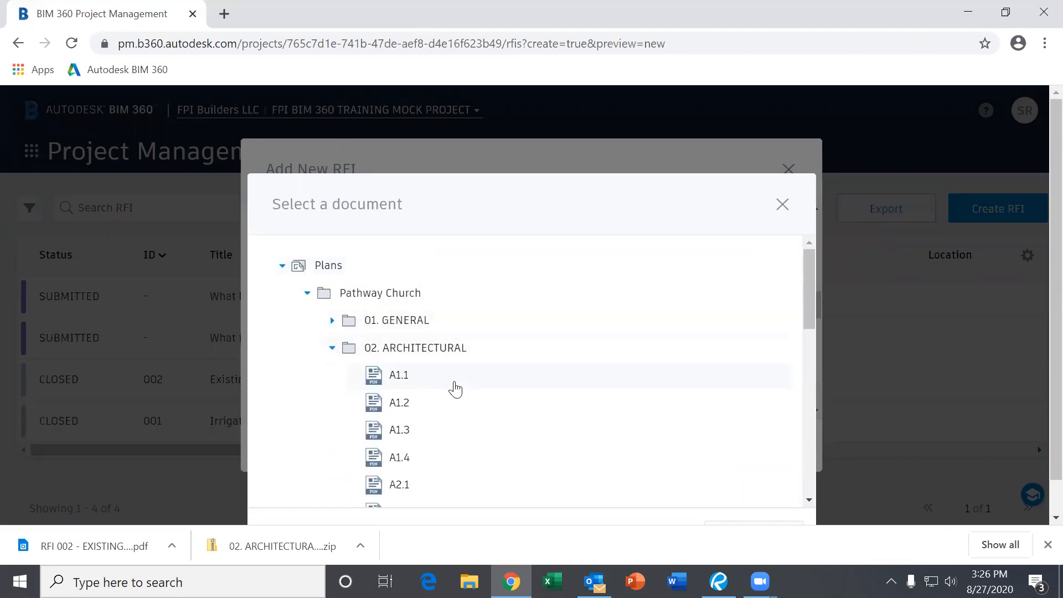
{"action": "scroll", "coordinate": [434, 426], "scroll_direction": "down", "scroll_amount": 2}
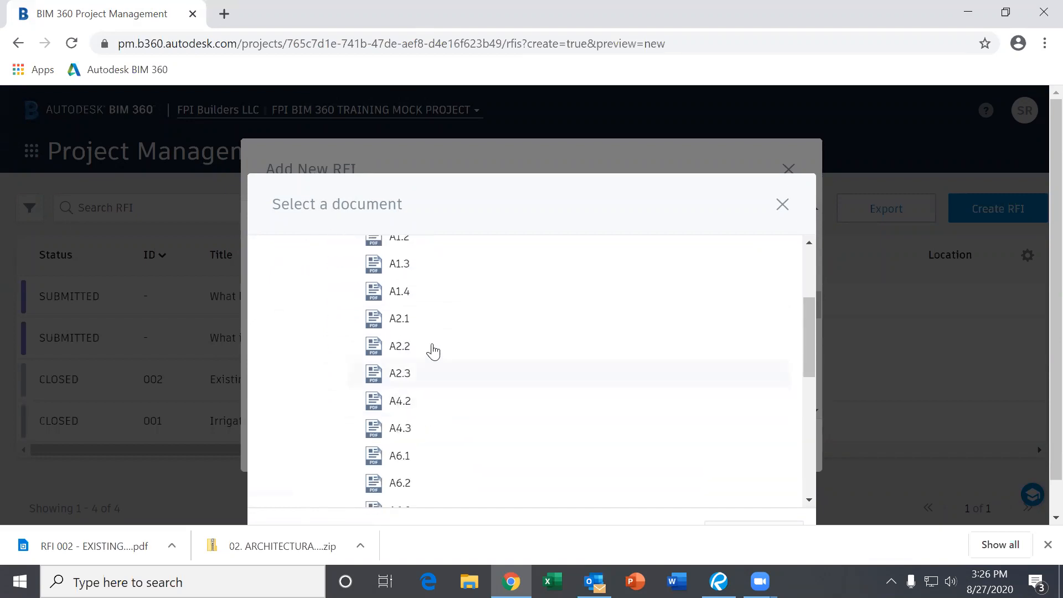
{"action": "scroll", "coordinate": [423, 299], "scroll_direction": "up", "scroll_amount": 1}
{"action": "left_click", "coordinate": [410, 321]}
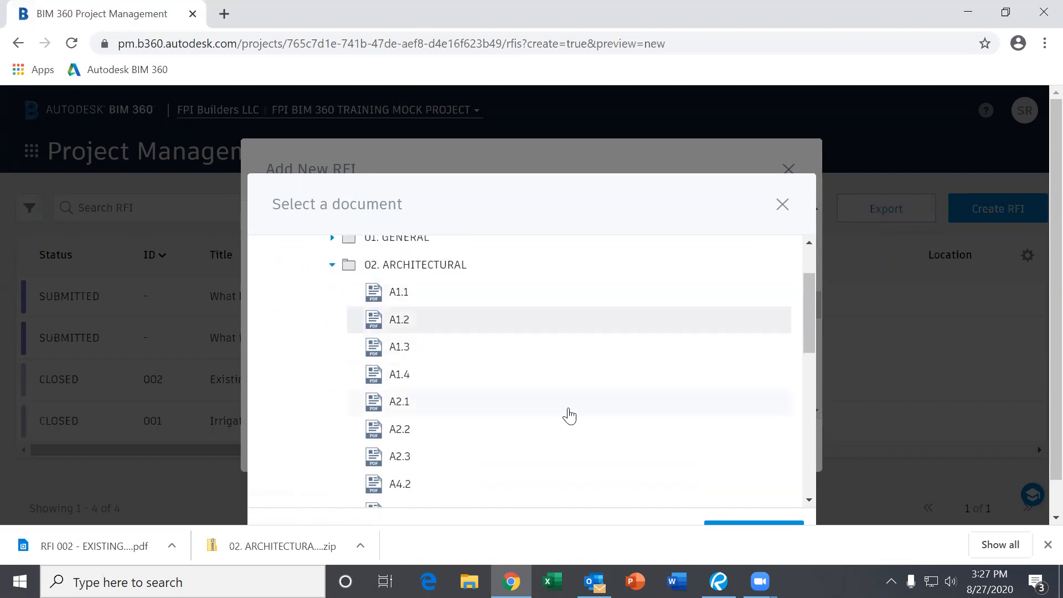
{"action": "scroll", "coordinate": [648, 385], "scroll_direction": "down", "scroll_amount": 2}
{"action": "scroll", "coordinate": [653, 386], "scroll_direction": "down", "scroll_amount": 2}
{"action": "scroll", "coordinate": [859, 463], "scroll_direction": "down", "scroll_amount": 1}
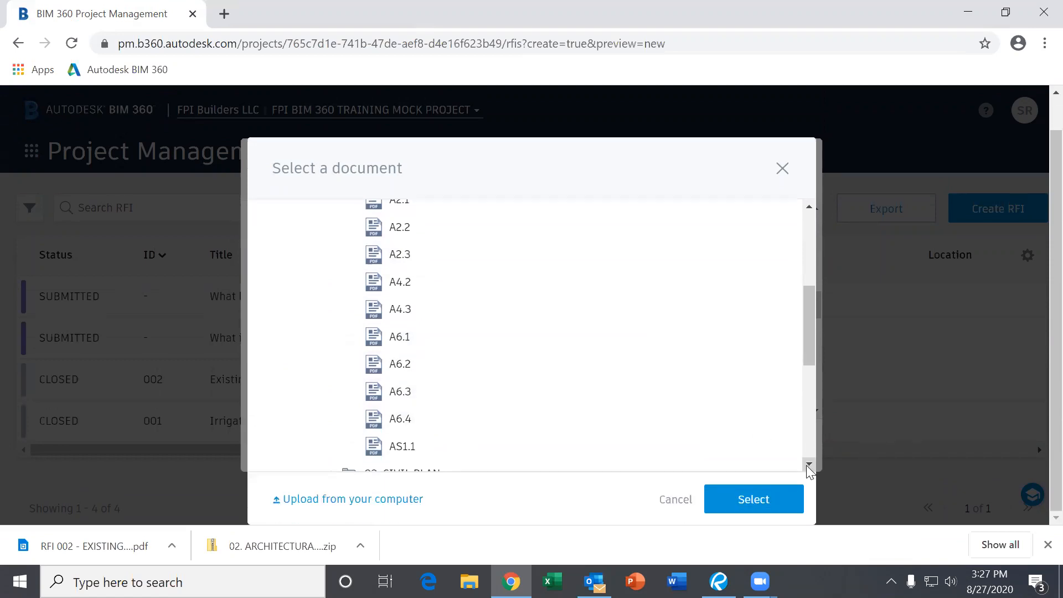
{"action": "left_click", "coordinate": [765, 506]}
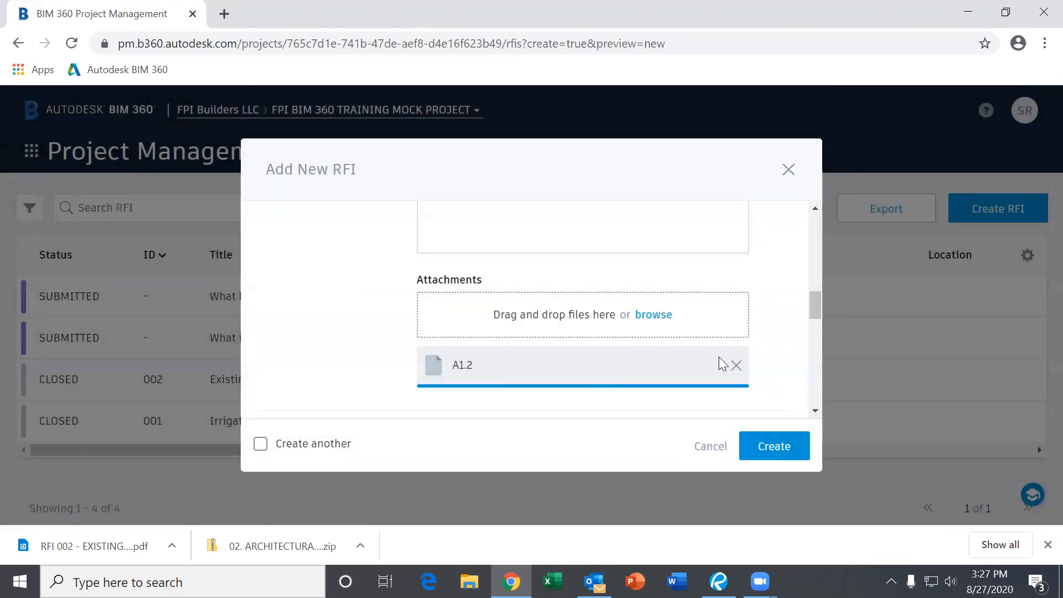
{"action": "left_click", "coordinate": [654, 314]}
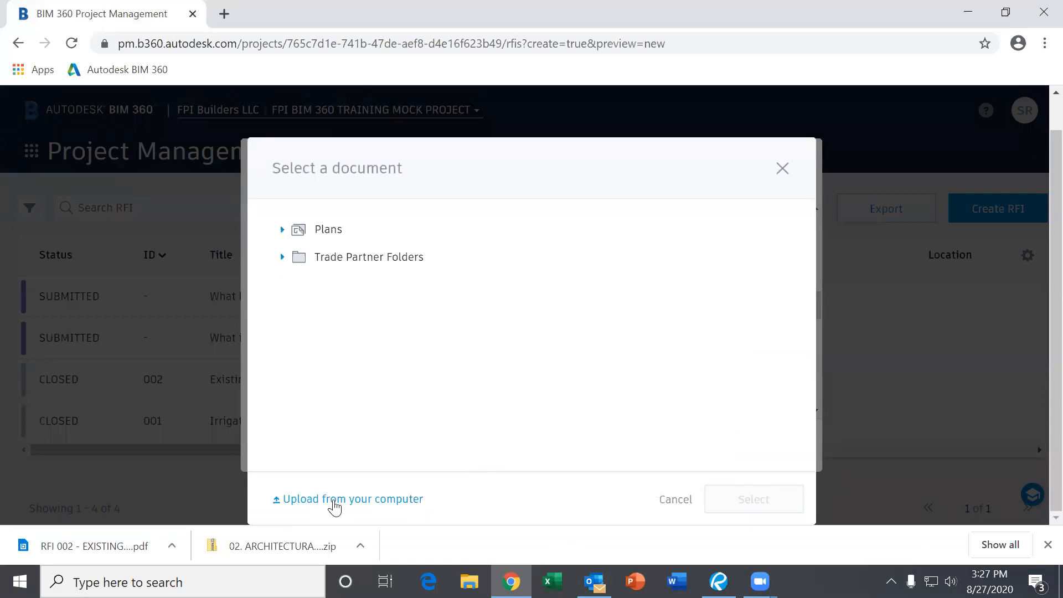
{"action": "left_click", "coordinate": [368, 503]}
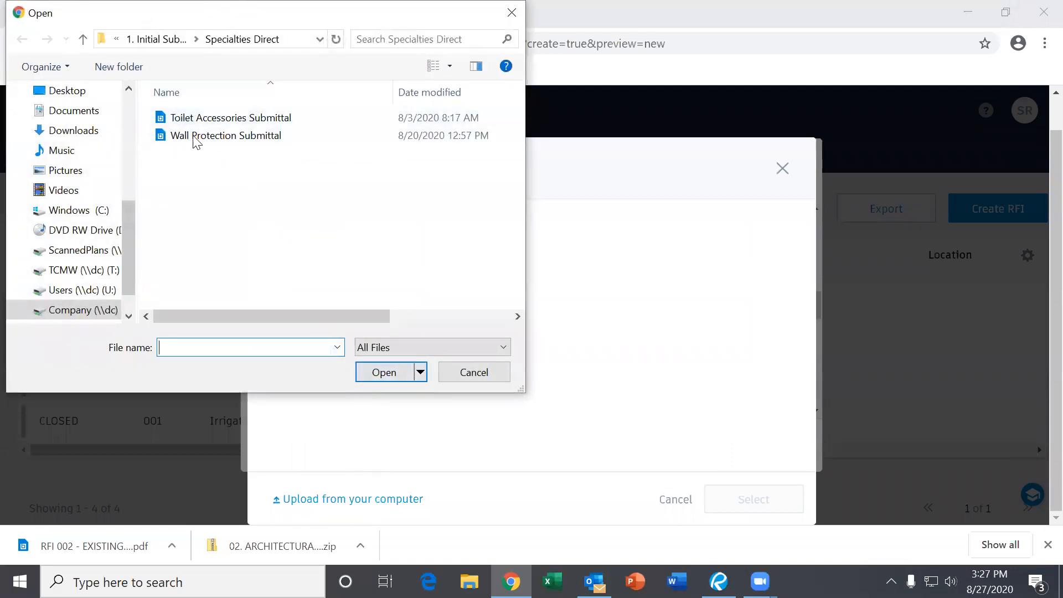
{"action": "left_click", "coordinate": [494, 378]}
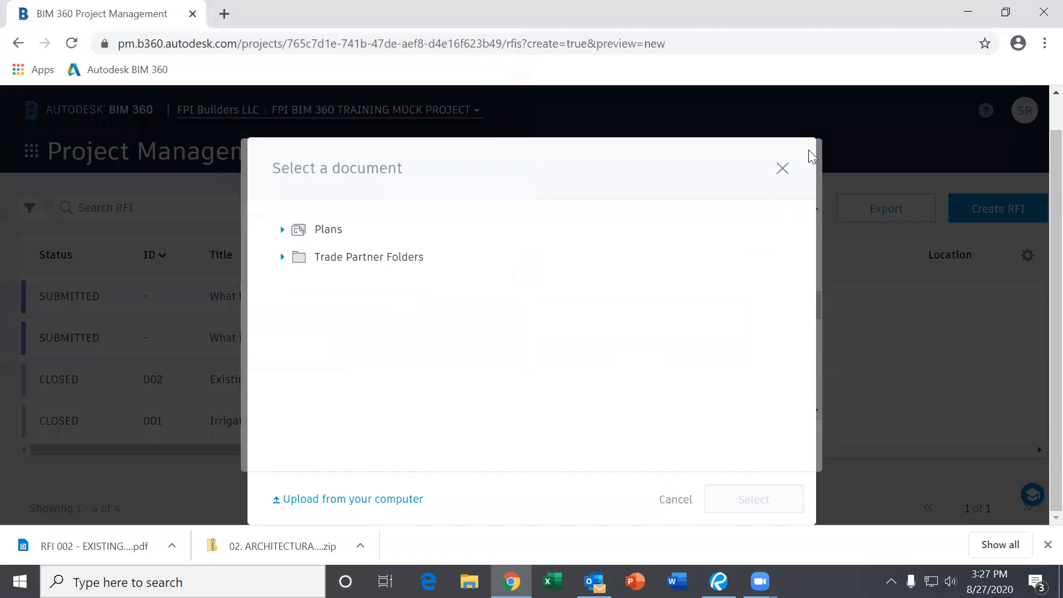
{"action": "left_click", "coordinate": [284, 231]}
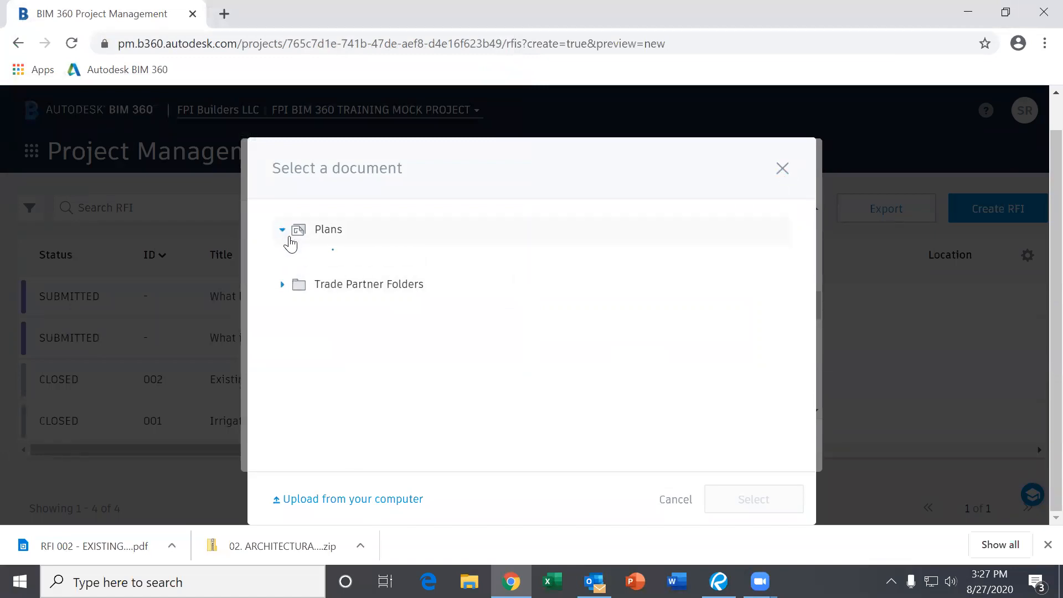
{"action": "left_click", "coordinate": [307, 258]}
{"action": "scroll", "coordinate": [444, 383], "scroll_direction": "down", "scroll_amount": 4}
{"action": "scroll", "coordinate": [429, 355], "scroll_direction": "up", "scroll_amount": 4}
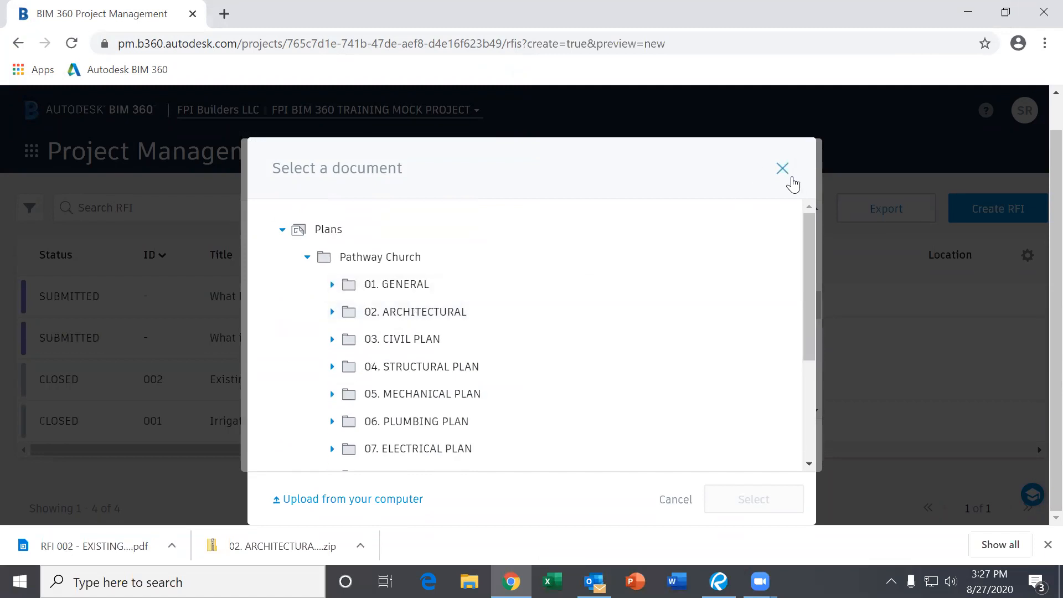
{"action": "left_click", "coordinate": [791, 181]}
{"action": "scroll", "coordinate": [672, 331], "scroll_direction": "down", "scroll_amount": 3}
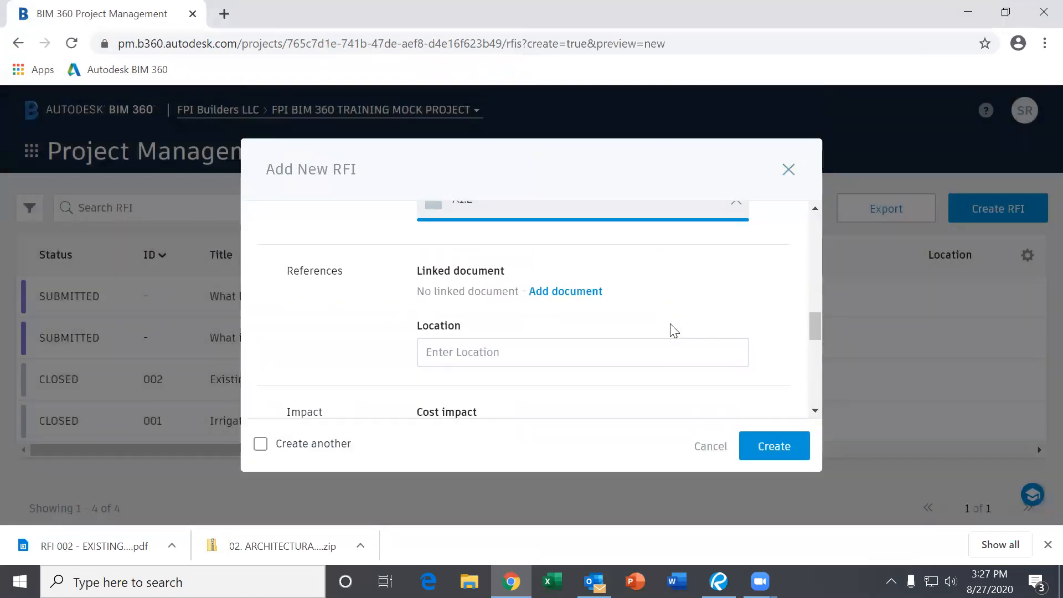
- Scroll through the 'What is light fixture G' form checking assignee, Sep 3 due date and A1.2 attachment
{"action": "scroll", "coordinate": [666, 330], "scroll_direction": "down", "scroll_amount": 2}
{"action": "scroll", "coordinate": [482, 321], "scroll_direction": "up", "scroll_amount": 2}
{"action": "scroll", "coordinate": [379, 303], "scroll_direction": "down", "scroll_amount": 4}
{"action": "scroll", "coordinate": [354, 337], "scroll_direction": "up", "scroll_amount": 3}
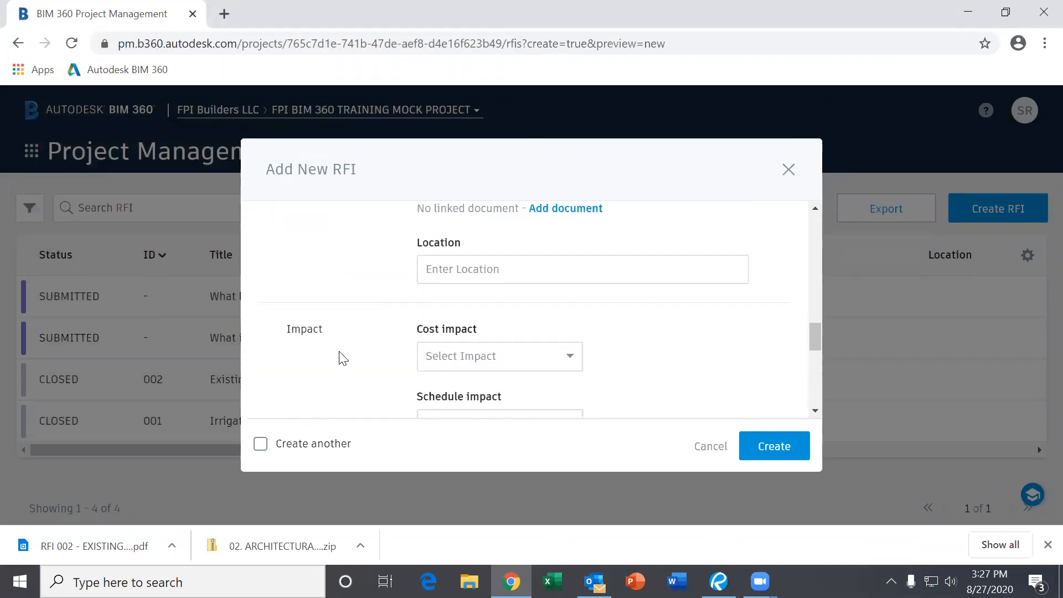
{"action": "scroll", "coordinate": [346, 345], "scroll_direction": "down", "scroll_amount": 3}
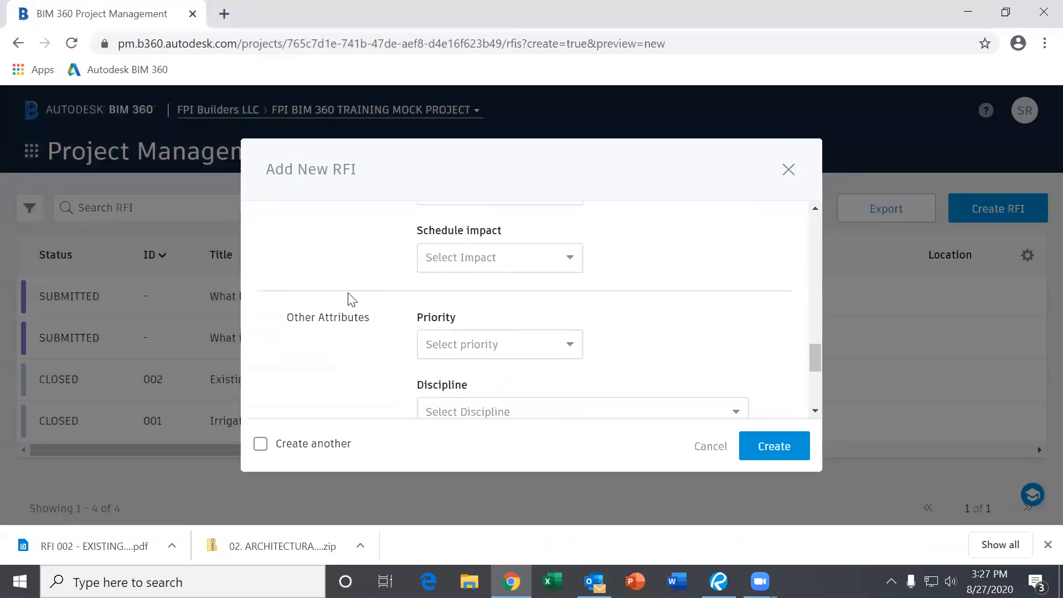
{"action": "scroll", "coordinate": [340, 307], "scroll_direction": "up", "scroll_amount": 2}
{"action": "scroll", "coordinate": [371, 319], "scroll_direction": "down", "scroll_amount": 2}
{"action": "scroll", "coordinate": [339, 332], "scroll_direction": "down", "scroll_amount": 2}
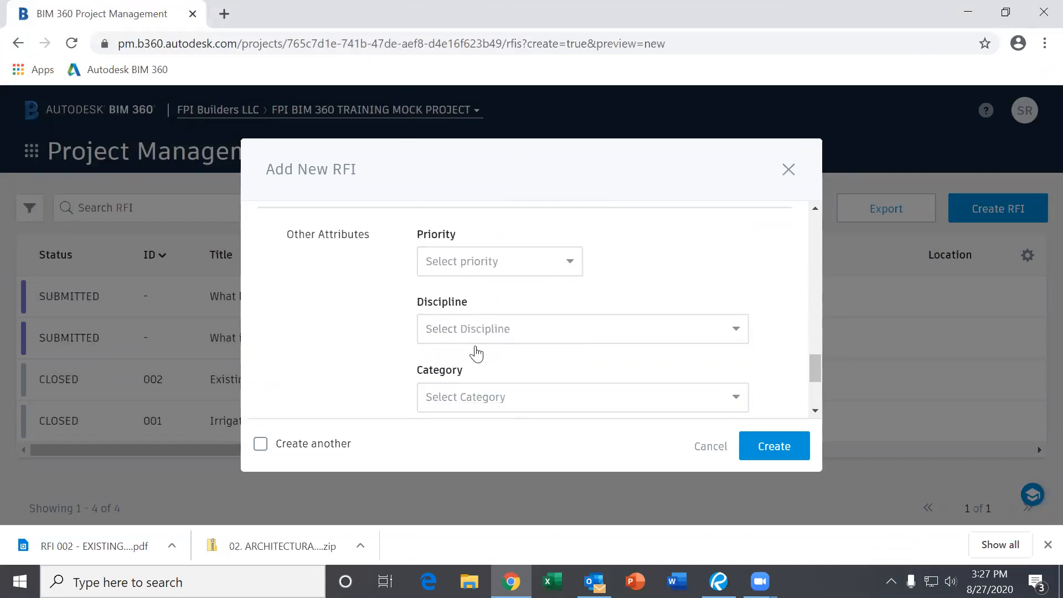
{"action": "scroll", "coordinate": [343, 339], "scroll_direction": "down", "scroll_amount": 3}
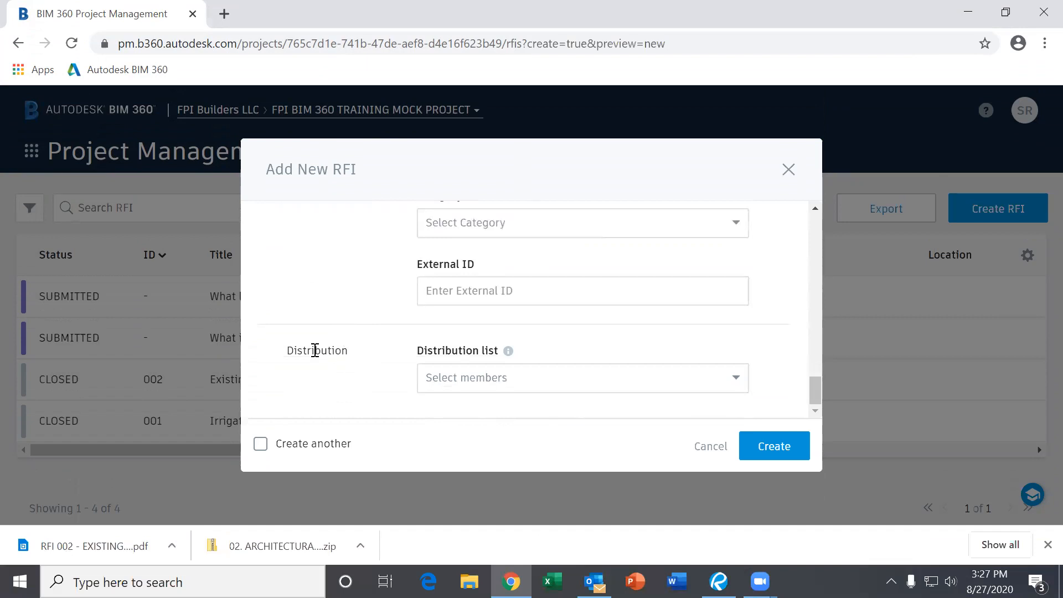
{"action": "scroll", "coordinate": [390, 364], "scroll_direction": "up", "scroll_amount": 8}
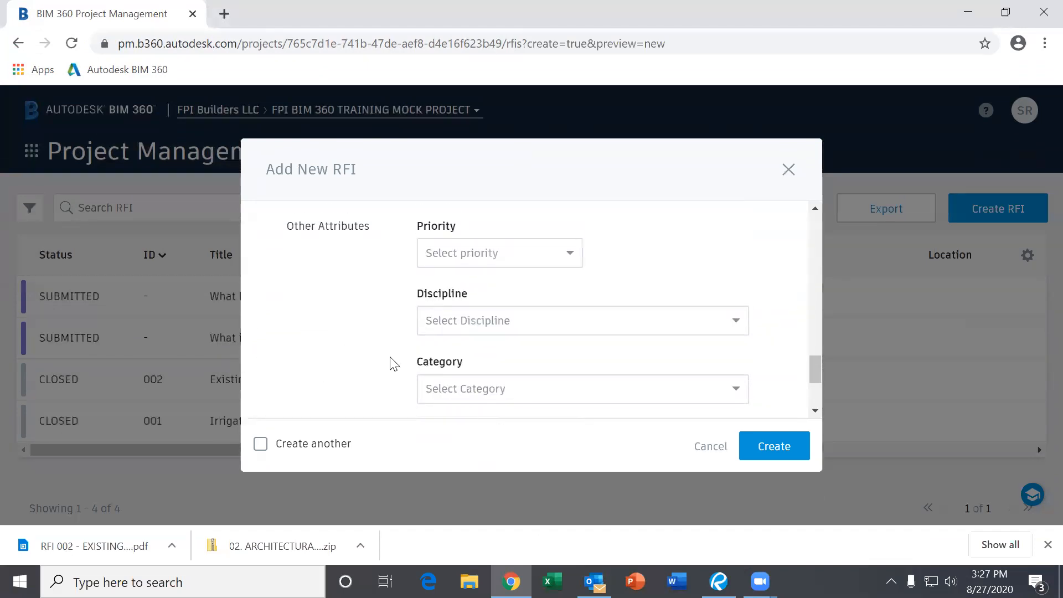
{"action": "scroll", "coordinate": [380, 369], "scroll_direction": "down", "scroll_amount": 1}
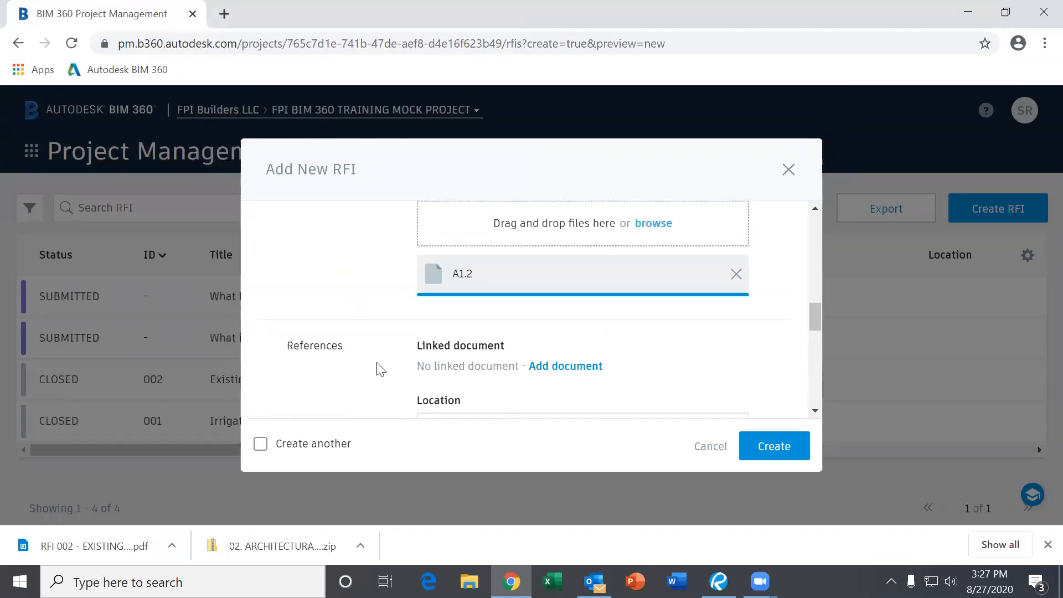
{"action": "scroll", "coordinate": [346, 350], "scroll_direction": "down", "scroll_amount": 2}
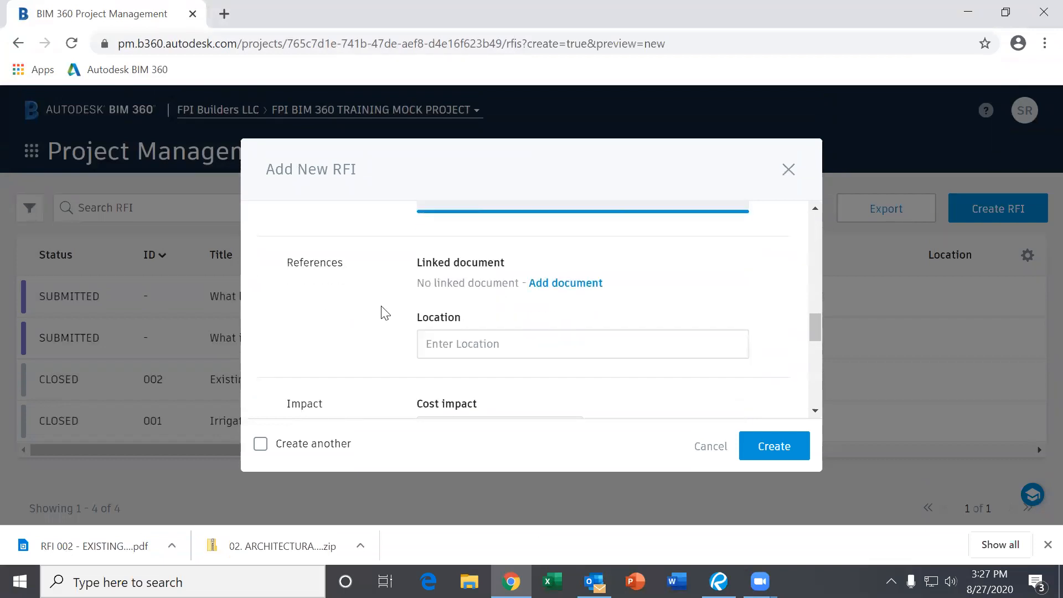
{"action": "scroll", "coordinate": [384, 313], "scroll_direction": "down", "scroll_amount": 3}
{"action": "scroll", "coordinate": [382, 313], "scroll_direction": "down", "scroll_amount": 2}
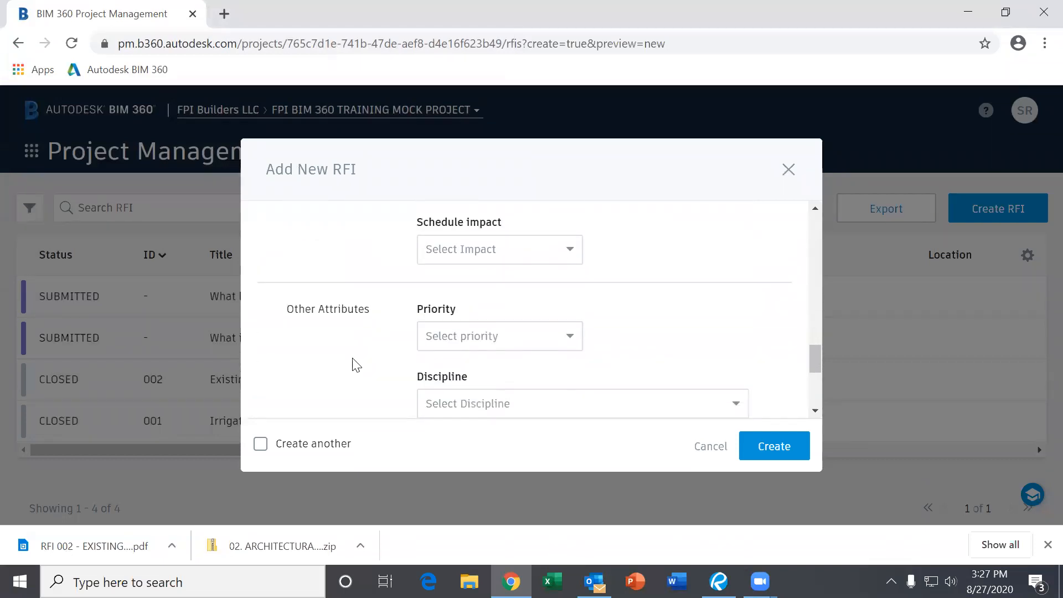
{"action": "scroll", "coordinate": [356, 360], "scroll_direction": "down", "scroll_amount": 4}
{"action": "scroll", "coordinate": [357, 357], "scroll_direction": "up", "scroll_amount": 10}
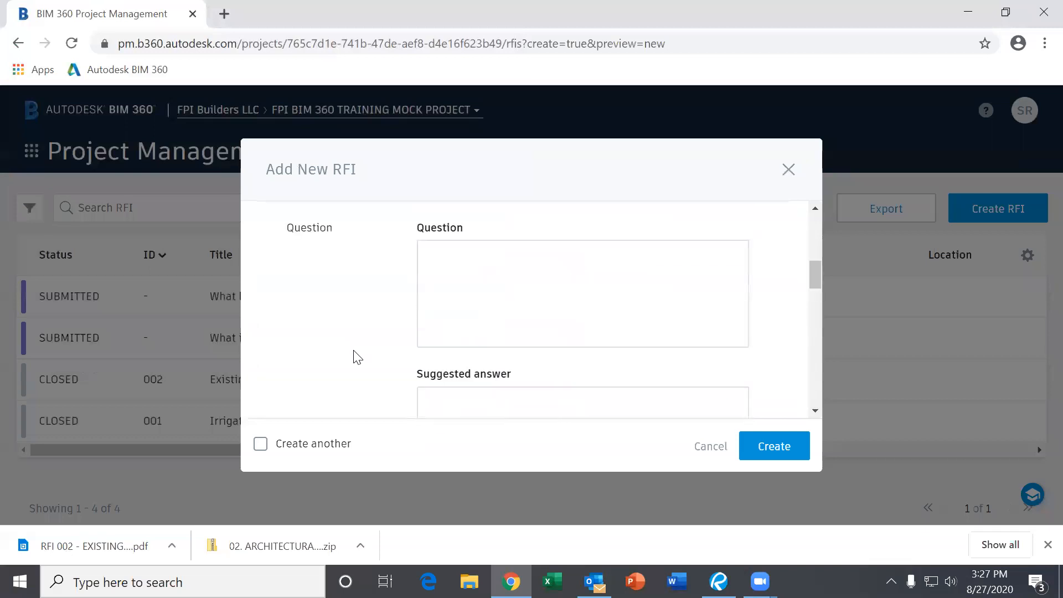
{"action": "scroll", "coordinate": [356, 357], "scroll_direction": "up", "scroll_amount": 5}
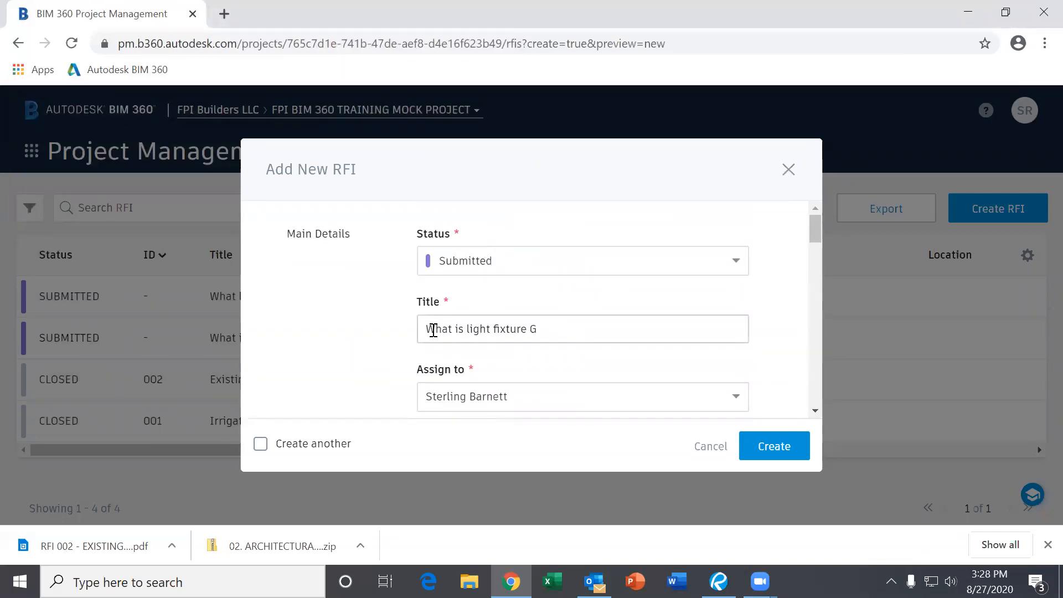
{"action": "scroll", "coordinate": [470, 327], "scroll_direction": "down", "scroll_amount": 2}
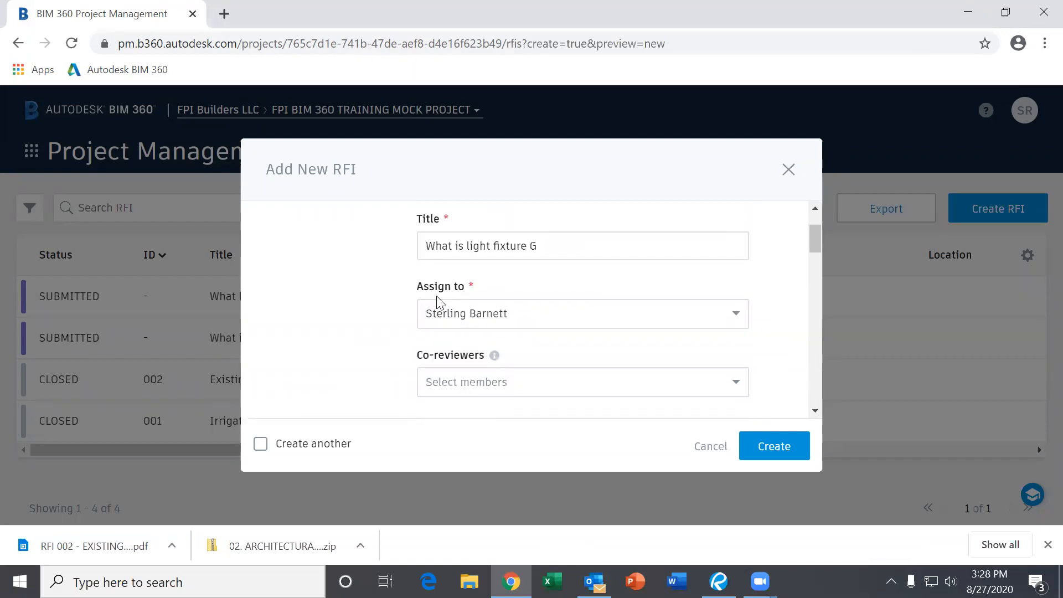
{"action": "scroll", "coordinate": [462, 302], "scroll_direction": "down", "scroll_amount": 4}
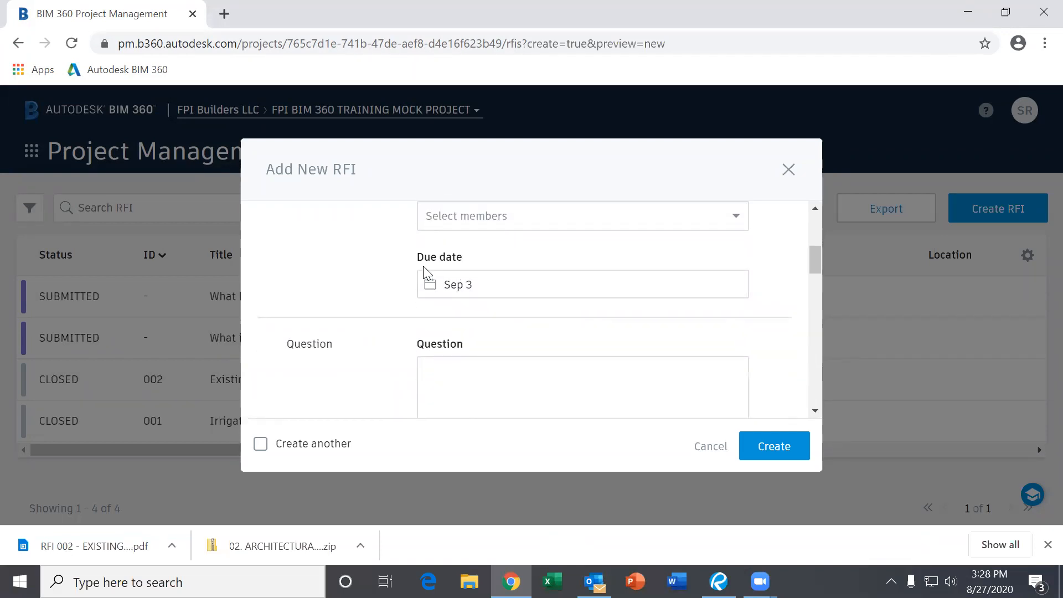
{"action": "scroll", "coordinate": [457, 282], "scroll_direction": "down", "scroll_amount": 4}
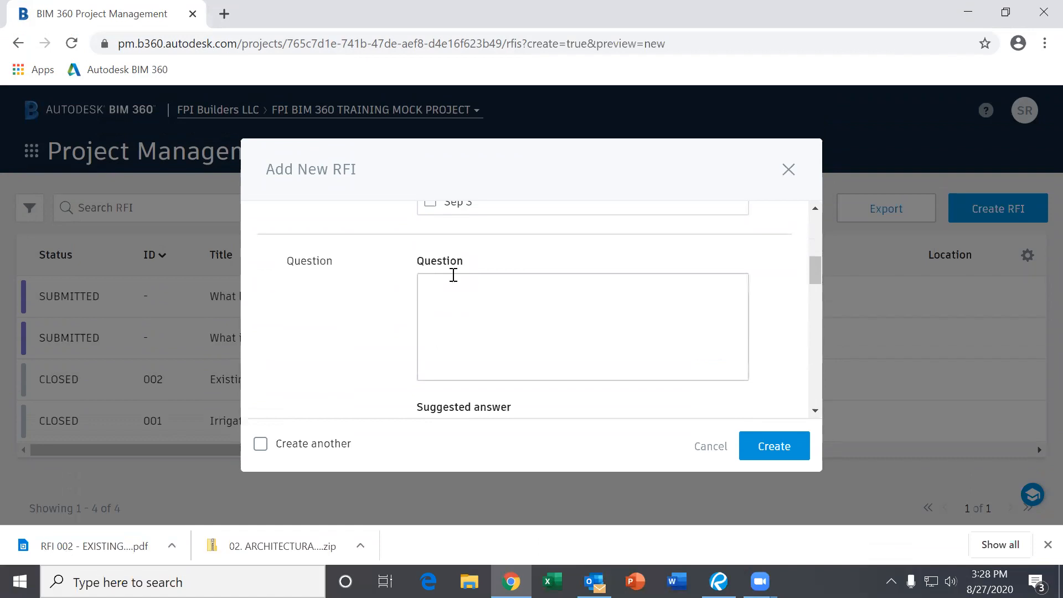
{"action": "scroll", "coordinate": [459, 299], "scroll_direction": "down", "scroll_amount": 2}
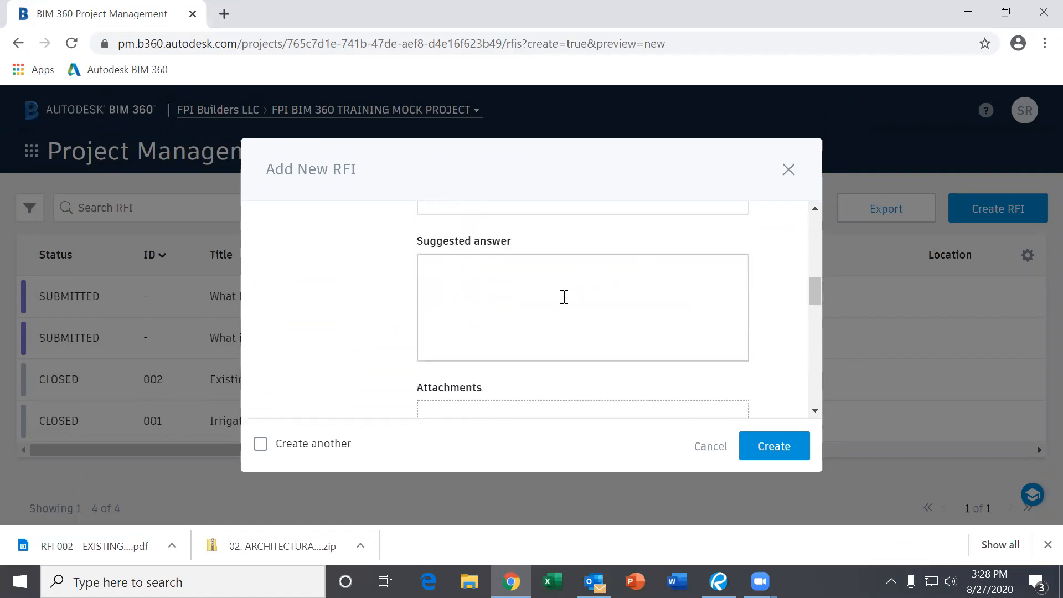
{"action": "scroll", "coordinate": [564, 297], "scroll_direction": "down", "scroll_amount": 2}
{"action": "scroll", "coordinate": [511, 338], "scroll_direction": "down", "scroll_amount": 4}
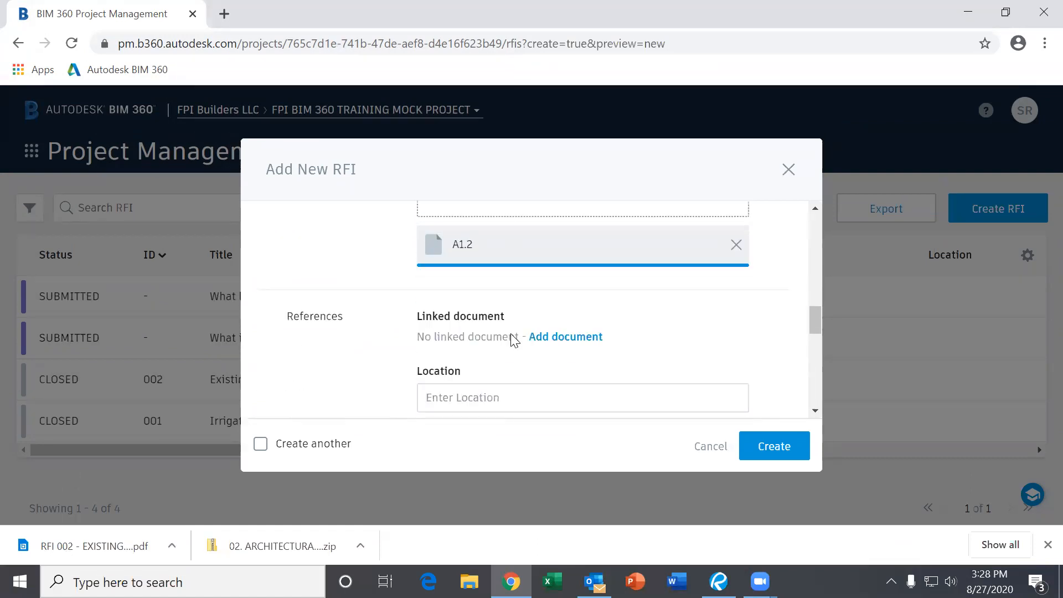
{"action": "scroll", "coordinate": [454, 321], "scroll_direction": "down", "scroll_amount": 11}
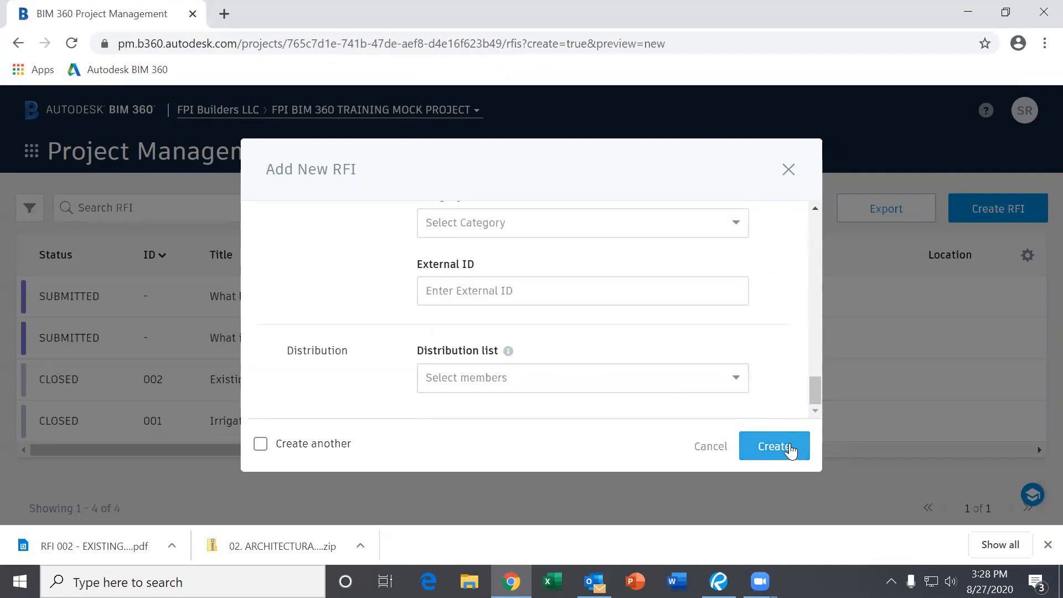
- Create the RFI 'What is light fixture G' and confirm it lists as Submitted, due Sep 3, 2020
{"action": "left_click", "coordinate": [775, 447]}
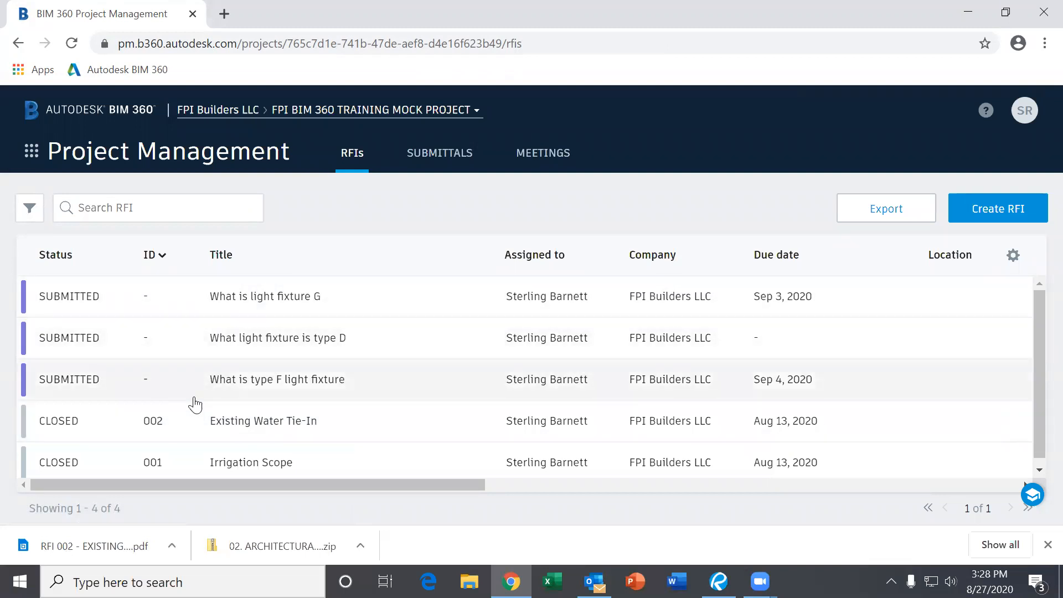
{"action": "scroll", "coordinate": [938, 374], "scroll_direction": "down", "scroll_amount": 1}
{"action": "scroll", "coordinate": [819, 403], "scroll_direction": "up", "scroll_amount": 1}
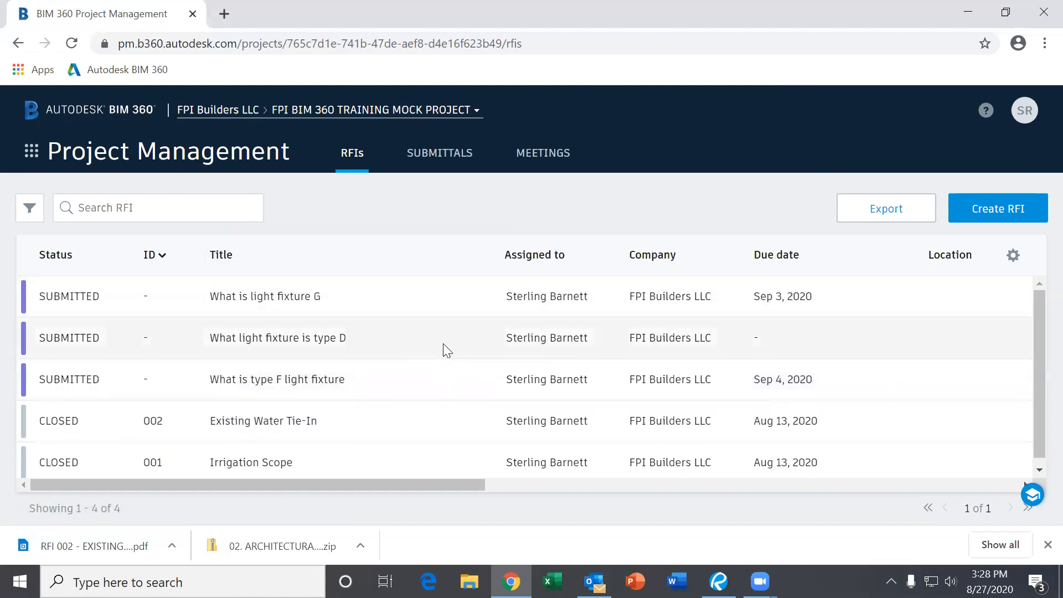
{"action": "scroll", "coordinate": [440, 355], "scroll_direction": "down", "scroll_amount": 1}
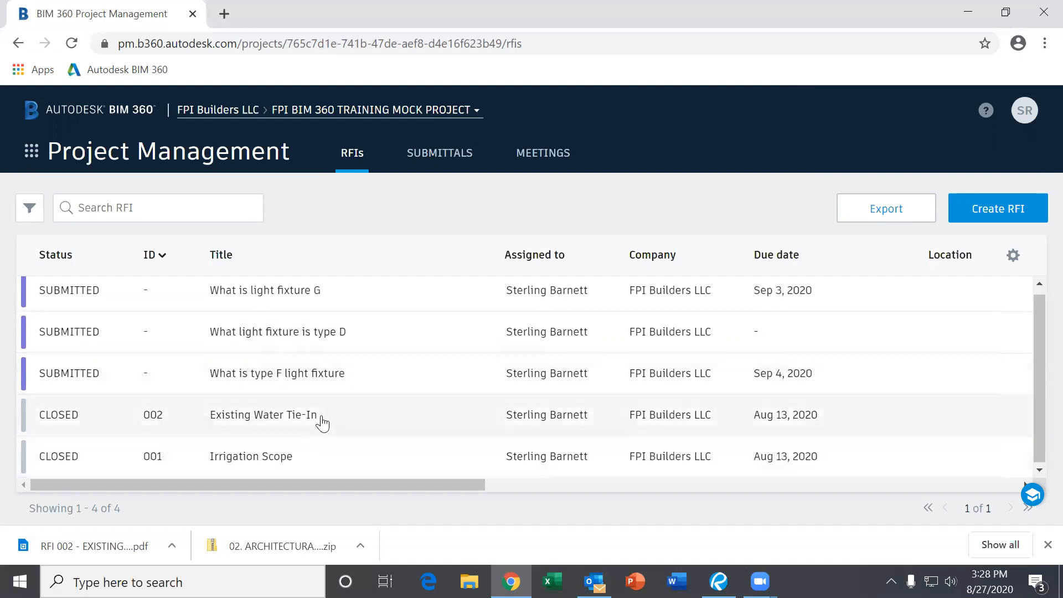
{"action": "scroll", "coordinate": [335, 387], "scroll_direction": "up", "scroll_amount": 1}
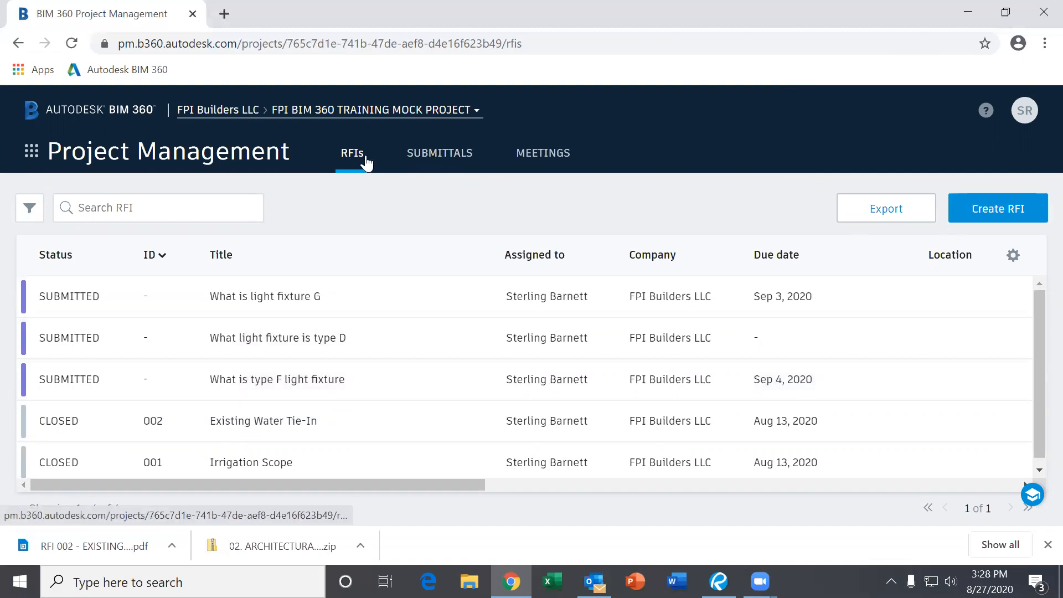
- Switch to the Submittals item list showing its six items
{"action": "left_click", "coordinate": [445, 161]}
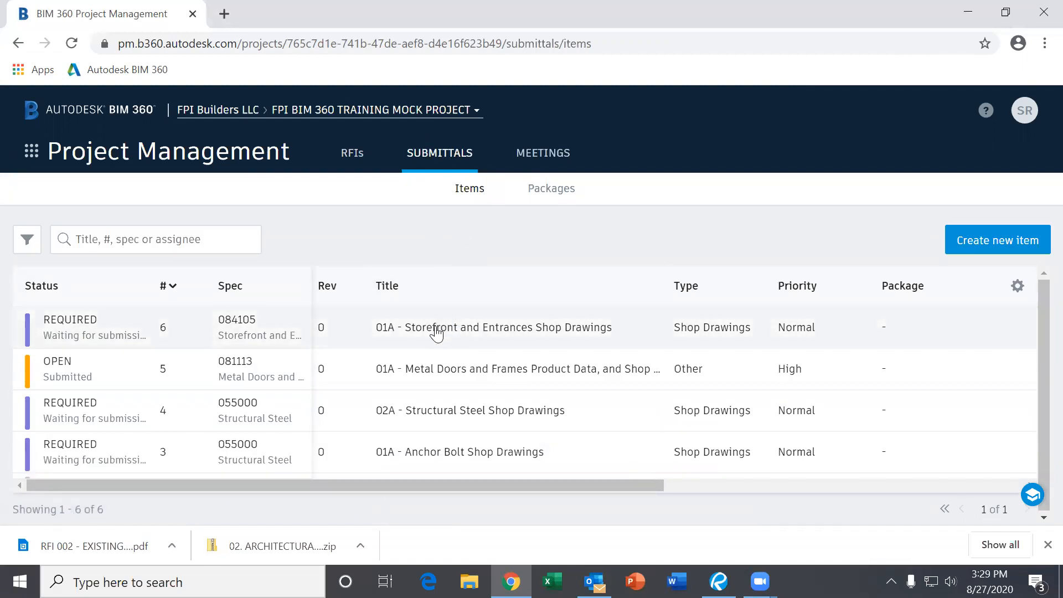
{"action": "scroll", "coordinate": [434, 333], "scroll_direction": "down", "scroll_amount": 2}
{"action": "scroll", "coordinate": [423, 382], "scroll_direction": "up", "scroll_amount": 2}
{"action": "scroll", "coordinate": [443, 410], "scroll_direction": "down", "scroll_amount": 2}
{"action": "scroll", "coordinate": [441, 422], "scroll_direction": "up", "scroll_amount": 2}
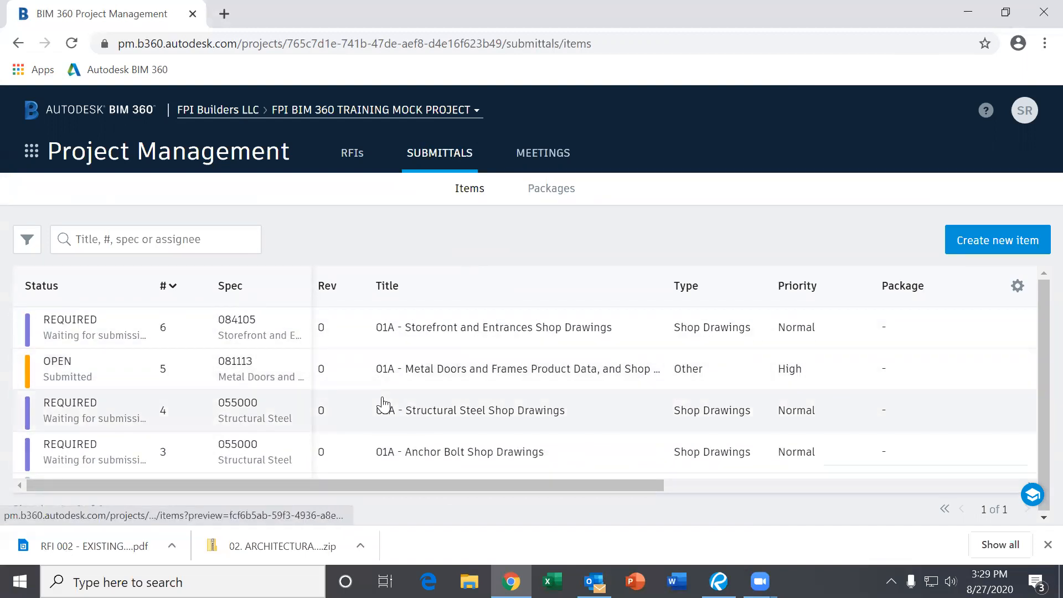
{"action": "scroll", "coordinate": [476, 349], "scroll_direction": "down", "scroll_amount": 2}
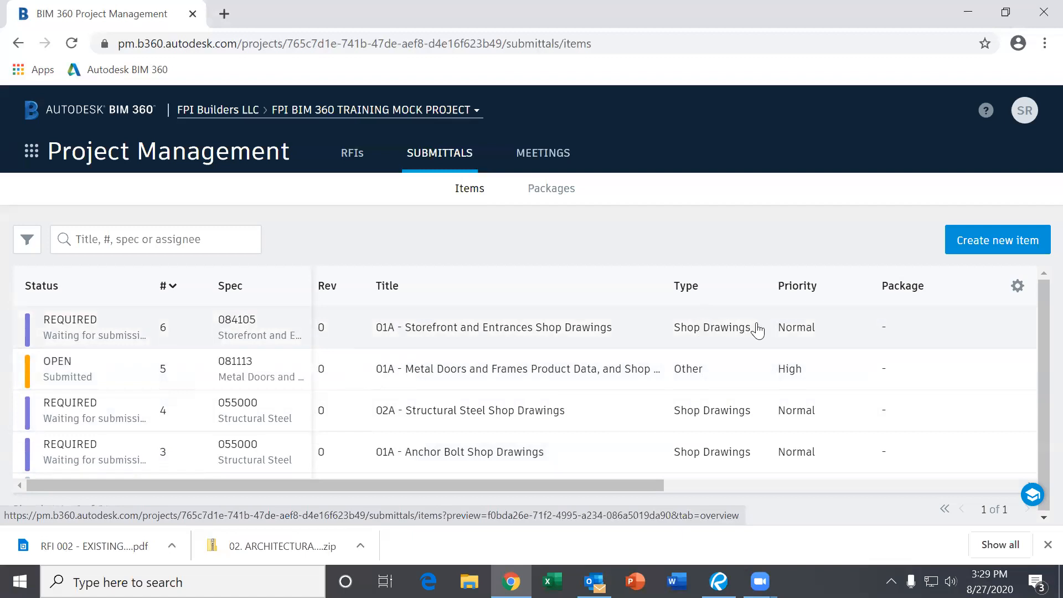
- Scroll the table sideways to review the Assigned to, Company and Due date columns, then back
{"action": "left_click_drag", "start_coordinate": [651, 486], "coordinate": [1015, 492]}
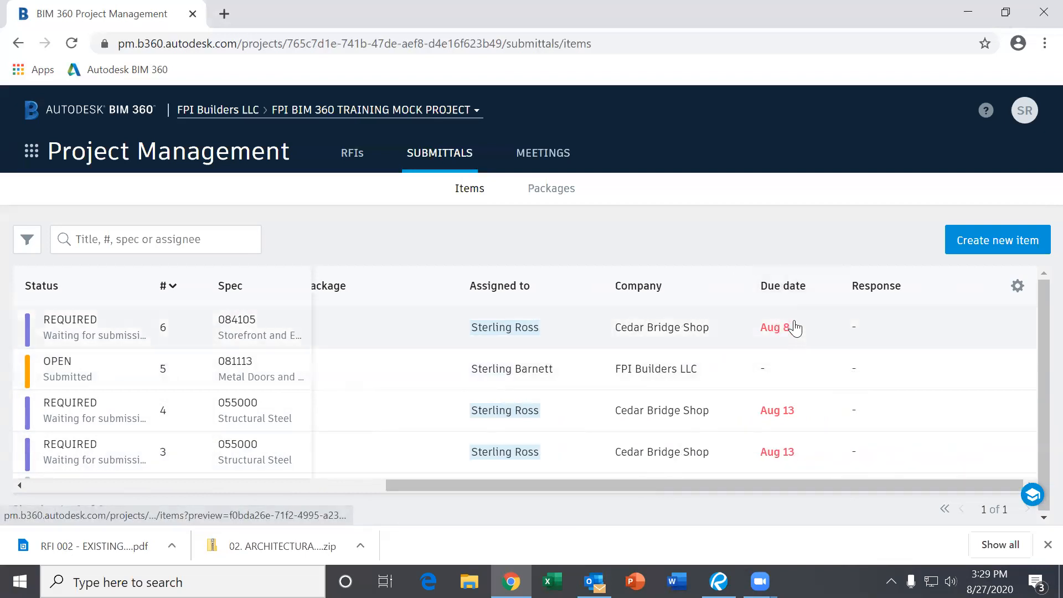
{"action": "left_click_drag", "start_coordinate": [802, 482], "coordinate": [779, 484]}
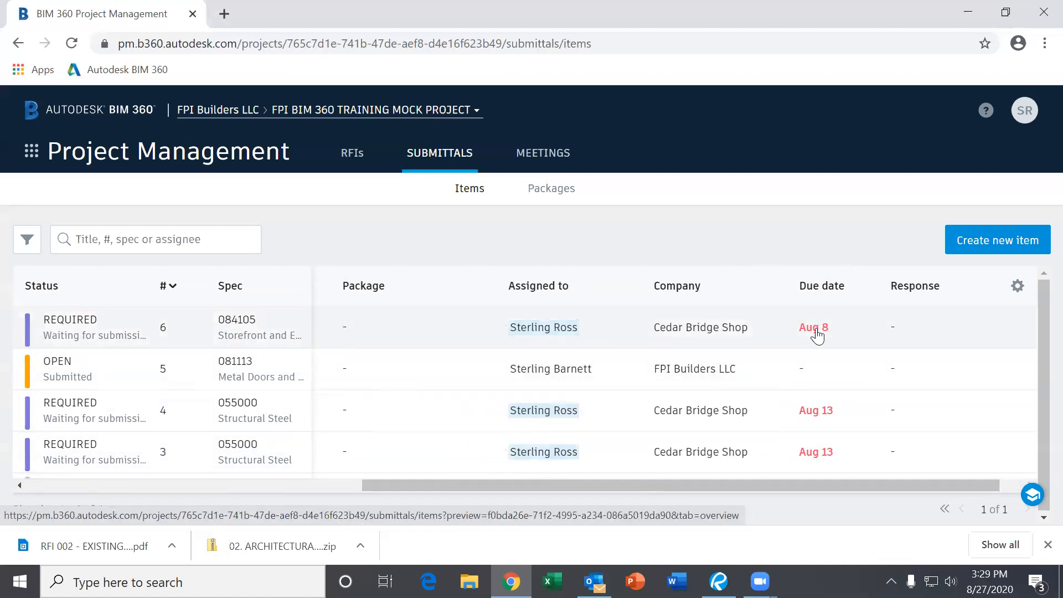
{"action": "left_click_drag", "start_coordinate": [768, 486], "coordinate": [737, 486]}
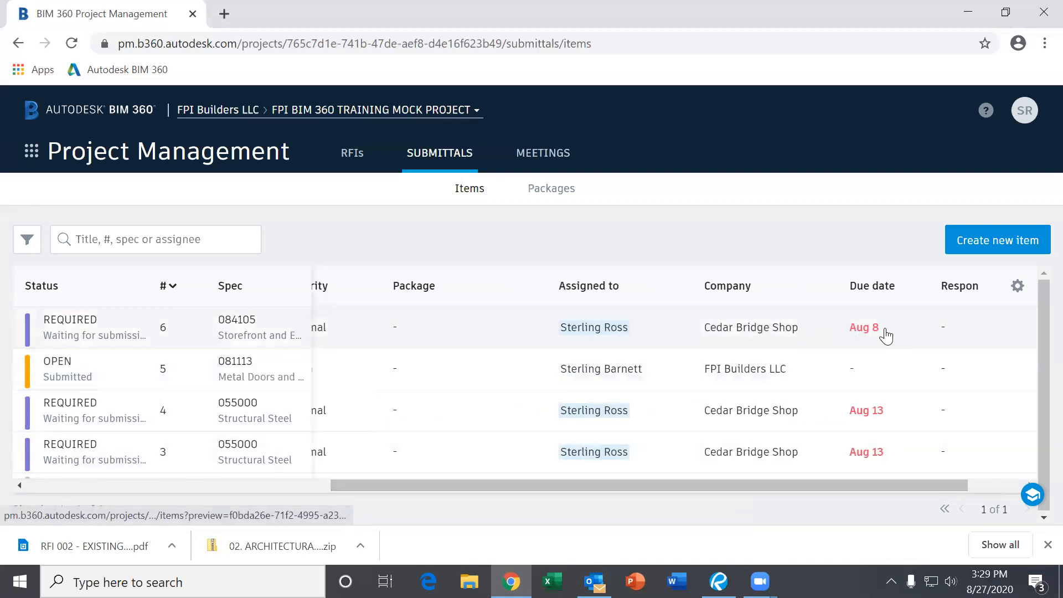
{"action": "left_click_drag", "start_coordinate": [805, 484], "coordinate": [472, 484]}
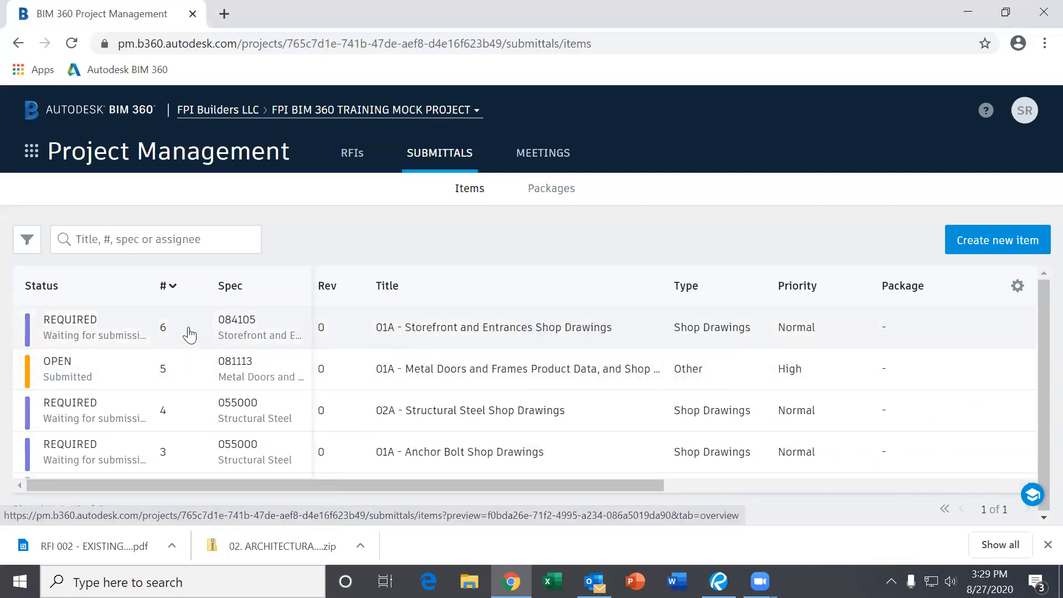
{"action": "scroll", "coordinate": [189, 335], "scroll_direction": "down", "scroll_amount": 3}
{"action": "scroll", "coordinate": [166, 394], "scroll_direction": "up", "scroll_amount": 3}
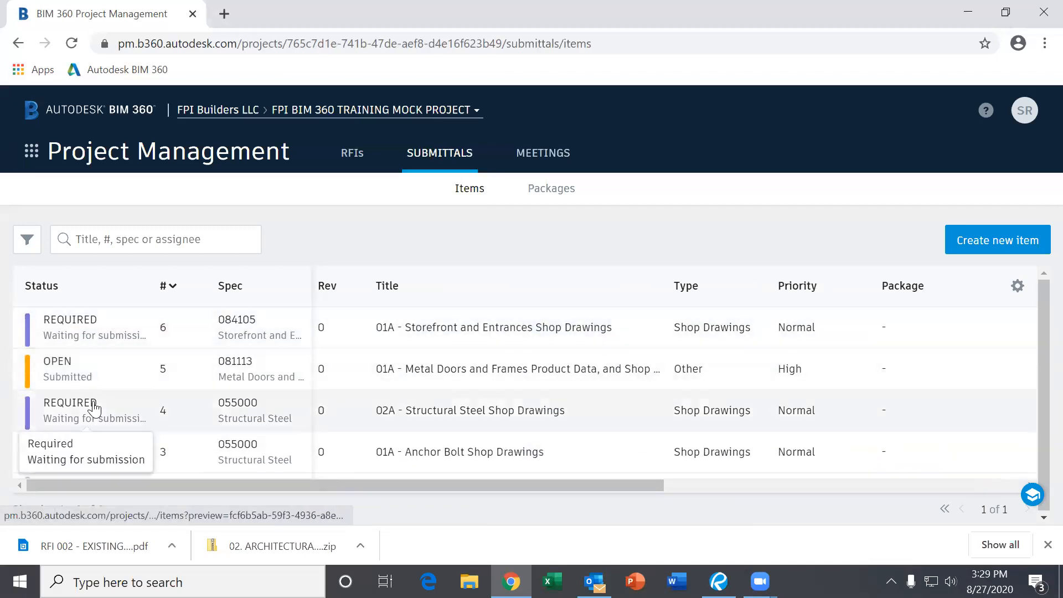
{"action": "scroll", "coordinate": [95, 408], "scroll_direction": "down", "scroll_amount": 3}
{"action": "scroll", "coordinate": [87, 458], "scroll_direction": "up", "scroll_amount": 3}
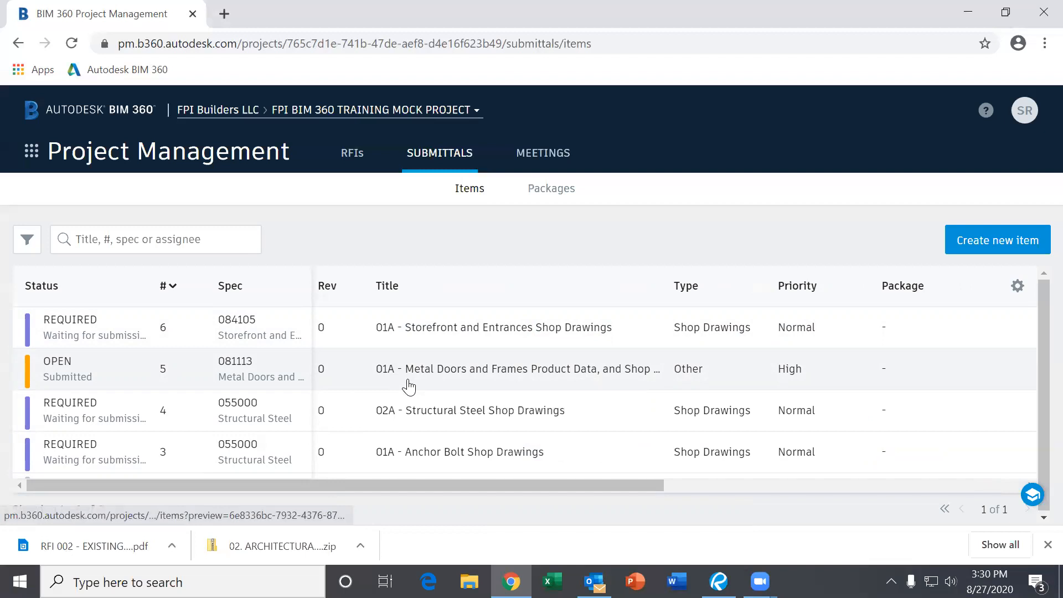
{"action": "scroll", "coordinate": [409, 386], "scroll_direction": "down", "scroll_amount": 2}
{"action": "scroll", "coordinate": [408, 386], "scroll_direction": "up", "scroll_amount": 2}
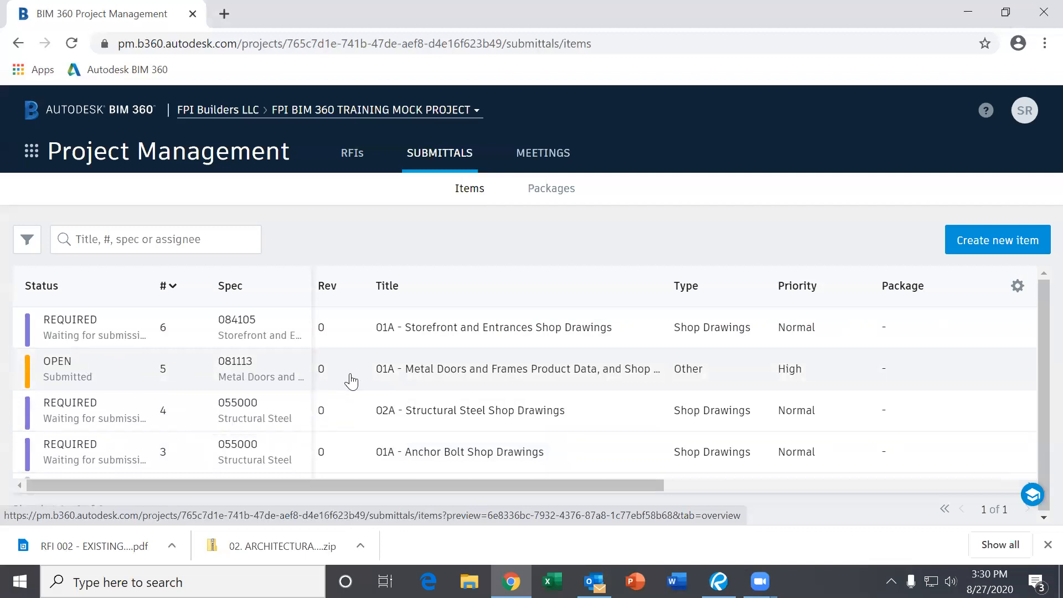
{"action": "scroll", "coordinate": [343, 379], "scroll_direction": "down", "scroll_amount": 2}
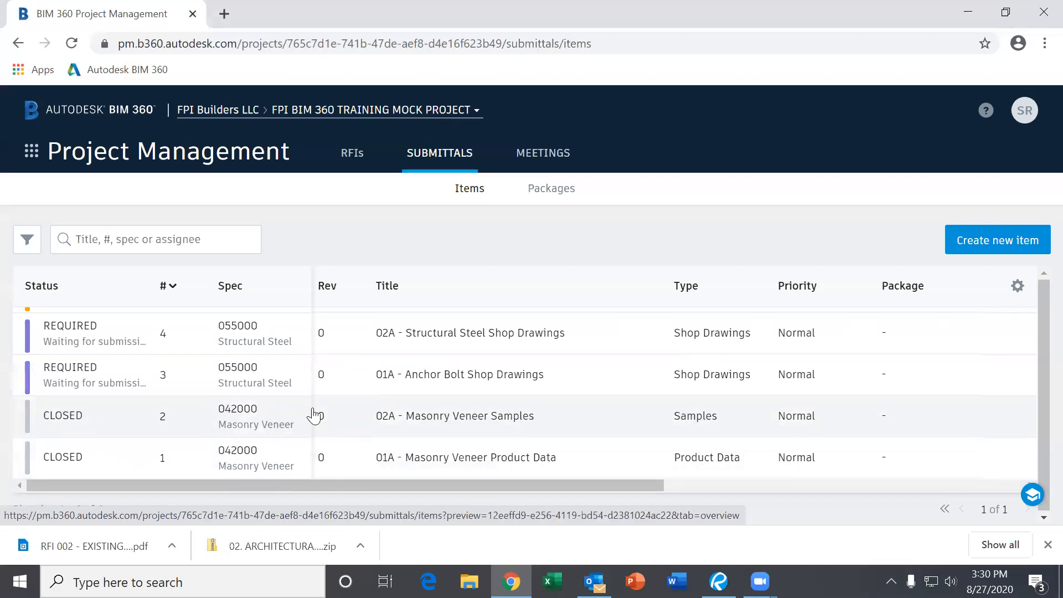
{"action": "scroll", "coordinate": [320, 437], "scroll_direction": "up", "scroll_amount": 2}
{"action": "scroll", "coordinate": [316, 443], "scroll_direction": "down", "scroll_amount": 2}
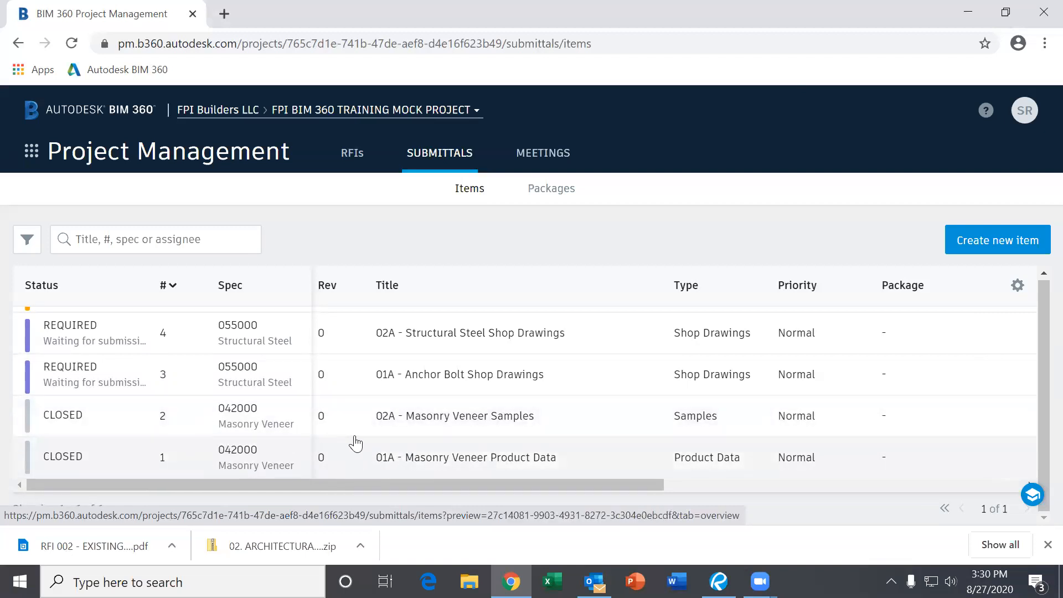
- Open submittal #2-042000 Masonry Veneer Samples, read its approved official response, and list its two attachment PDFs
{"action": "left_click", "coordinate": [403, 420]}
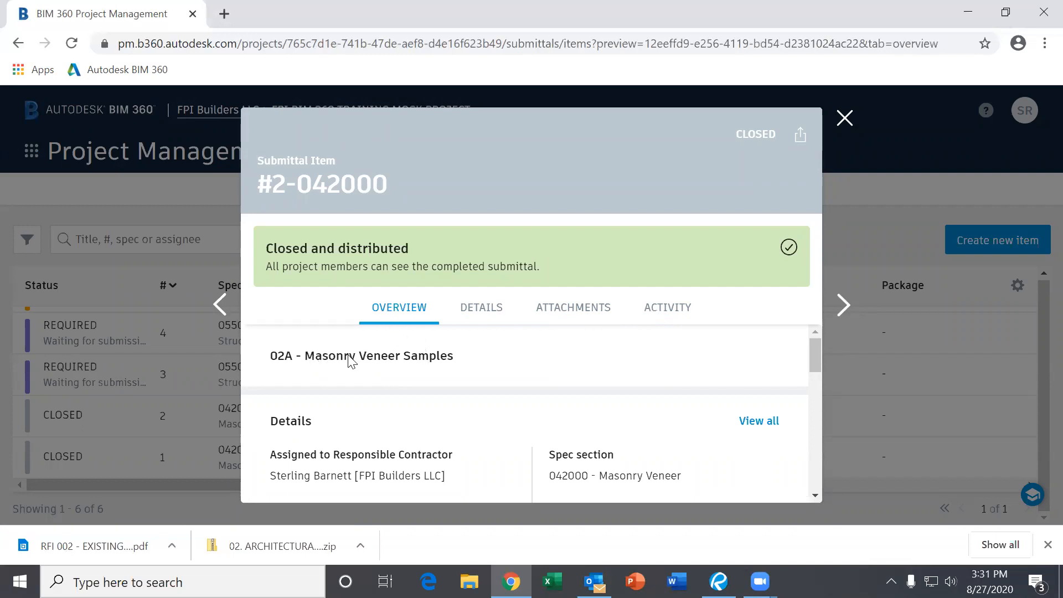
{"action": "scroll", "coordinate": [464, 422], "scroll_direction": "down", "scroll_amount": 1}
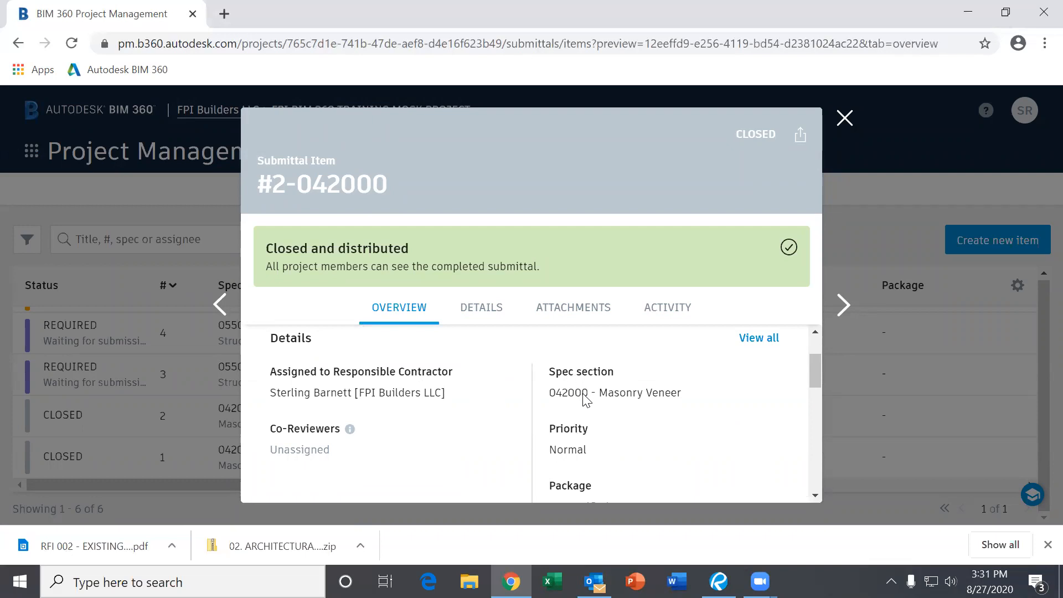
{"action": "scroll", "coordinate": [585, 397], "scroll_direction": "down", "scroll_amount": 3}
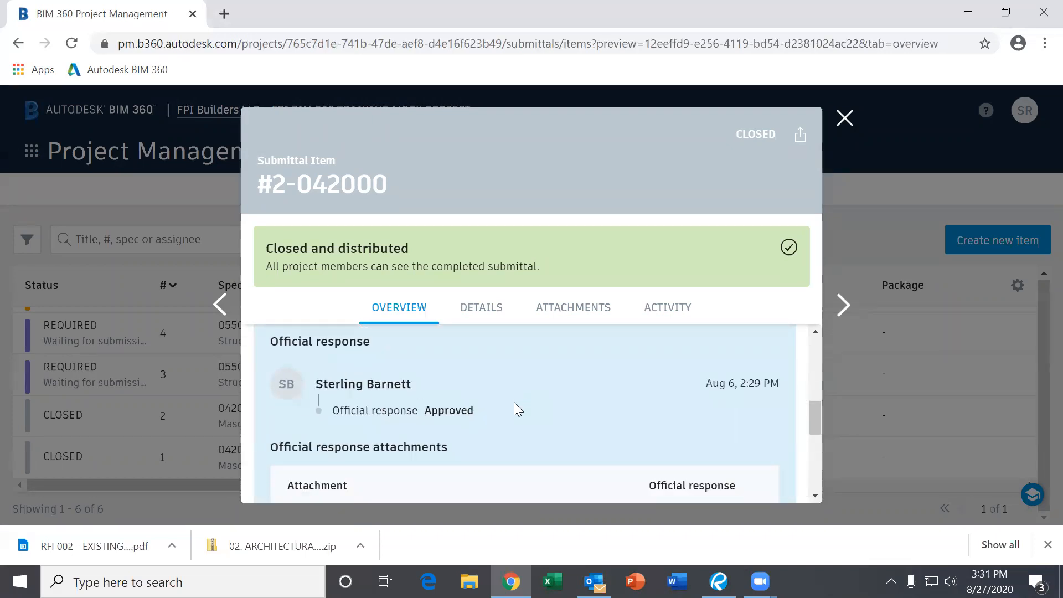
{"action": "scroll", "coordinate": [514, 404], "scroll_direction": "down", "scroll_amount": 1}
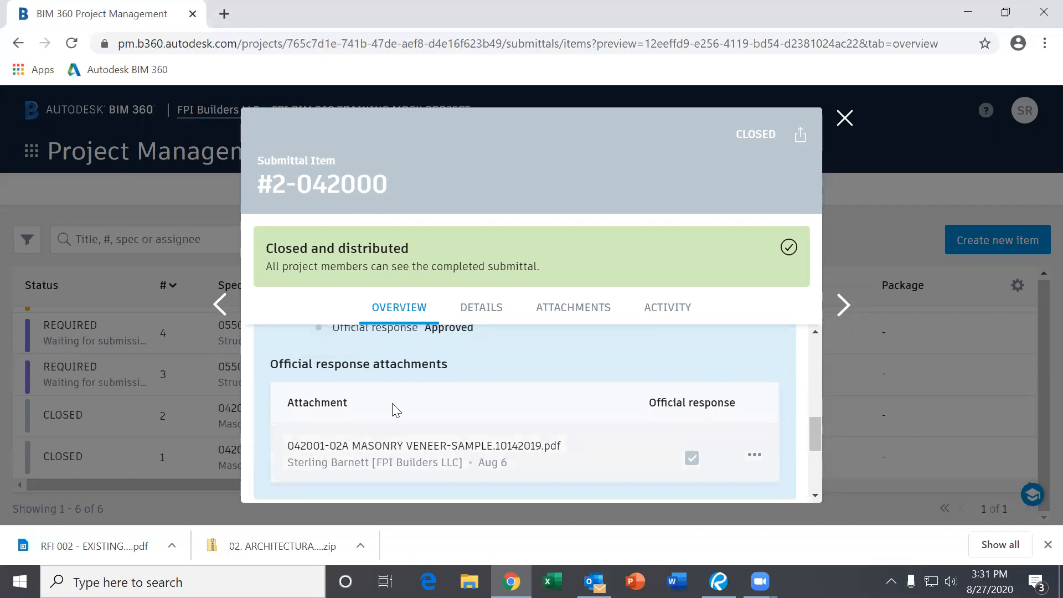
{"action": "scroll", "coordinate": [463, 442], "scroll_direction": "up", "scroll_amount": 2}
{"action": "scroll", "coordinate": [463, 442], "scroll_direction": "down", "scroll_amount": 2}
{"action": "scroll", "coordinate": [477, 449], "scroll_direction": "down", "scroll_amount": 3}
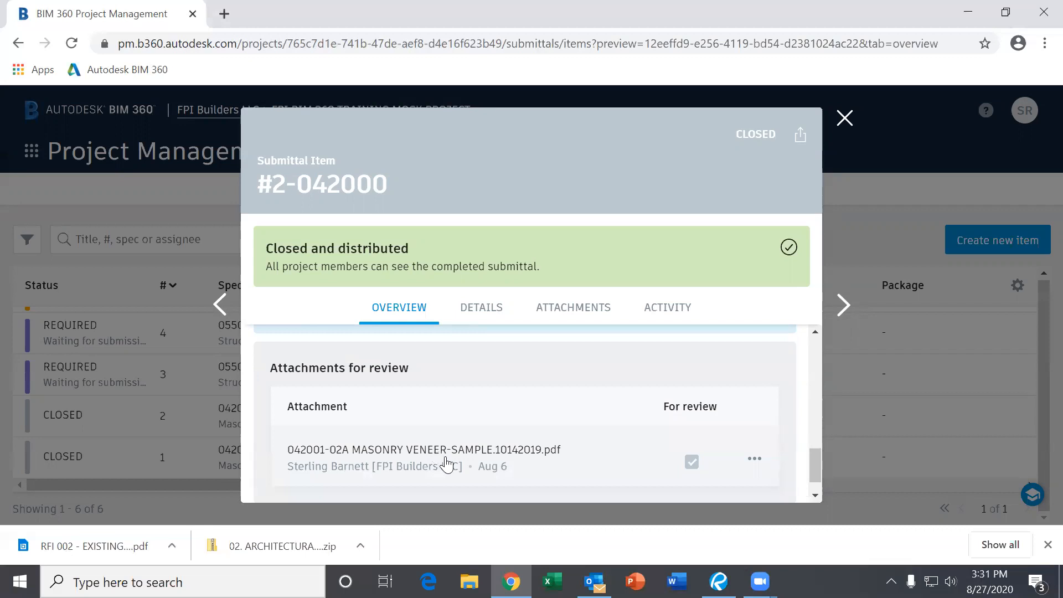
{"action": "scroll", "coordinate": [485, 452], "scroll_direction": "up", "scroll_amount": 4}
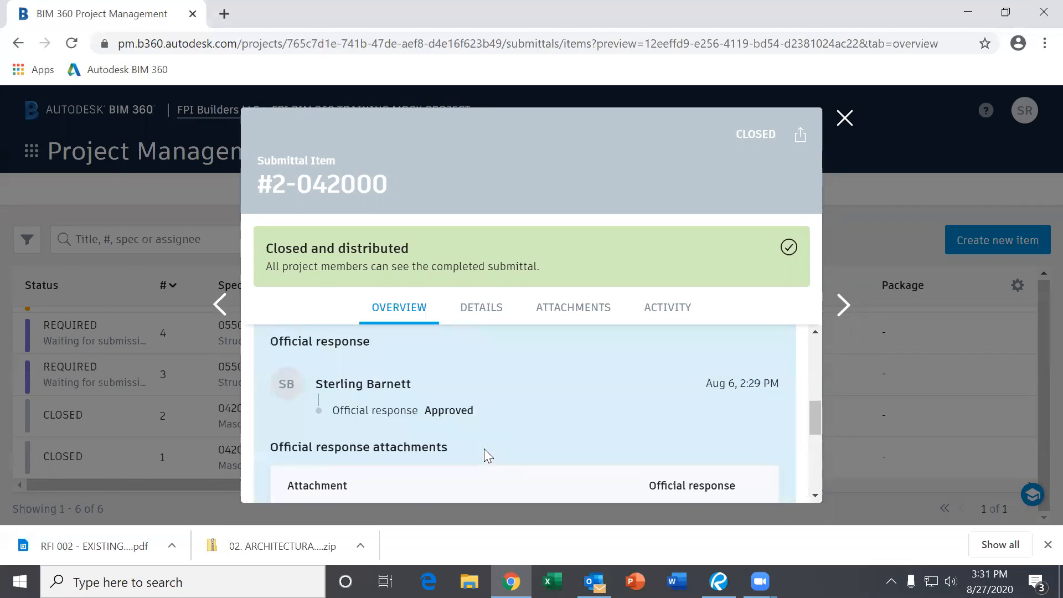
{"action": "scroll", "coordinate": [485, 452], "scroll_direction": "down", "scroll_amount": 1}
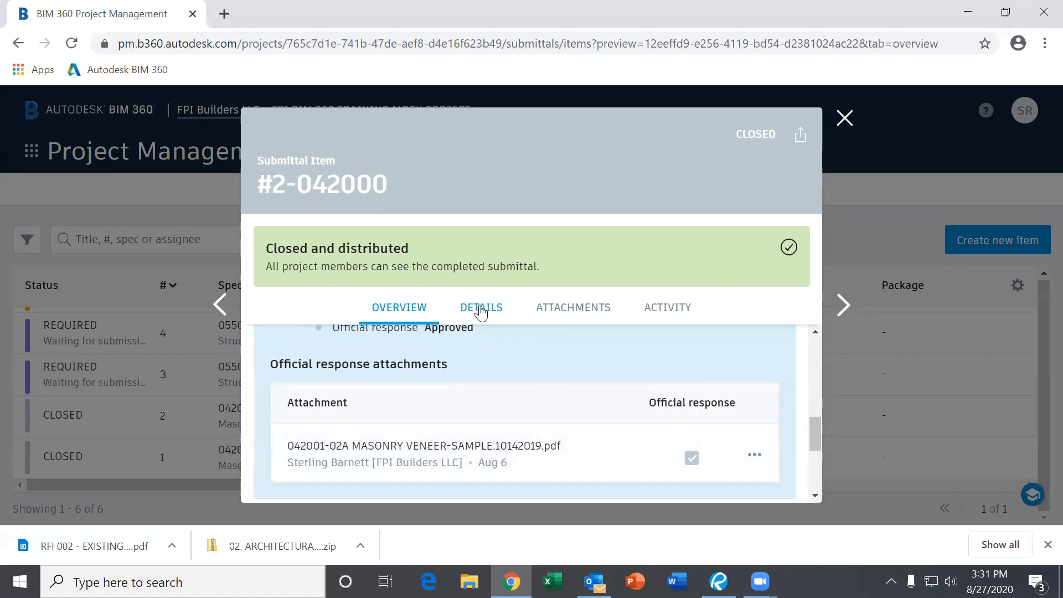
{"action": "left_click", "coordinate": [571, 314]}
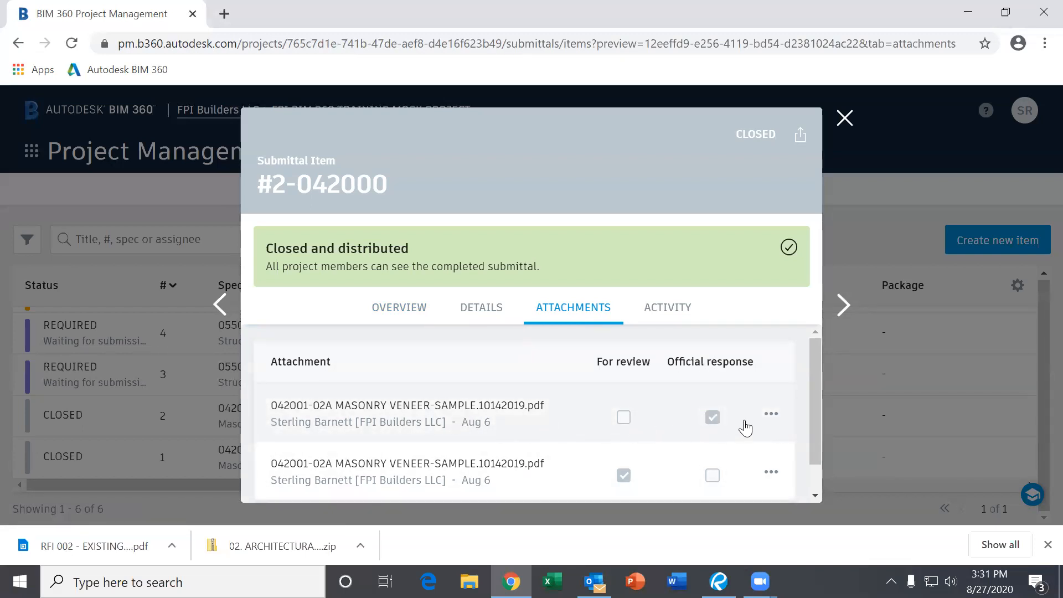
{"action": "left_click", "coordinate": [510, 414]}
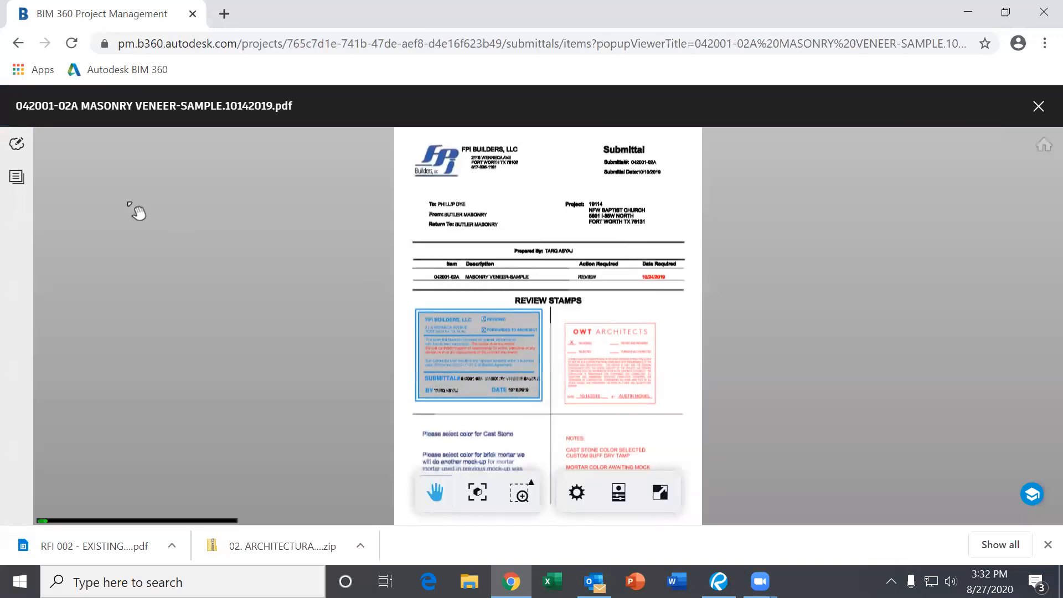
{"action": "left_click", "coordinate": [17, 177]}
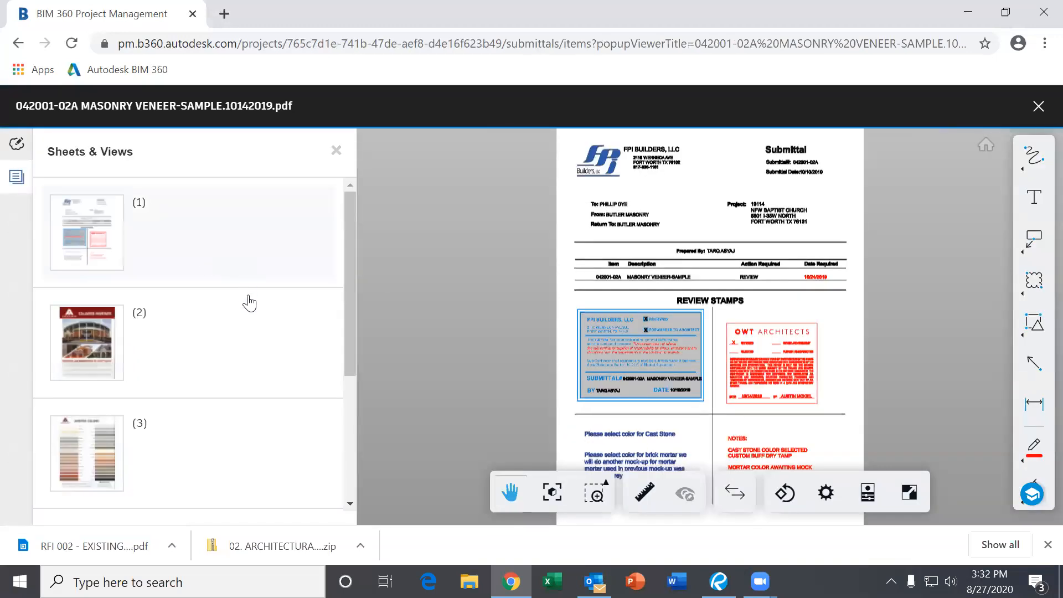
{"action": "scroll", "coordinate": [822, 319], "scroll_direction": "down", "scroll_amount": 3}
{"action": "scroll", "coordinate": [698, 283], "scroll_direction": "up", "scroll_amount": 2}
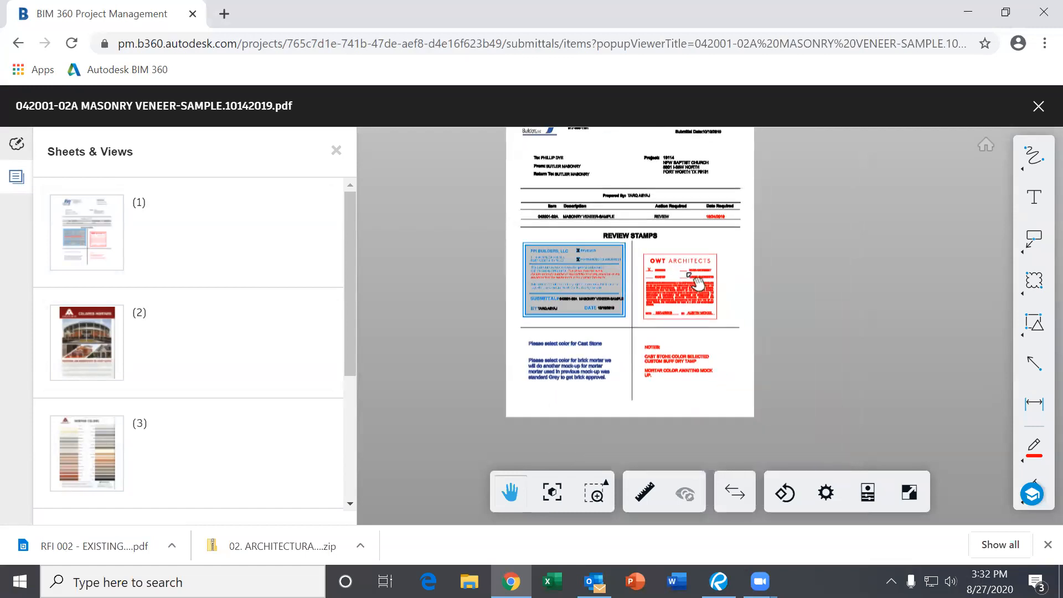
{"action": "scroll", "coordinate": [658, 210], "scroll_direction": "up", "scroll_amount": 3}
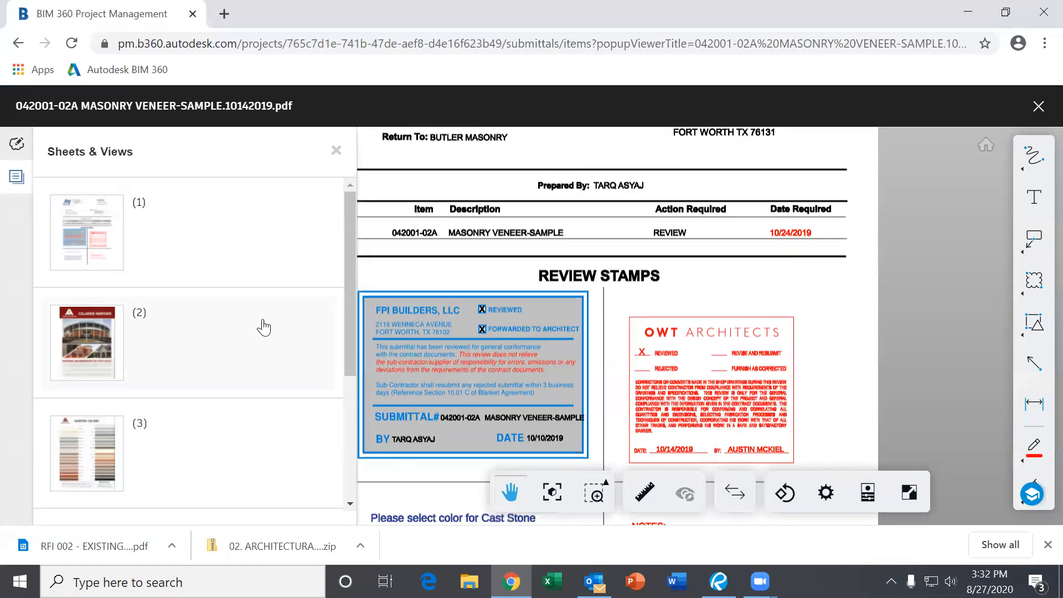
{"action": "left_click", "coordinate": [120, 358]}
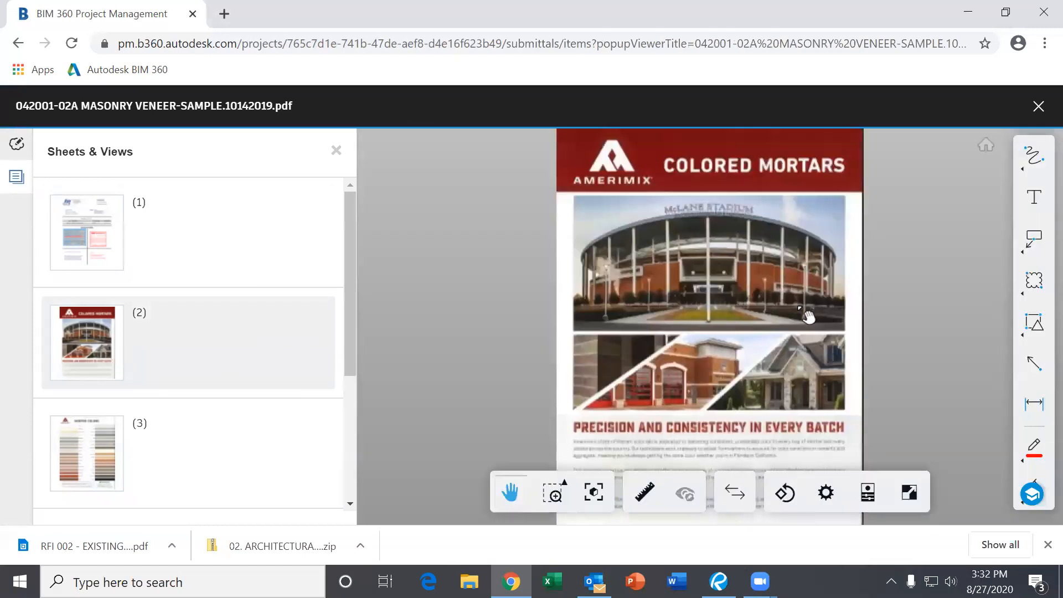
{"action": "scroll", "coordinate": [89, 416], "scroll_direction": "down", "scroll_amount": 2}
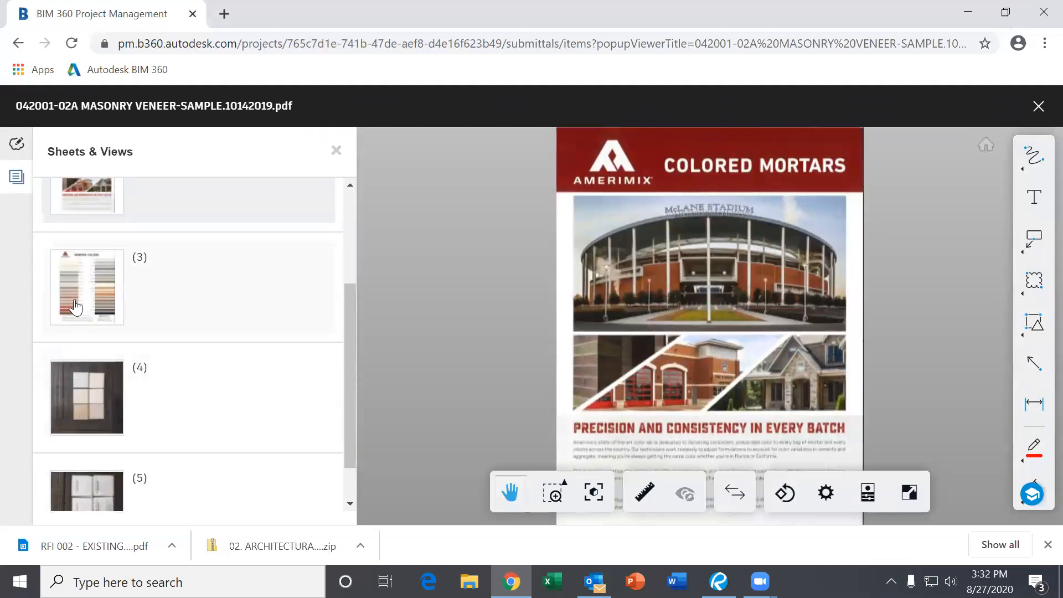
{"action": "left_click", "coordinate": [80, 310]}
{"action": "left_click", "coordinate": [102, 407]}
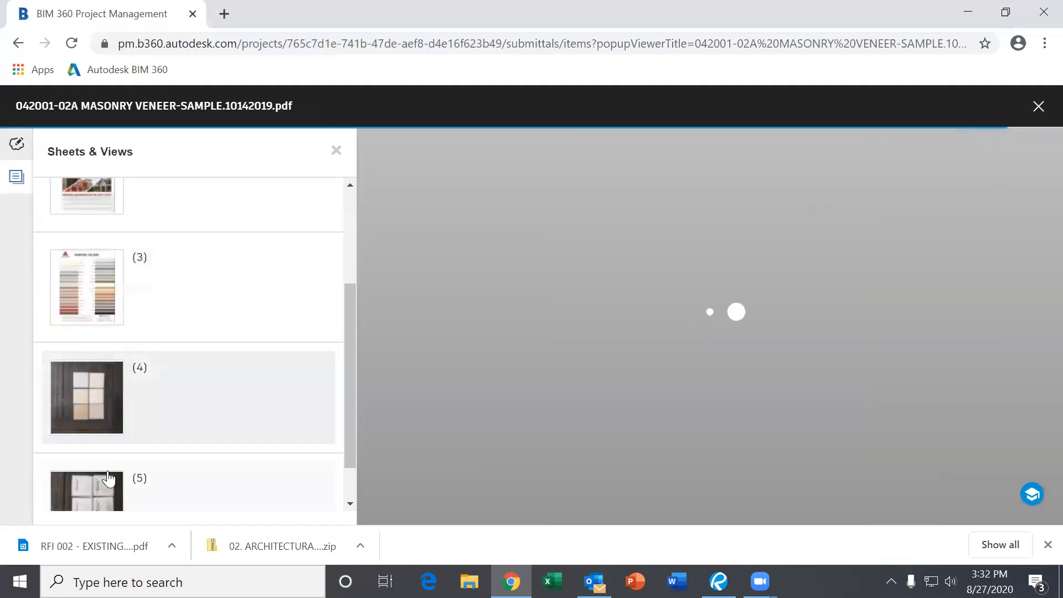
{"action": "left_click", "coordinate": [106, 501]}
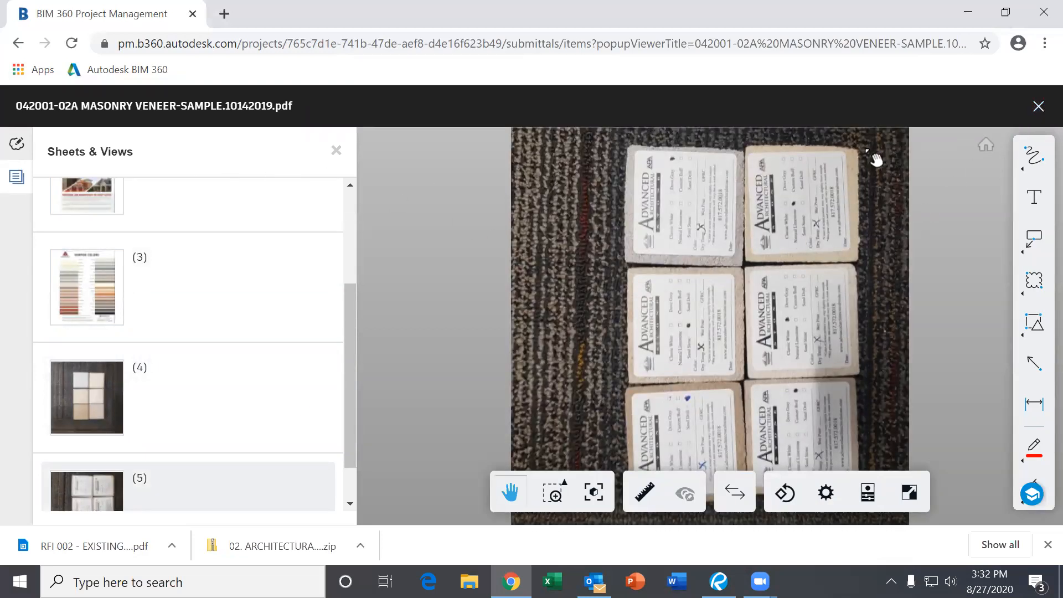
{"action": "left_click", "coordinate": [1037, 106]}
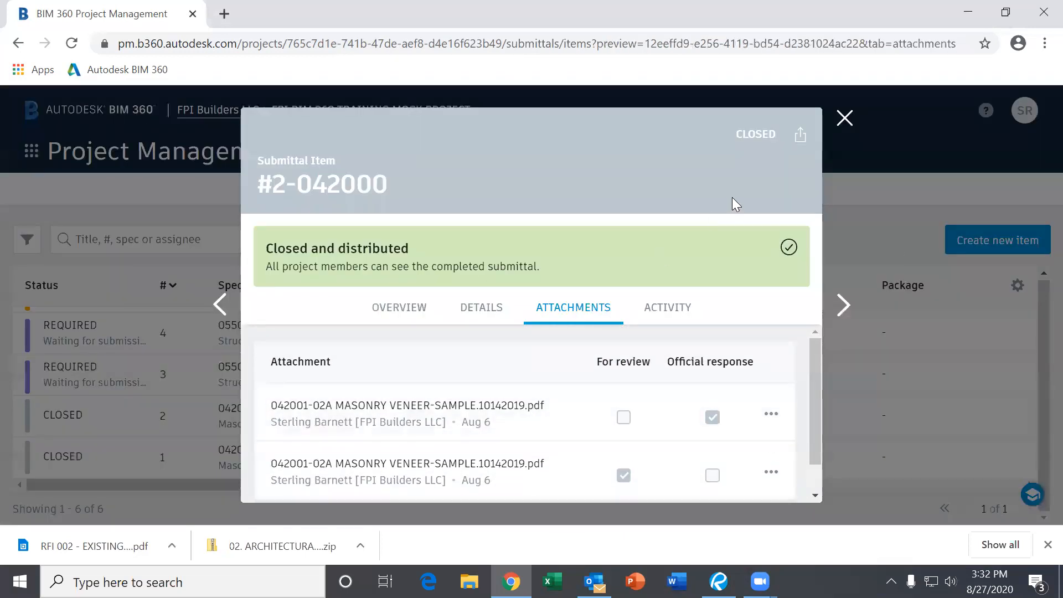
- Close the submittal #2 preview, scroll to the top of the list, and drag the Spec column wider
{"action": "left_click", "coordinate": [844, 118]}
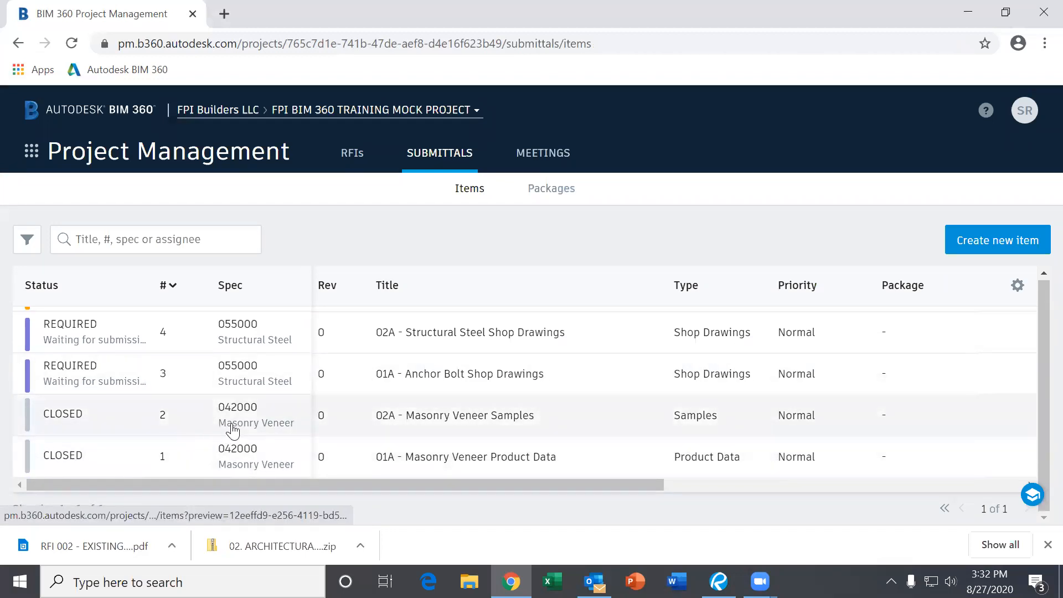
{"action": "scroll", "coordinate": [233, 430], "scroll_direction": "up", "scroll_amount": 2}
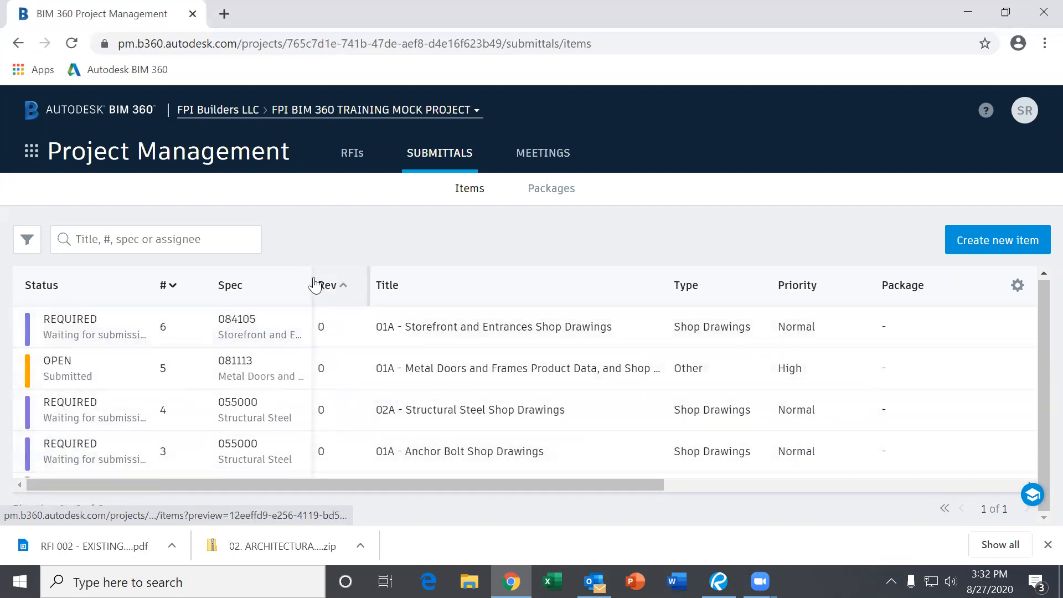
{"action": "left_click_drag", "start_coordinate": [310, 279], "coordinate": [345, 279]}
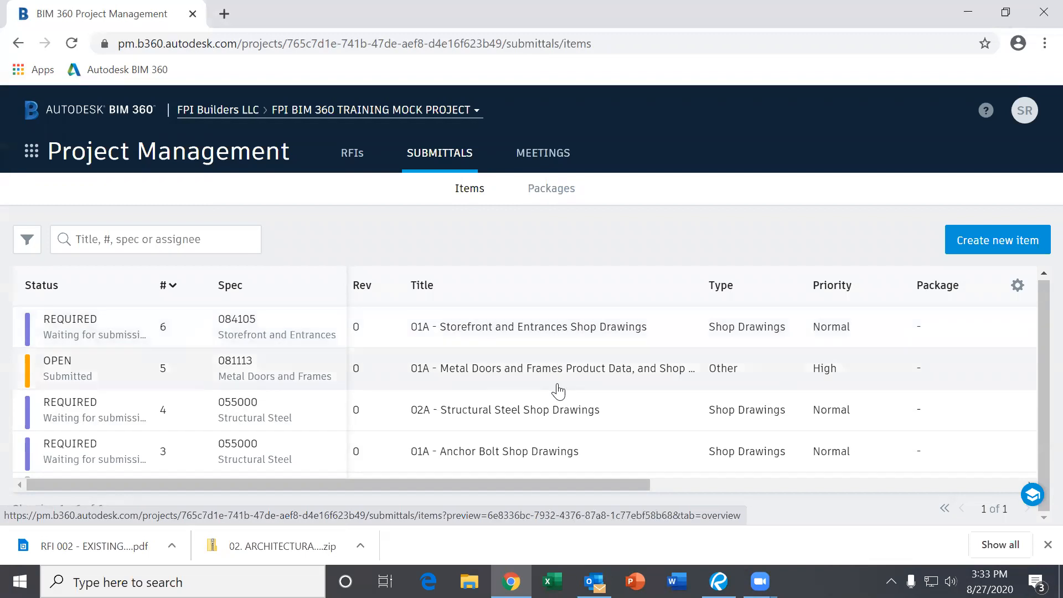
- Open submittal #6-084105, Storefront and Entrances, and scroll its Overview down to the Attachments section
{"action": "left_click", "coordinate": [561, 343]}
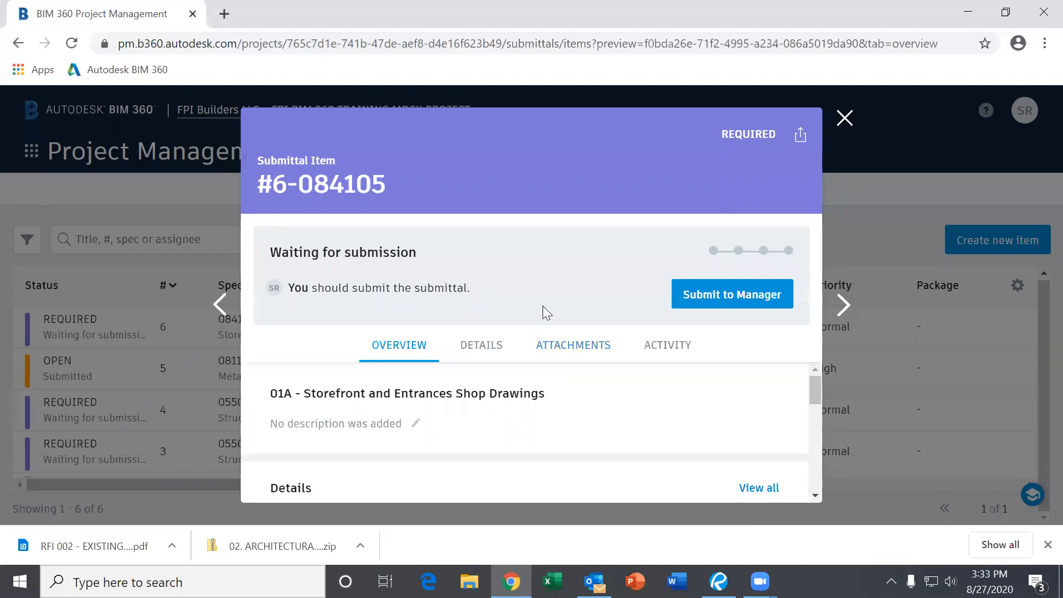
{"action": "left_click_drag", "start_coordinate": [816, 387], "coordinate": [814, 413]}
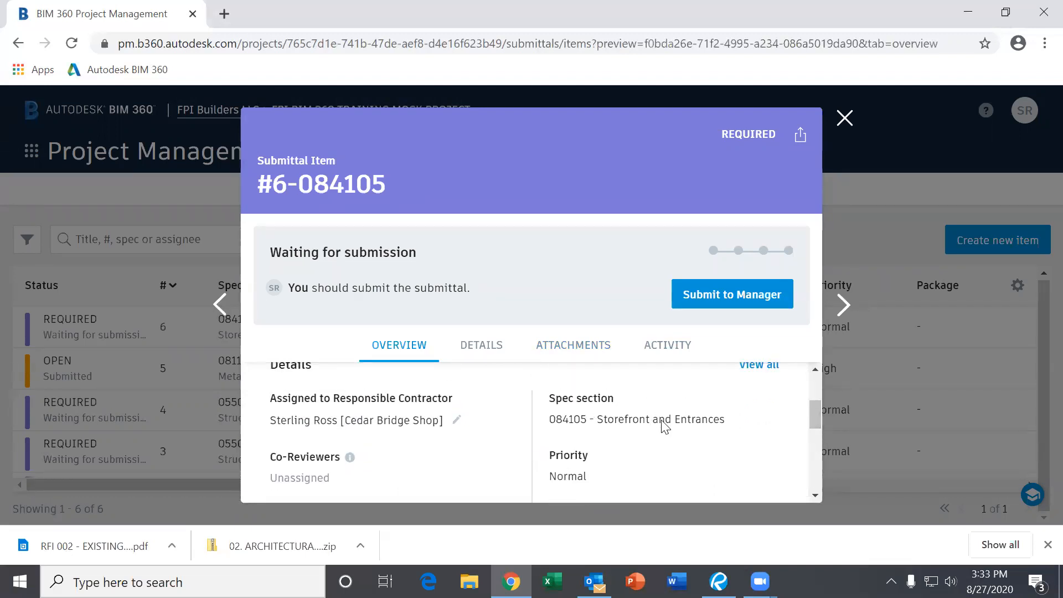
{"action": "left_click_drag", "start_coordinate": [811, 407], "coordinate": [819, 456]}
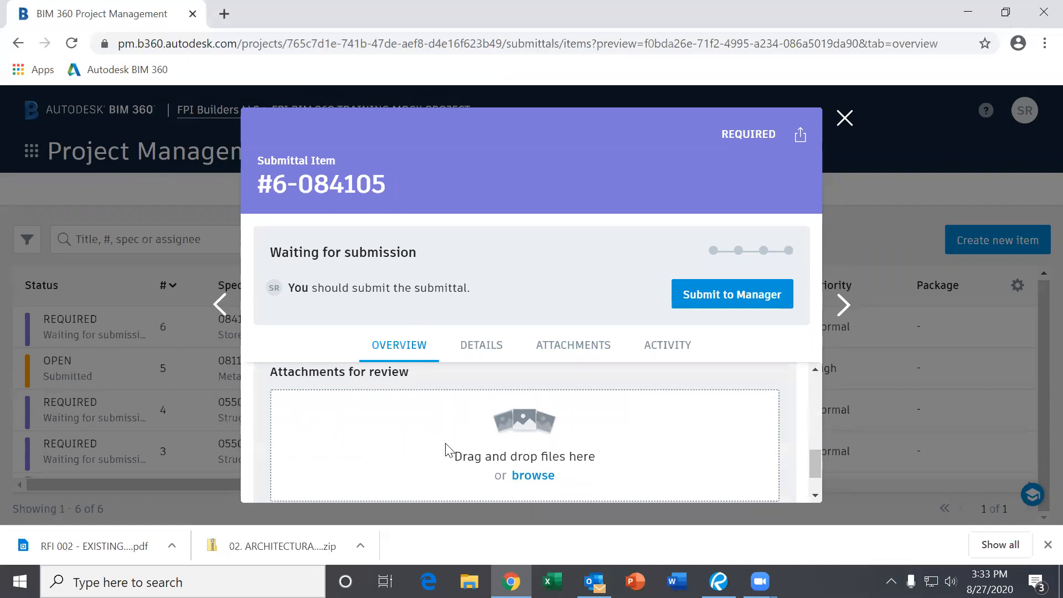
{"action": "left_click", "coordinate": [532, 481]}
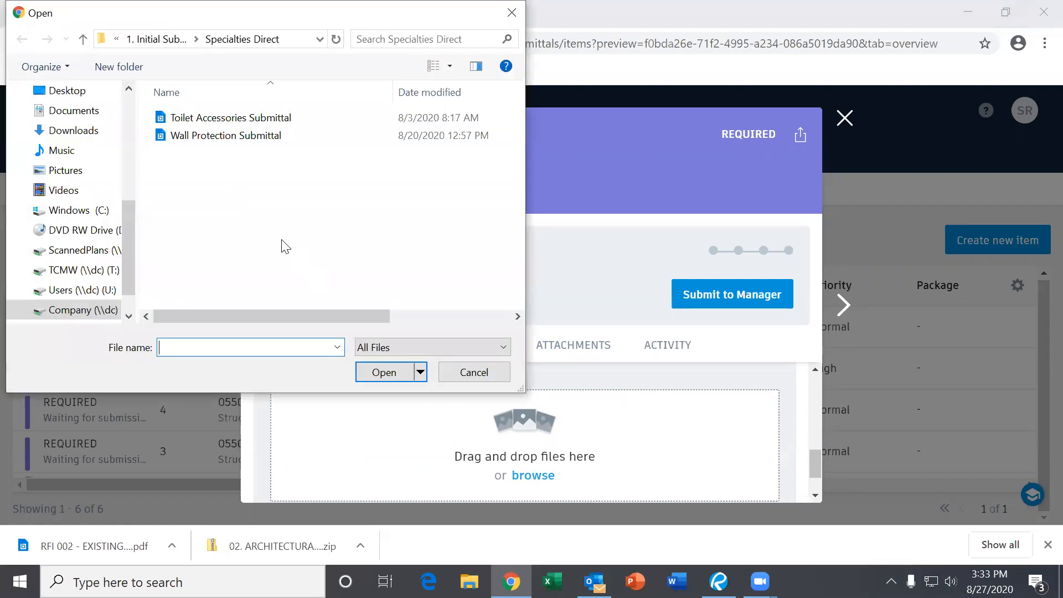
{"action": "left_click", "coordinate": [477, 372]}
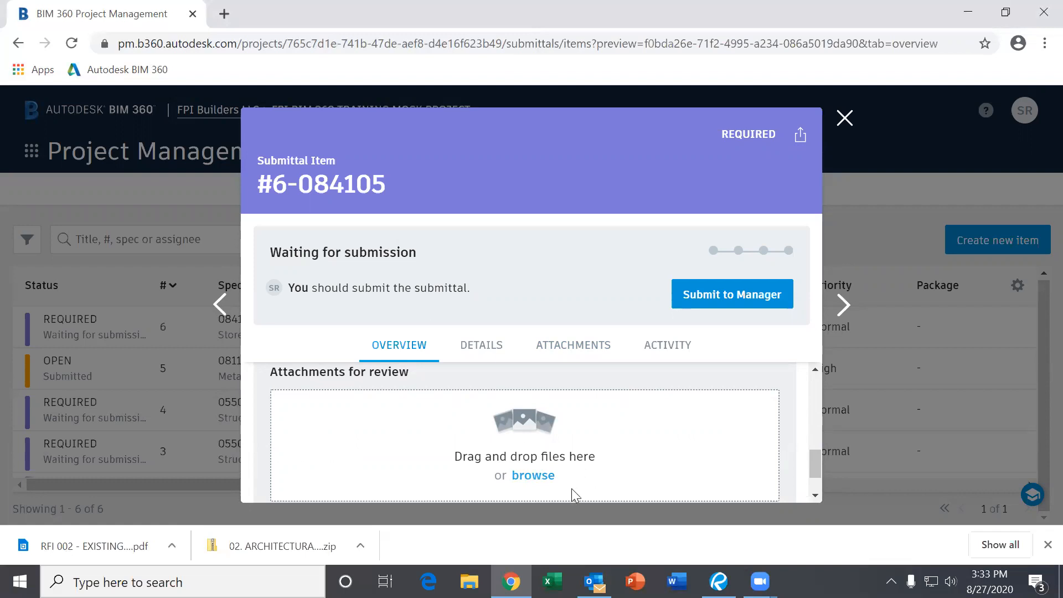
{"action": "scroll", "coordinate": [615, 468], "scroll_direction": "down", "scroll_amount": 2}
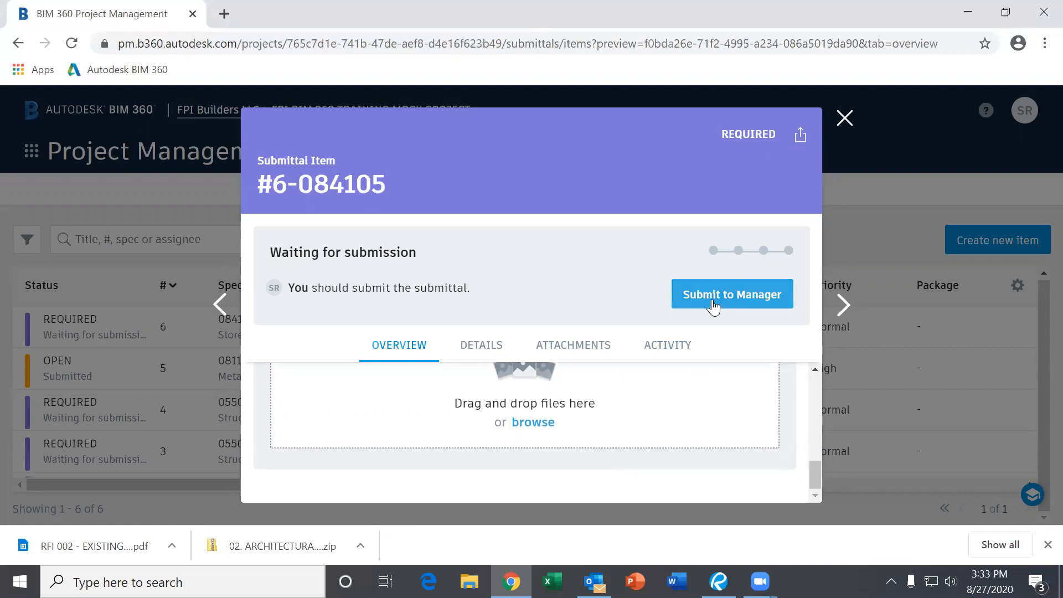
{"action": "scroll", "coordinate": [666, 401], "scroll_direction": "up", "scroll_amount": 3}
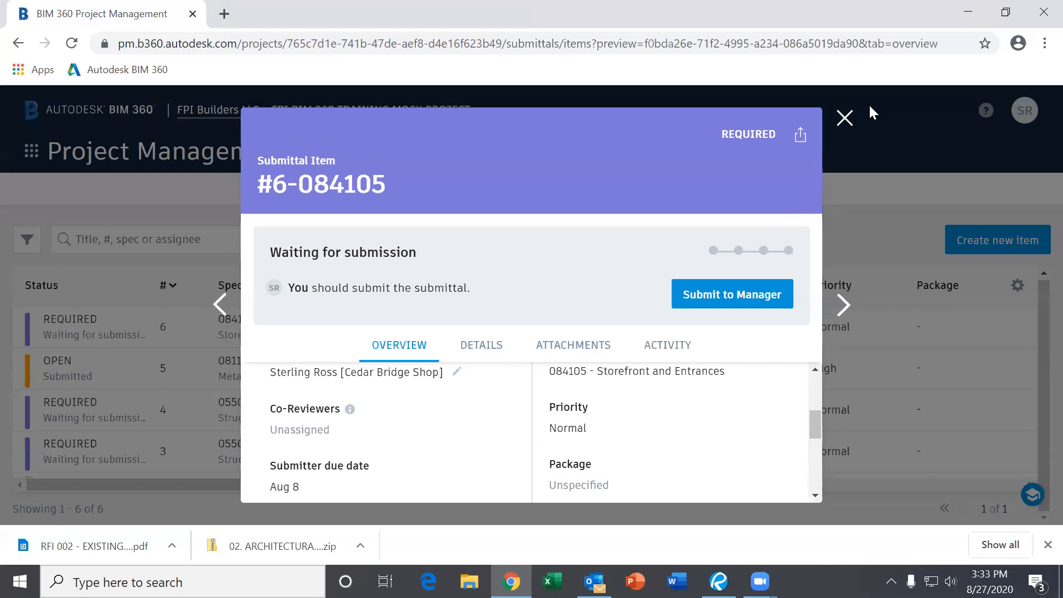
{"action": "left_click", "coordinate": [843, 119]}
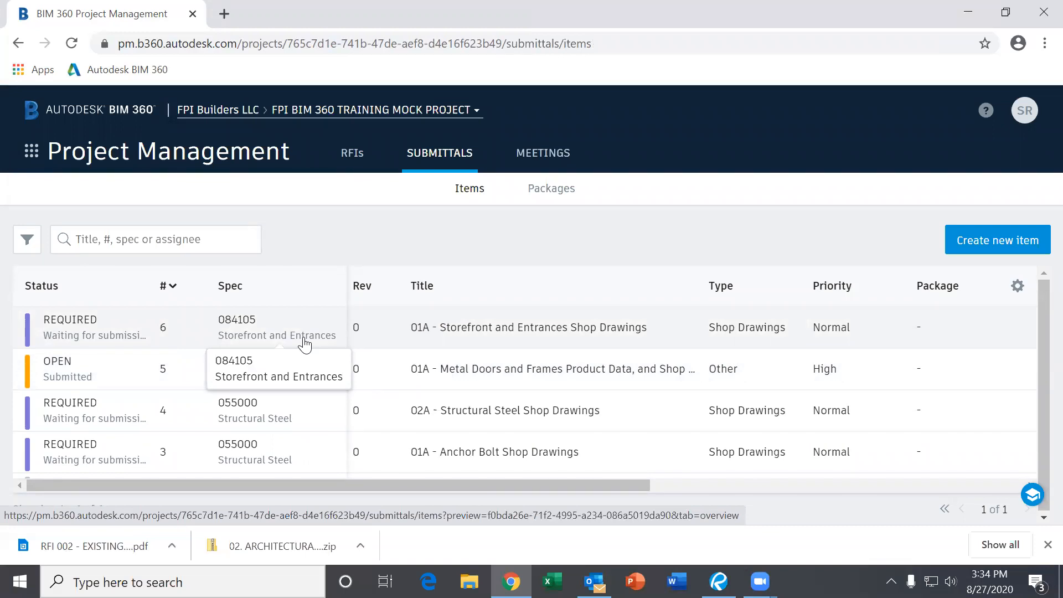
- Reopen submittal #6-084105 and scroll through its Overview details
{"action": "left_click", "coordinate": [304, 337]}
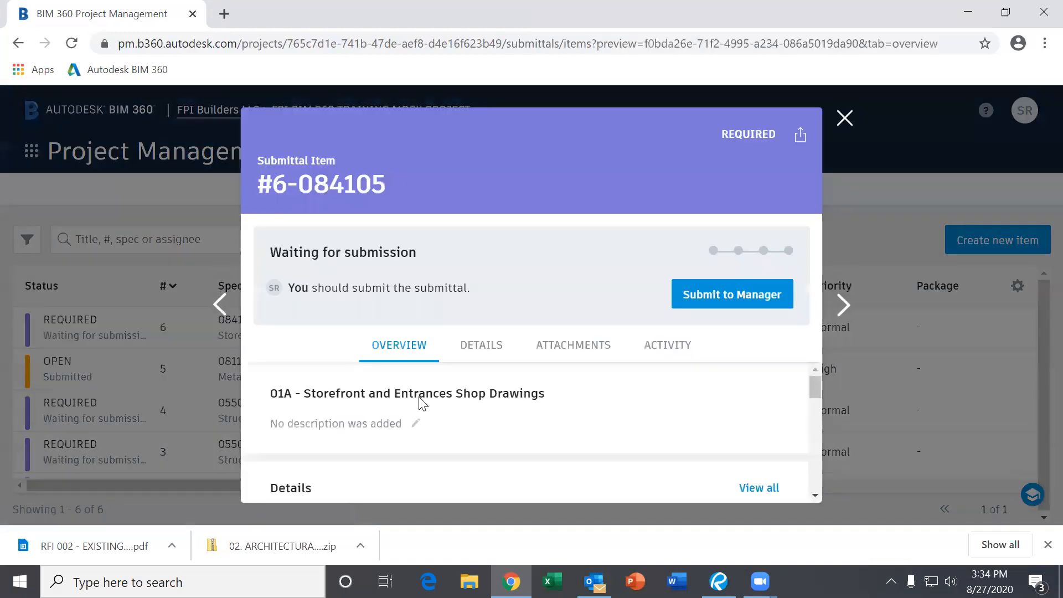
{"action": "scroll", "coordinate": [490, 395], "scroll_direction": "down", "scroll_amount": 5}
{"action": "scroll", "coordinate": [490, 393], "scroll_direction": "down", "scroll_amount": 5}
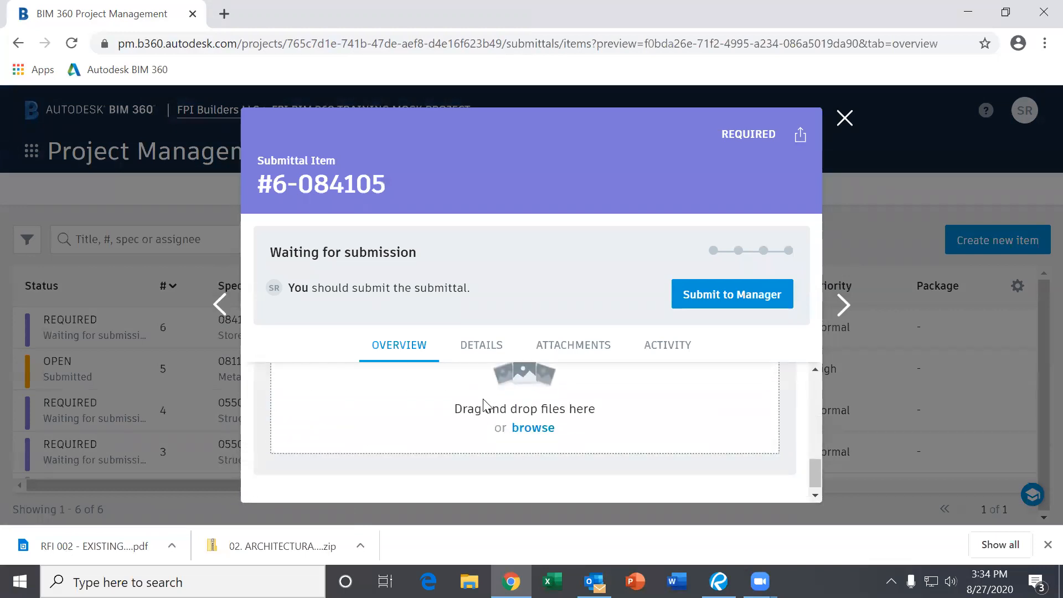
{"action": "scroll", "coordinate": [484, 409], "scroll_direction": "up", "scroll_amount": 3}
{"action": "scroll", "coordinate": [481, 412], "scroll_direction": "down", "scroll_amount": 2}
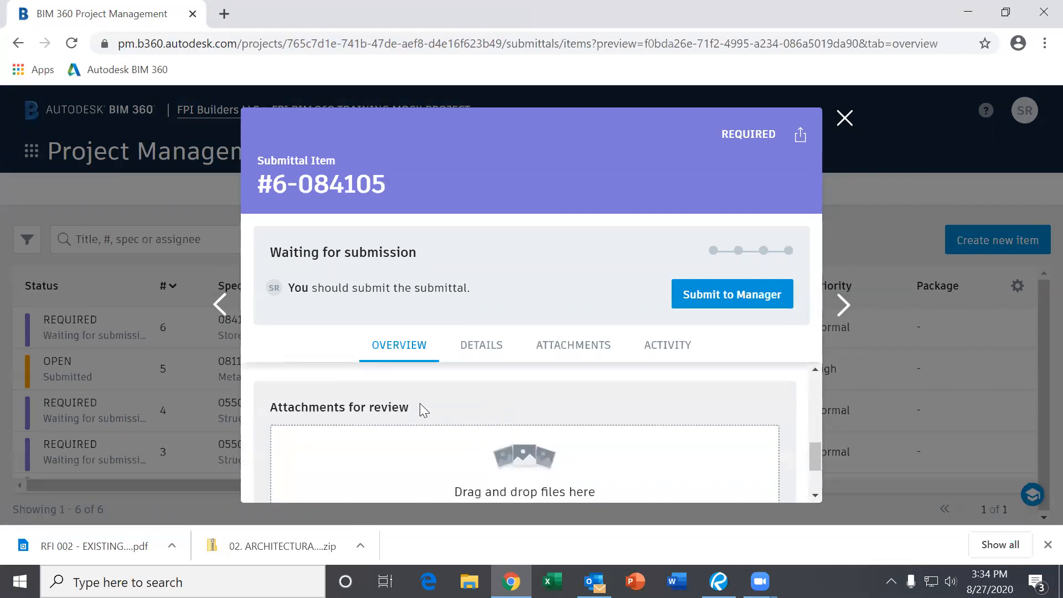
{"action": "scroll", "coordinate": [427, 409], "scroll_direction": "down", "scroll_amount": 2}
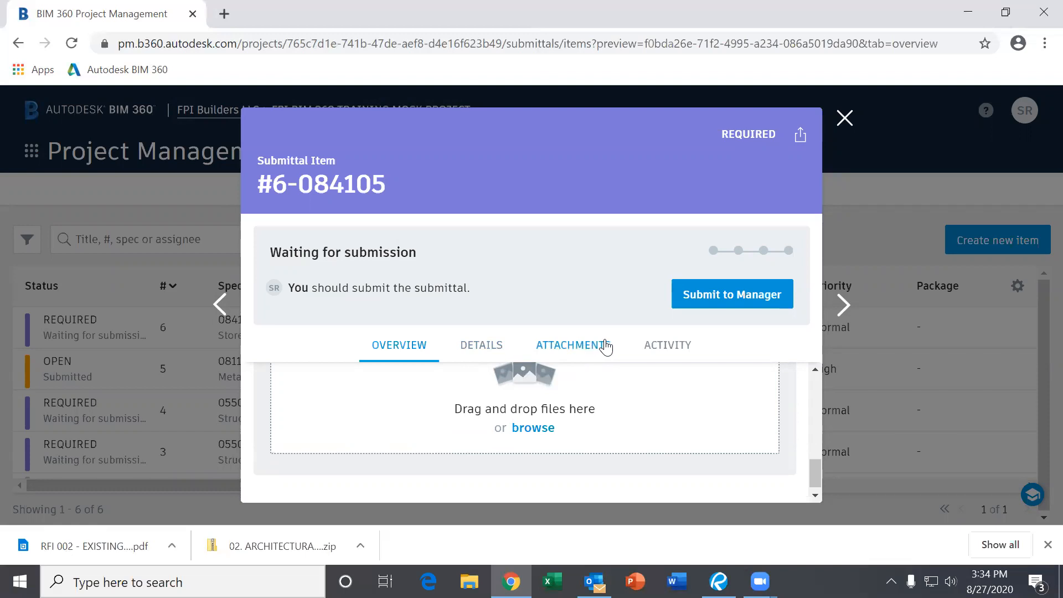
- View submittal #6's attachments, return to its Overview, then close it back to the item list
{"action": "left_click", "coordinate": [551, 346]}
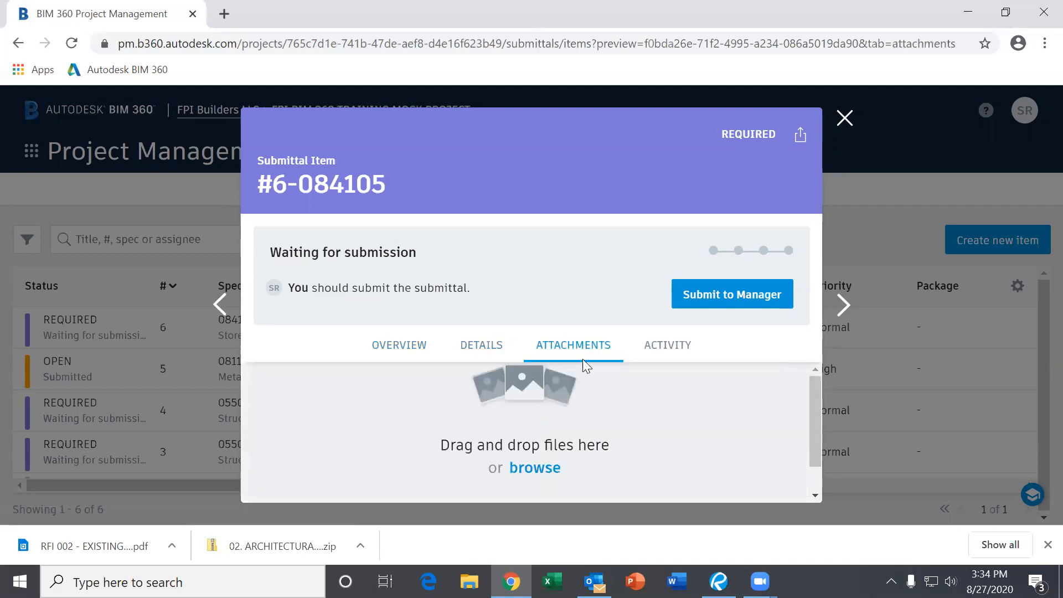
{"action": "scroll", "coordinate": [592, 416], "scroll_direction": "up", "scroll_amount": 1}
{"action": "left_click", "coordinate": [418, 354]}
{"action": "scroll", "coordinate": [548, 413], "scroll_direction": "down", "scroll_amount": 5}
{"action": "scroll", "coordinate": [574, 406], "scroll_direction": "up", "scroll_amount": 3}
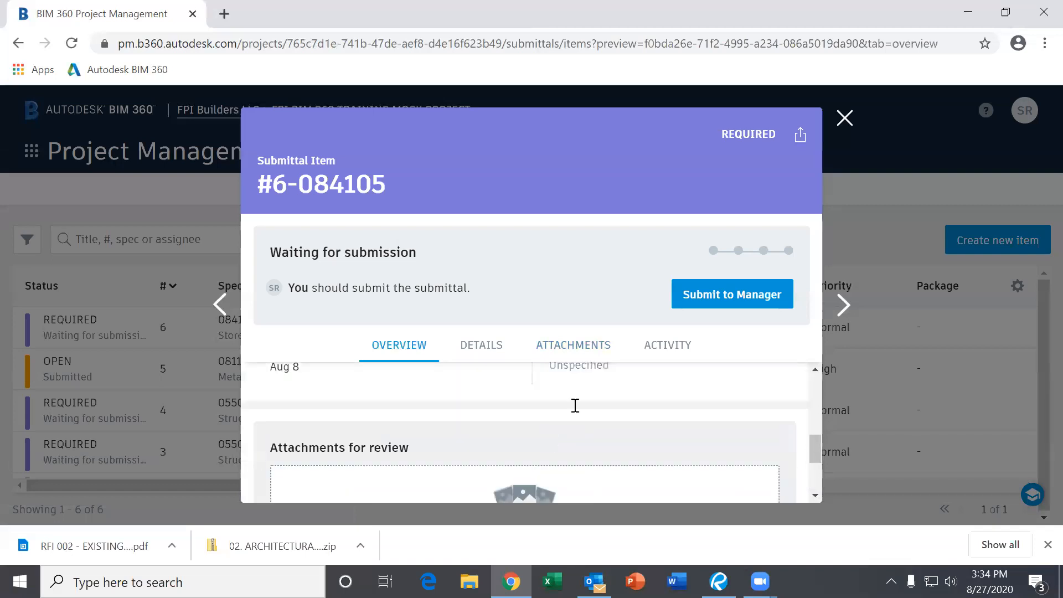
{"action": "left_click", "coordinate": [843, 117]}
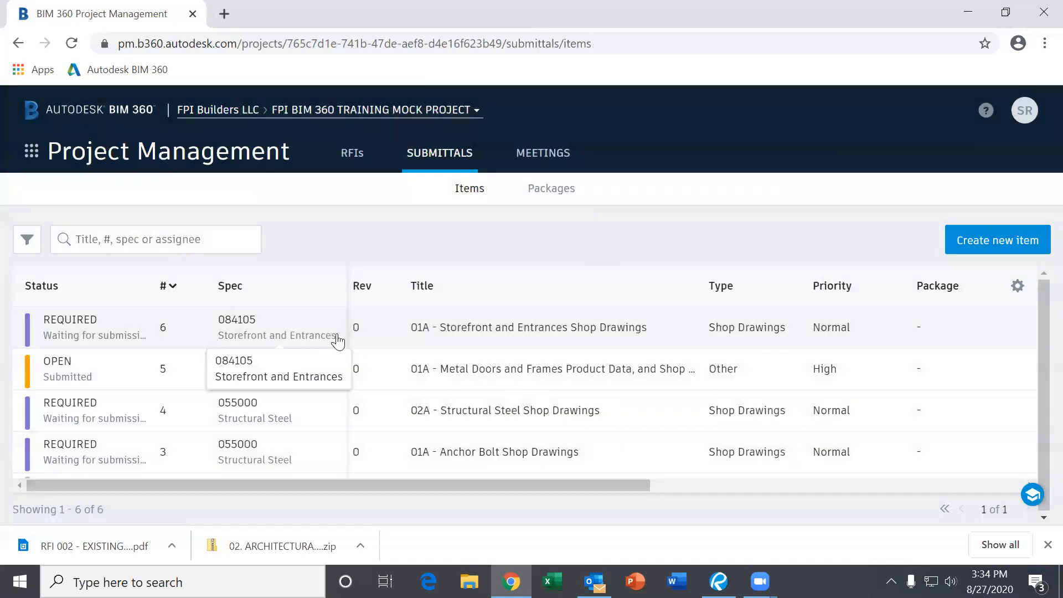
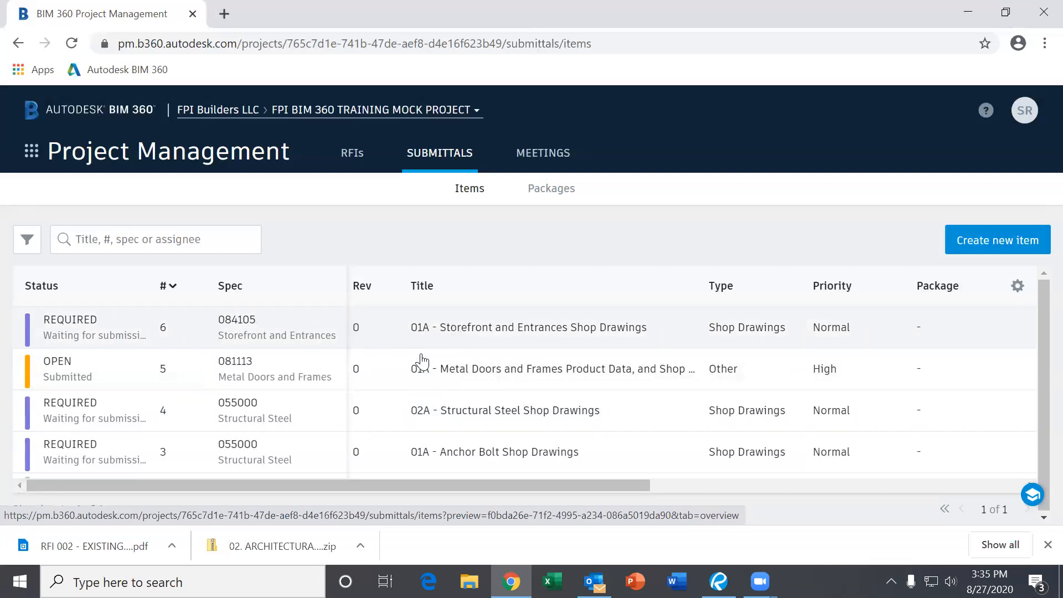
- Leave Project Management for the Field Management module, landing on its empty Checklists page
{"action": "scroll", "coordinate": [371, 409], "scroll_direction": "down", "scroll_amount": 2}
{"action": "scroll", "coordinate": [365, 409], "scroll_direction": "up", "scroll_amount": 2}
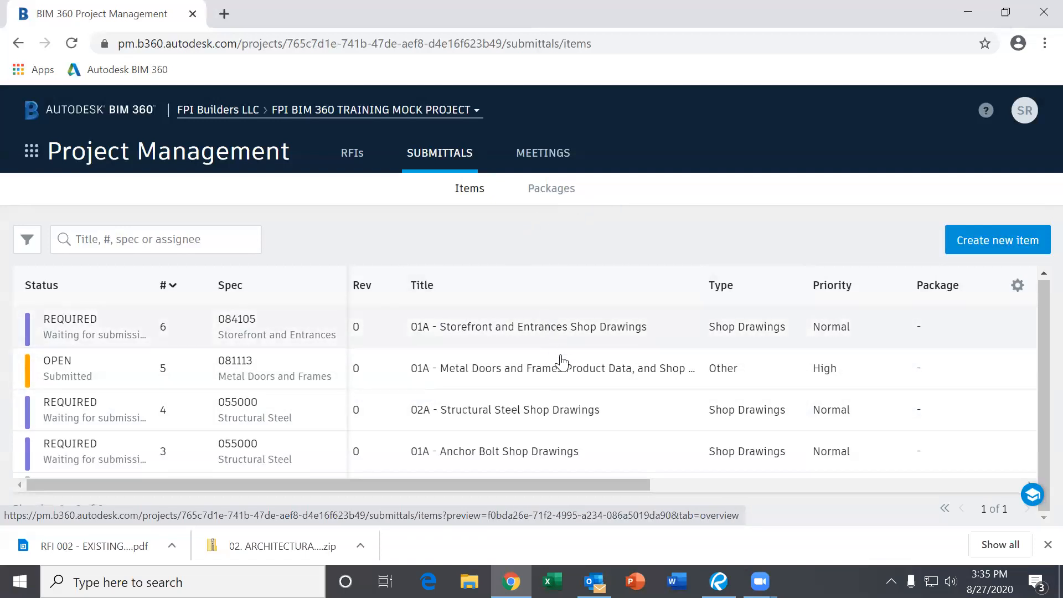
{"action": "scroll", "coordinate": [548, 371], "scroll_direction": "down", "scroll_amount": 2}
{"action": "scroll", "coordinate": [595, 382], "scroll_direction": "up", "scroll_amount": 2}
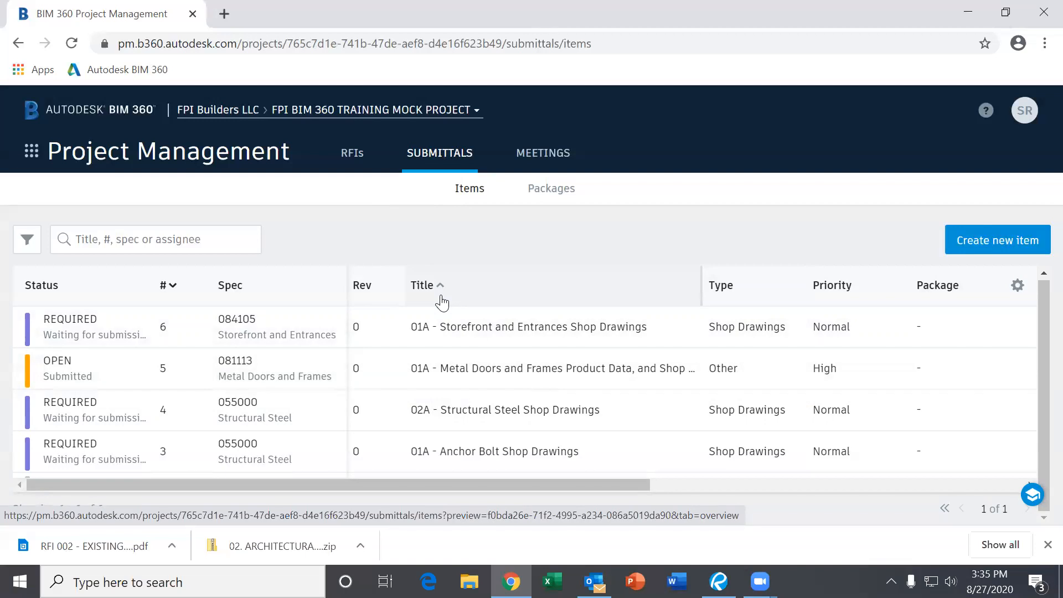
{"action": "scroll", "coordinate": [443, 368], "scroll_direction": "down", "scroll_amount": 2}
{"action": "scroll", "coordinate": [443, 370], "scroll_direction": "up", "scroll_amount": 2}
{"action": "left_click", "coordinate": [41, 157]}
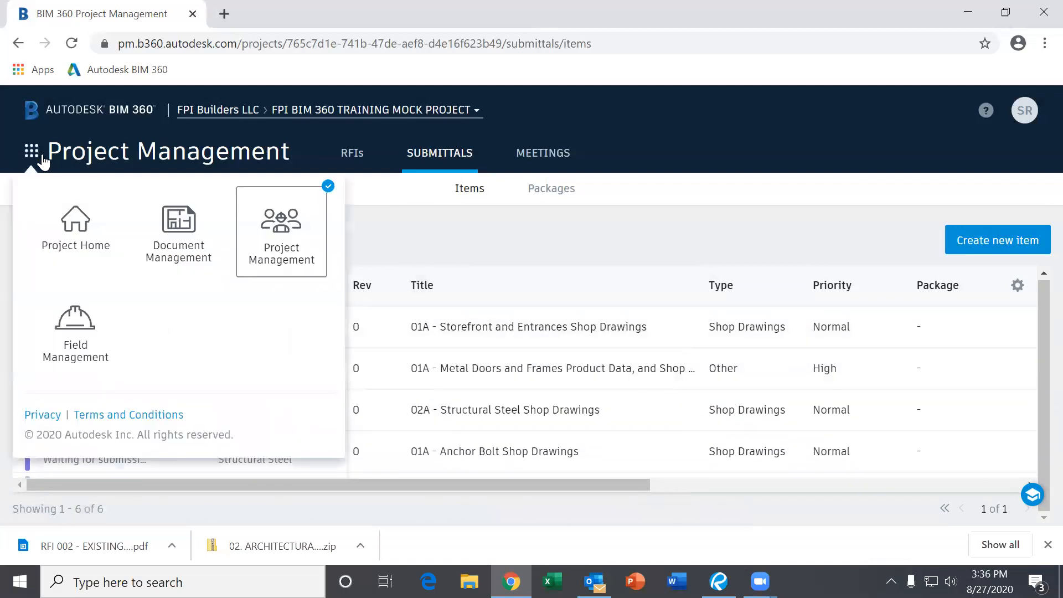
{"action": "left_click", "coordinate": [89, 346]}
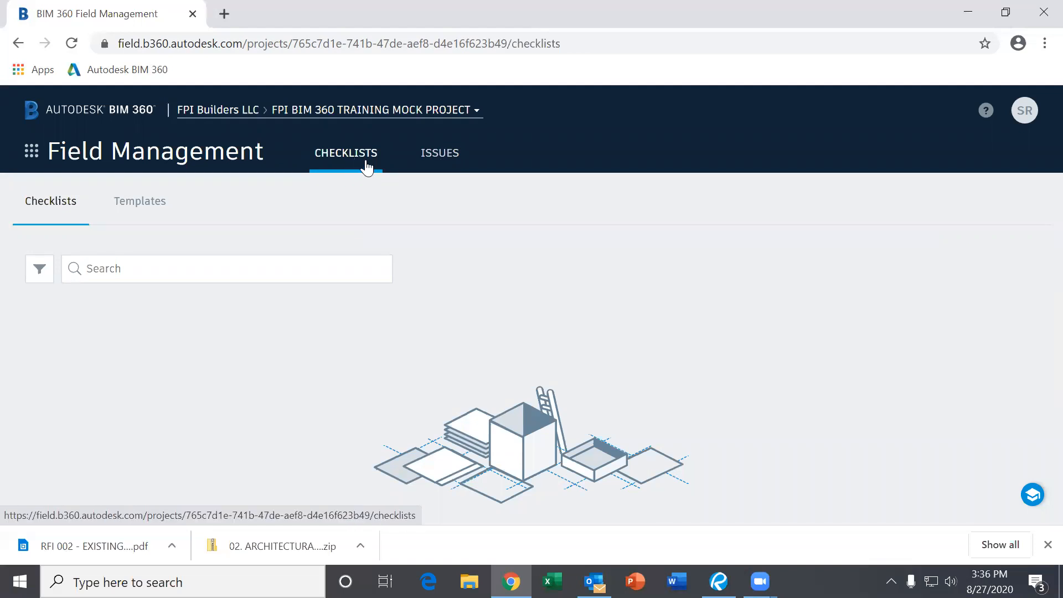
- List the field issues: painting, light fixture and handrail issues 5, 2 and 1
{"action": "left_click", "coordinate": [451, 162]}
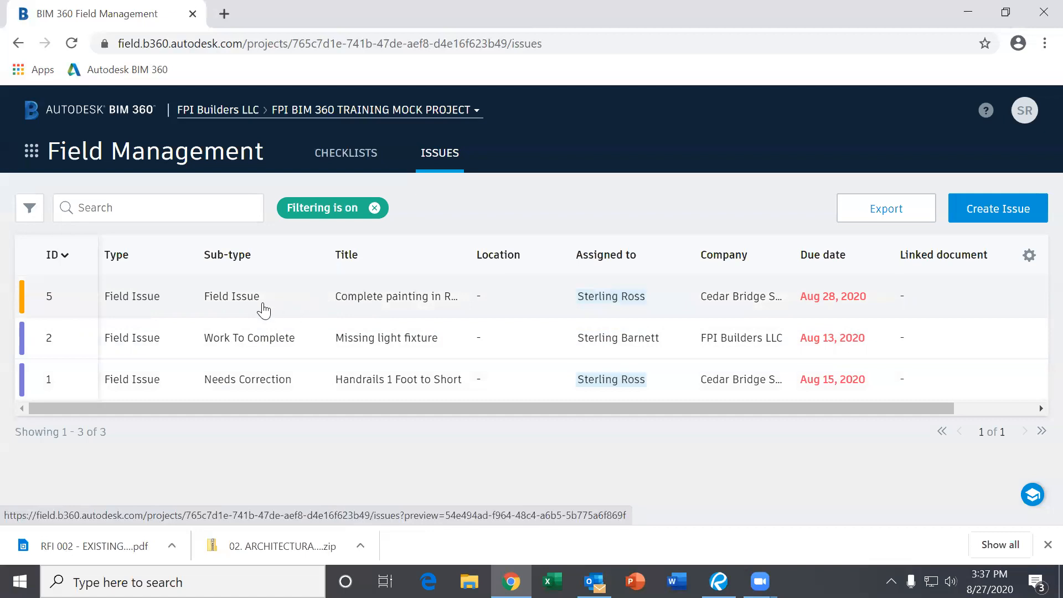
- Open issue #5, Complete painting in Room 201, and scroll its details to Response
{"action": "left_click", "coordinate": [352, 301]}
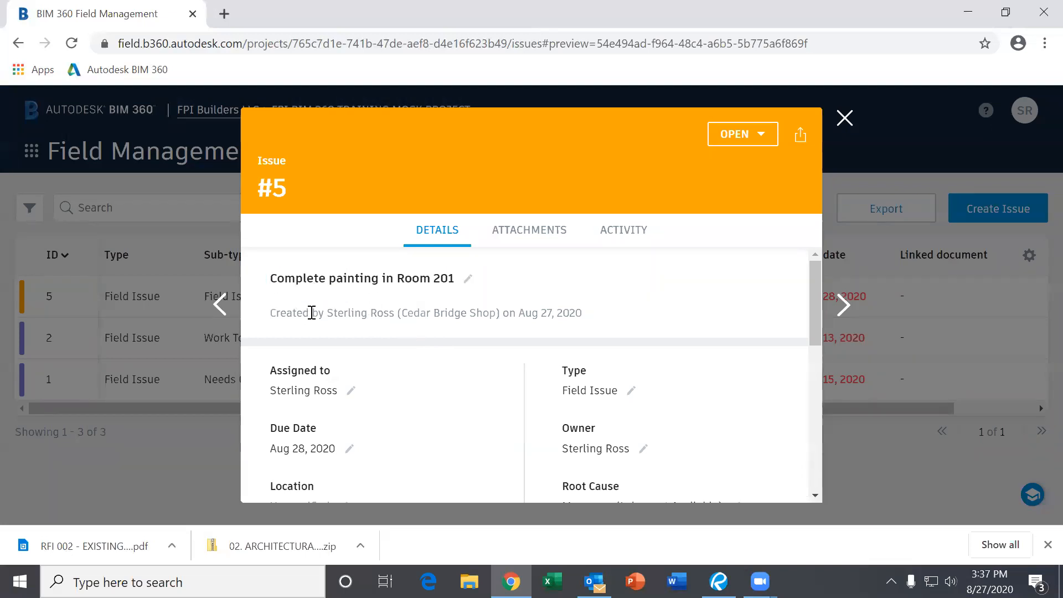
{"action": "scroll", "coordinate": [514, 326], "scroll_direction": "down", "scroll_amount": 2}
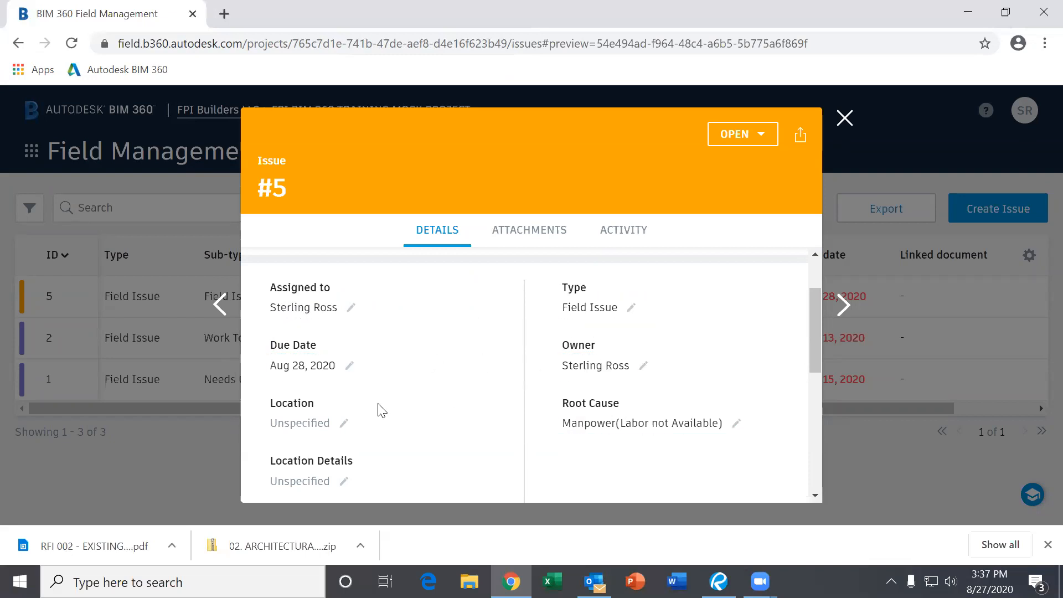
{"action": "scroll", "coordinate": [378, 411], "scroll_direction": "down", "scroll_amount": 2}
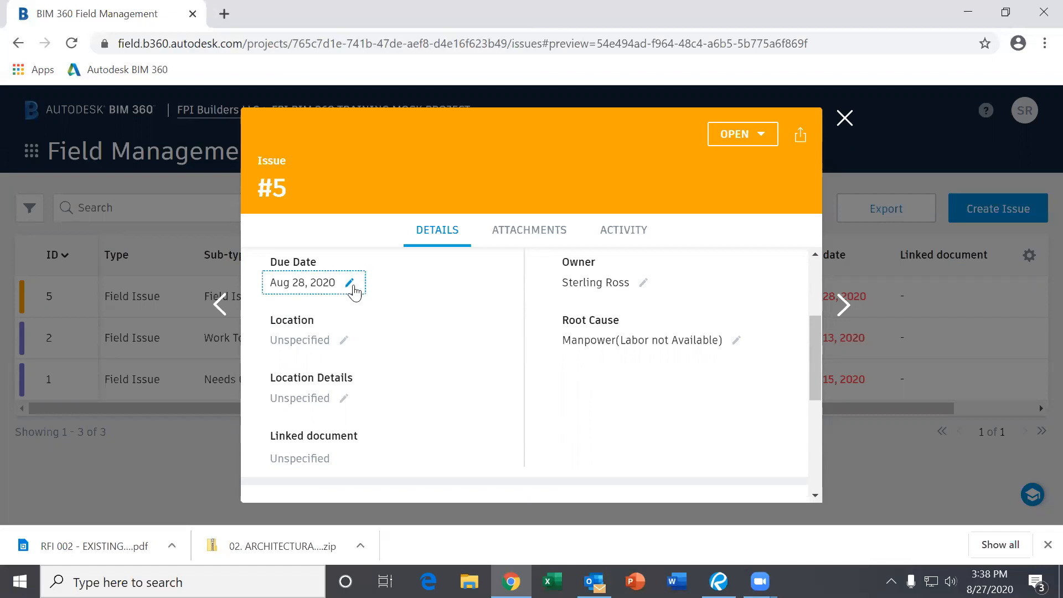
{"action": "scroll", "coordinate": [503, 359], "scroll_direction": "down", "scroll_amount": 4}
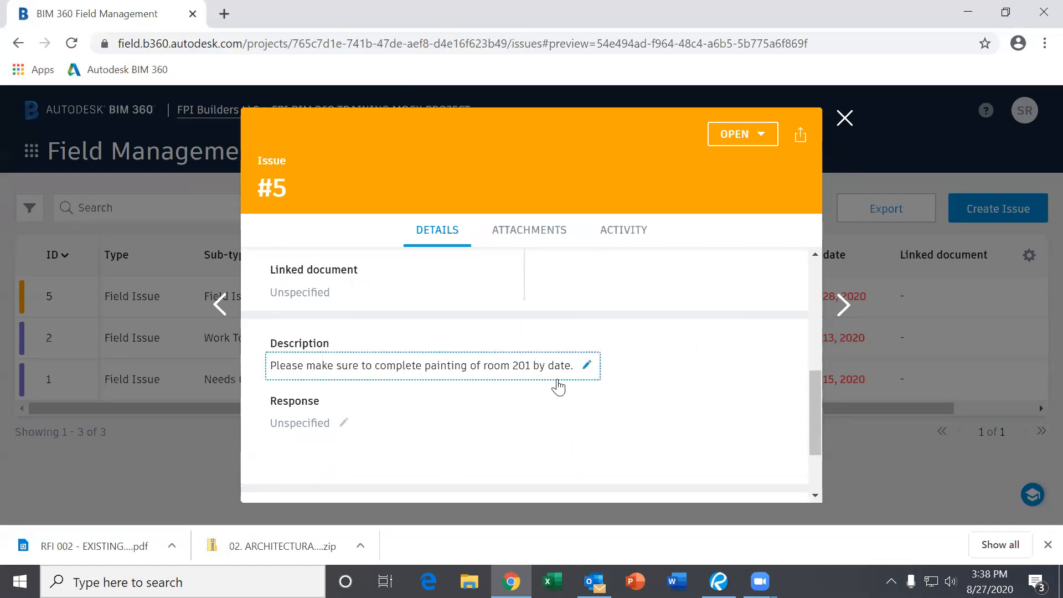
{"action": "left_click", "coordinate": [293, 425]}
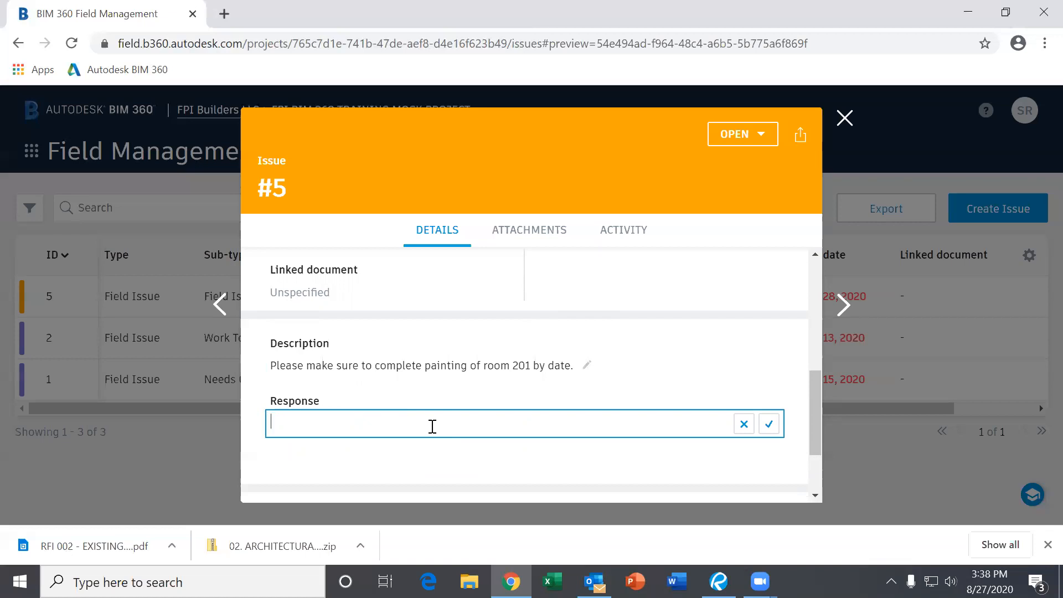
- Save the response 'Completed painting for room 201 on date.' on issue #5
{"action": "type", "text": "ompleted painting for room 201 on"}
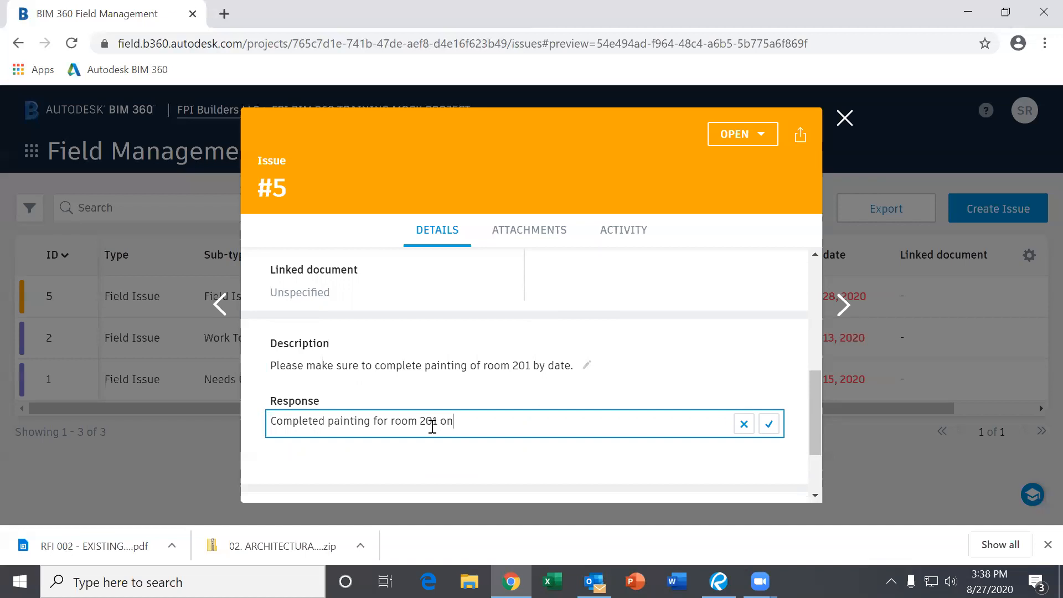
{"action": "type", "text": " date."}
{"action": "scroll", "coordinate": [432, 429], "scroll_direction": "down", "scroll_amount": 2}
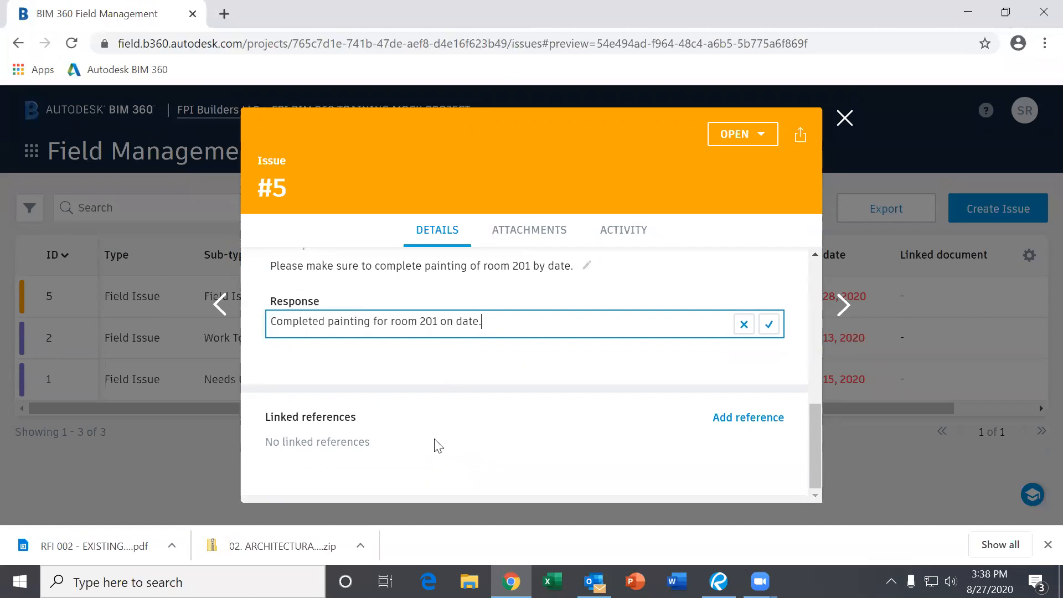
{"action": "scroll", "coordinate": [437, 432], "scroll_direction": "up", "scroll_amount": 3}
{"action": "scroll", "coordinate": [429, 430], "scroll_direction": "up", "scroll_amount": 1}
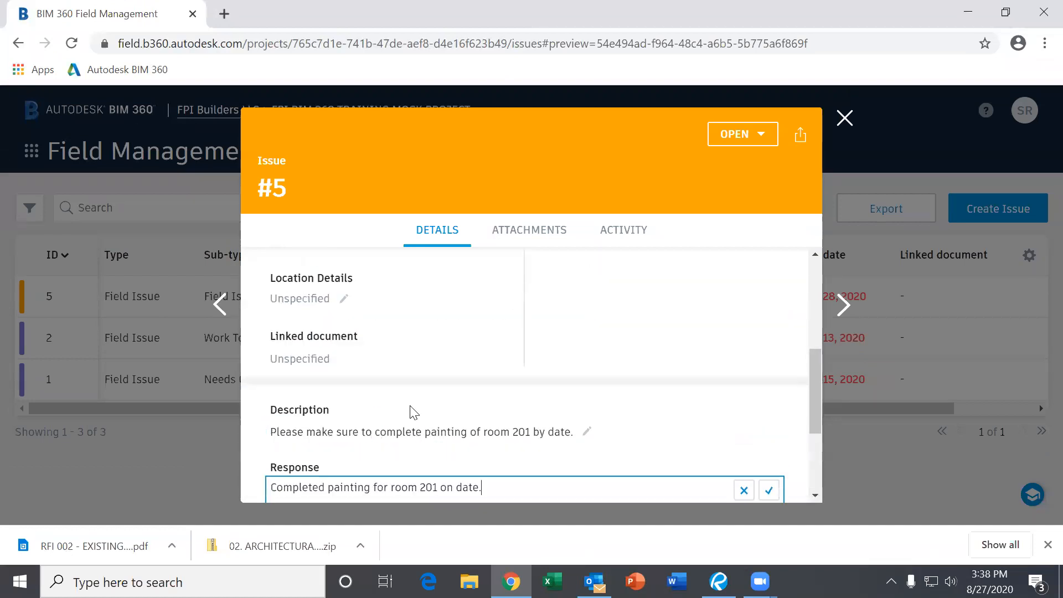
{"action": "scroll", "coordinate": [411, 415], "scroll_direction": "up", "scroll_amount": 3}
{"action": "scroll", "coordinate": [407, 430], "scroll_direction": "down", "scroll_amount": 5}
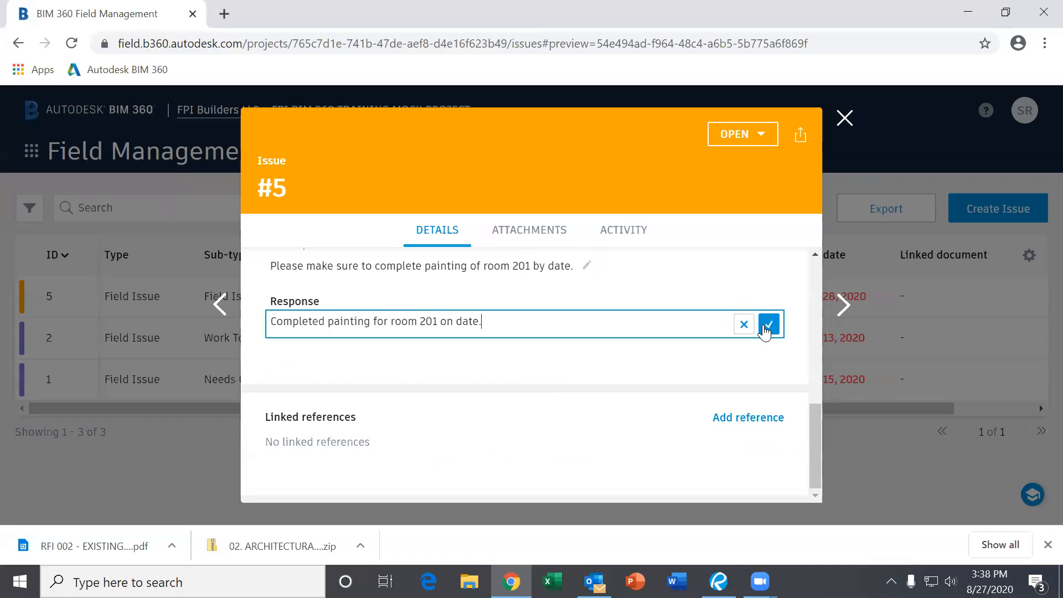
{"action": "left_click", "coordinate": [765, 330]}
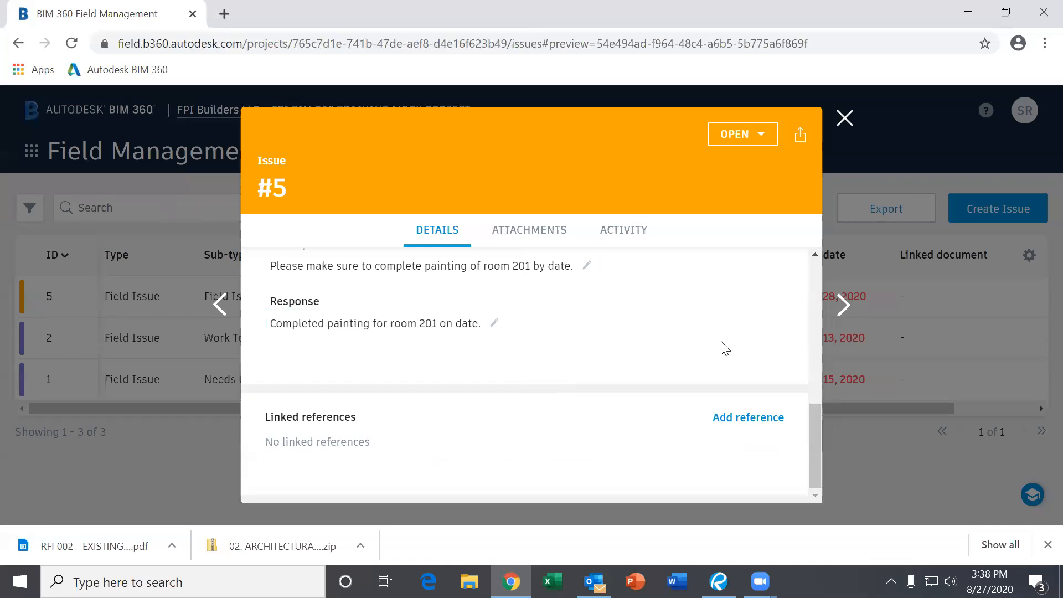
{"action": "scroll", "coordinate": [487, 409], "scroll_direction": "down", "scroll_amount": 1}
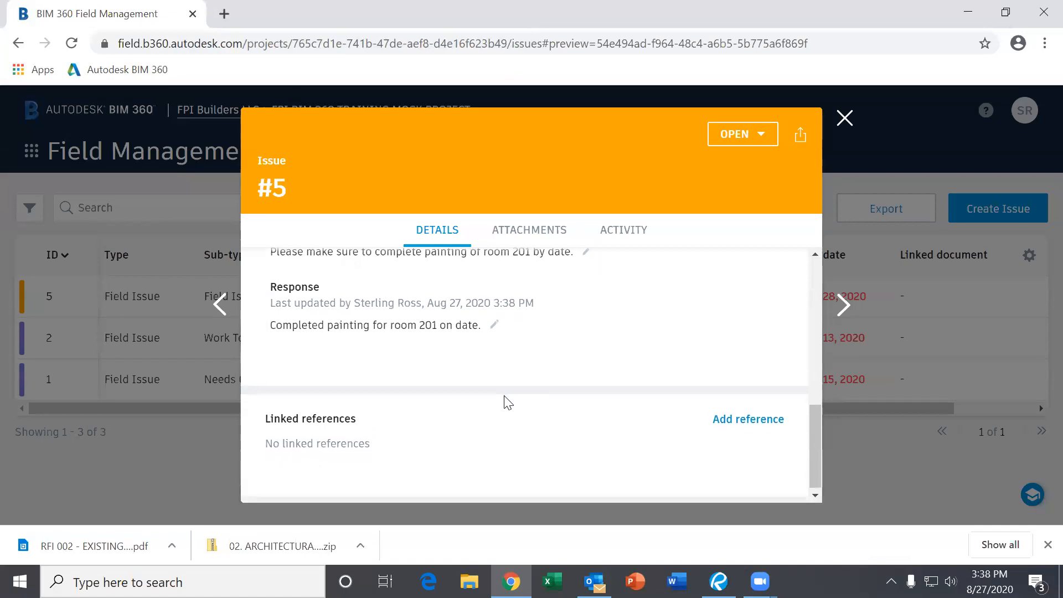
{"action": "scroll", "coordinate": [565, 310], "scroll_direction": "up", "scroll_amount": 4}
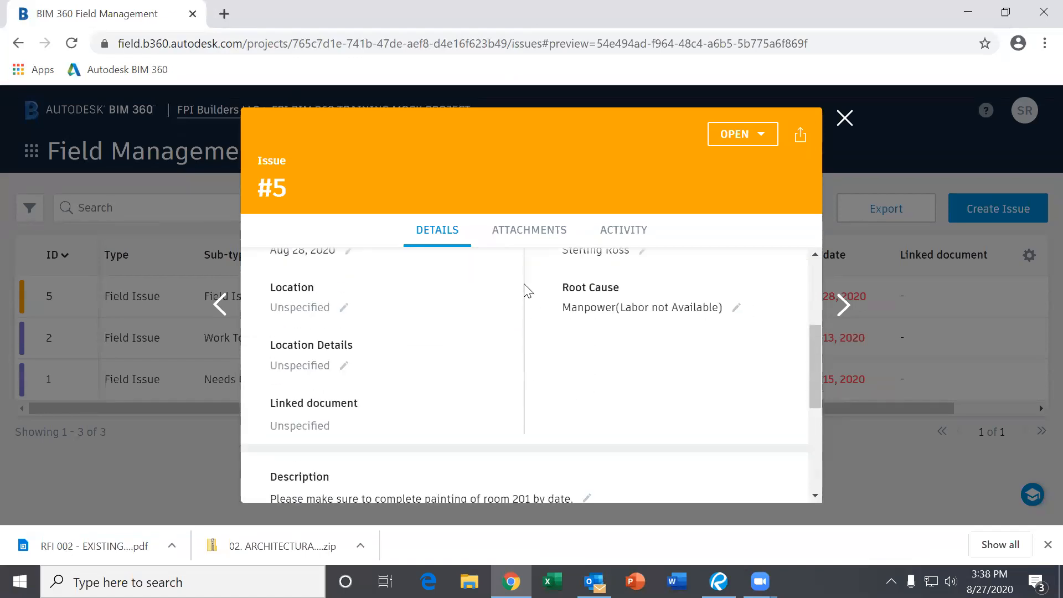
{"action": "left_click", "coordinate": [516, 233]}
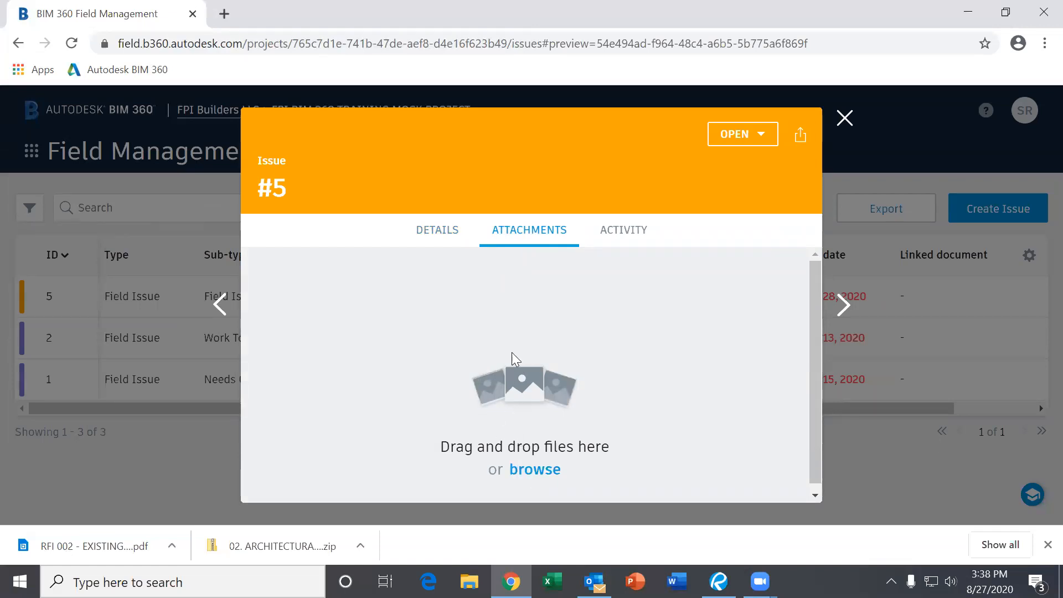
{"action": "left_click", "coordinate": [435, 244]}
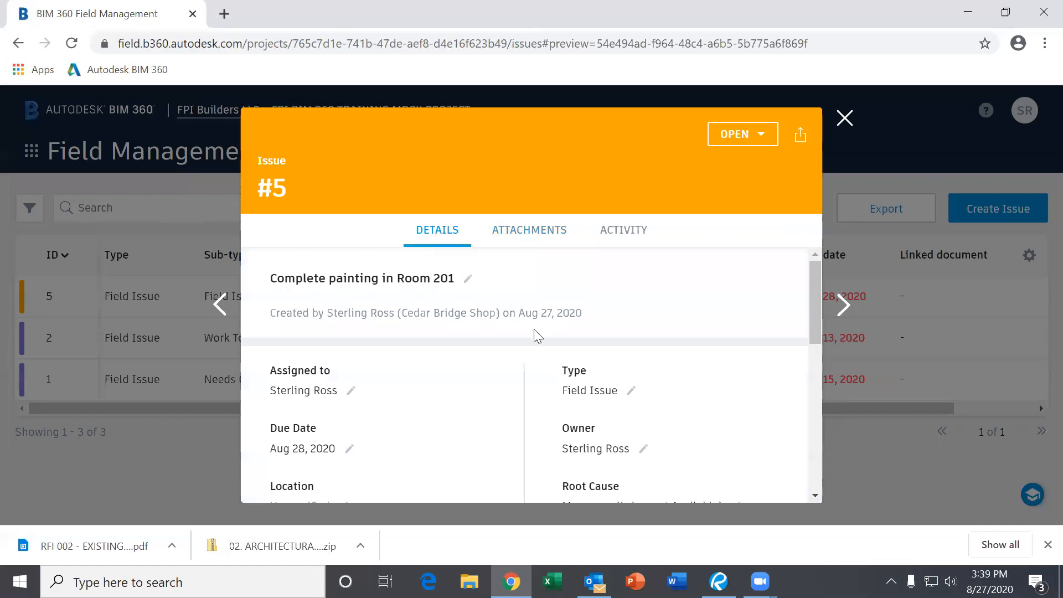
{"action": "scroll", "coordinate": [593, 363], "scroll_direction": "down", "scroll_amount": 5}
{"action": "scroll", "coordinate": [591, 366], "scroll_direction": "up", "scroll_amount": 5}
{"action": "scroll", "coordinate": [496, 382], "scroll_direction": "down", "scroll_amount": 5}
{"action": "scroll", "coordinate": [501, 392], "scroll_direction": "up", "scroll_amount": 5}
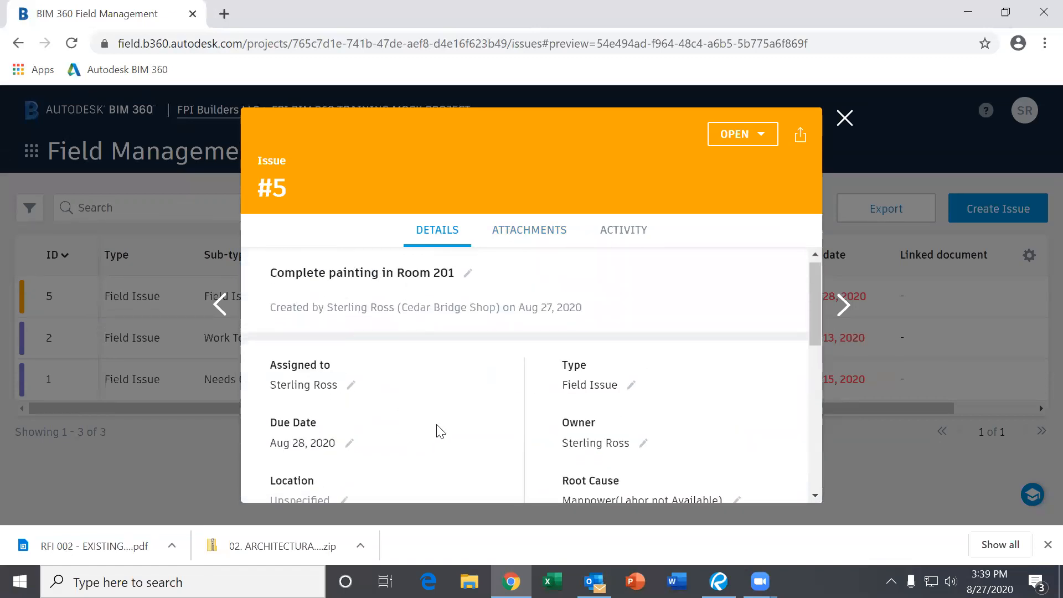
{"action": "scroll", "coordinate": [436, 429], "scroll_direction": "down", "scroll_amount": 4}
{"action": "left_click", "coordinate": [497, 242]}
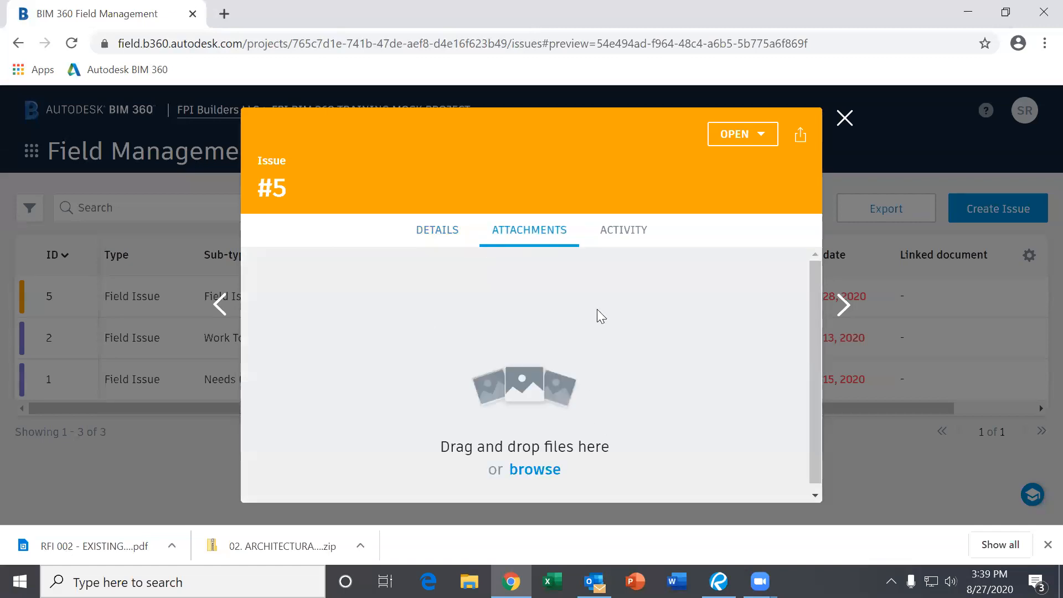
{"action": "left_click", "coordinate": [420, 233]}
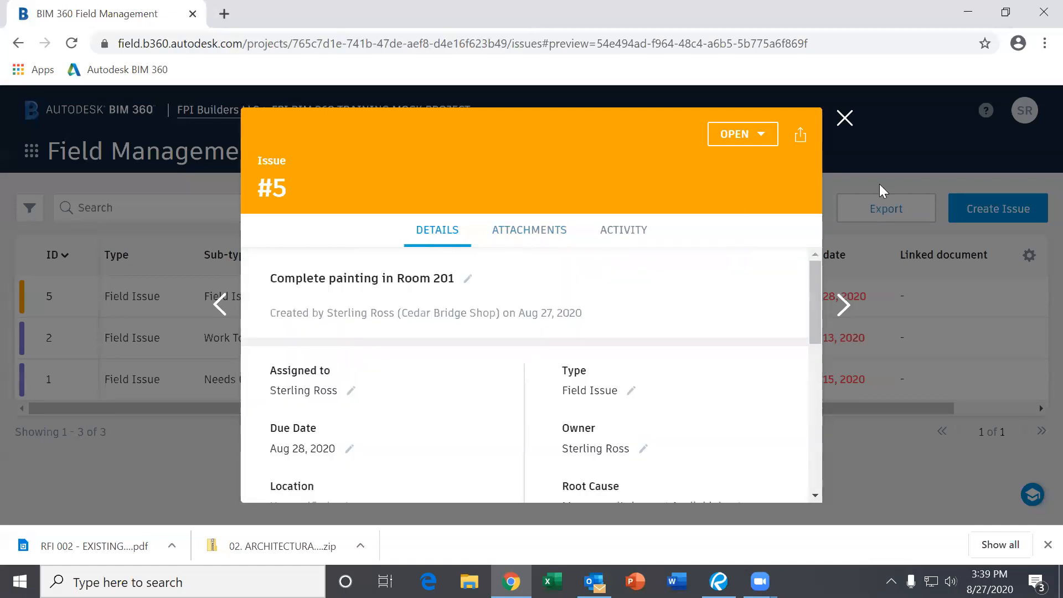
{"action": "left_click", "coordinate": [745, 149]}
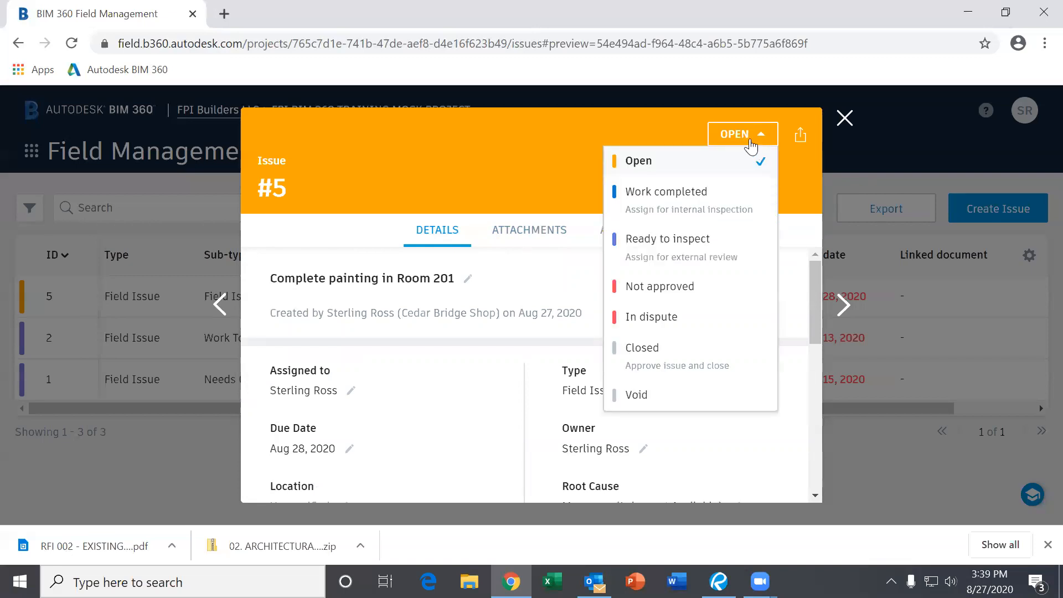
- Set issue #5's status to Ready to inspect and assign it to another FPI Builders LLC member
{"action": "left_click", "coordinate": [679, 259]}
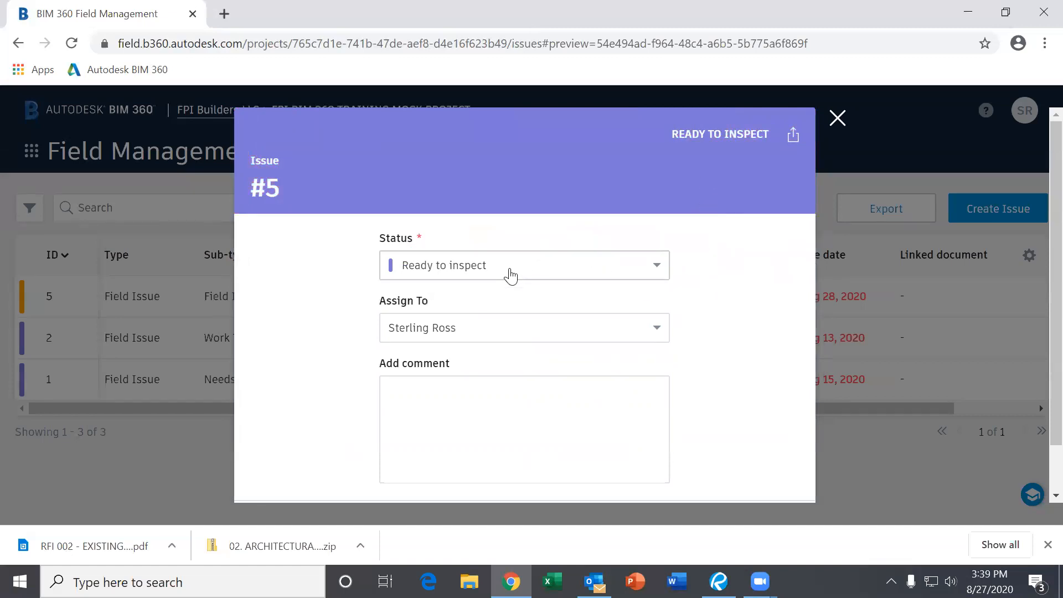
{"action": "scroll", "coordinate": [349, 299], "scroll_direction": "down", "scroll_amount": 1}
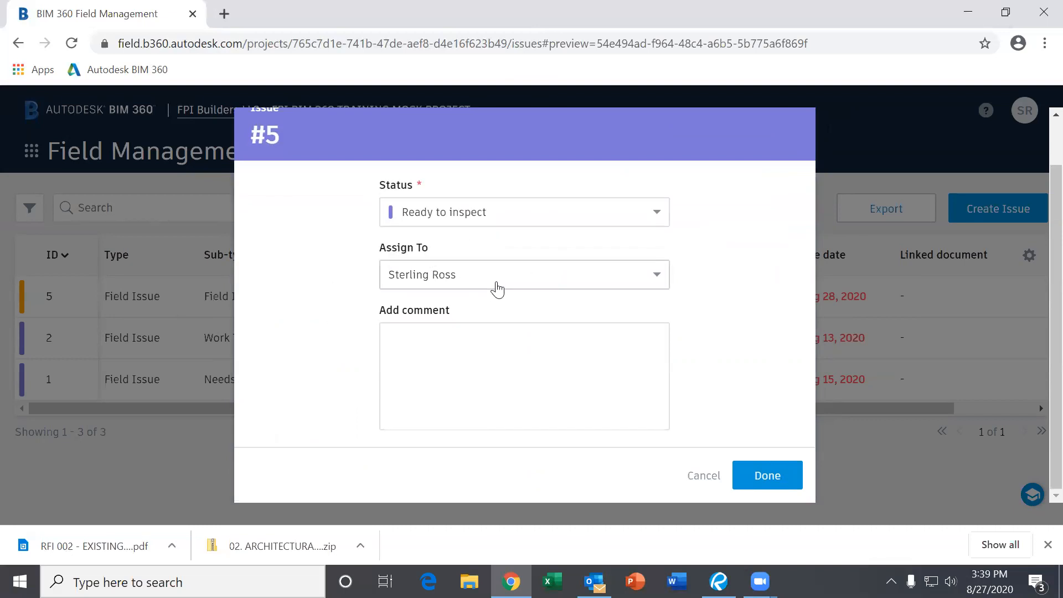
{"action": "scroll", "coordinate": [496, 287], "scroll_direction": "up", "scroll_amount": 1}
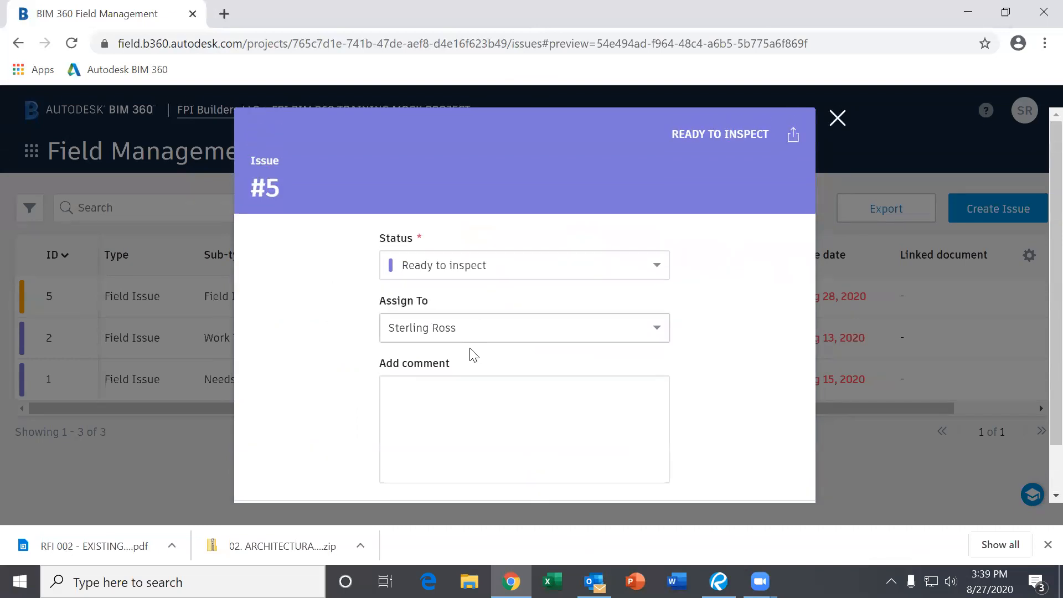
{"action": "left_click", "coordinate": [441, 338]}
{"action": "scroll", "coordinate": [495, 419], "scroll_direction": "down", "scroll_amount": 2}
{"action": "scroll", "coordinate": [493, 419], "scroll_direction": "up", "scroll_amount": 2}
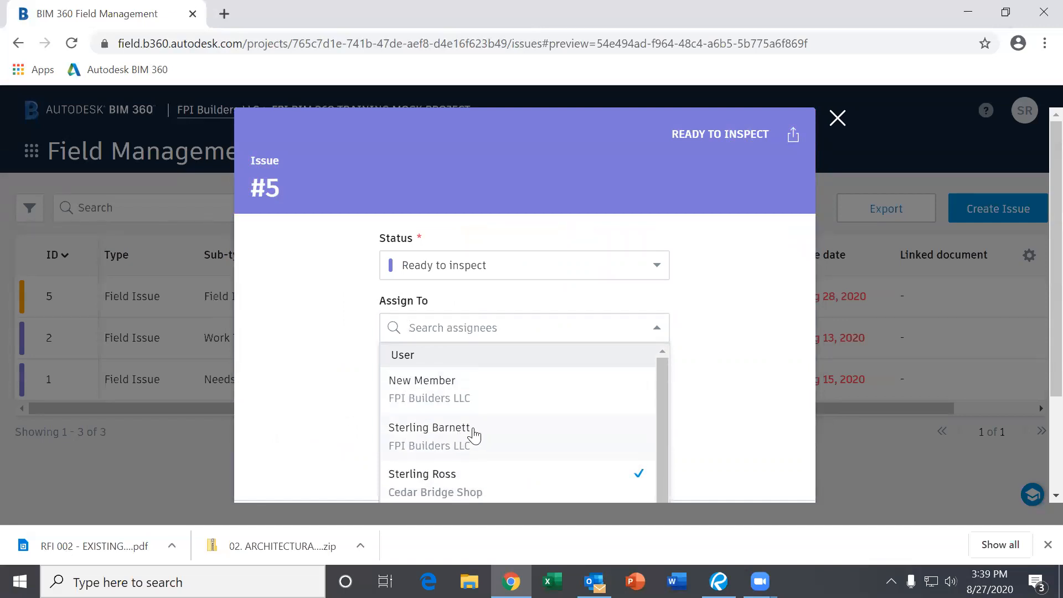
{"action": "scroll", "coordinate": [472, 434], "scroll_direction": "down", "scroll_amount": 3}
{"action": "scroll", "coordinate": [467, 422], "scroll_direction": "up", "scroll_amount": 2}
{"action": "scroll", "coordinate": [487, 455], "scroll_direction": "down", "scroll_amount": 3}
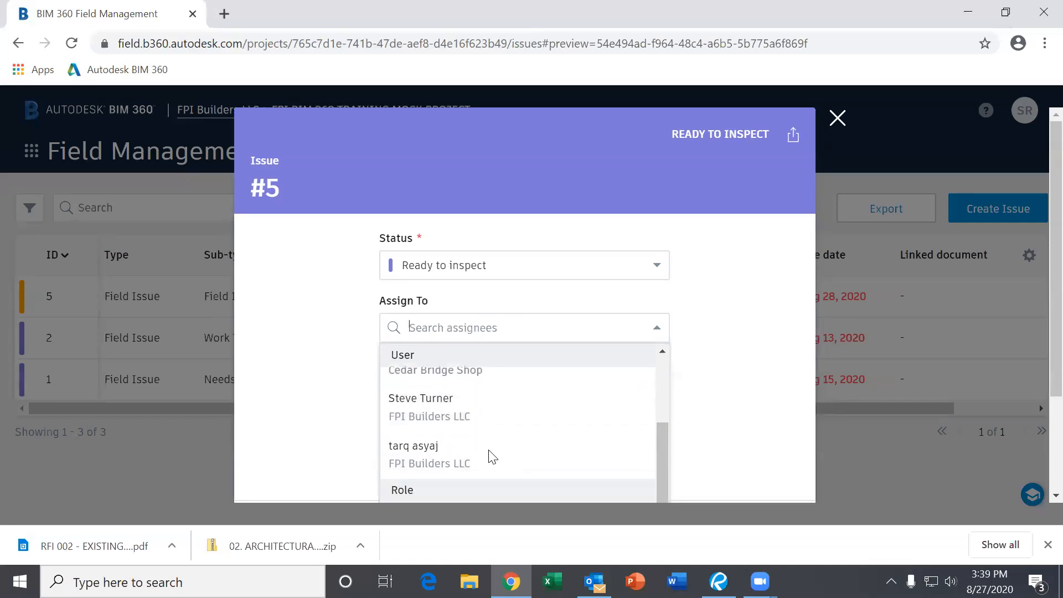
{"action": "scroll", "coordinate": [553, 455], "scroll_direction": "up", "scroll_amount": 5}
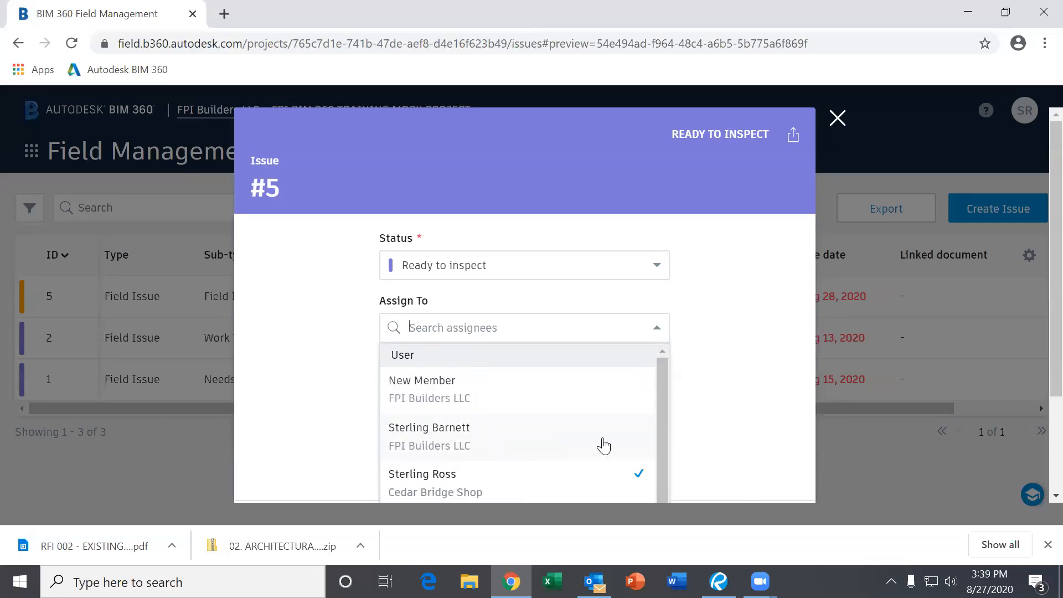
{"action": "left_click", "coordinate": [512, 431]}
- Save the new status and assignee, then close issue #5
{"action": "left_click", "coordinate": [445, 365]}
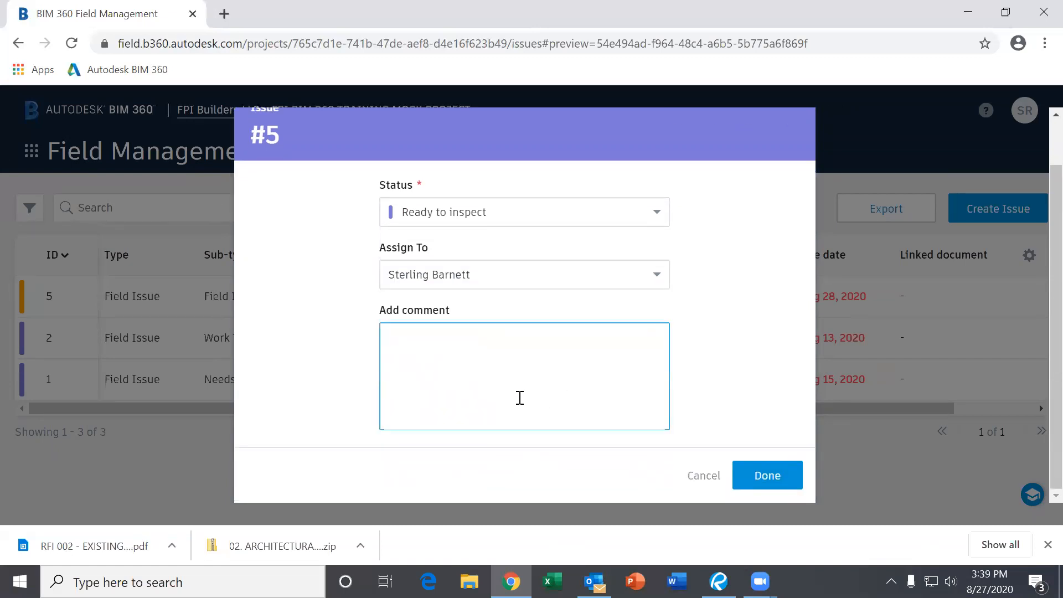
{"action": "scroll", "coordinate": [519, 396], "scroll_direction": "up", "scroll_amount": 2}
{"action": "scroll", "coordinate": [642, 315], "scroll_direction": "down", "scroll_amount": 2}
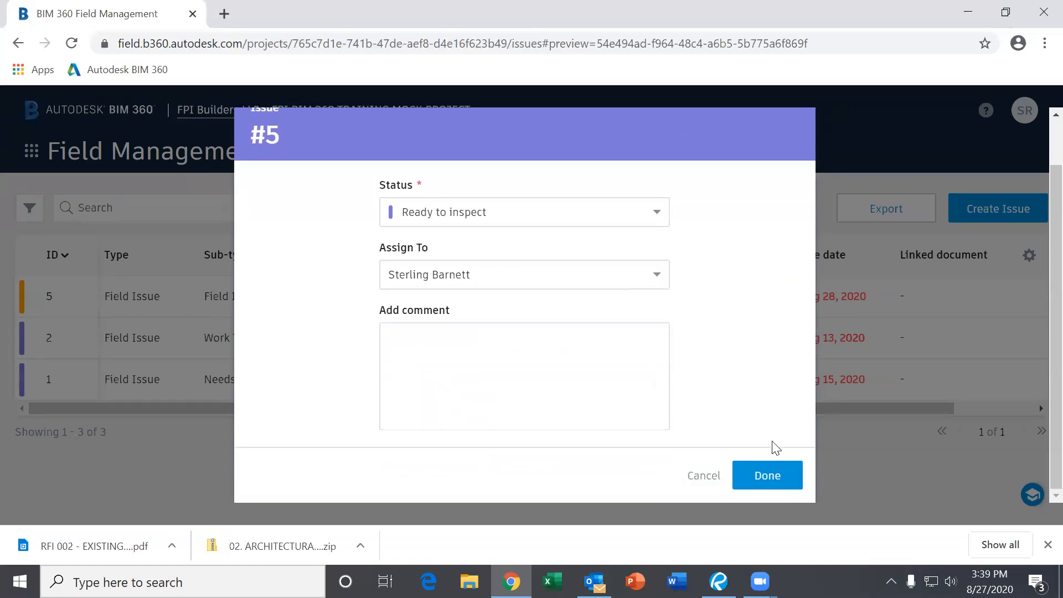
{"action": "left_click", "coordinate": [774, 475]}
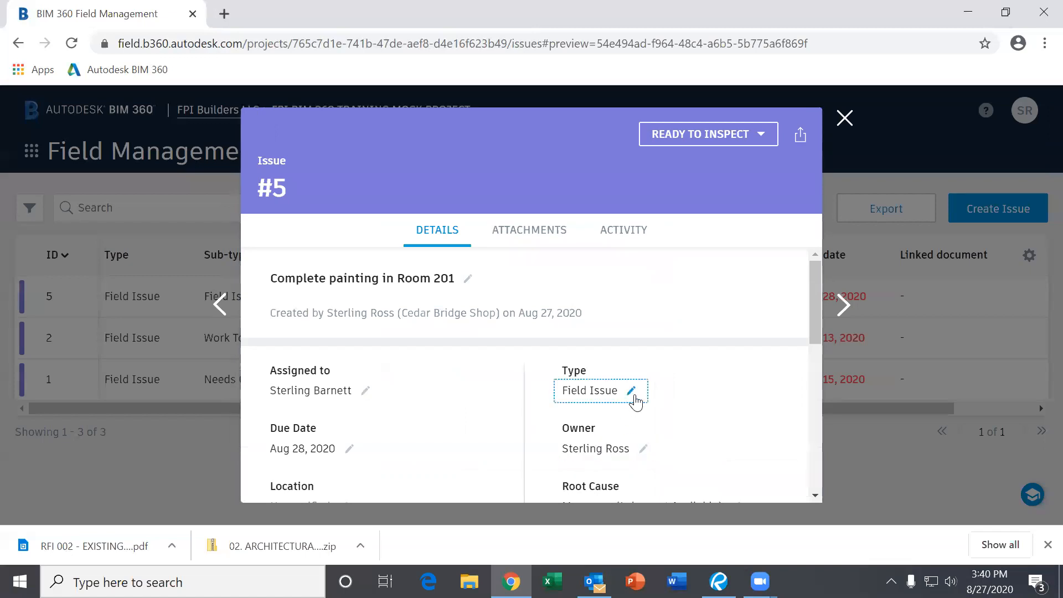
{"action": "left_click", "coordinate": [844, 118]}
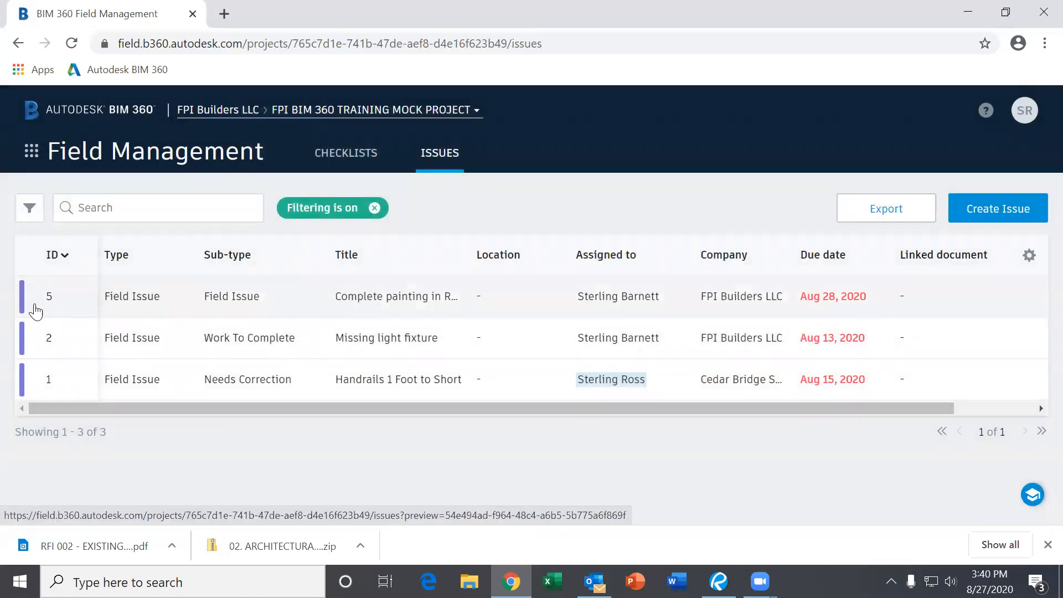
- Check issue #5's Ready to inspect status in the Issues table
{"action": "mouse_move", "coordinate": [24, 301]}
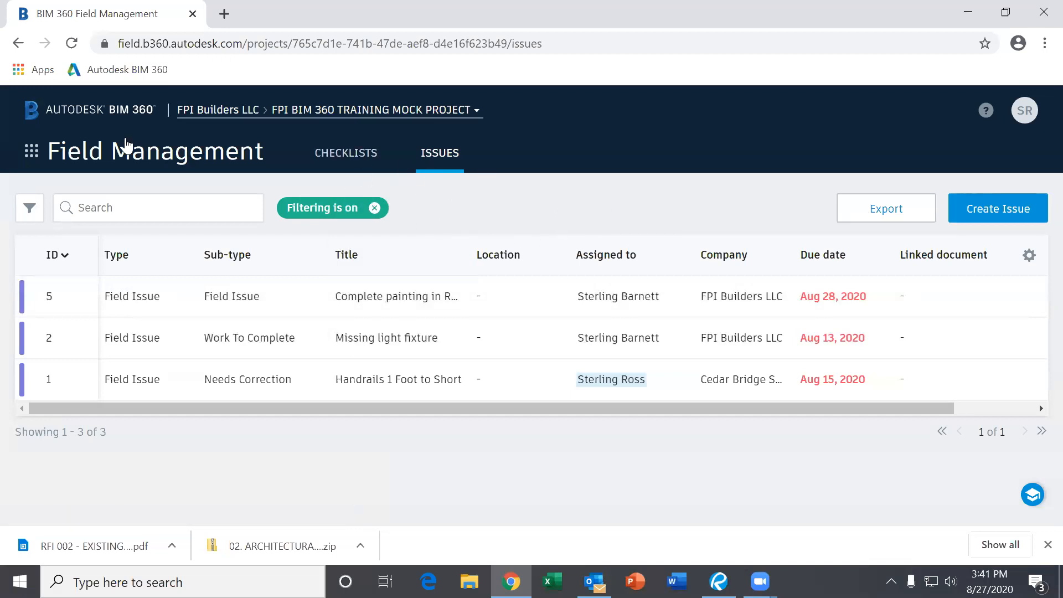
- Go to Project Home, where My Submittals lists items 6, 3 and 4
{"action": "left_click", "coordinate": [35, 157]}
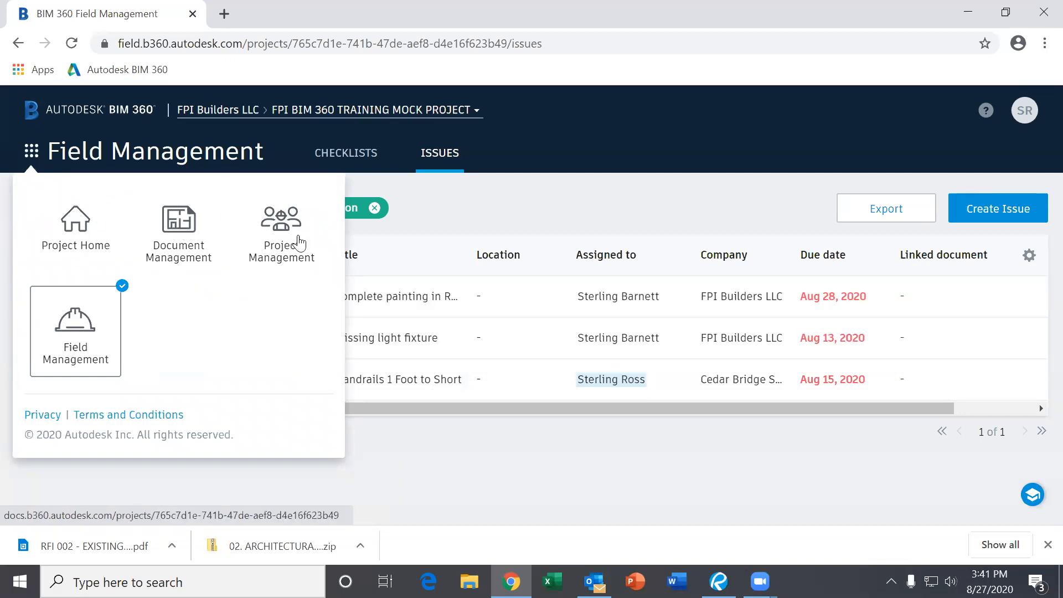
{"action": "left_click", "coordinate": [68, 247]}
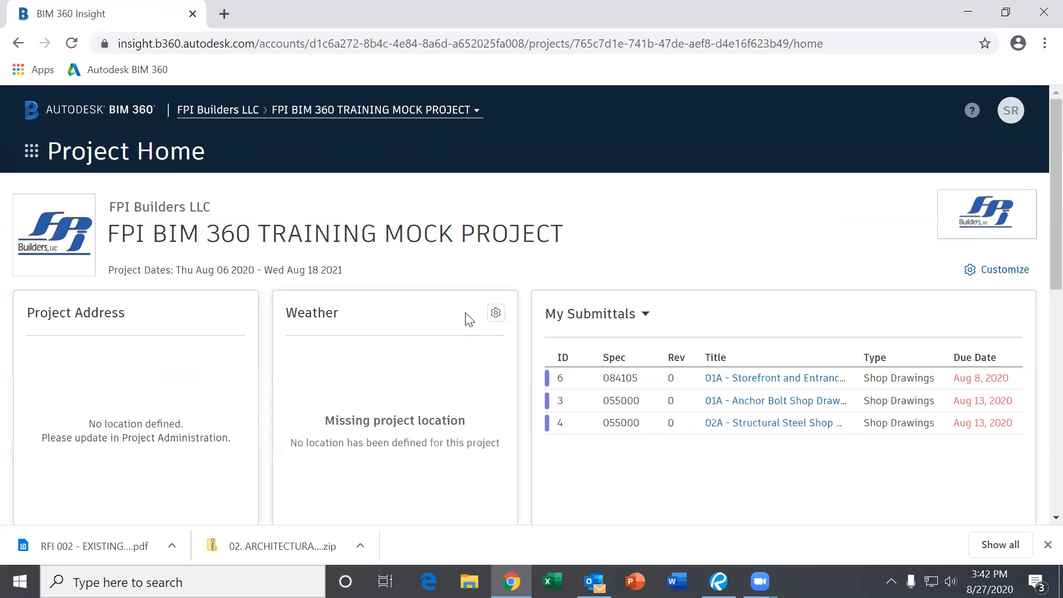
{"action": "scroll", "coordinate": [465, 334], "scroll_direction": "down", "scroll_amount": 3}
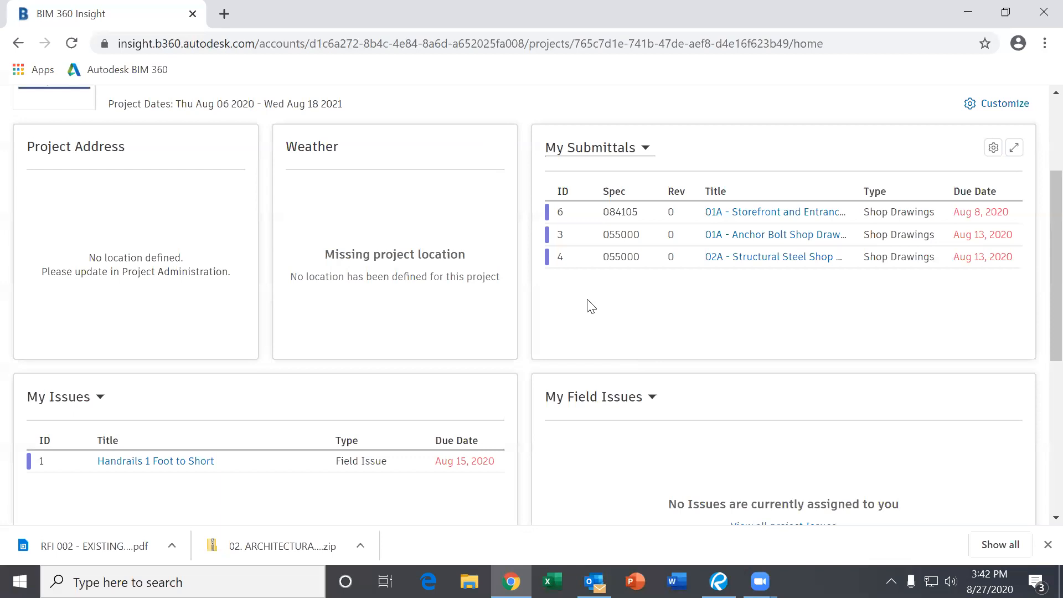
{"action": "scroll", "coordinate": [588, 304], "scroll_direction": "up", "scroll_amount": 3}
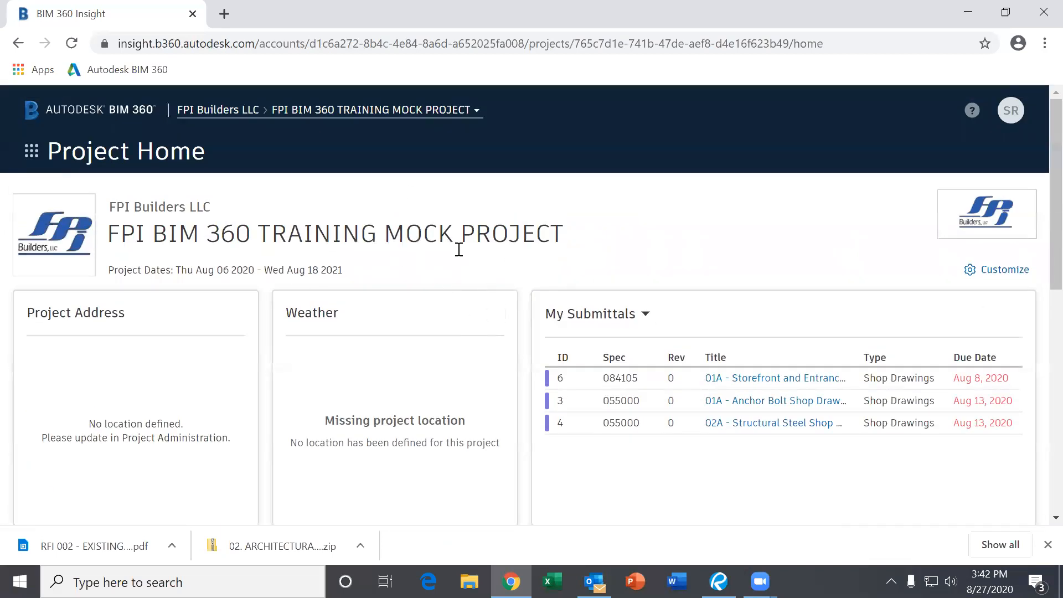